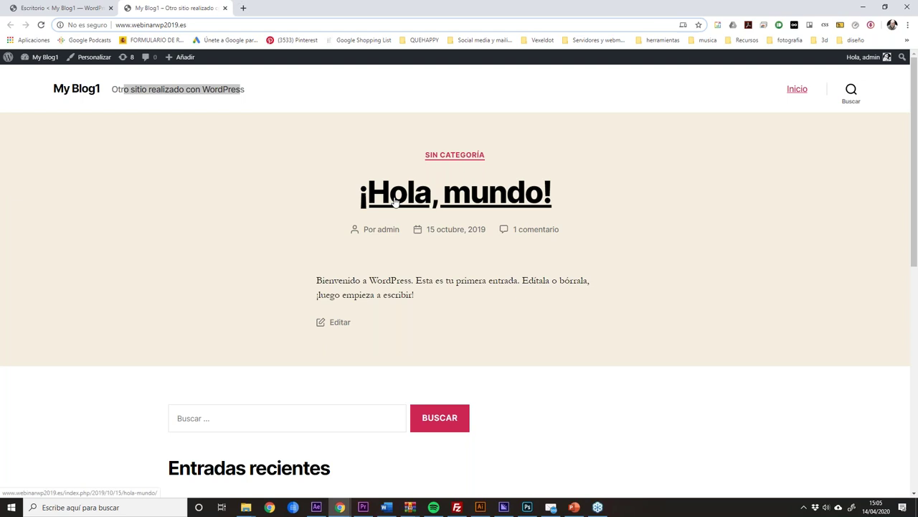
Look through the blog's public home page from the header and first post down to the sidebar lists and footer.
{"action": "scroll", "coordinate": [193, 197], "scroll_direction": "down", "scroll_amount": 3}
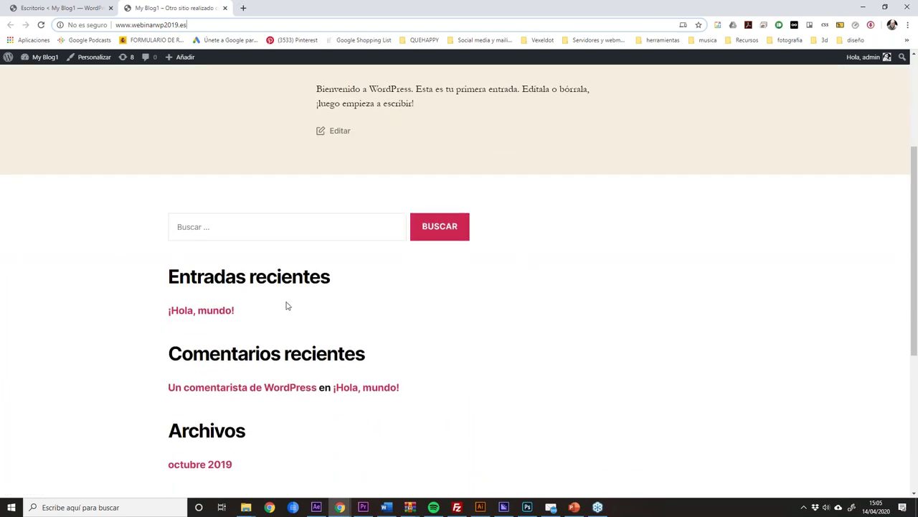
{"action": "scroll", "coordinate": [287, 306], "scroll_direction": "down", "scroll_amount": 3}
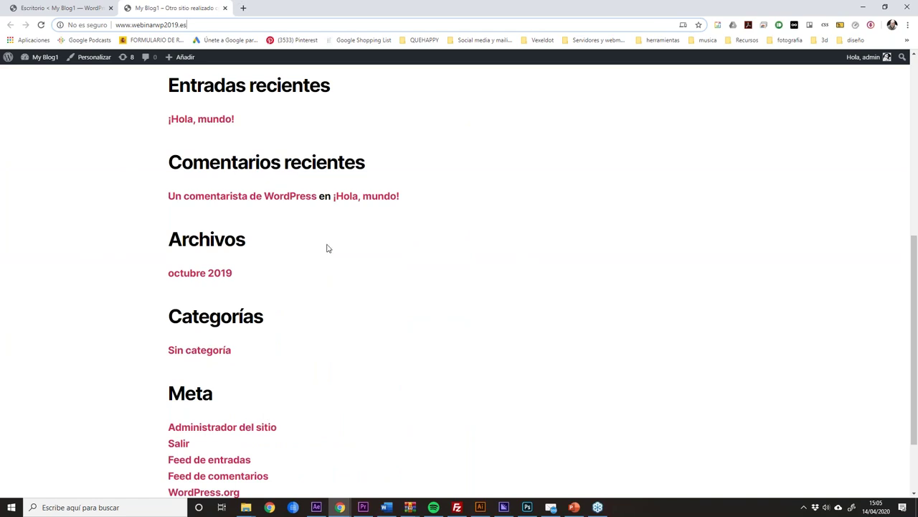
{"action": "scroll", "coordinate": [381, 265], "scroll_direction": "up", "scroll_amount": 1}
{"action": "scroll", "coordinate": [279, 219], "scroll_direction": "up", "scroll_amount": 2}
{"action": "scroll", "coordinate": [225, 273], "scroll_direction": "down", "scroll_amount": 4}
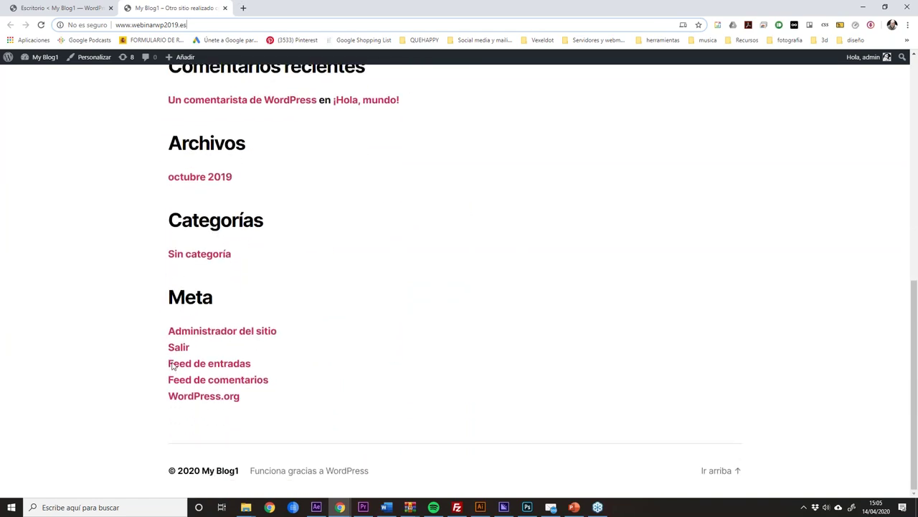
{"action": "scroll", "coordinate": [383, 272], "scroll_direction": "up", "scroll_amount": 2}
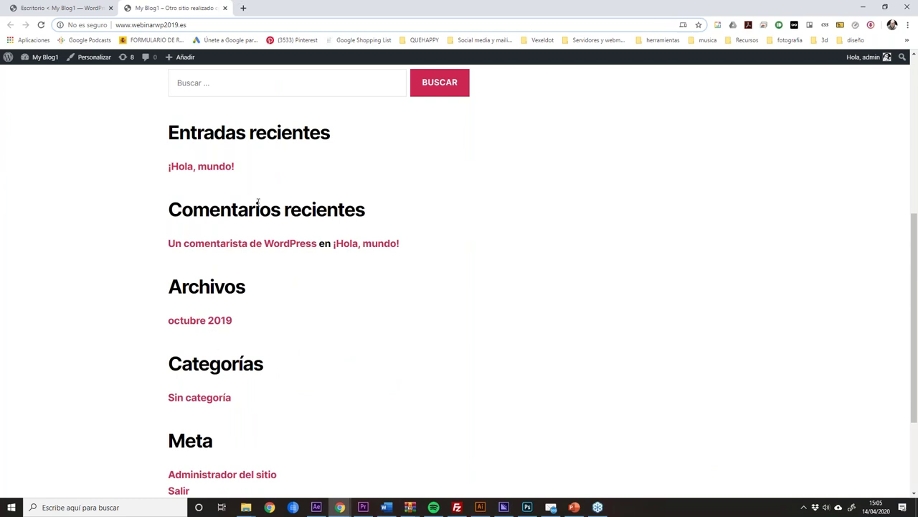
{"action": "scroll", "coordinate": [326, 374], "scroll_direction": "down", "scroll_amount": 2}
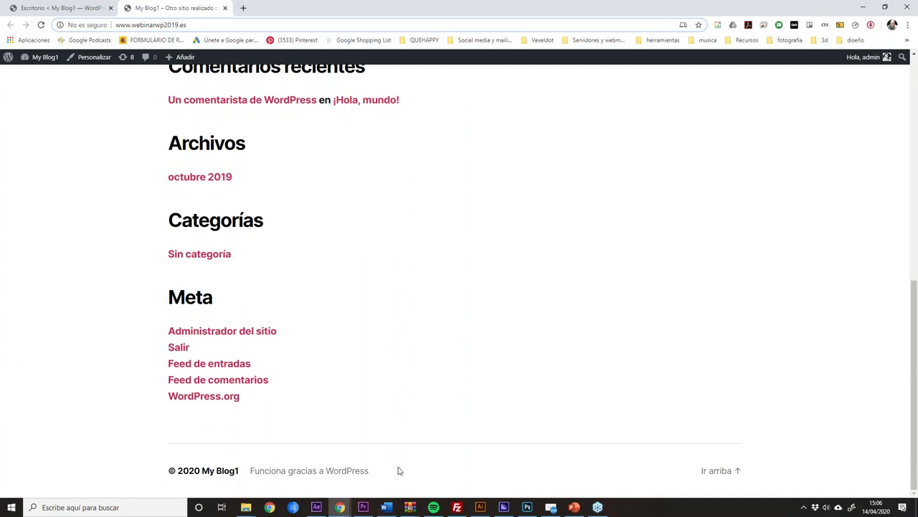
{"action": "key", "text": "Home"}
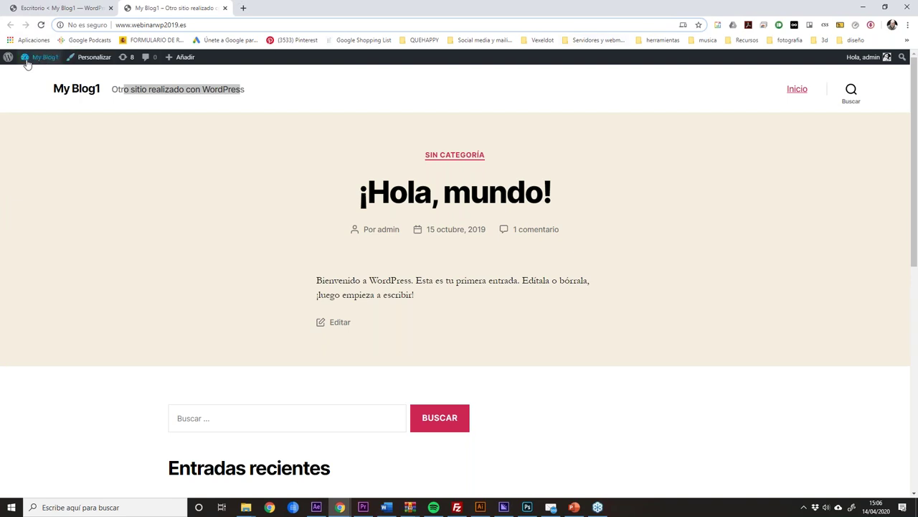
{"action": "mouse_move", "coordinate": [28, 63]}
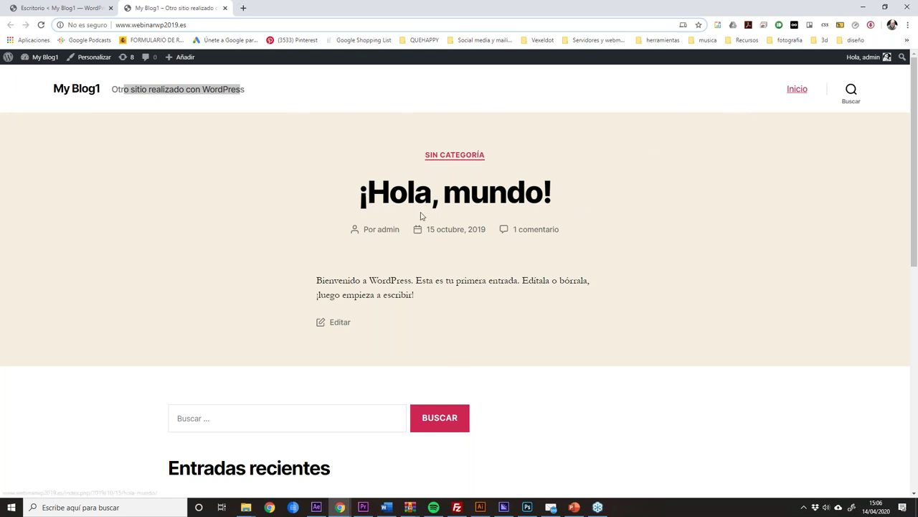
On the Escritorio admin page, arrange Borrador rápido in the second column and Eventos y noticias de WordPress in the third.
{"action": "left_click", "coordinate": [56, 8]}
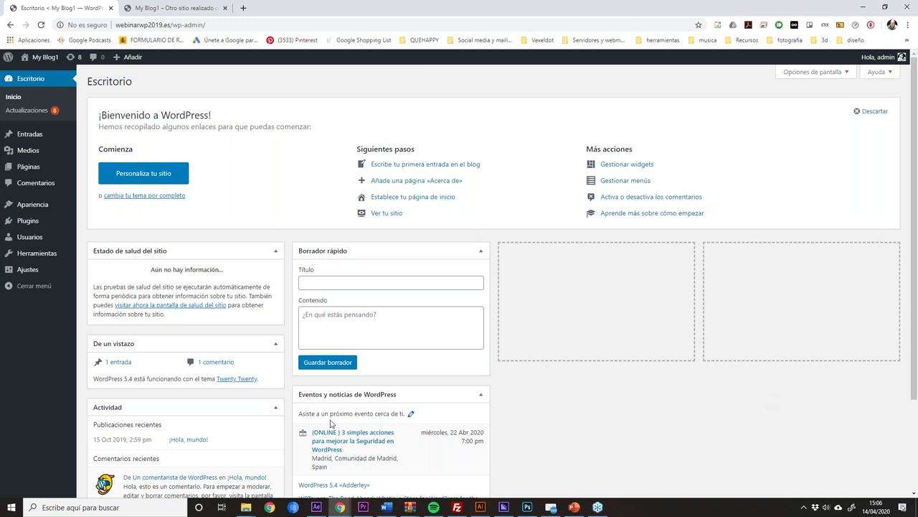
{"action": "left_click_drag", "start_coordinate": [396, 251], "coordinate": [543, 254]}
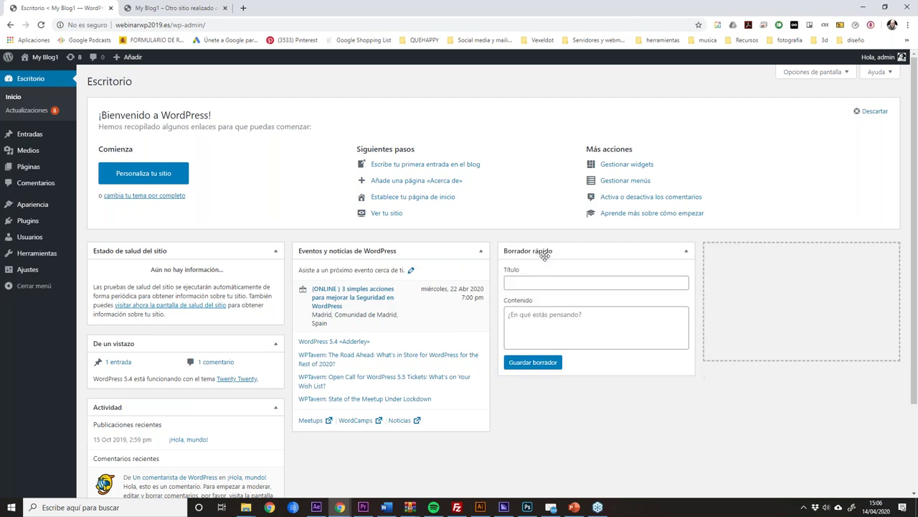
{"action": "left_click_drag", "start_coordinate": [395, 251], "coordinate": [818, 260]}
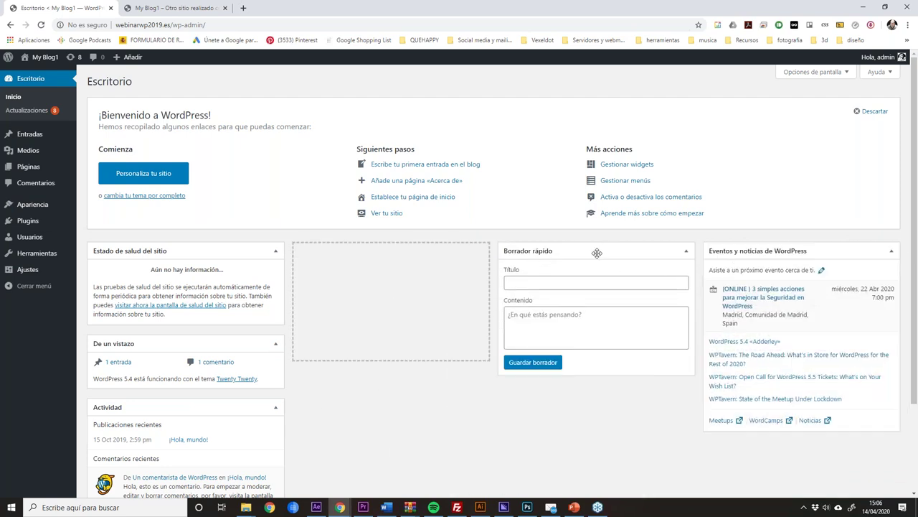
{"action": "left_click_drag", "start_coordinate": [595, 251], "coordinate": [397, 277]}
{"action": "left_click_drag", "start_coordinate": [792, 257], "coordinate": [596, 249]}
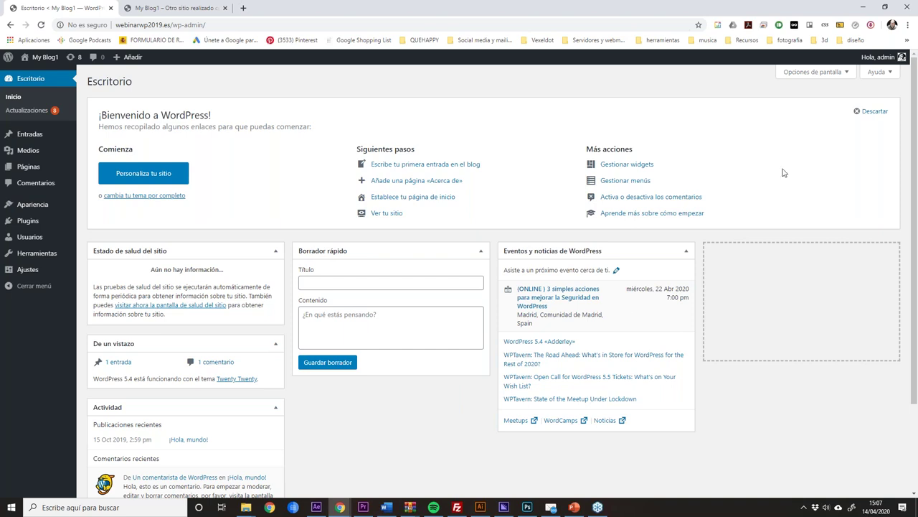
Try hiding and showing the De un vistazo and Actividad boxes through the dashboard's screen options, and close the options.
{"action": "left_click", "coordinate": [846, 74]}
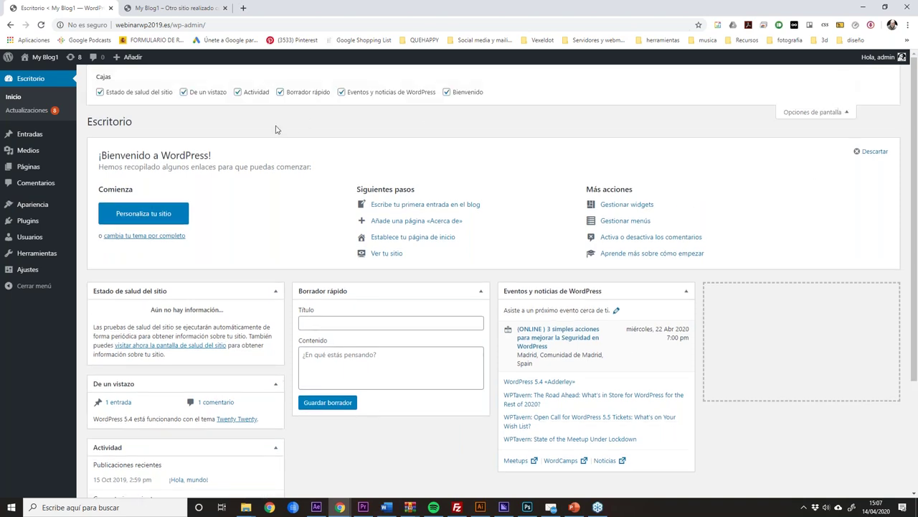
{"action": "left_click", "coordinate": [183, 92]}
{"action": "left_click", "coordinate": [183, 92]}
{"action": "left_click", "coordinate": [238, 93]}
{"action": "left_click", "coordinate": [238, 92]}
{"action": "left_click", "coordinate": [841, 113]}
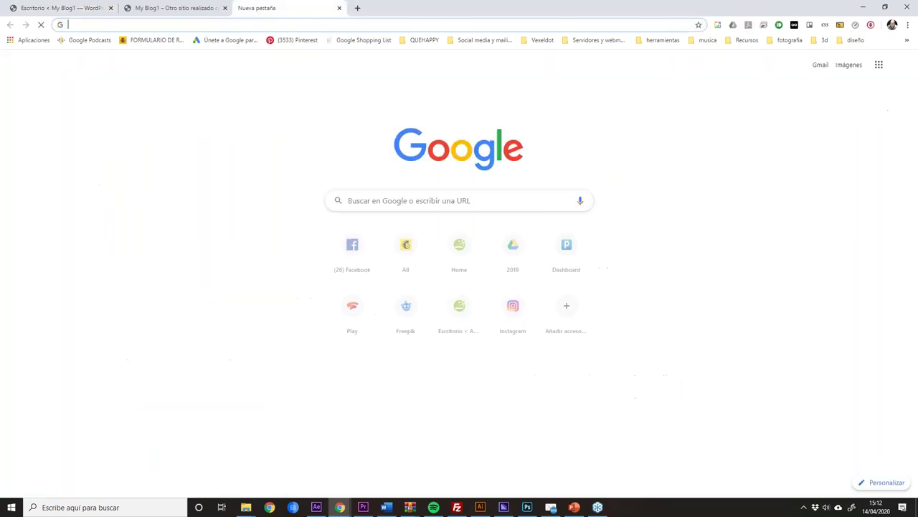
Open the wordpress.org website in a new browser tab.
{"action": "left_click", "coordinate": [244, 8]}
{"action": "type", "text": "wordpress"}
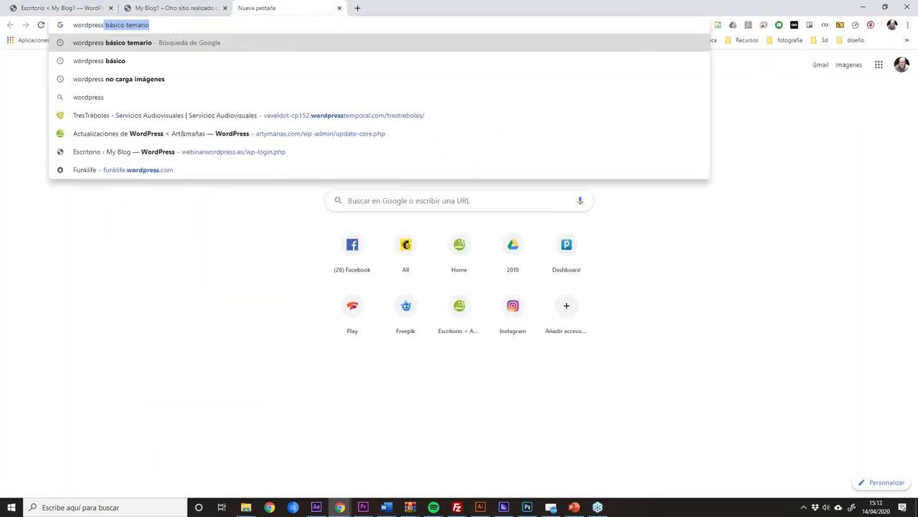
{"action": "type", "text": ".org"}
{"action": "key", "text": "Return"}
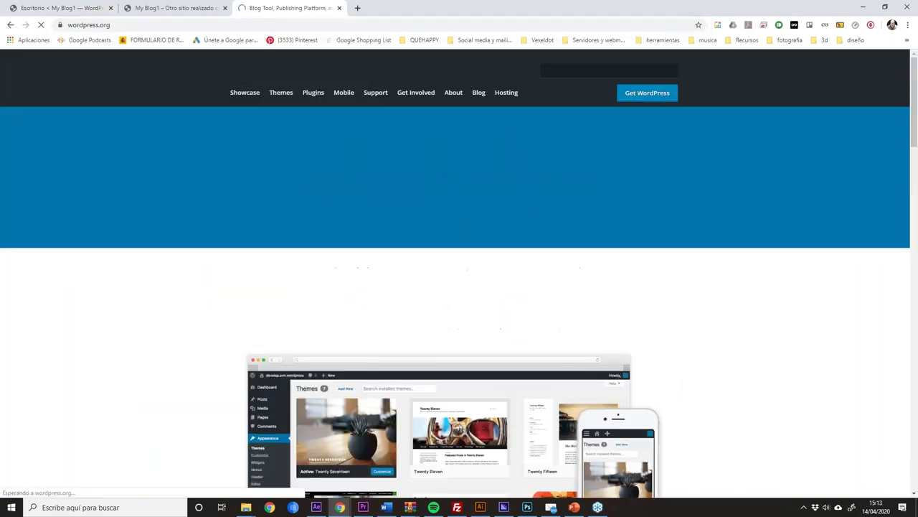
Examine the wordpress.org home page, from its introduction through the showcase and features to the Get WordPress section.
{"action": "scroll", "coordinate": [769, 163], "scroll_direction": "down", "scroll_amount": 2}
{"action": "scroll", "coordinate": [769, 163], "scroll_direction": "up", "scroll_amount": 2}
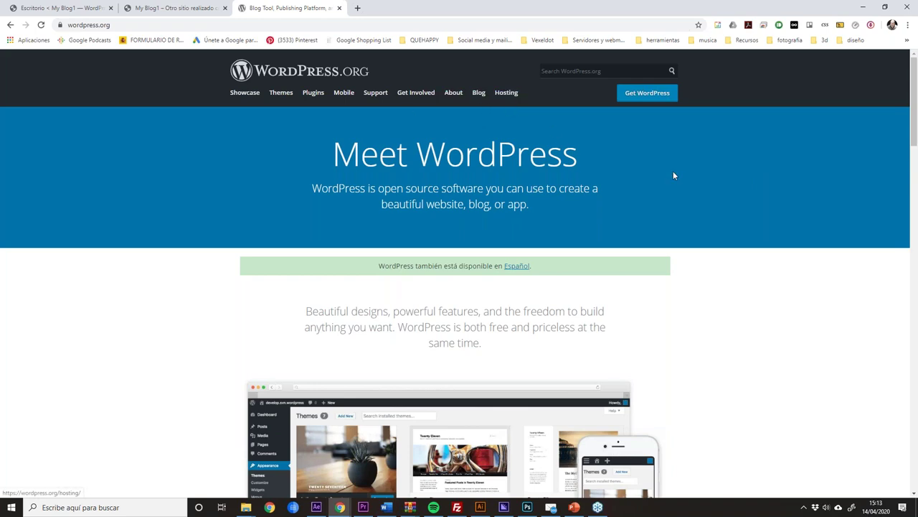
{"action": "scroll", "coordinate": [676, 176], "scroll_direction": "down", "scroll_amount": 7}
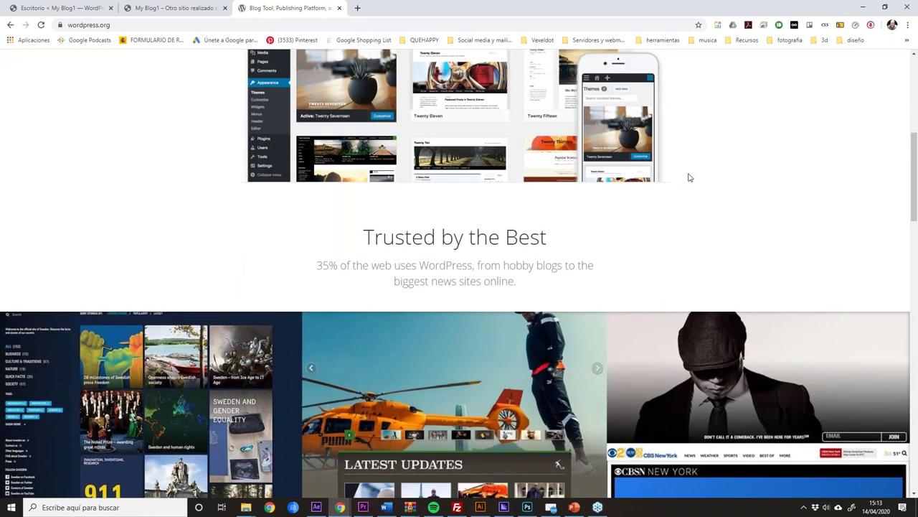
{"action": "scroll", "coordinate": [694, 177], "scroll_direction": "down", "scroll_amount": 9}
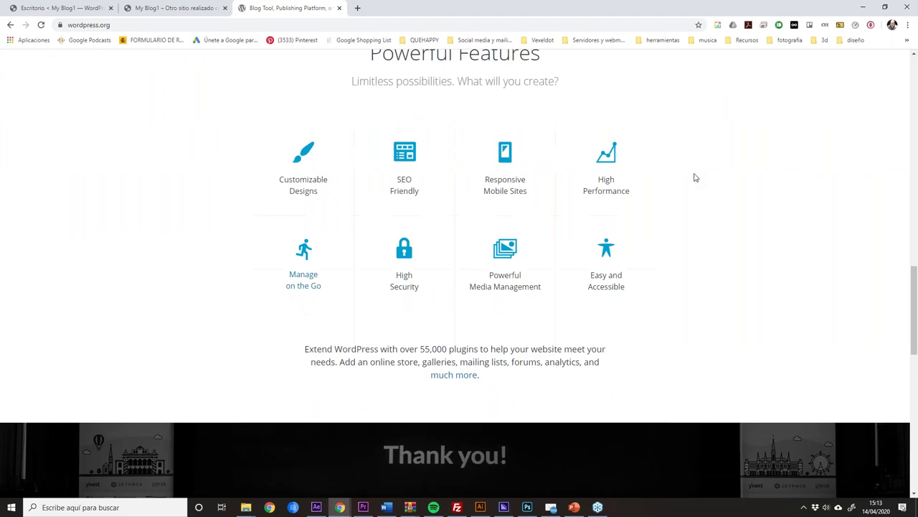
{"action": "scroll", "coordinate": [693, 177], "scroll_direction": "down", "scroll_amount": 7}
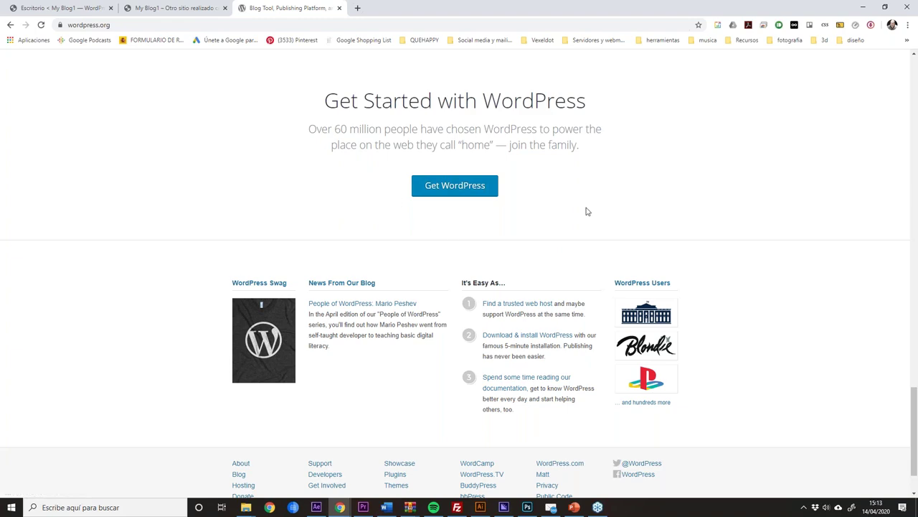
{"action": "key", "text": "F5"}
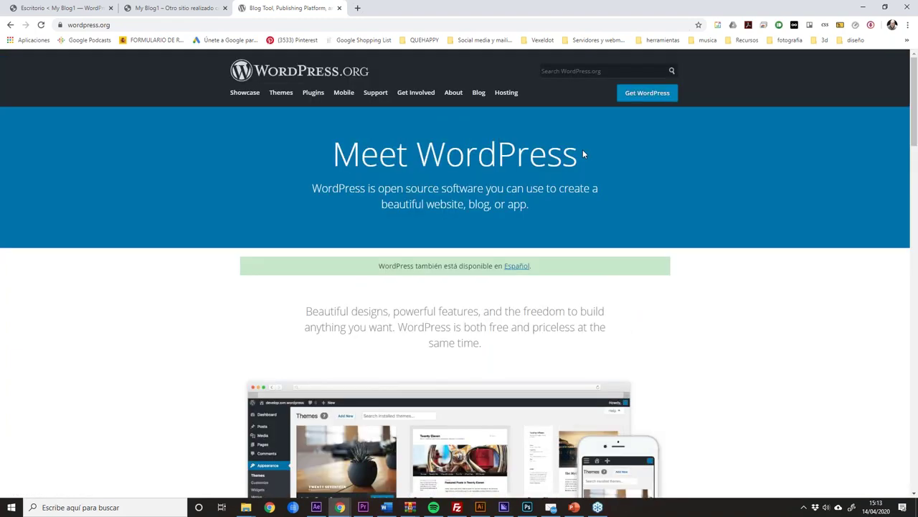
{"action": "scroll", "coordinate": [459, 157], "scroll_direction": "up", "scroll_amount": 2}
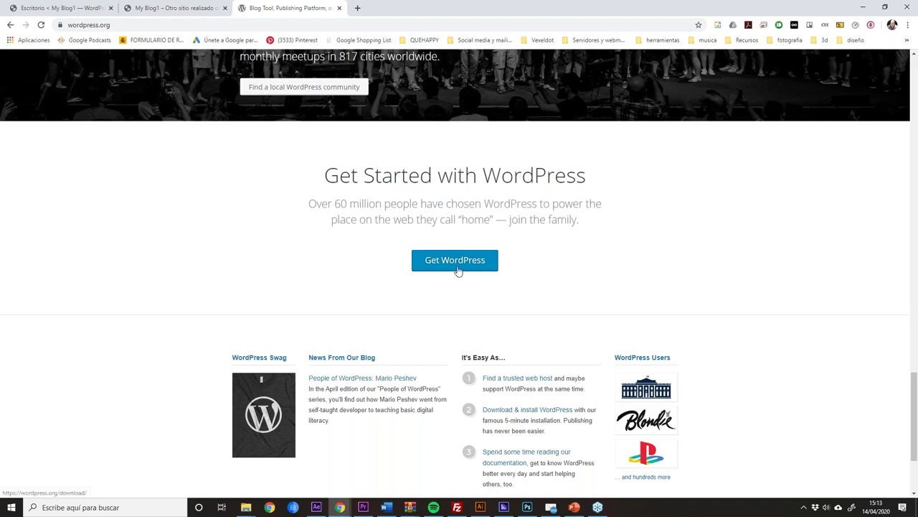
{"action": "scroll", "coordinate": [748, 241], "scroll_direction": "up", "scroll_amount": 15}
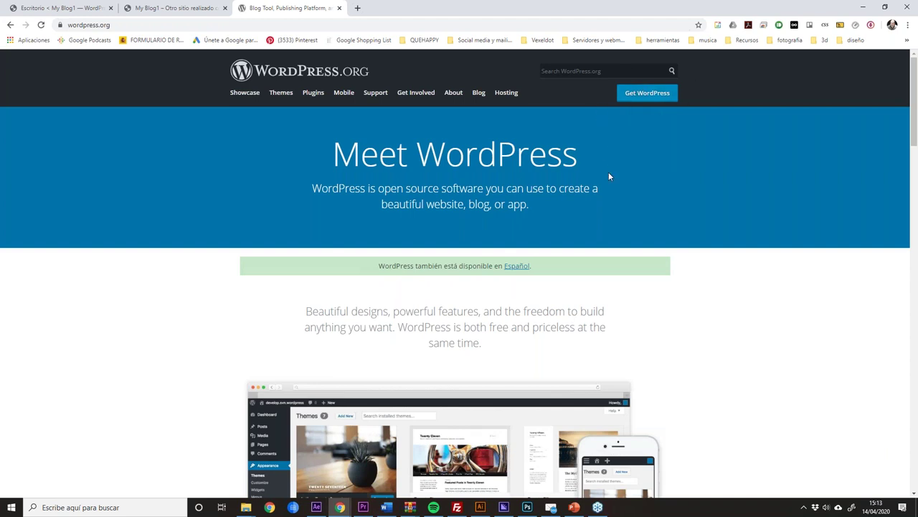
Switch wordpress.org to its Spanish version and close that tab to return to the dashboard.
{"action": "left_click", "coordinate": [517, 266]}
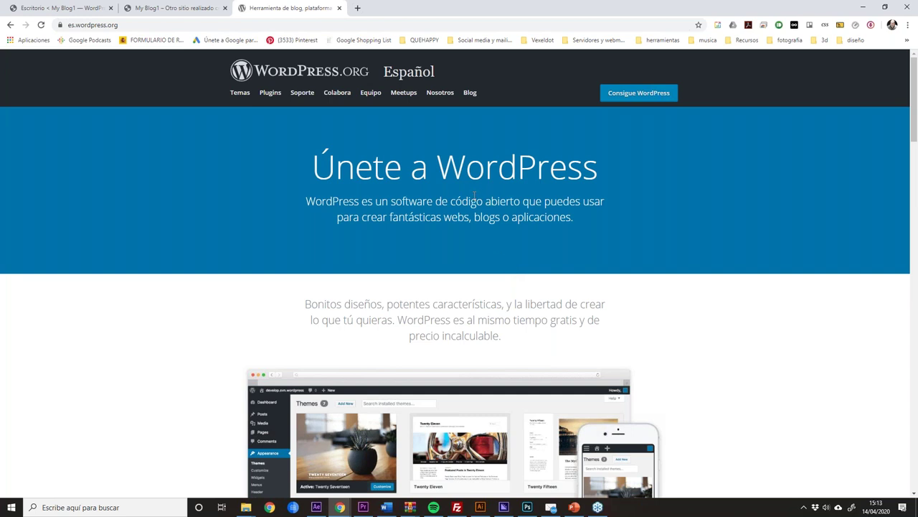
{"action": "left_click", "coordinate": [340, 8]}
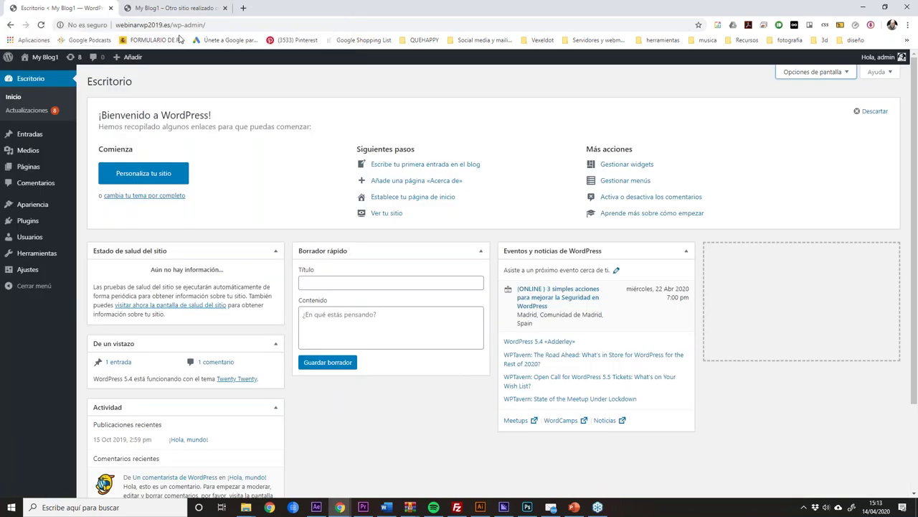
Highlight the full wp-admin web address, and then only its domain name webinarwp2019.
{"action": "left_click", "coordinate": [257, 24]}
{"action": "left_click", "coordinate": [257, 25]}
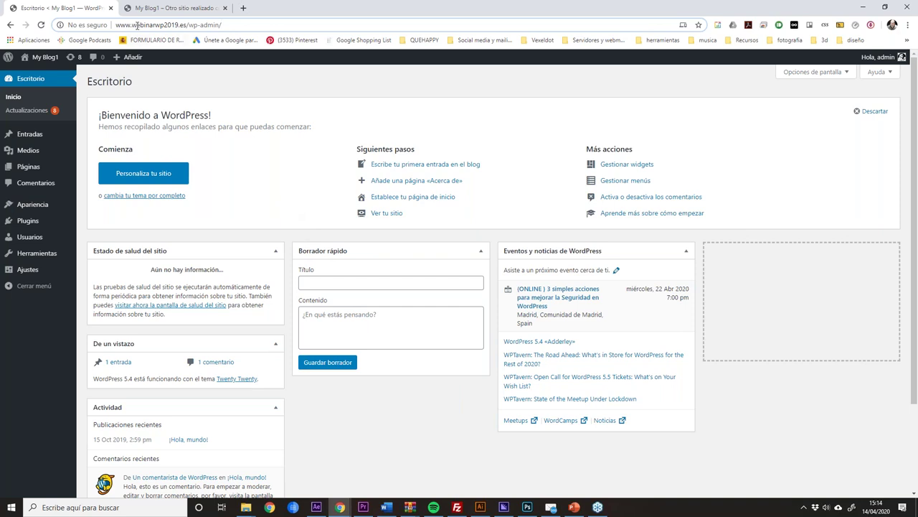
{"action": "left_click_drag", "start_coordinate": [117, 25], "coordinate": [233, 25]}
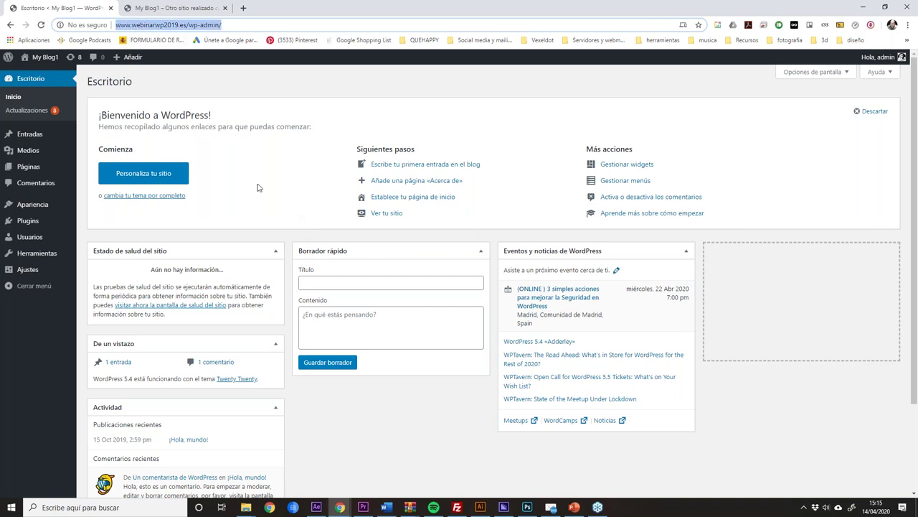
{"action": "left_click", "coordinate": [134, 25]}
{"action": "left_click_drag", "start_coordinate": [133, 24], "coordinate": [183, 25]}
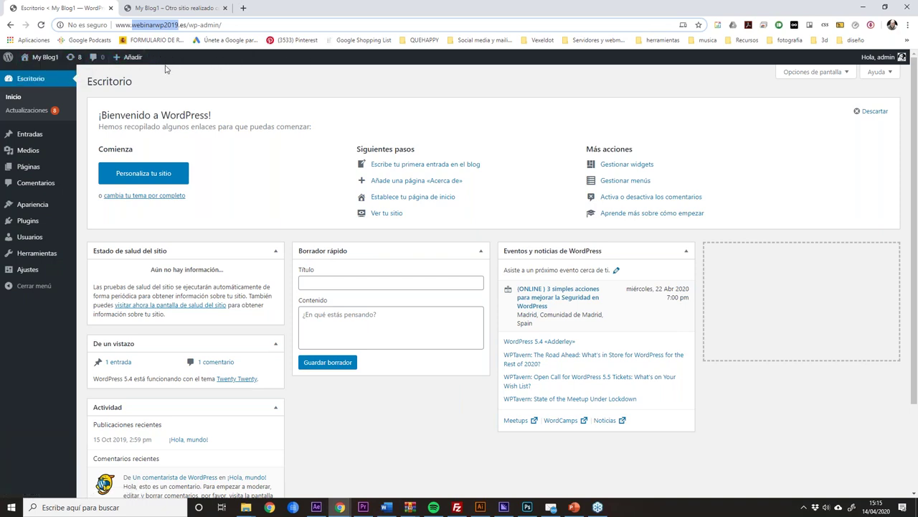
Examine the content sections of the admin menu: Entradas, Medios, Páginas and Comentarios, including their submenus.
{"action": "mouse_move", "coordinate": [33, 66]}
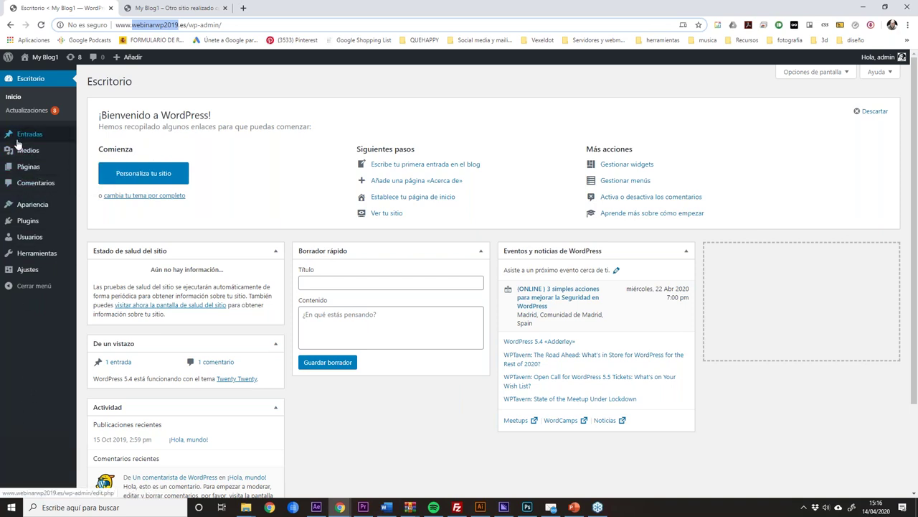
{"action": "mouse_move", "coordinate": [19, 138]}
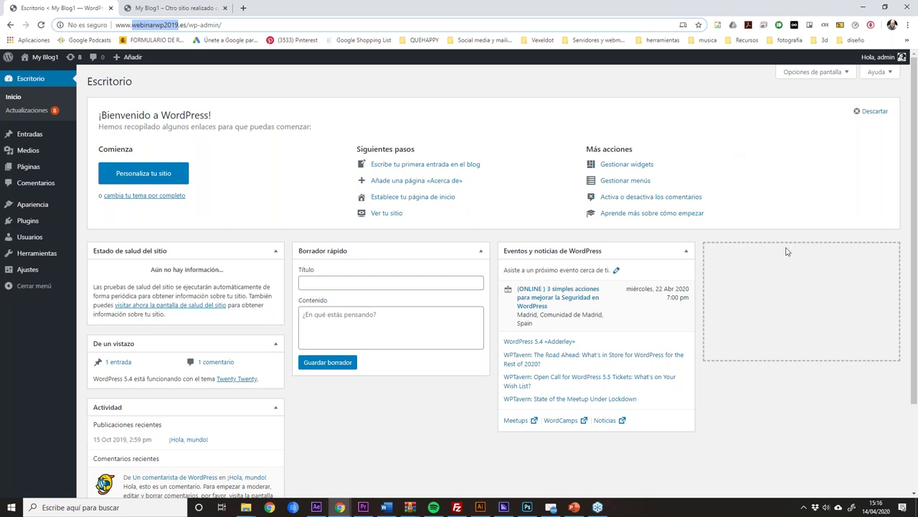
{"action": "left_click", "coordinate": [819, 392]}
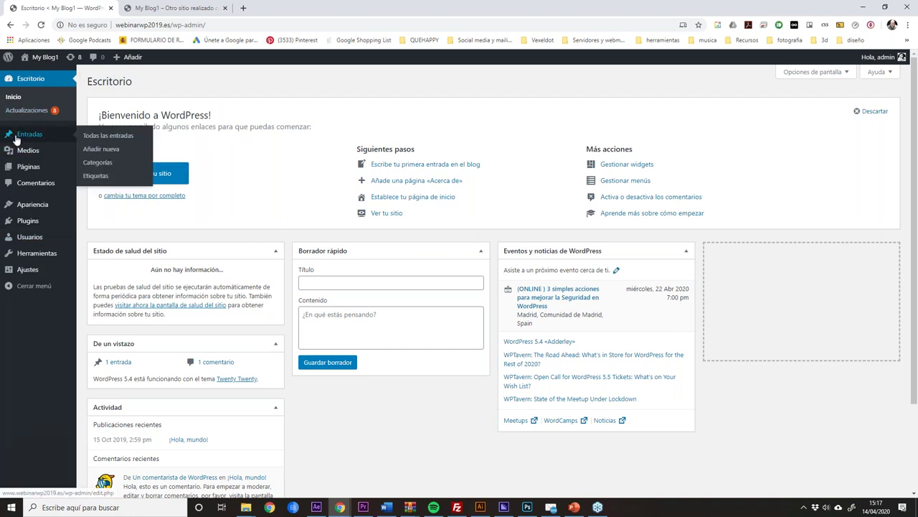
{"action": "mouse_move", "coordinate": [28, 135]}
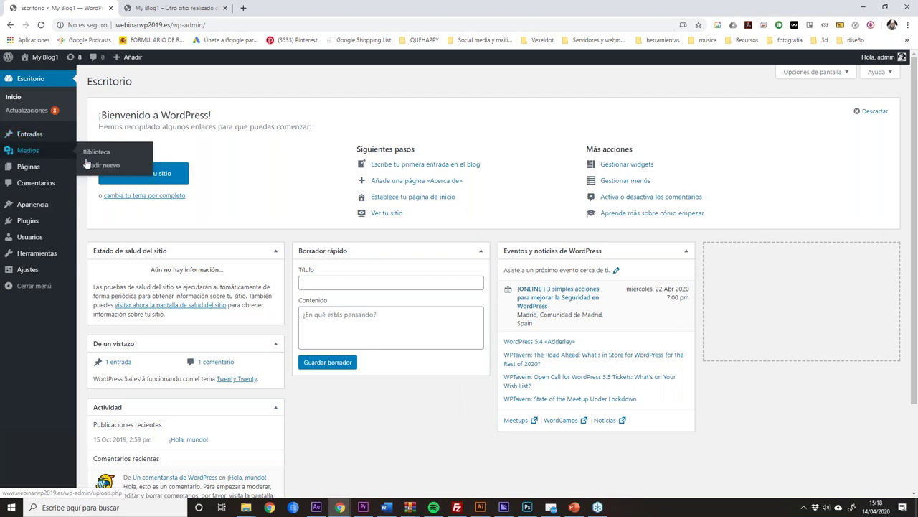
{"action": "mouse_move", "coordinate": [28, 154]}
{"action": "mouse_move", "coordinate": [18, 174]}
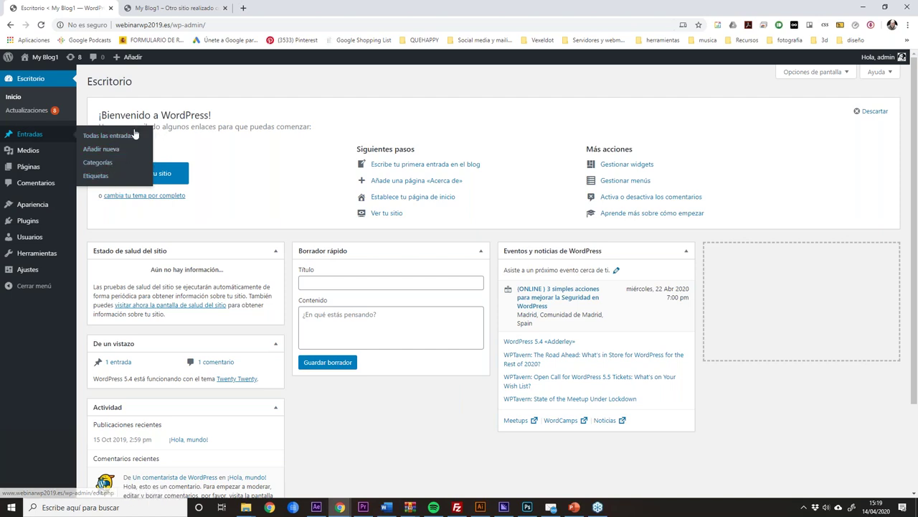
{"action": "mouse_move", "coordinate": [26, 169]}
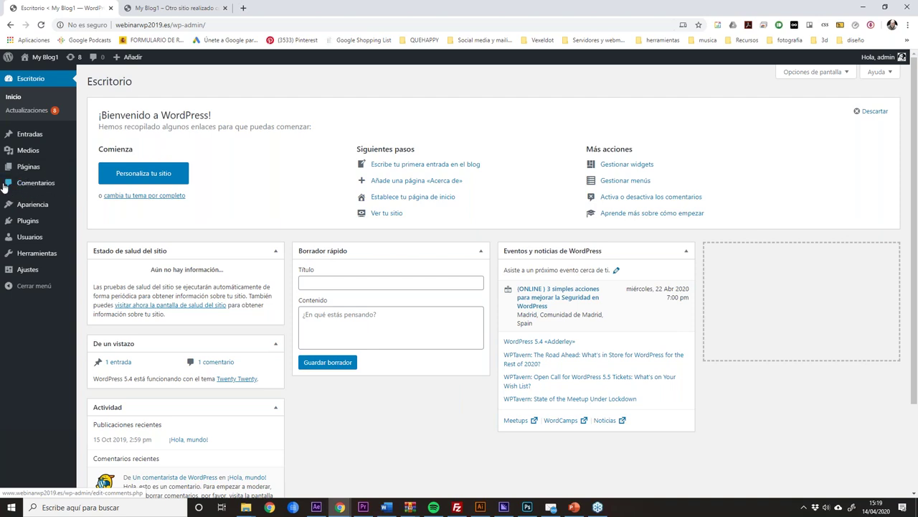
{"action": "mouse_move", "coordinate": [42, 142]}
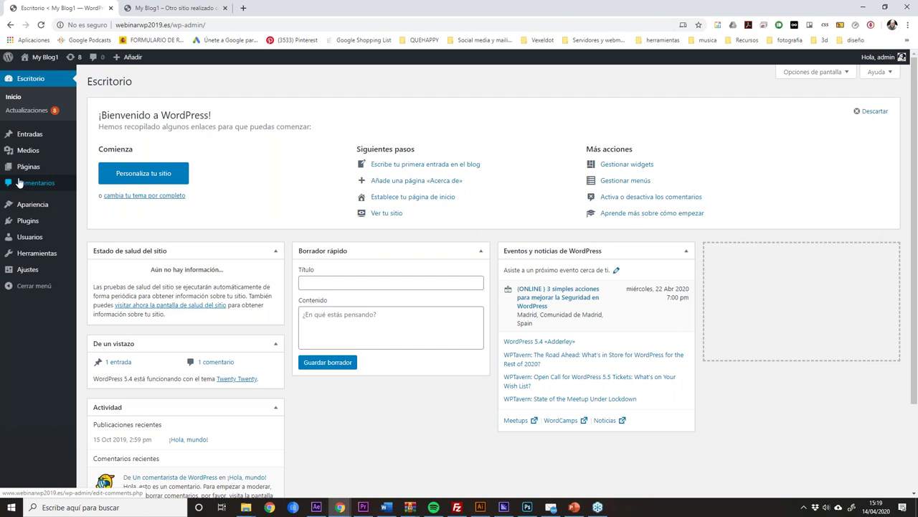
Review the submenus of Apariencia, Plugins and Herramientas, and compare the Entradas and Páginas sections.
{"action": "mouse_move", "coordinate": [27, 208]}
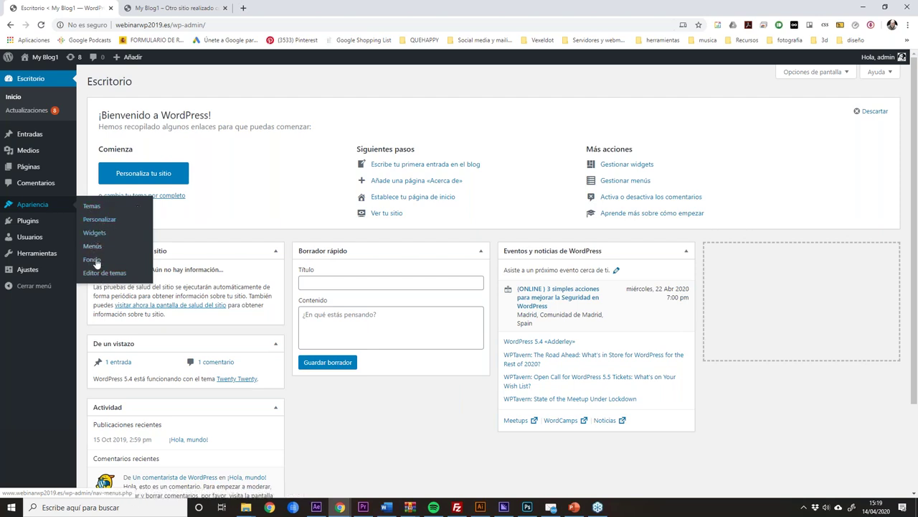
{"action": "mouse_move", "coordinate": [33, 225]}
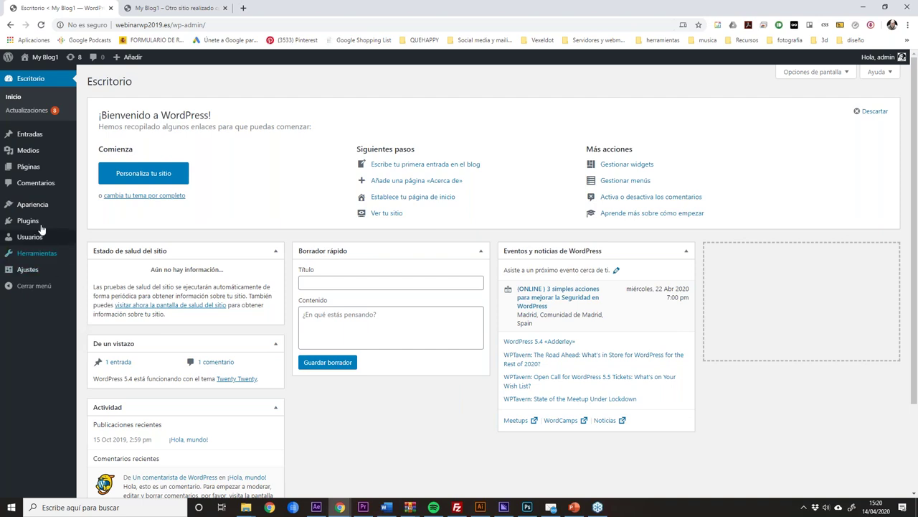
{"action": "mouse_move", "coordinate": [58, 259]}
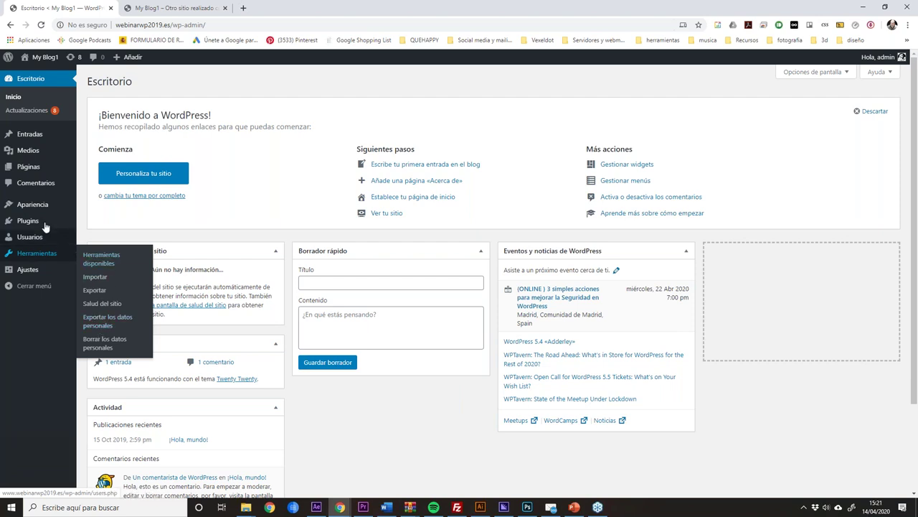
{"action": "mouse_move", "coordinate": [36, 205]}
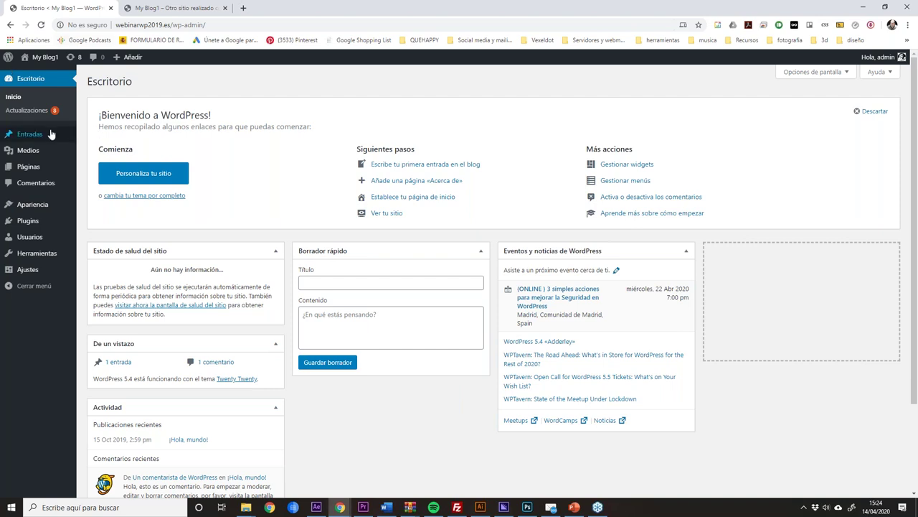
{"action": "mouse_move", "coordinate": [29, 140]}
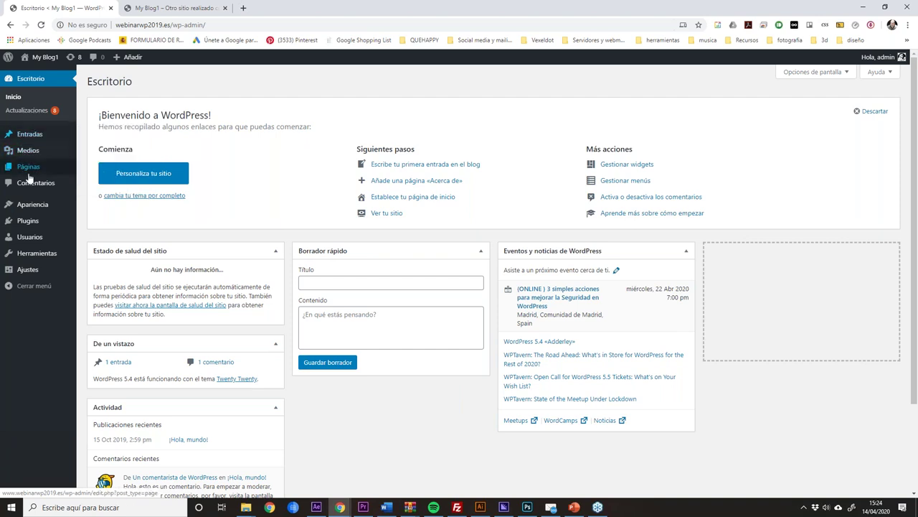
{"action": "mouse_move", "coordinate": [29, 176]}
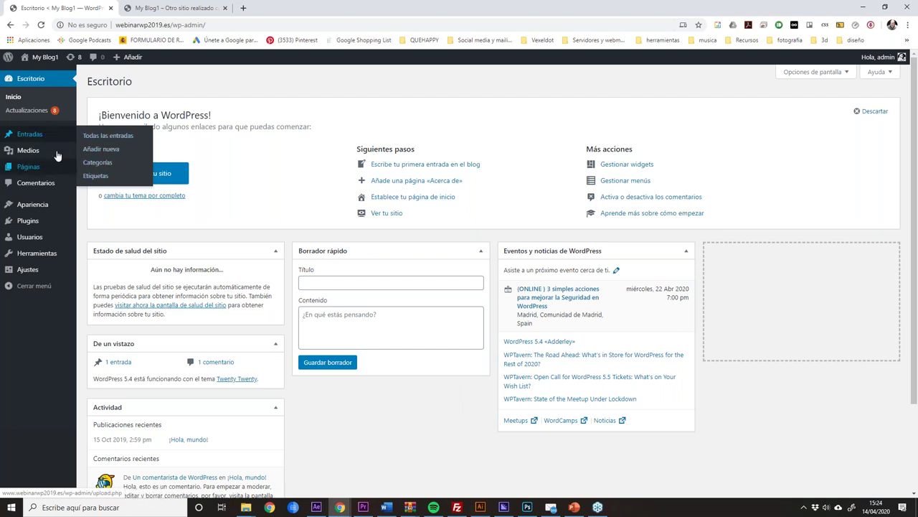
{"action": "mouse_move", "coordinate": [76, 171]}
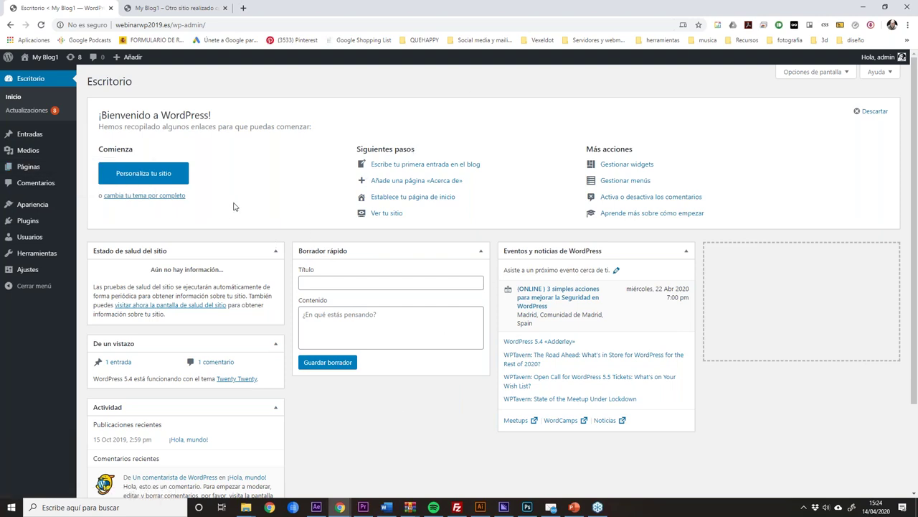
{"action": "left_click", "coordinate": [246, 507]}
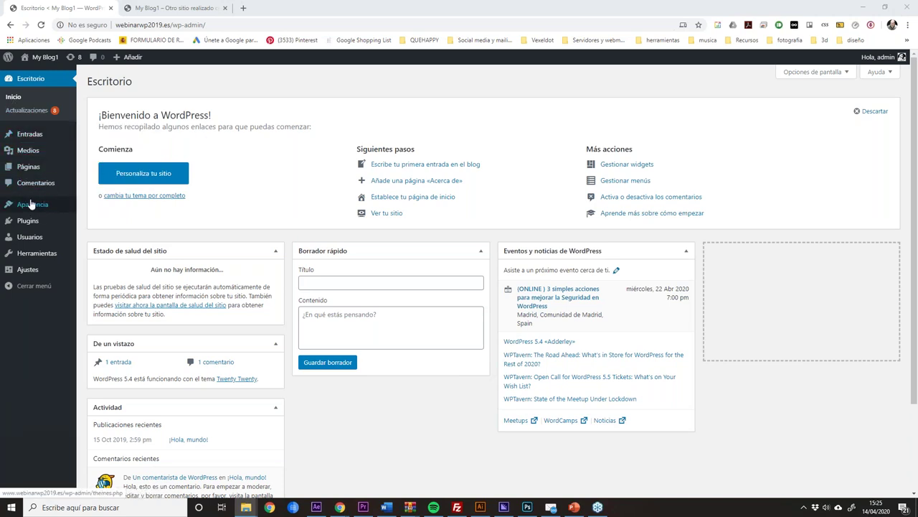
Open the Temas management page of the Apariencia section.
{"action": "mouse_move", "coordinate": [32, 208]}
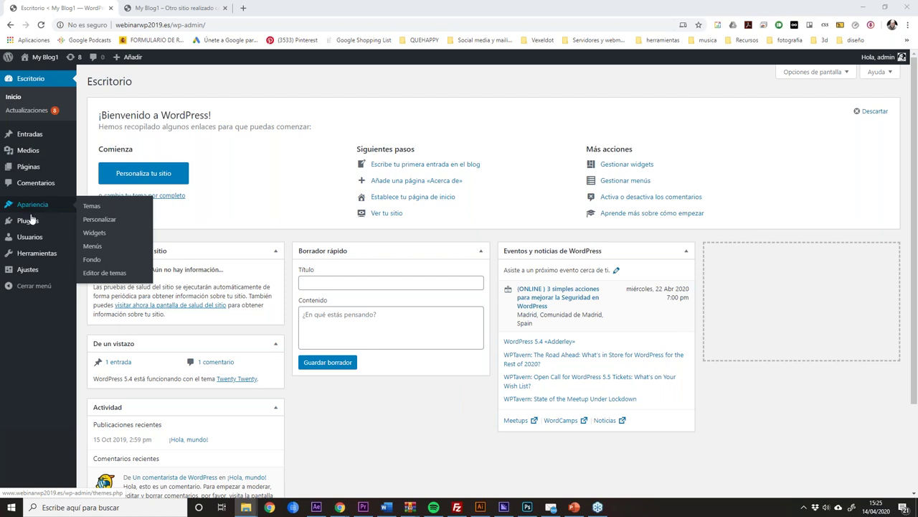
{"action": "mouse_move", "coordinate": [30, 224]}
{"action": "left_click", "coordinate": [91, 208]}
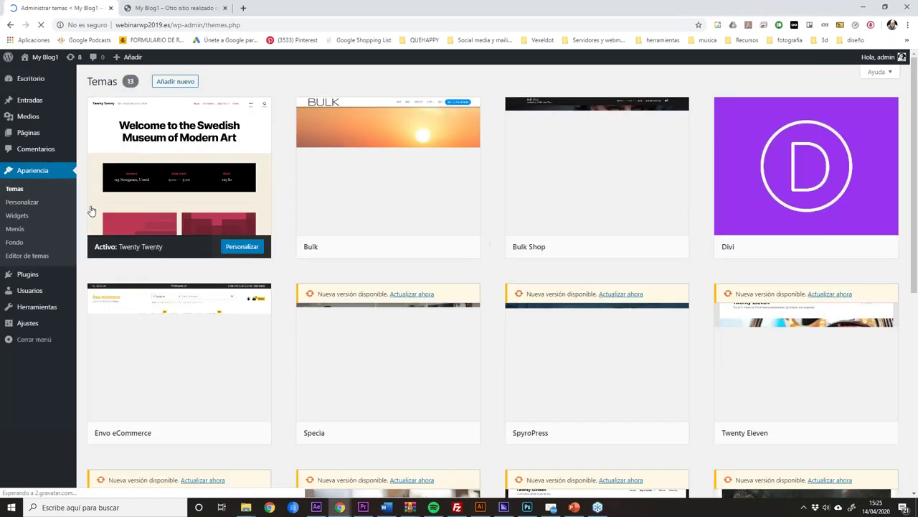
Look through all the installed themes, from the active Twenty Twenty to the end of the list and back.
{"action": "mouse_move", "coordinate": [172, 215]}
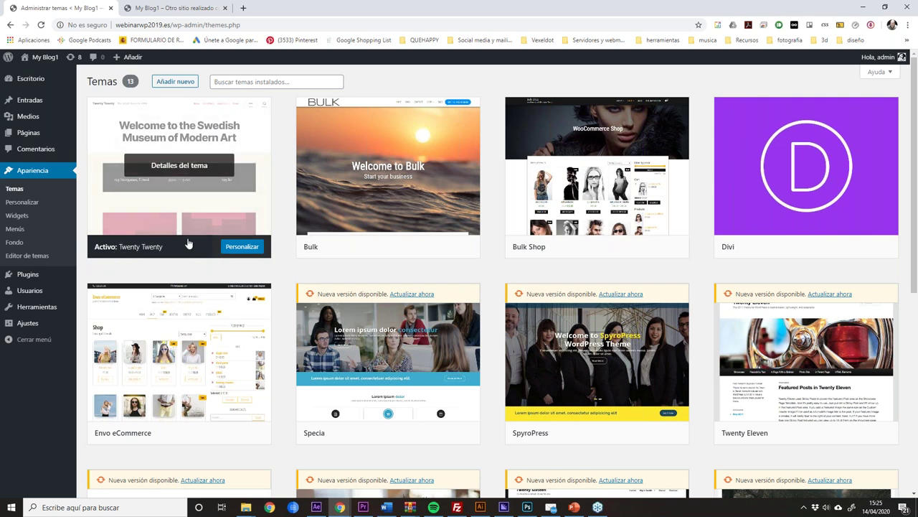
{"action": "mouse_move", "coordinate": [595, 252]}
{"action": "scroll", "coordinate": [739, 398], "scroll_direction": "down", "scroll_amount": 1}
{"action": "mouse_move", "coordinate": [739, 398]}
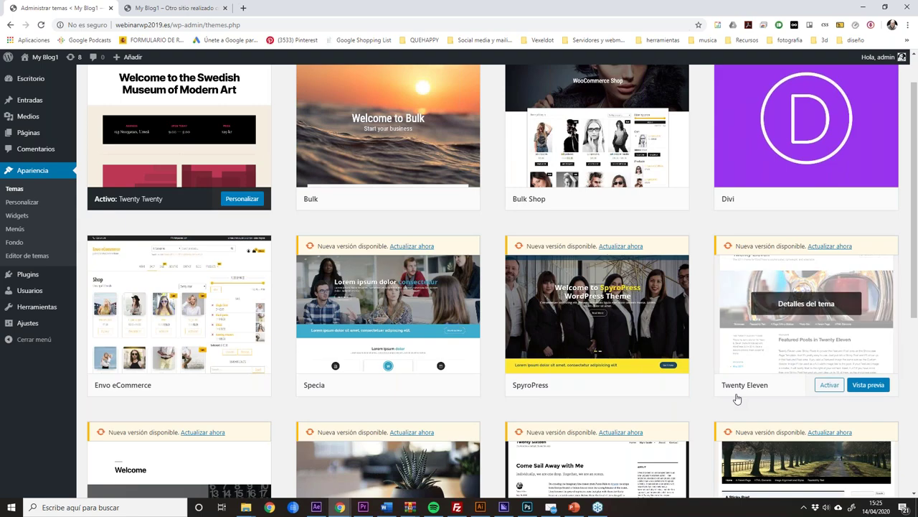
{"action": "scroll", "coordinate": [777, 396], "scroll_direction": "down", "scroll_amount": 3}
{"action": "mouse_move", "coordinate": [265, 392]}
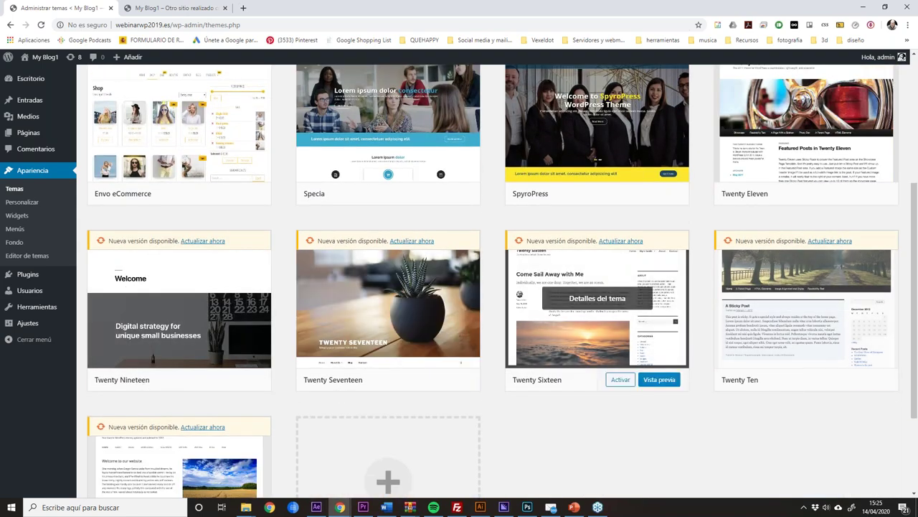
{"action": "mouse_move", "coordinate": [463, 386]}
{"action": "scroll", "coordinate": [503, 345], "scroll_direction": "down", "scroll_amount": 2}
{"action": "scroll", "coordinate": [562, 322], "scroll_direction": "up", "scroll_amount": 2}
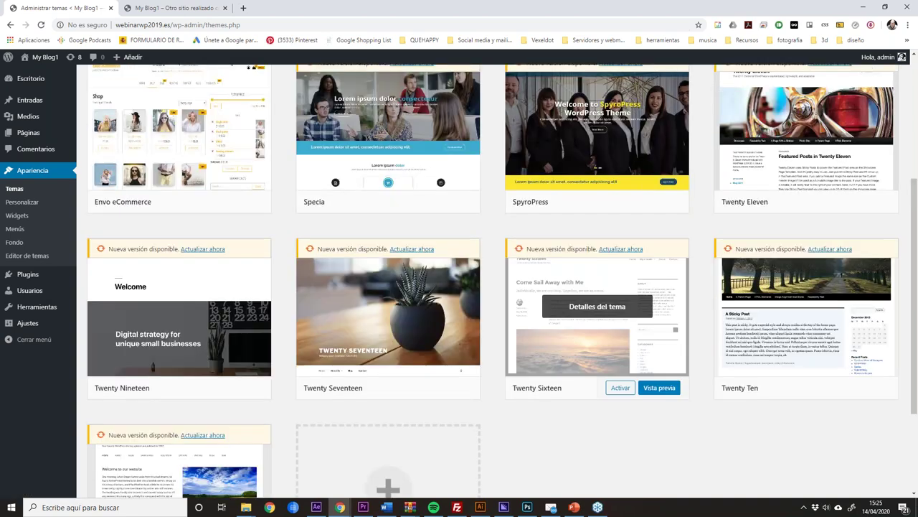
{"action": "scroll", "coordinate": [281, 400], "scroll_direction": "up", "scroll_amount": 2}
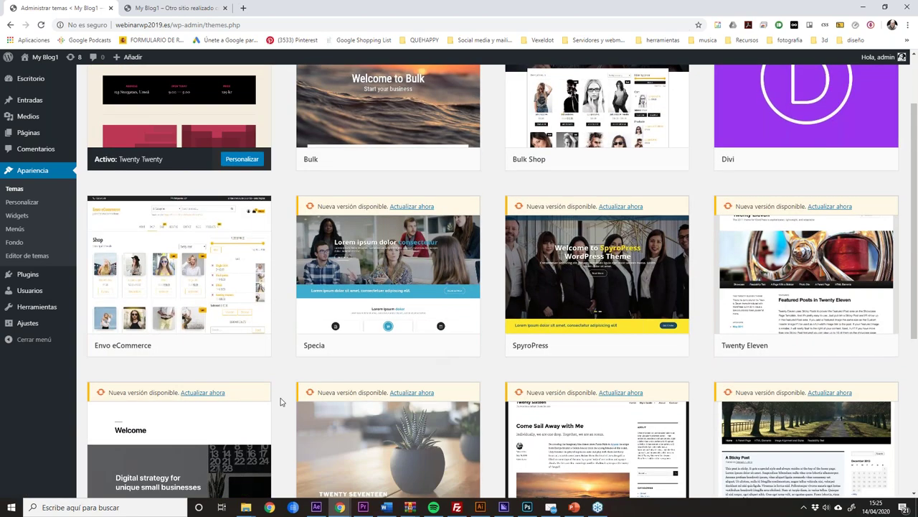
{"action": "scroll", "coordinate": [281, 399], "scroll_direction": "up", "scroll_amount": 1}
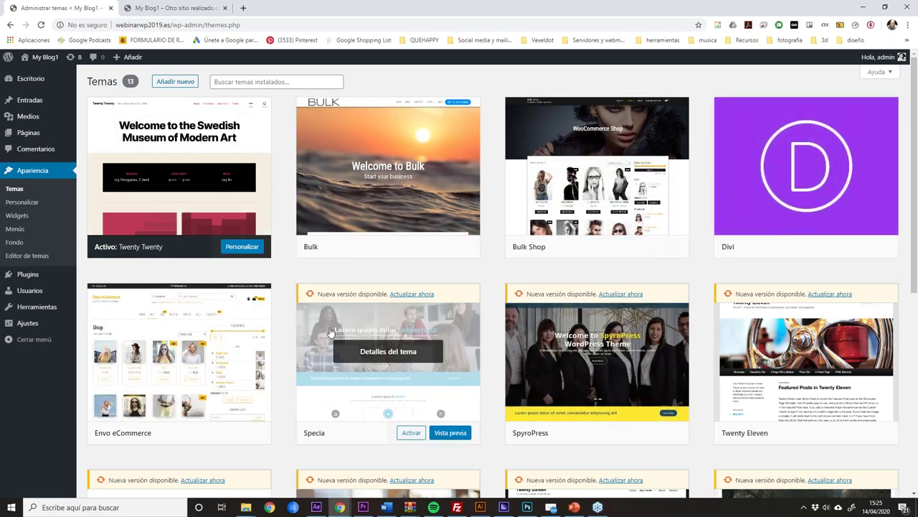
{"action": "mouse_move", "coordinate": [653, 169]}
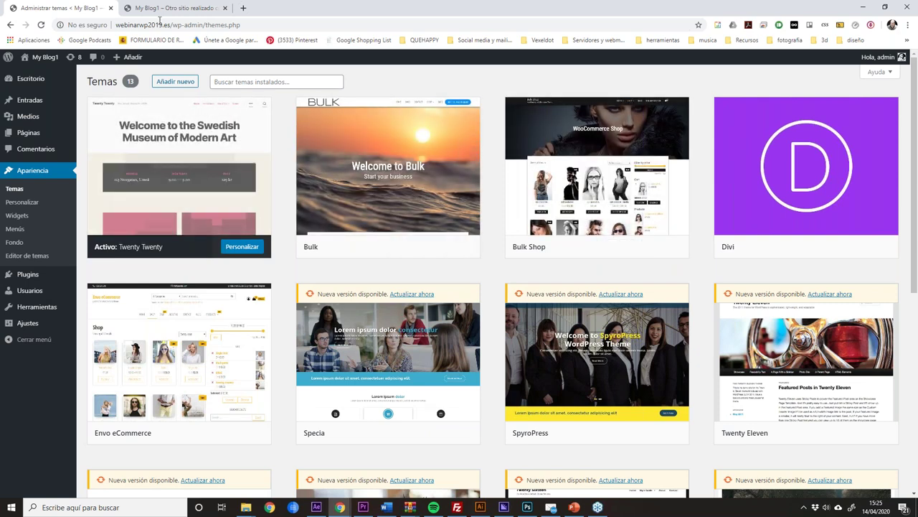
View the site's public home page in its open browser tab and return to the theme management page.
{"action": "left_click", "coordinate": [184, 9]}
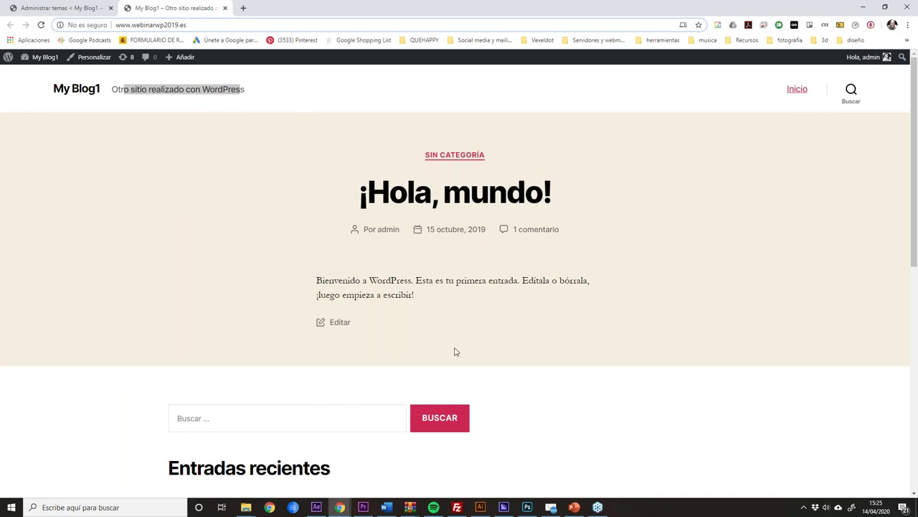
{"action": "scroll", "coordinate": [454, 351], "scroll_direction": "down", "scroll_amount": 6}
{"action": "scroll", "coordinate": [461, 359], "scroll_direction": "up", "scroll_amount": 7}
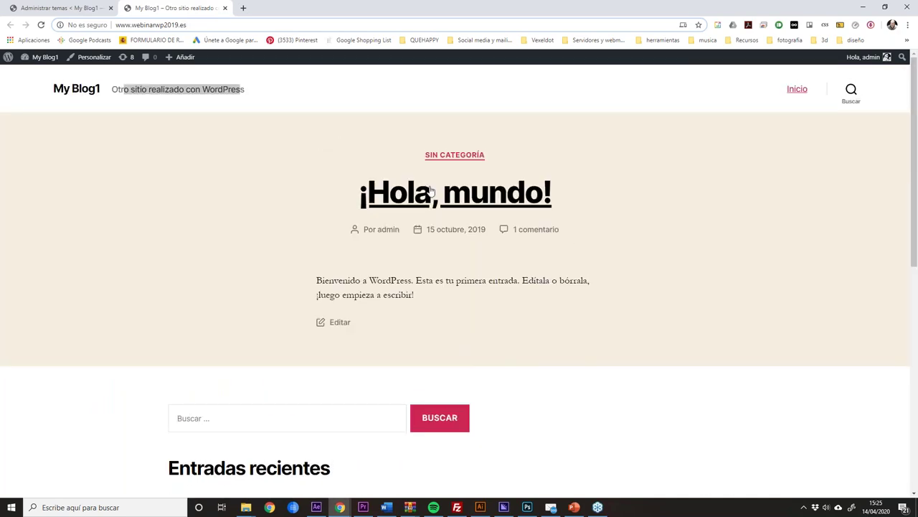
{"action": "left_click", "coordinate": [57, 10]}
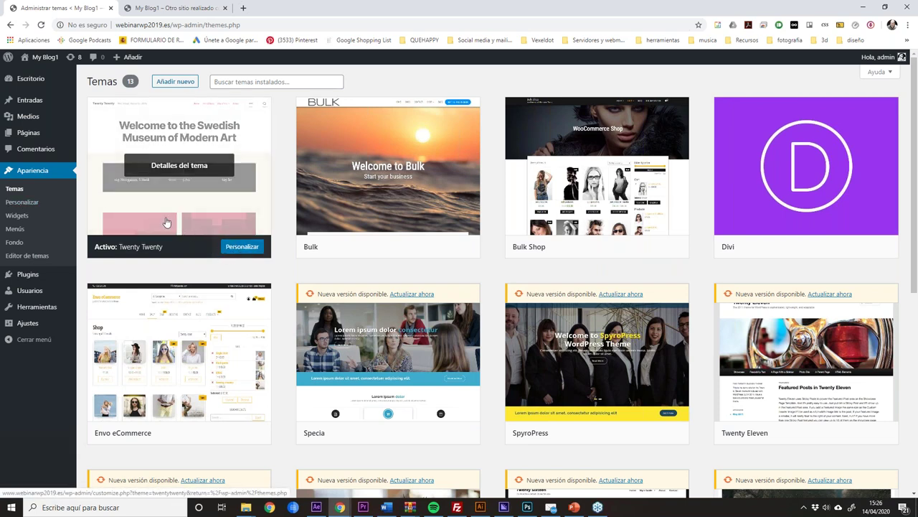
Open Identidad del sitio in the theme customizer and set the site title to PRUEBA 01.
{"action": "left_click", "coordinate": [26, 205]}
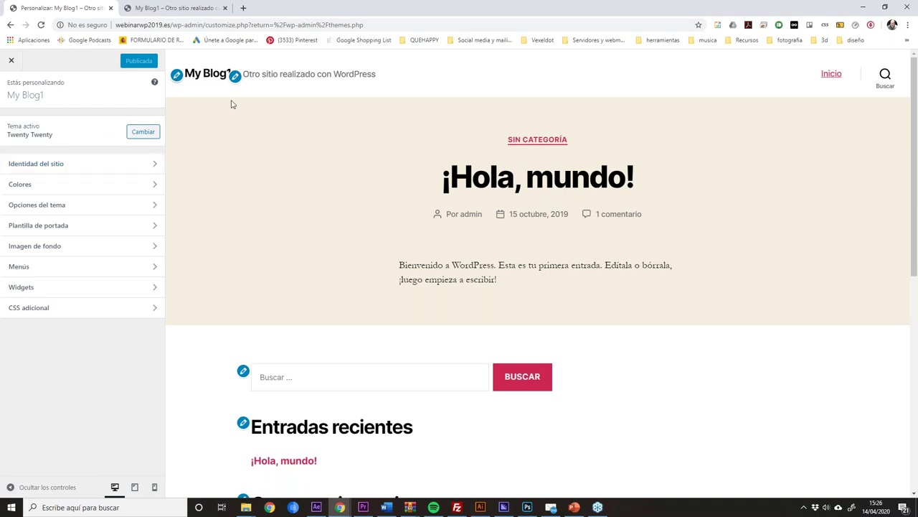
{"action": "left_click", "coordinate": [55, 165]}
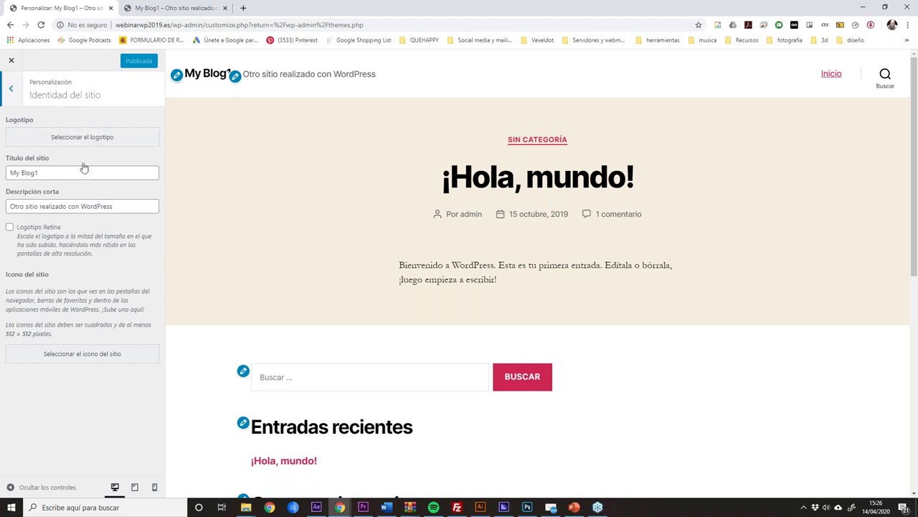
{"action": "triple_click", "coordinate": [55, 173]}
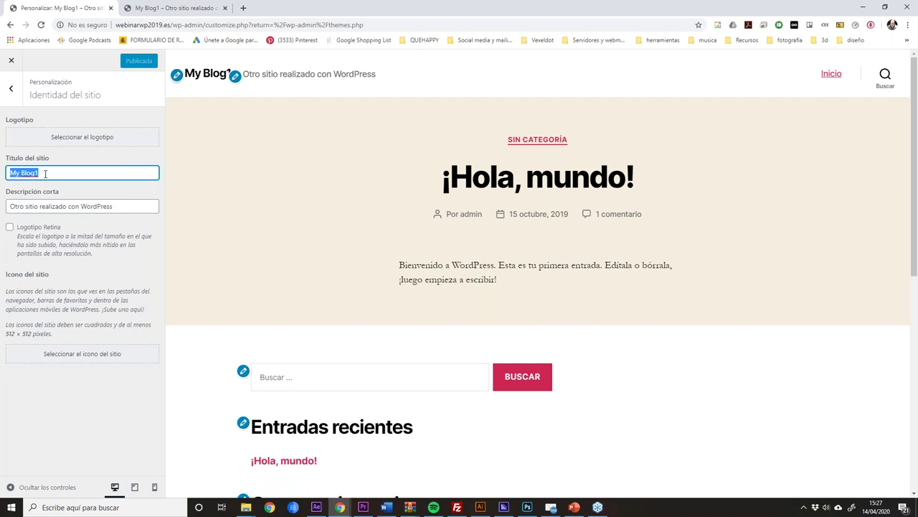
{"action": "type", "text": "PRUEBA 01"}
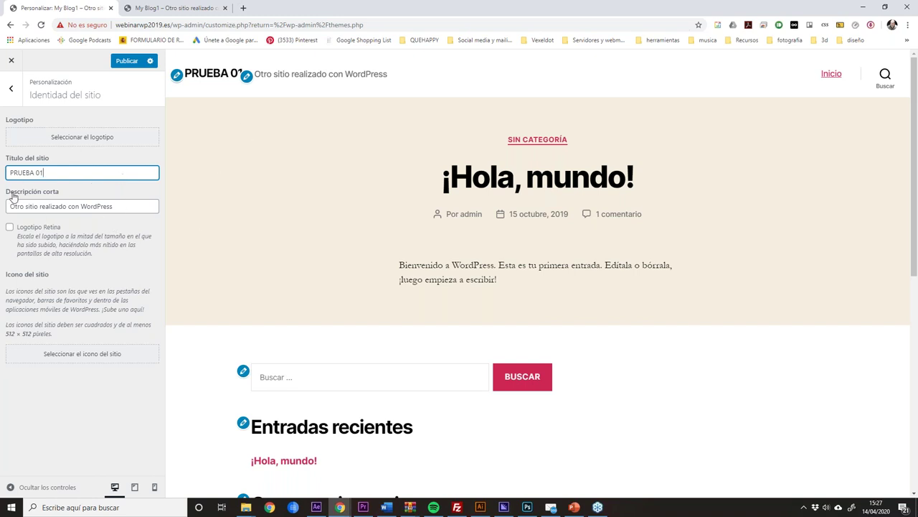
Change the site's short description to "Otro sitio realizado con Arsys".
{"action": "triple_click", "coordinate": [129, 206]}
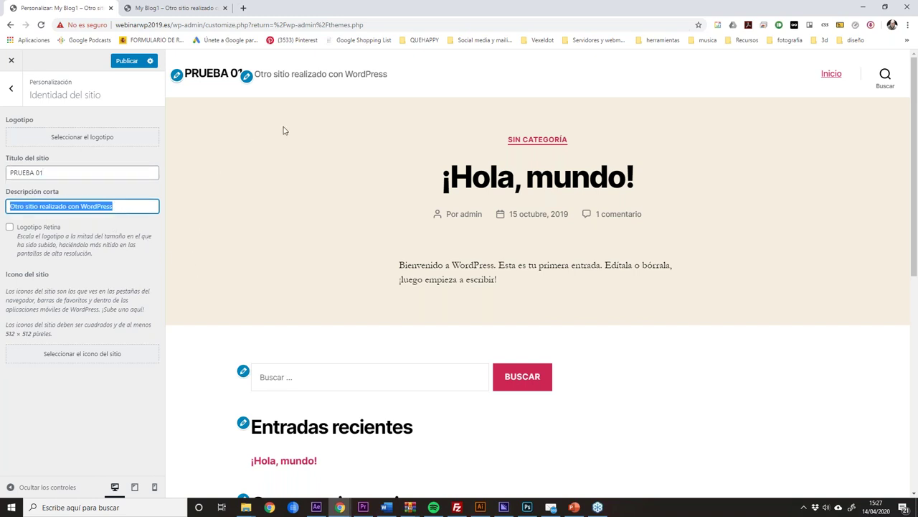
{"action": "left_click_drag", "start_coordinate": [257, 74], "coordinate": [355, 78]}
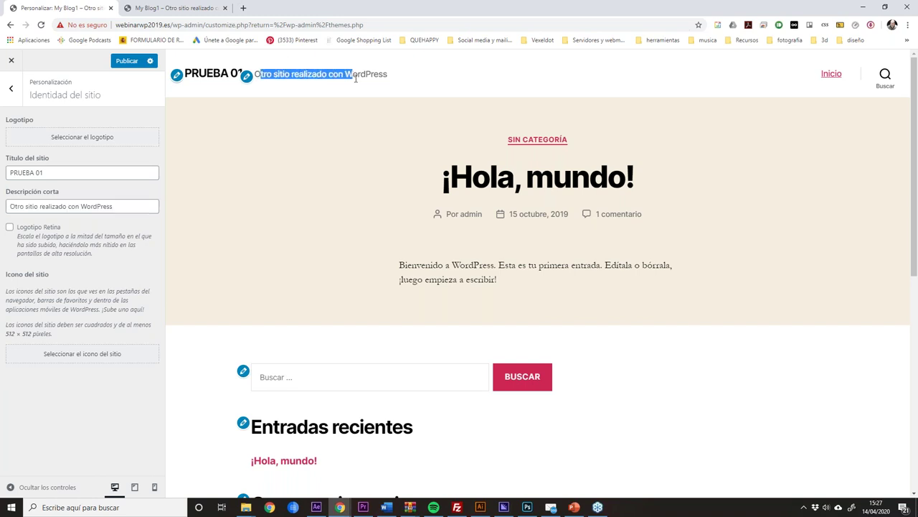
{"action": "left_click", "coordinate": [138, 208]}
{"action": "left_click_drag", "start_coordinate": [140, 206], "coordinate": [82, 209]}
{"action": "type", "text": "Arsy"}
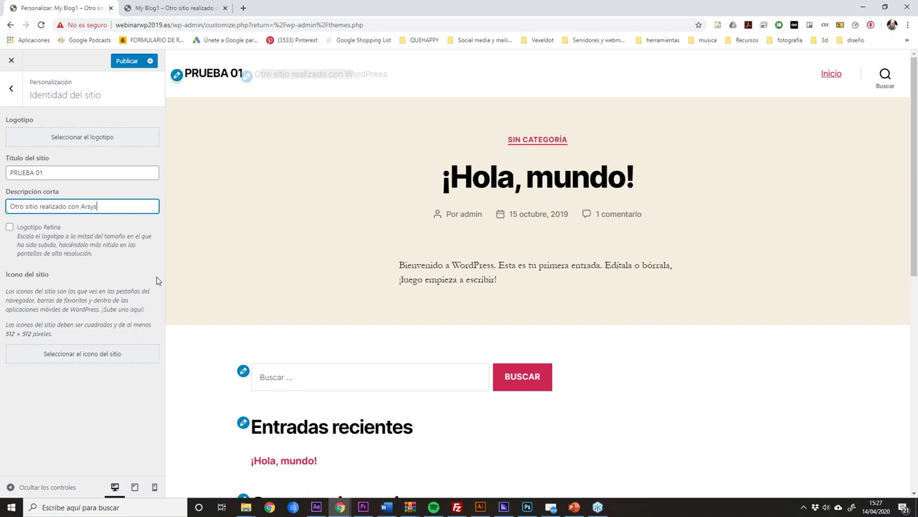
{"action": "left_click", "coordinate": [110, 246]}
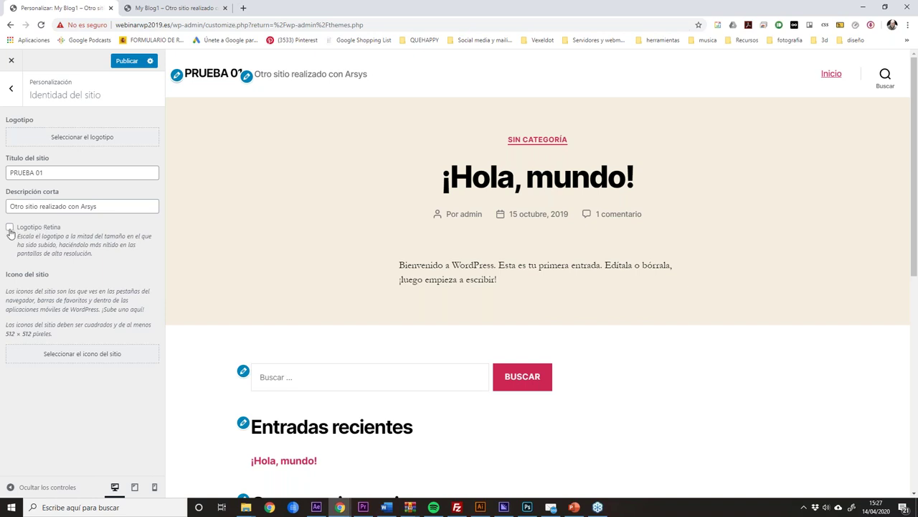
Open the logo selection and upload foto01.jpg from the computer's low folder to the media library.
{"action": "left_click", "coordinate": [84, 141]}
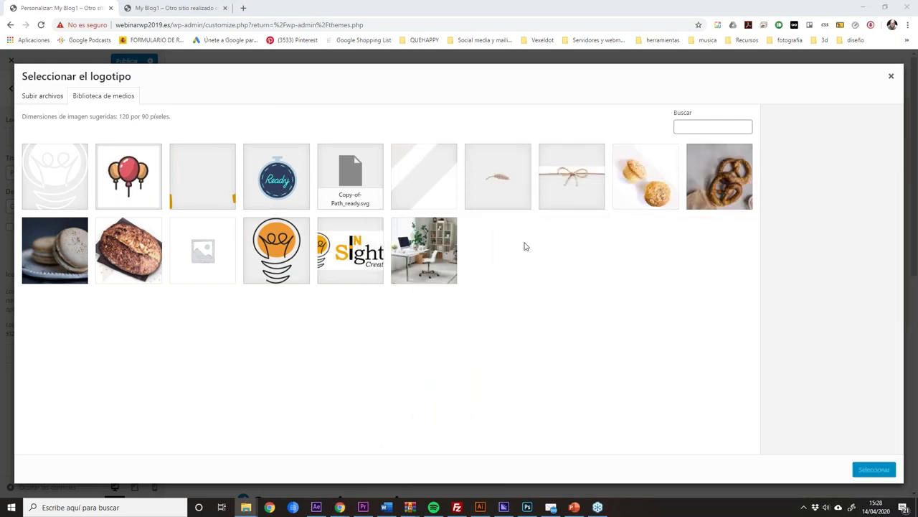
{"action": "left_click", "coordinate": [891, 76]}
{"action": "left_click", "coordinate": [127, 137]}
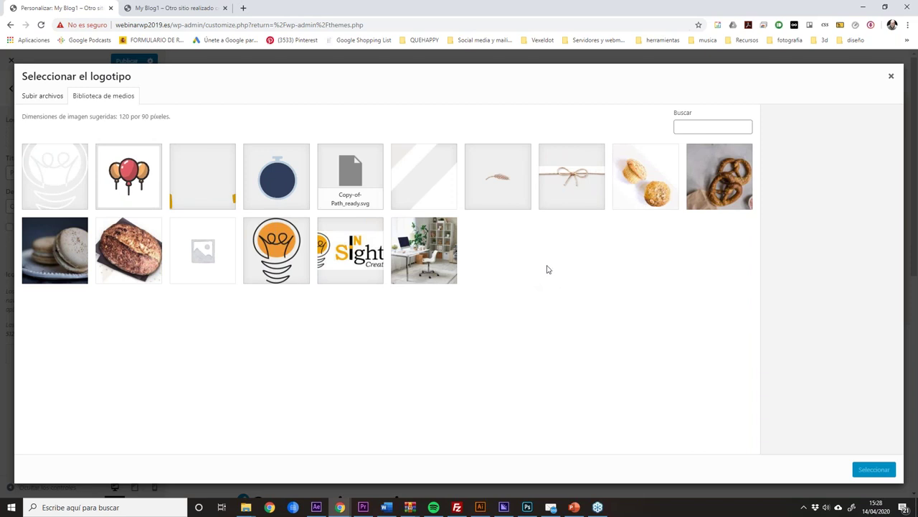
{"action": "left_click", "coordinate": [245, 507]}
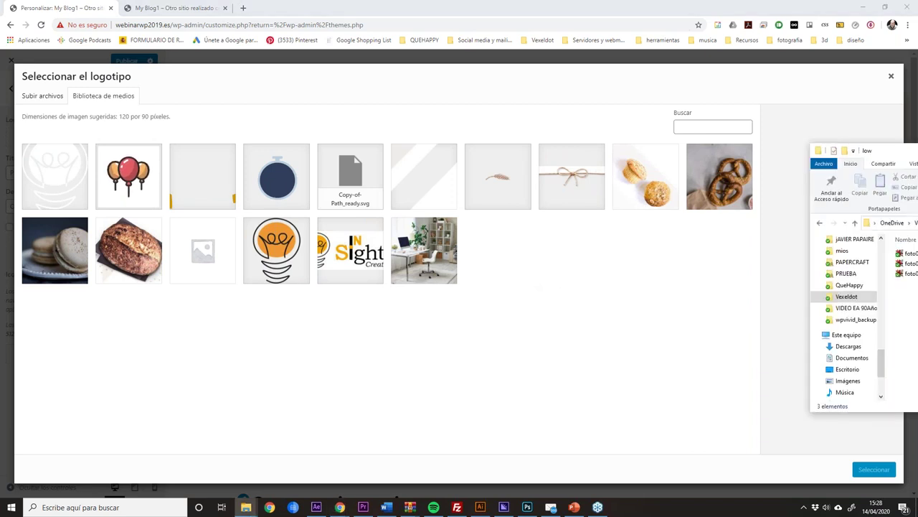
{"action": "left_click_drag", "start_coordinate": [538, 249], "coordinate": [298, 305]}
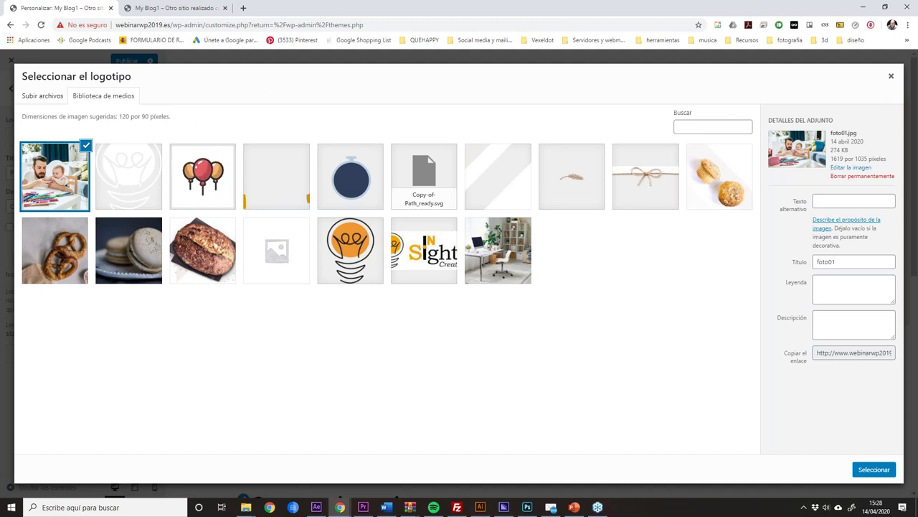
Look at the option of uploading a logo file from the computer and return to the media library without choosing one.
{"action": "left_click", "coordinate": [43, 96]}
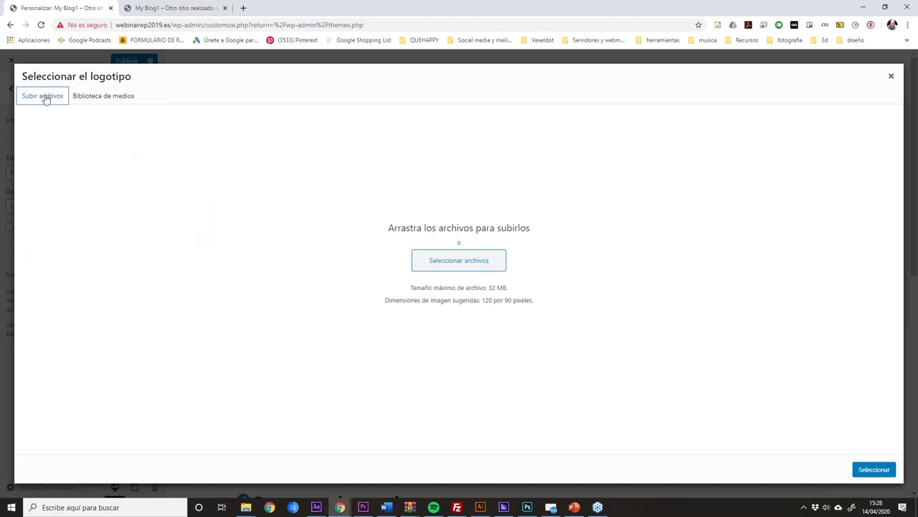
{"action": "left_click", "coordinate": [104, 94]}
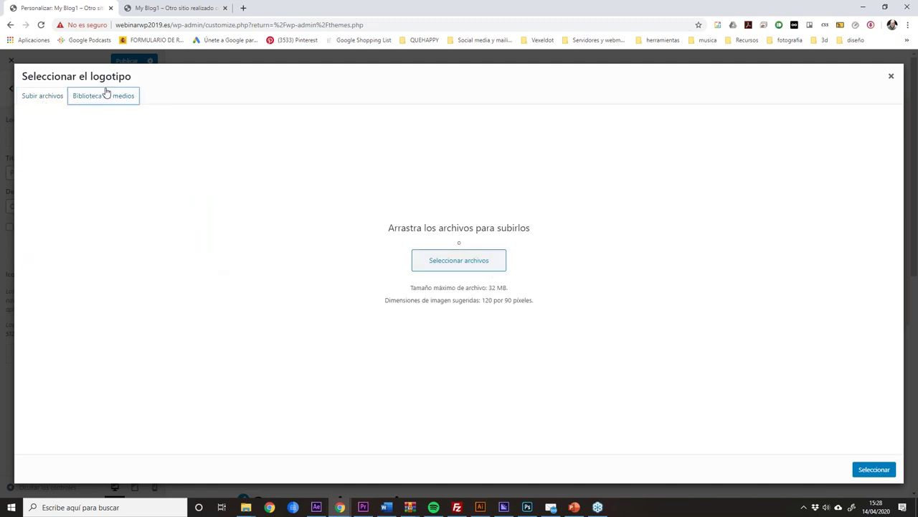
{"action": "left_click", "coordinate": [31, 96]}
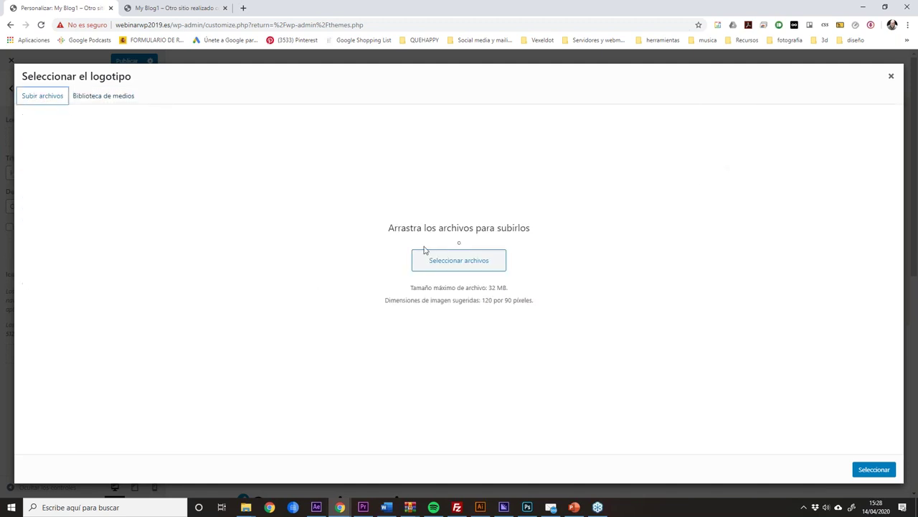
{"action": "left_click", "coordinate": [476, 263]}
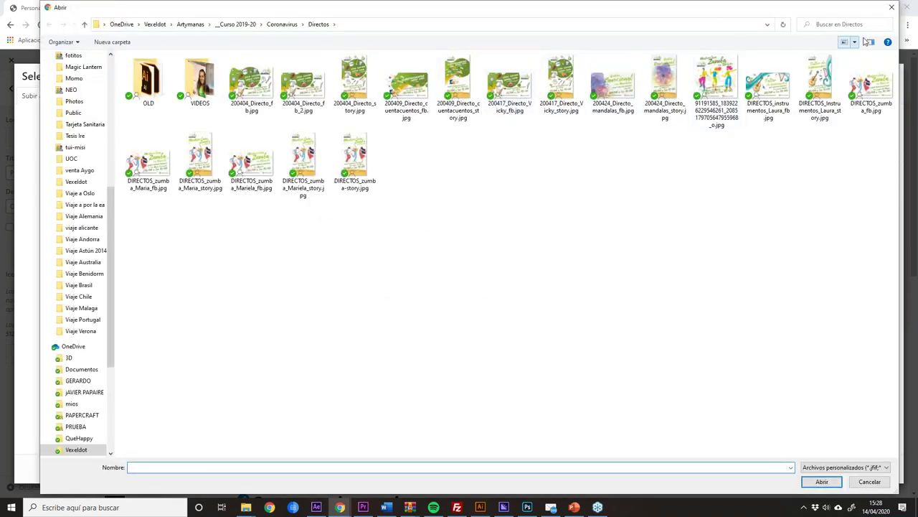
{"action": "left_click", "coordinate": [890, 8]}
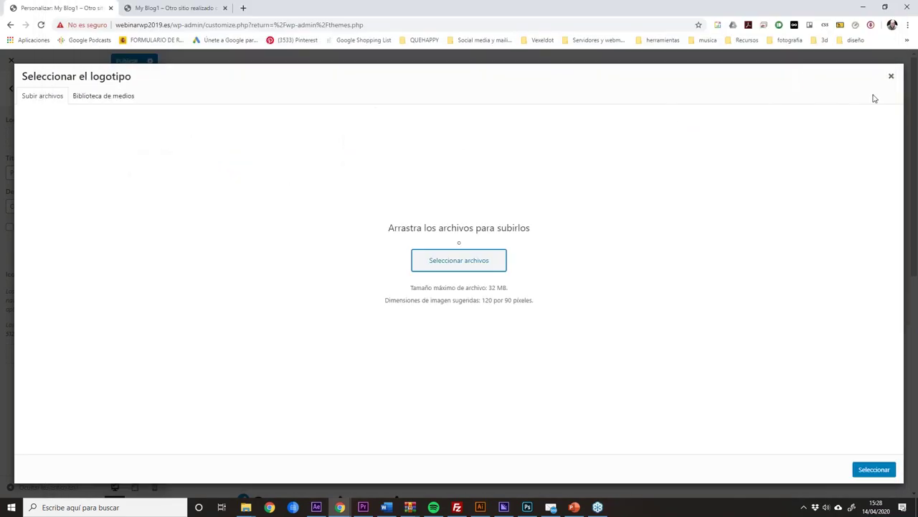
{"action": "left_click", "coordinate": [114, 95]}
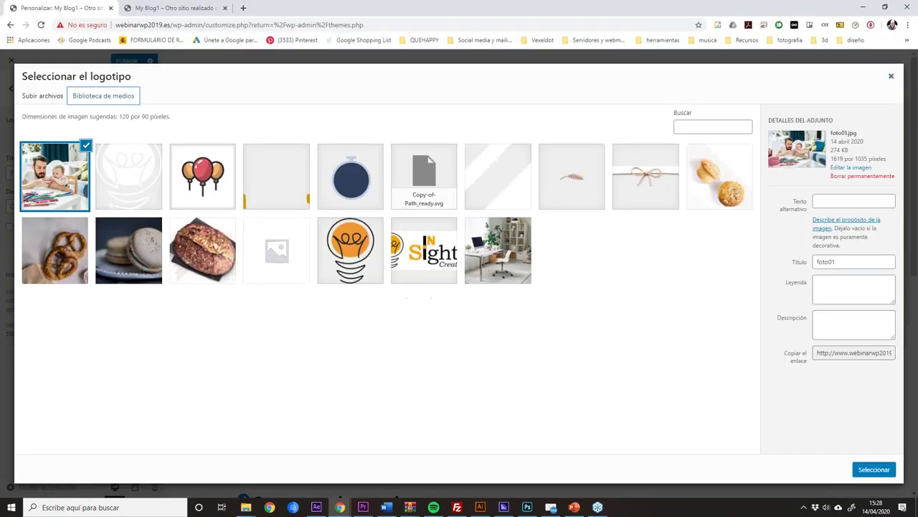
Set logo_insight21.jpg from the media library as the site logo without cropping it.
{"action": "left_click", "coordinate": [445, 252]}
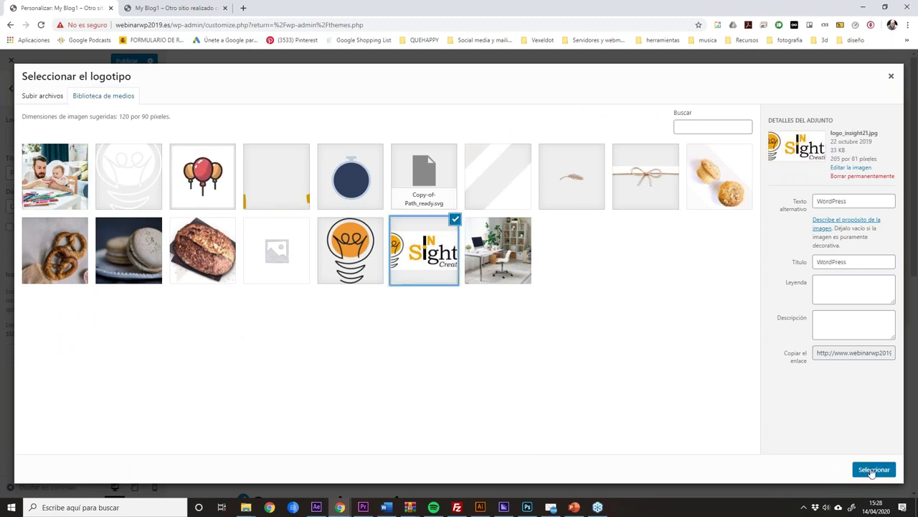
{"action": "left_click", "coordinate": [872, 470]}
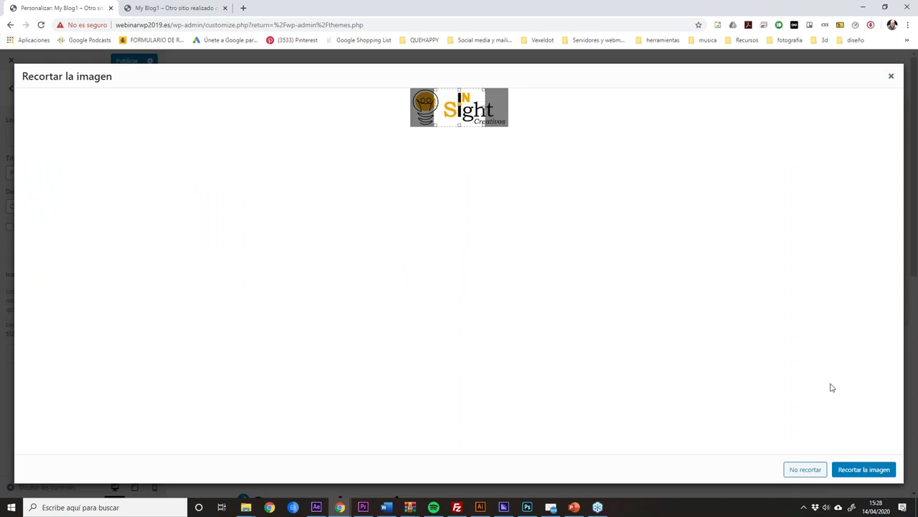
{"action": "left_click", "coordinate": [804, 470]}
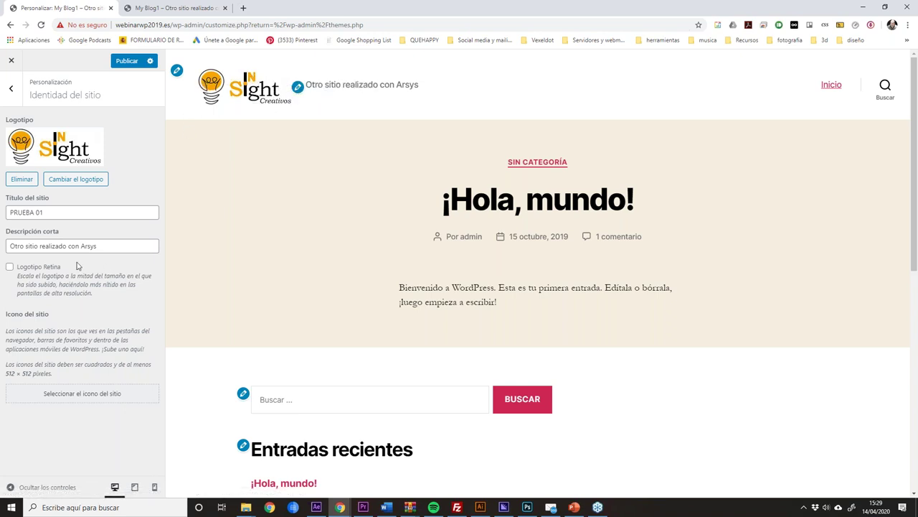
Clear the site's short description to preview the header without it, and undo the removal.
{"action": "left_click", "coordinate": [129, 247]}
{"action": "key", "text": "ctrl+a"}
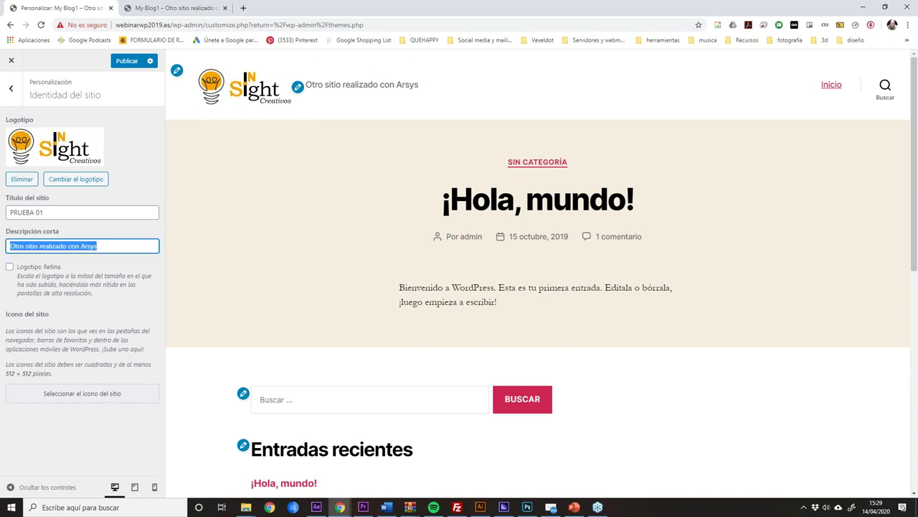
{"action": "key", "text": "BackSpace"}
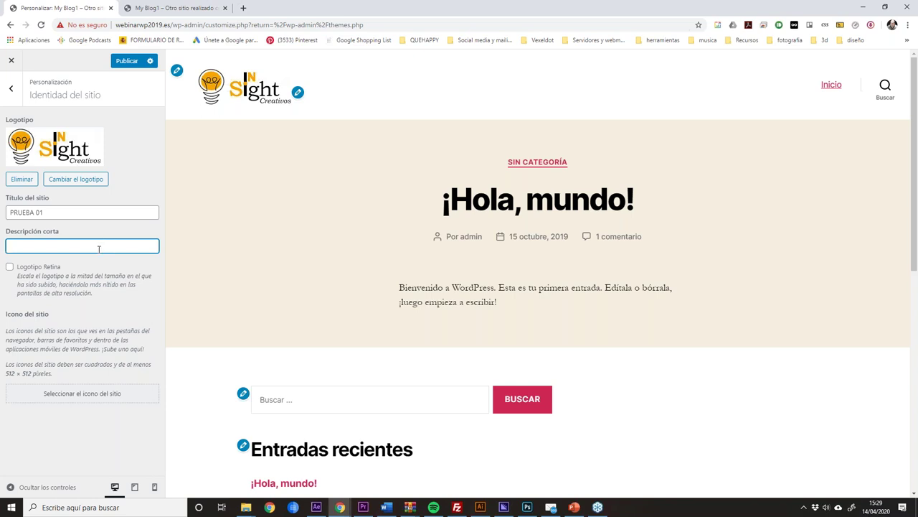
{"action": "key", "text": "ctrl+z"}
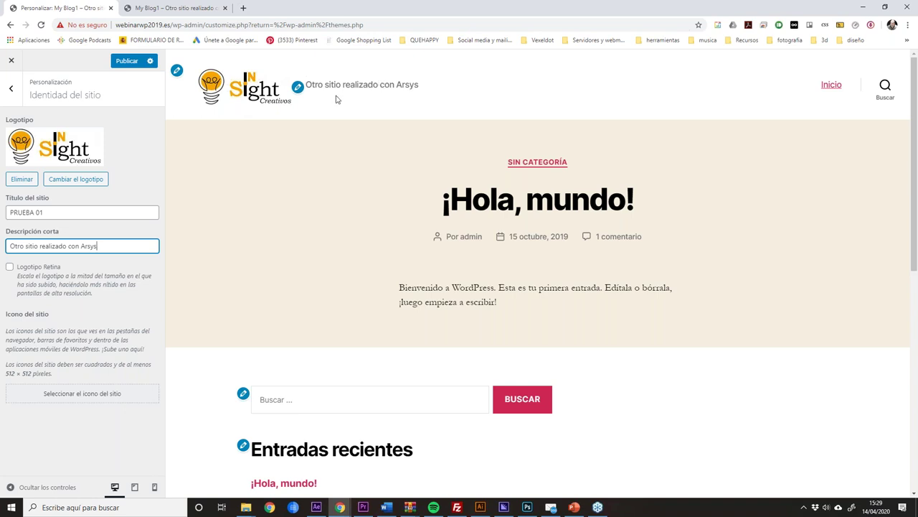
{"action": "key", "text": "ctrl+a"}
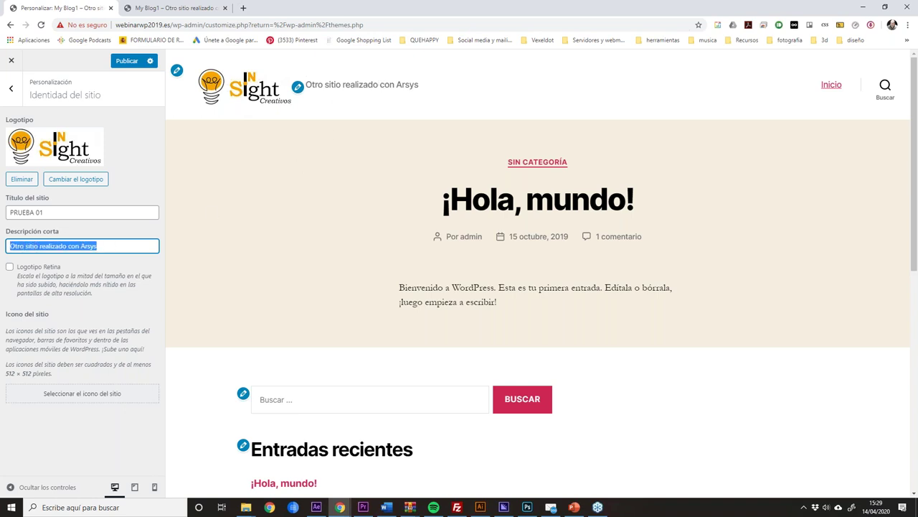
{"action": "left_click", "coordinate": [61, 337]}
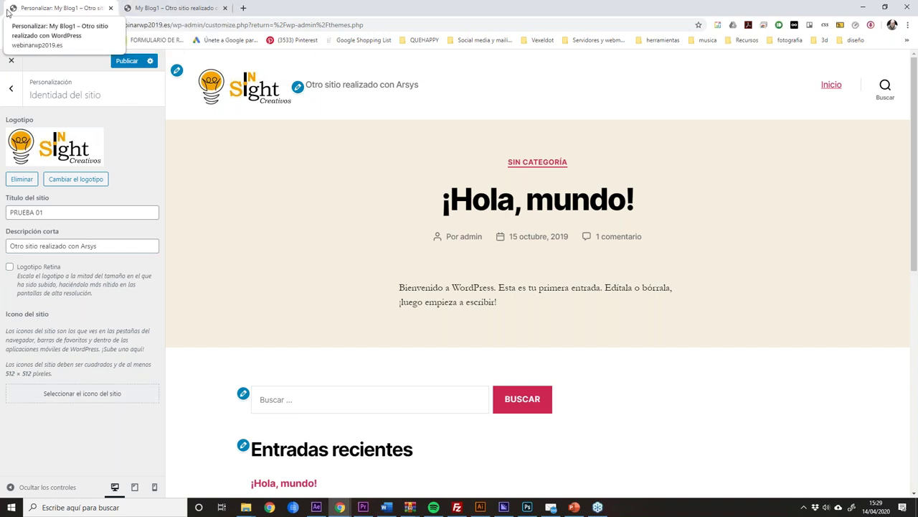
Set favicon.png from the media library as the site icon.
{"action": "left_click", "coordinate": [75, 399]}
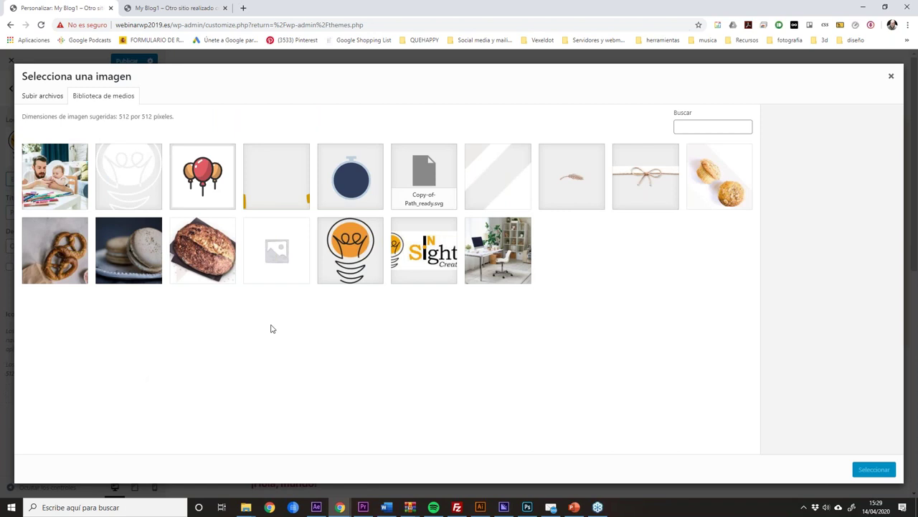
{"action": "left_click", "coordinate": [353, 251]}
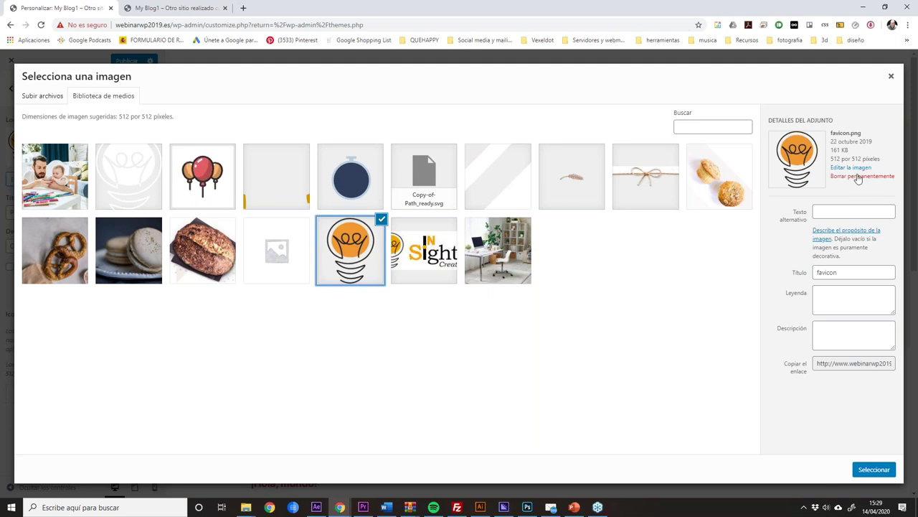
{"action": "left_click", "coordinate": [872, 473]}
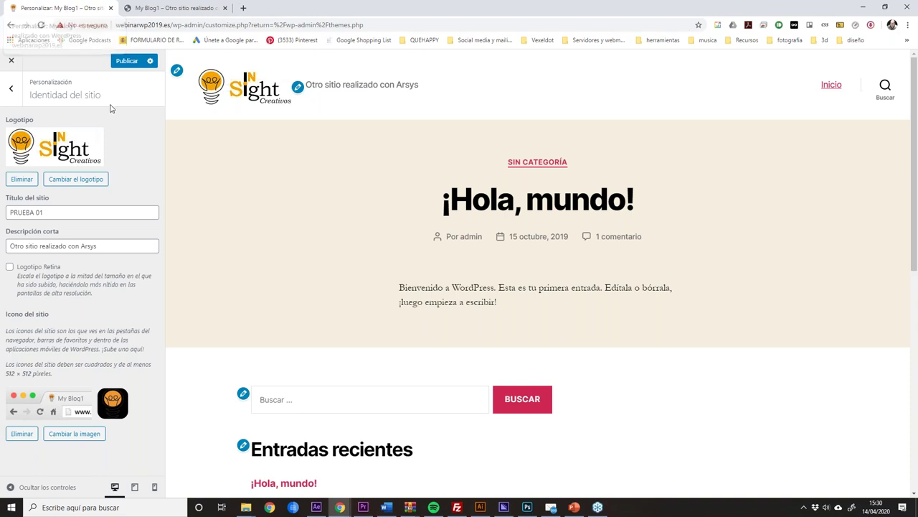
Publish the site identity changes and check them on the reloaded public home page before returning to the customizer.
{"action": "left_click", "coordinate": [56, 213]}
{"action": "double_click", "coordinate": [47, 212]}
{"action": "left_click", "coordinate": [59, 247]}
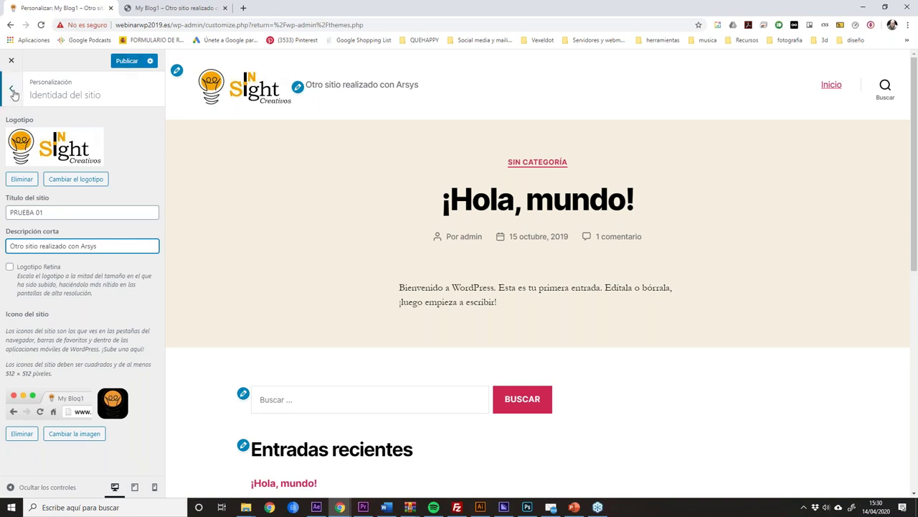
{"action": "left_click", "coordinate": [125, 64]}
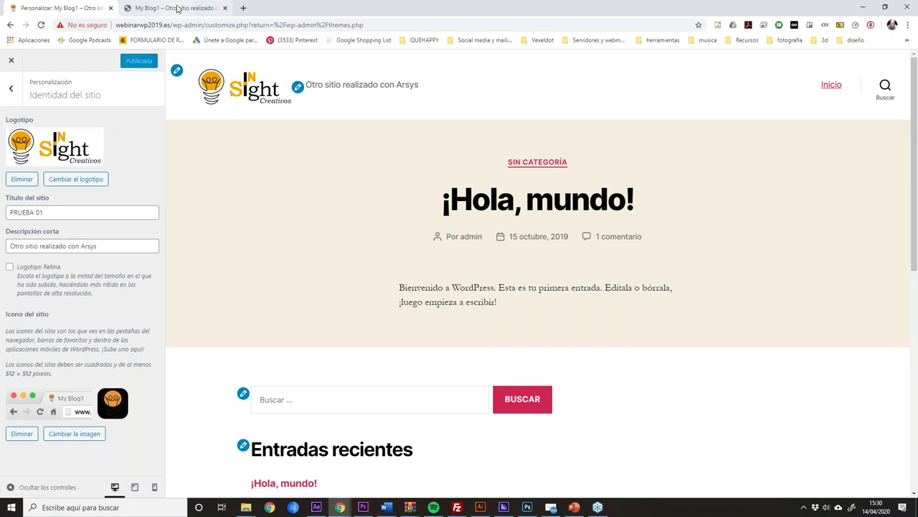
{"action": "left_click", "coordinate": [176, 8]}
{"action": "left_click", "coordinate": [41, 24]}
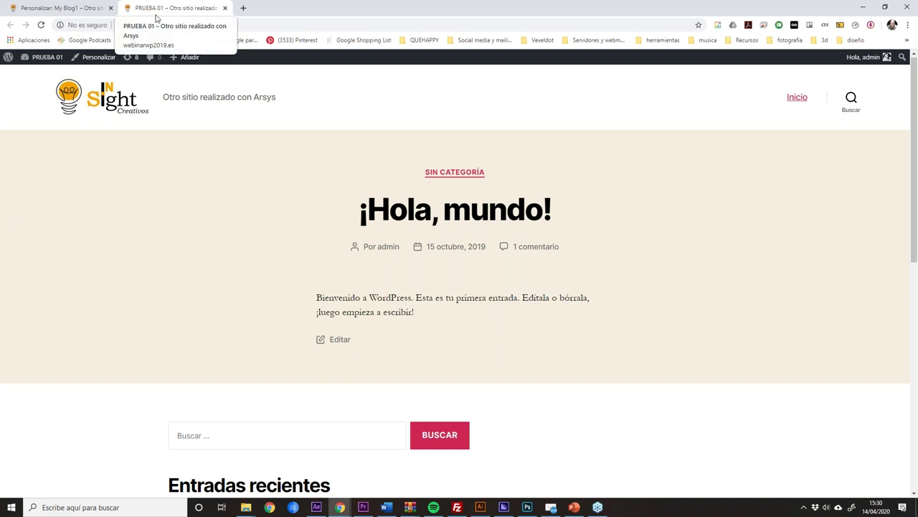
{"action": "left_click", "coordinate": [39, 14]}
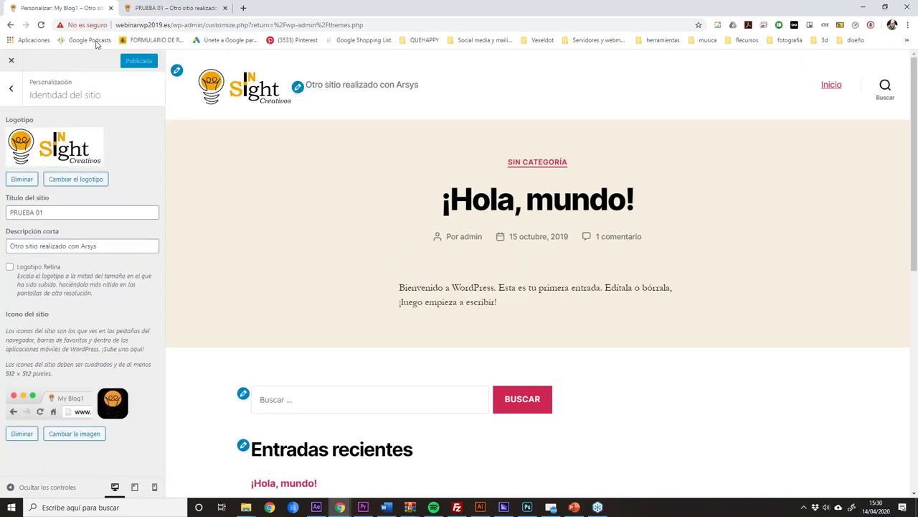
Change the site title to INSIGHT CREATIVOS and publish the change.
{"action": "triple_click", "coordinate": [60, 214]}
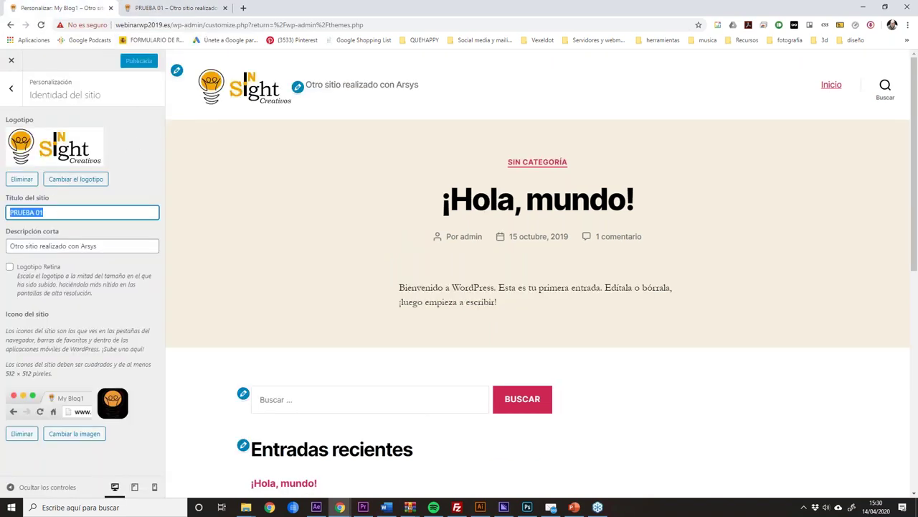
{"action": "type", "text": "INSIGHT CREATIVOS"}
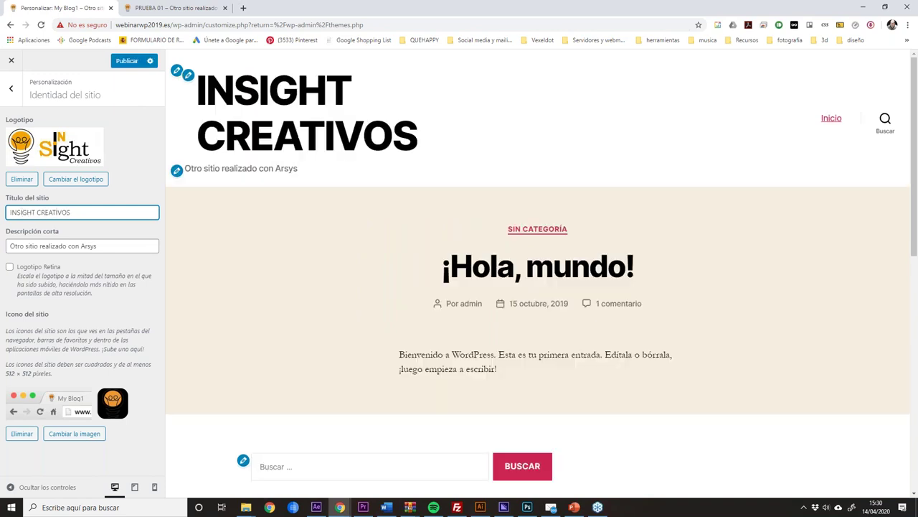
{"action": "left_click", "coordinate": [127, 60]}
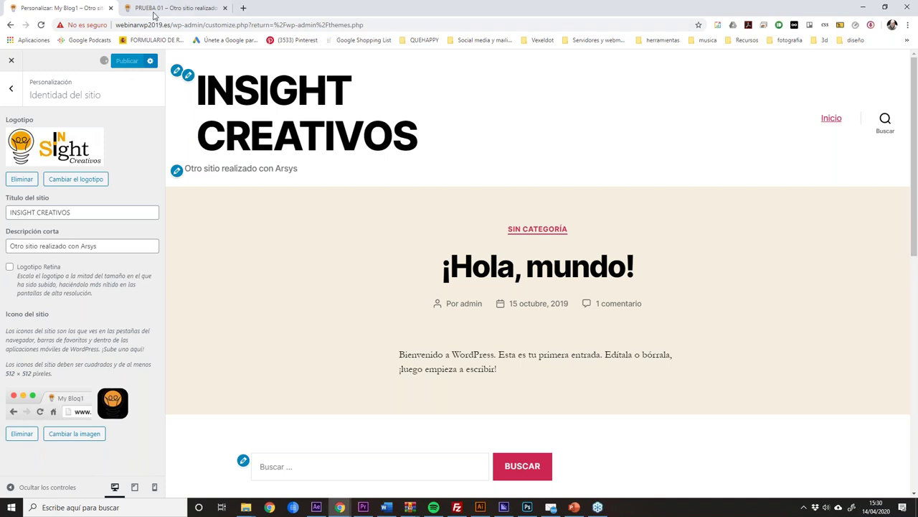
Reload the public home page to check the new site title, and return to the customizer.
{"action": "left_click", "coordinate": [165, 8]}
{"action": "left_click", "coordinate": [42, 26]}
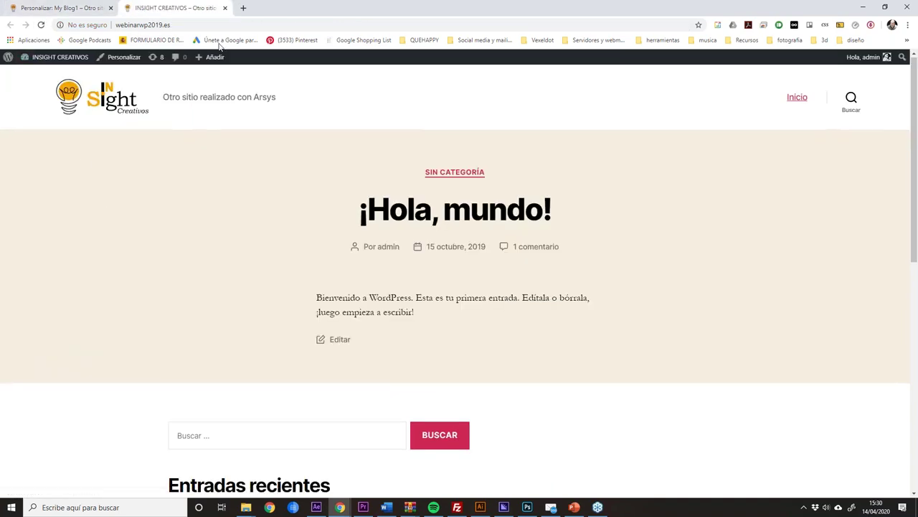
{"action": "left_click", "coordinate": [68, 9]}
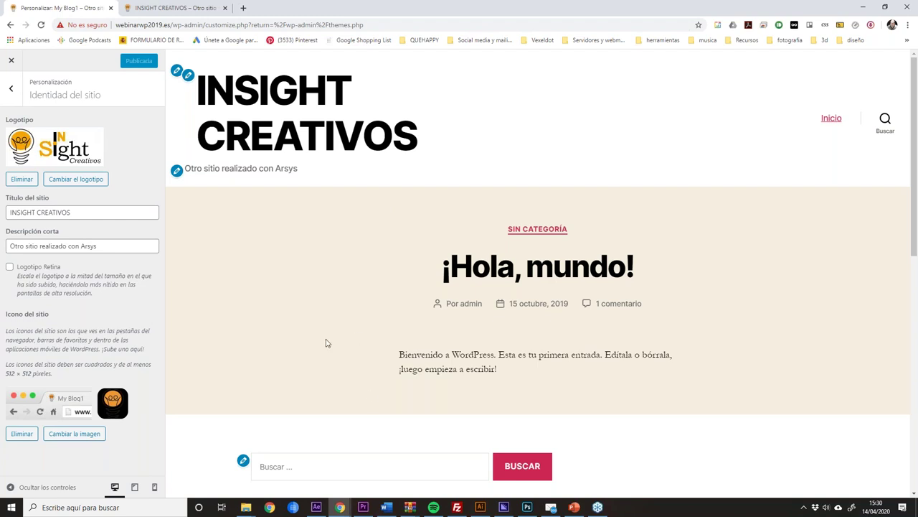
Open the Colores section and set the header and footer background color to the orange preset #dd9933.
{"action": "left_click", "coordinate": [11, 87]}
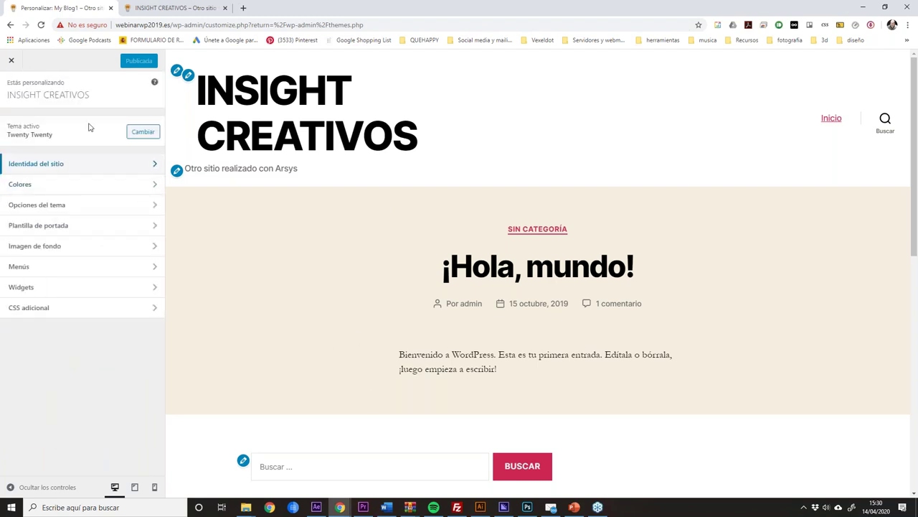
{"action": "left_click", "coordinate": [59, 188]}
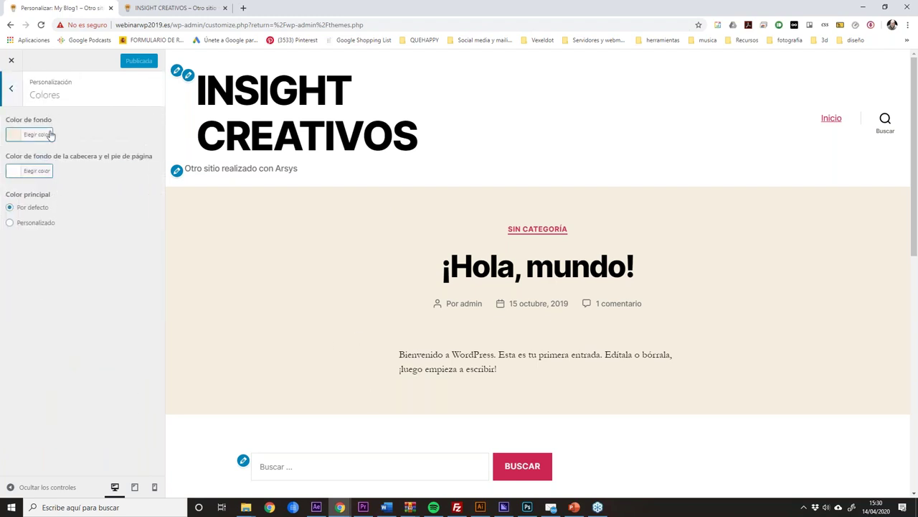
{"action": "left_click", "coordinate": [18, 174]}
{"action": "left_click", "coordinate": [62, 229]}
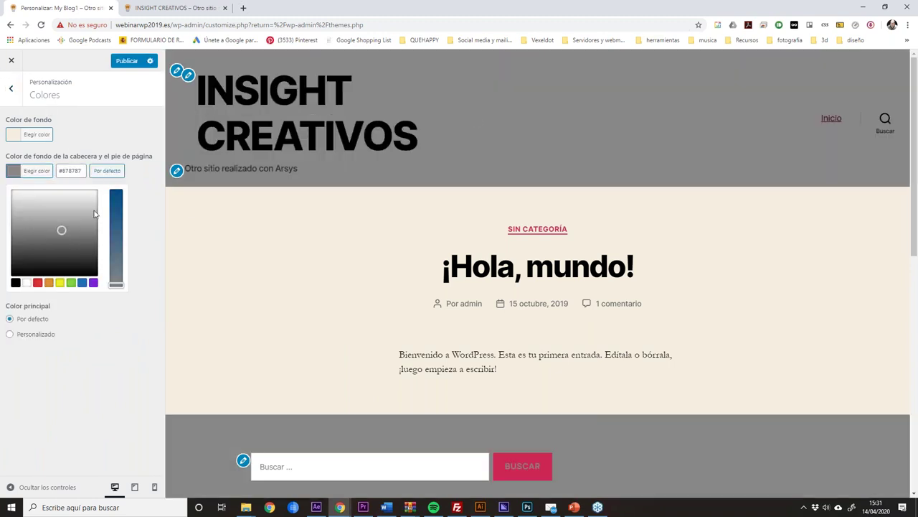
{"action": "left_click", "coordinate": [48, 282]}
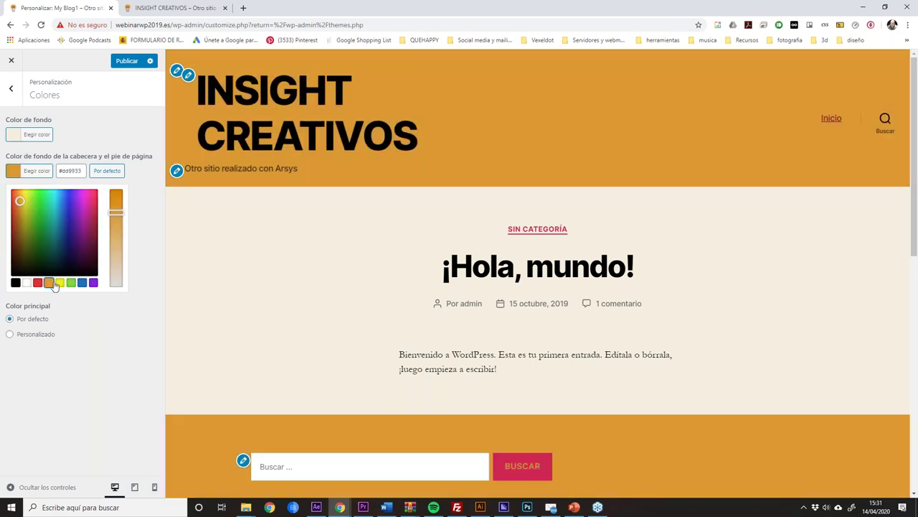
Desaturate the page background color (Color de fondo) to an almost white light grey.
{"action": "left_click", "coordinate": [32, 134]}
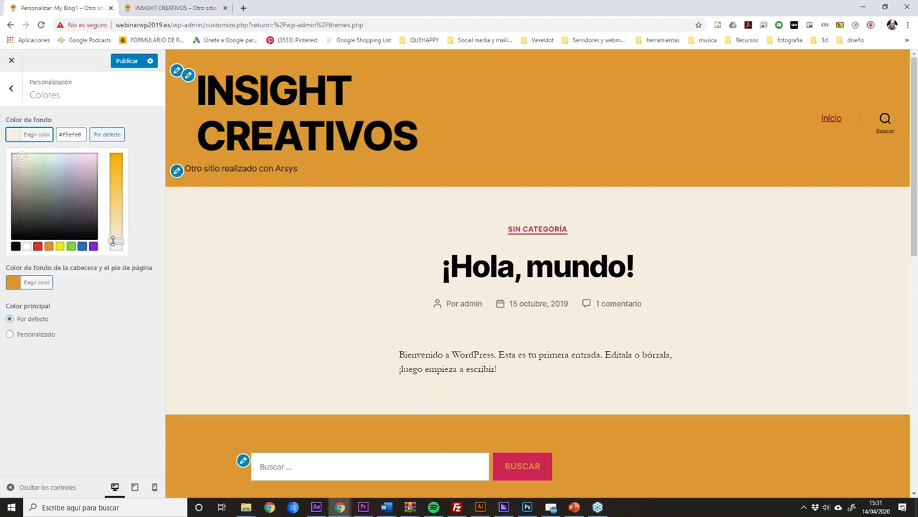
{"action": "left_click_drag", "start_coordinate": [117, 241], "coordinate": [116, 248]}
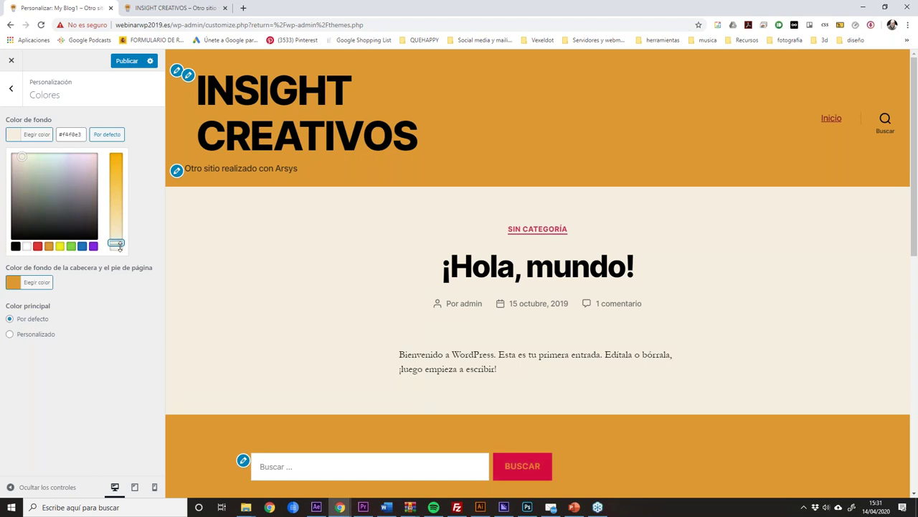
{"action": "left_click", "coordinate": [152, 323]}
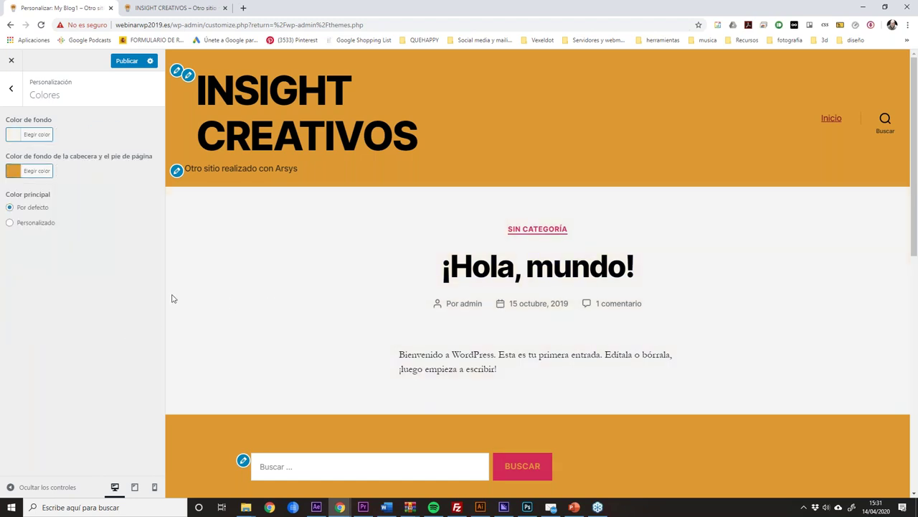
Try to reapply the horizontal Insight Creativos logo from the media library in Identidad del sitio, without cropping.
{"action": "left_click", "coordinate": [11, 88]}
{"action": "left_click", "coordinate": [60, 165]}
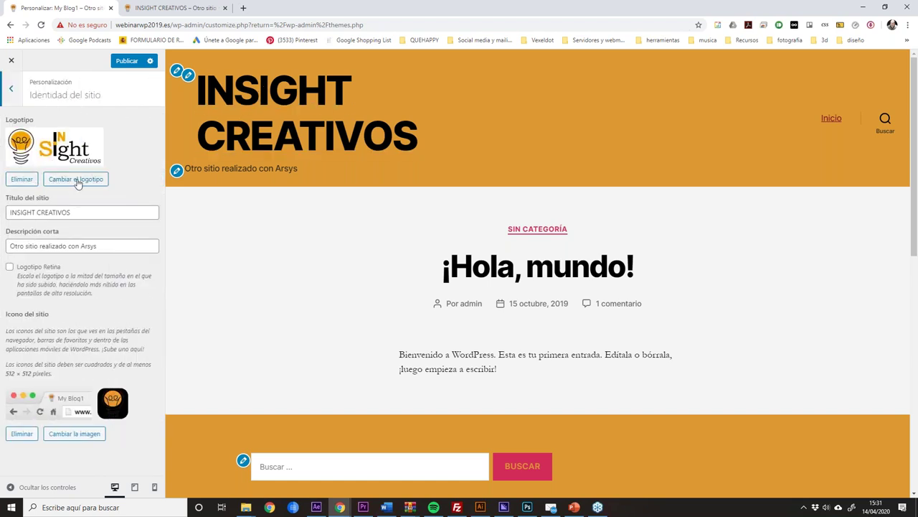
{"action": "triple_click", "coordinate": [80, 211]}
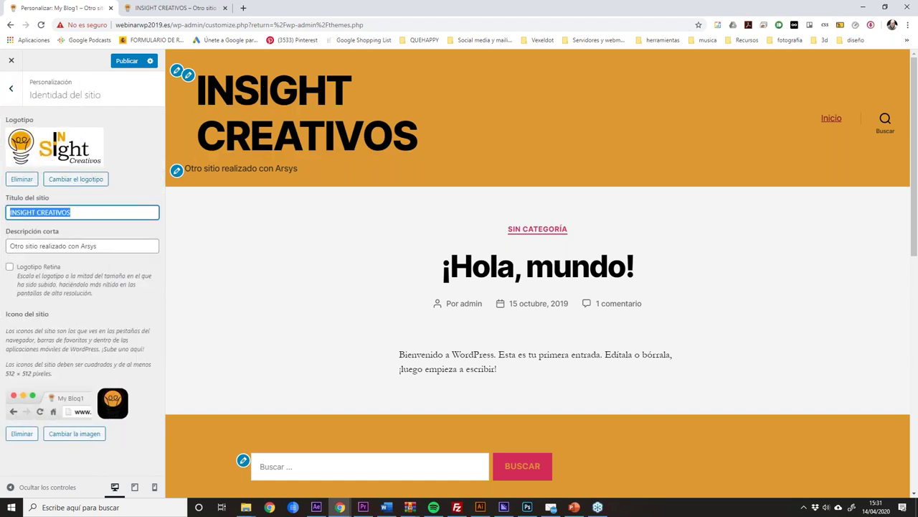
{"action": "left_click", "coordinate": [71, 178]}
{"action": "left_click", "coordinate": [416, 248]}
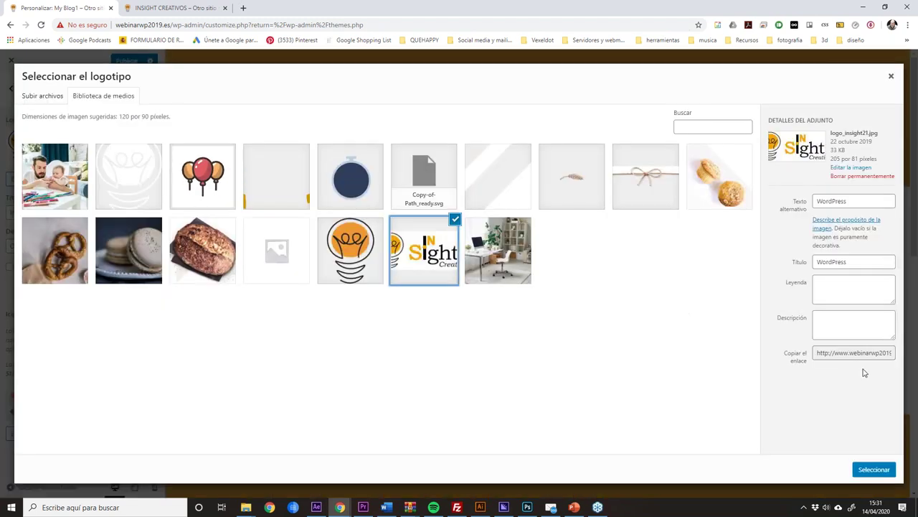
{"action": "left_click", "coordinate": [869, 470]}
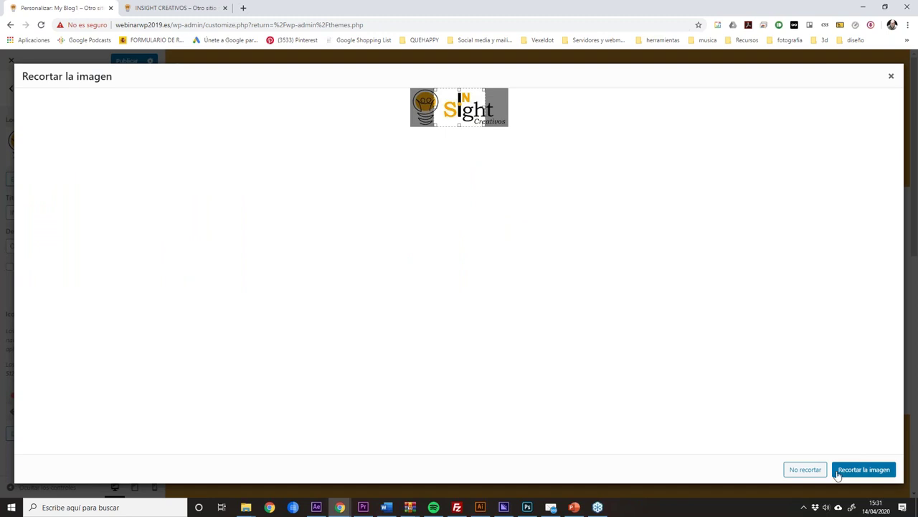
{"action": "left_click", "coordinate": [805, 470]}
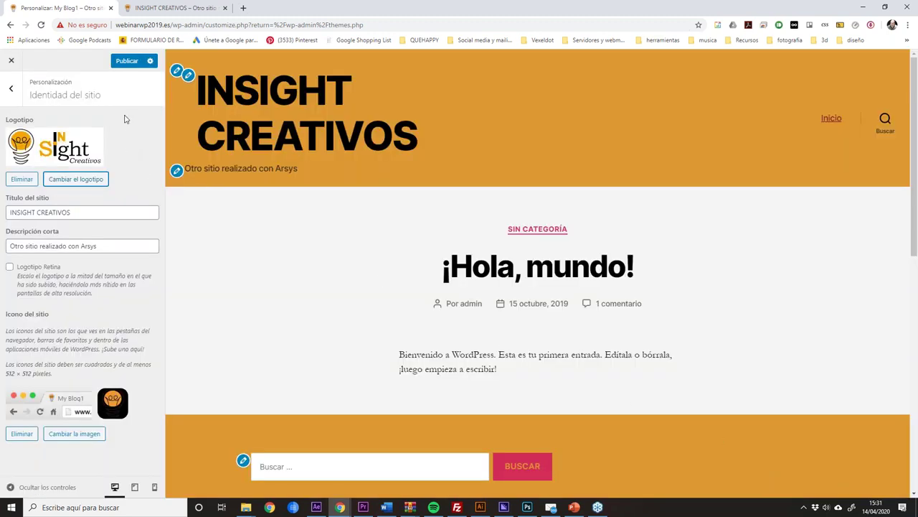
{"action": "key", "text": "Tab"}
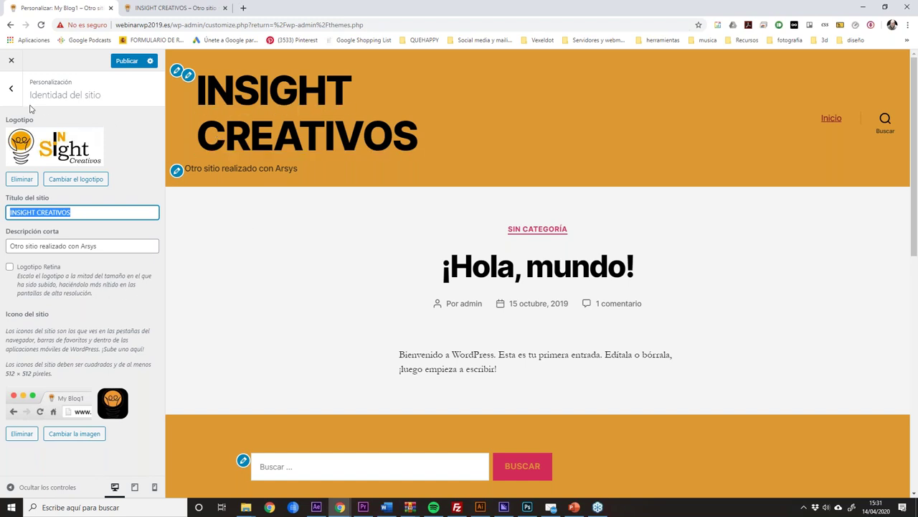
Look in at the Colores section, return to Identidad del sitio and clear the site title.
{"action": "left_click", "coordinate": [11, 88]}
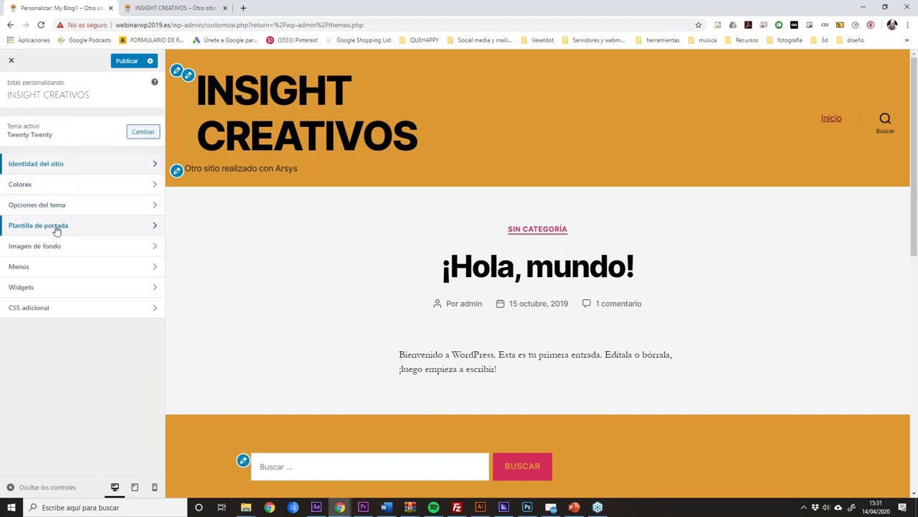
{"action": "left_click", "coordinate": [45, 184]}
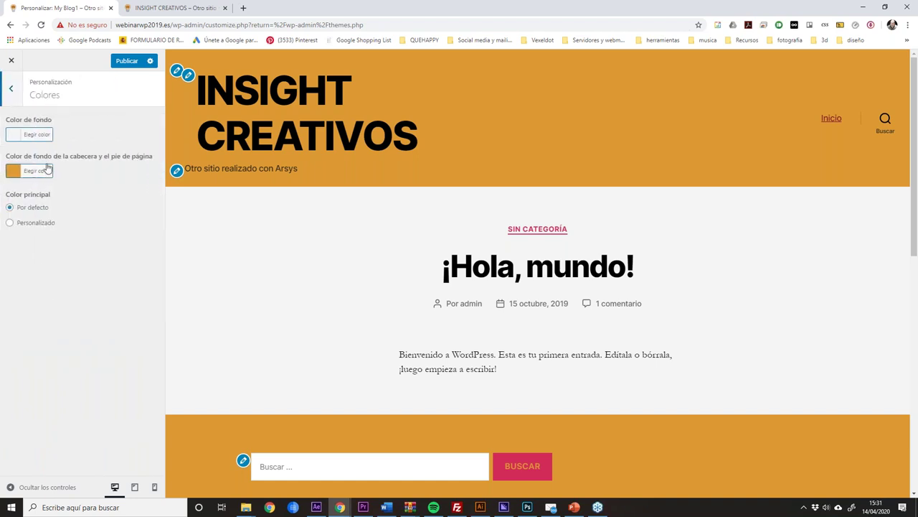
{"action": "left_click", "coordinate": [12, 88]}
{"action": "left_click", "coordinate": [40, 165]}
{"action": "key", "text": "Tab"}
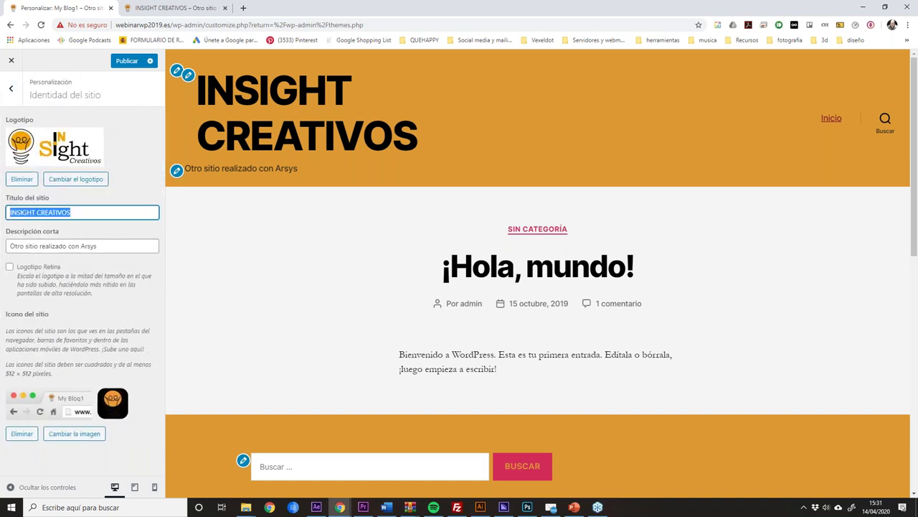
{"action": "key", "text": "BackSpace"}
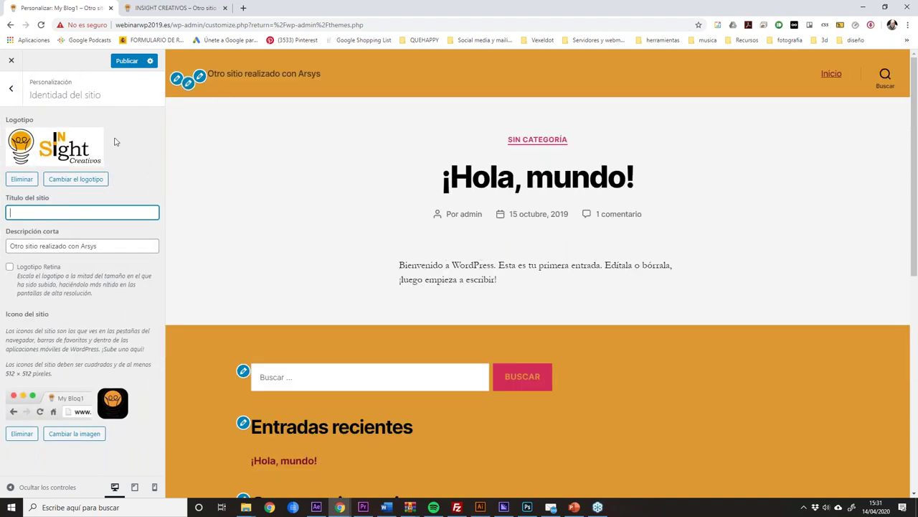
Replace the logo with the orange light bulb image from the media library, without cropping.
{"action": "left_click", "coordinate": [69, 181]}
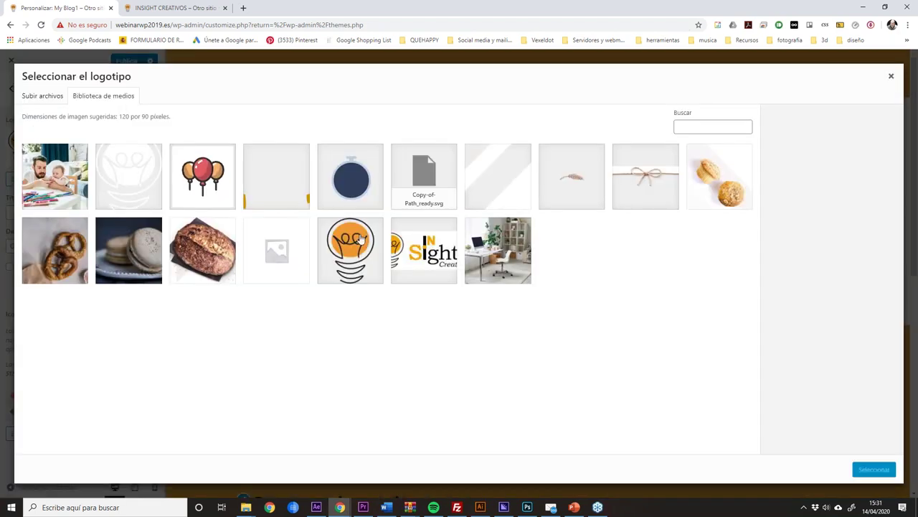
{"action": "left_click", "coordinate": [362, 238]}
{"action": "left_click", "coordinate": [885, 470]}
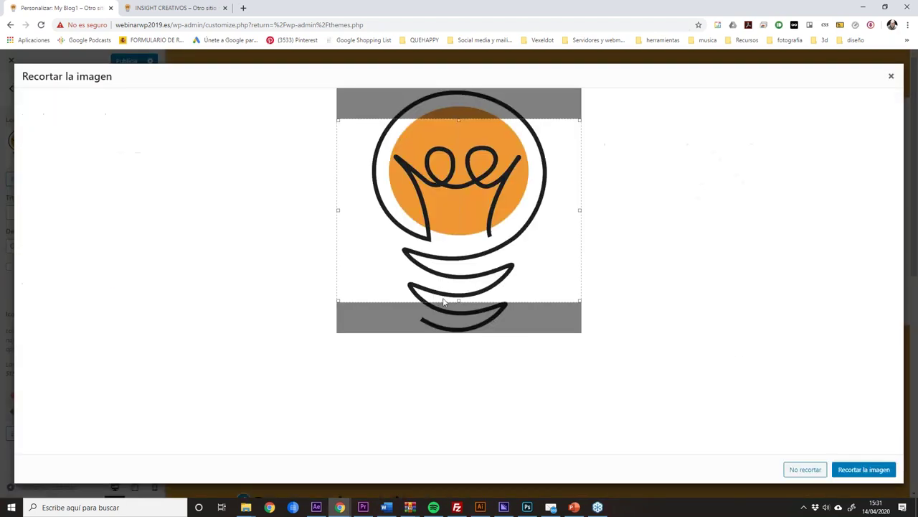
{"action": "left_click", "coordinate": [805, 469]}
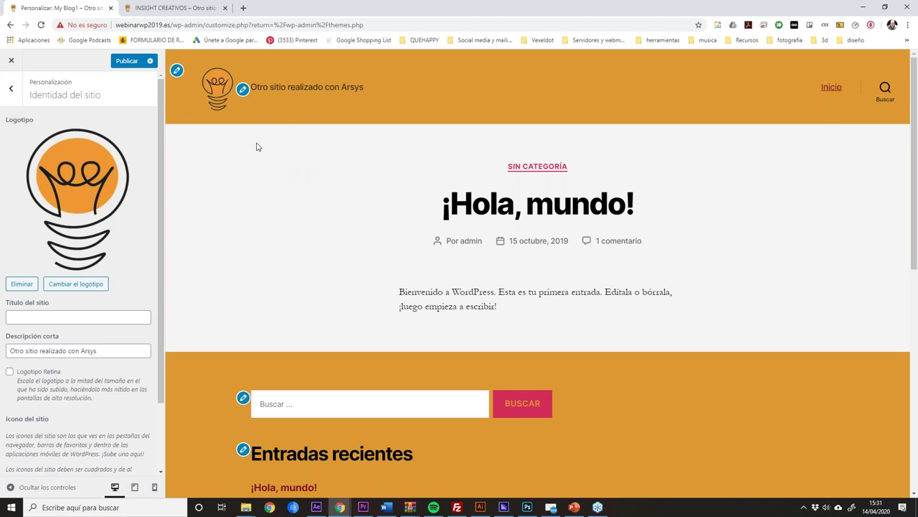
{"action": "left_click", "coordinate": [75, 285]}
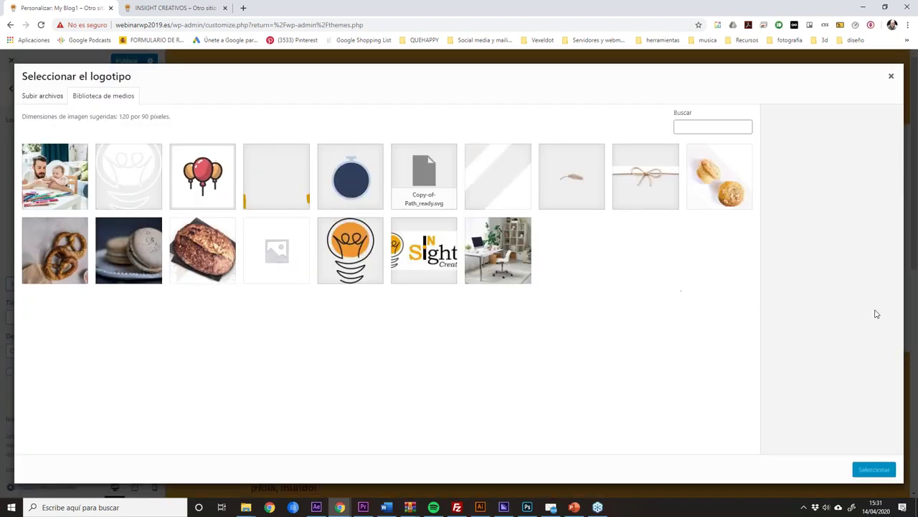
{"action": "left_click", "coordinate": [891, 75]}
Enter INSIGHT CREATIVOS as the site title and set the uncropped horizontal Insight Creativos image as the logo.
{"action": "left_click", "coordinate": [83, 320]}
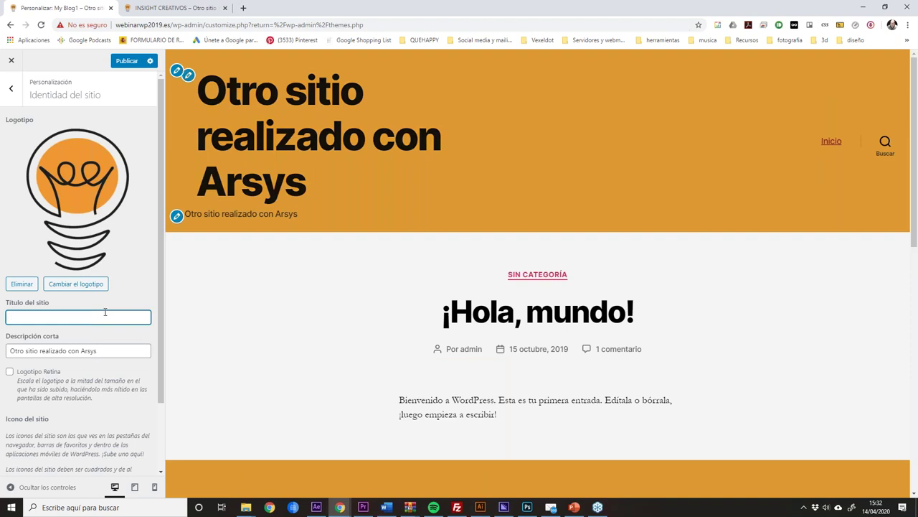
{"action": "type", "text": "INSIGHT CREATIVOS"}
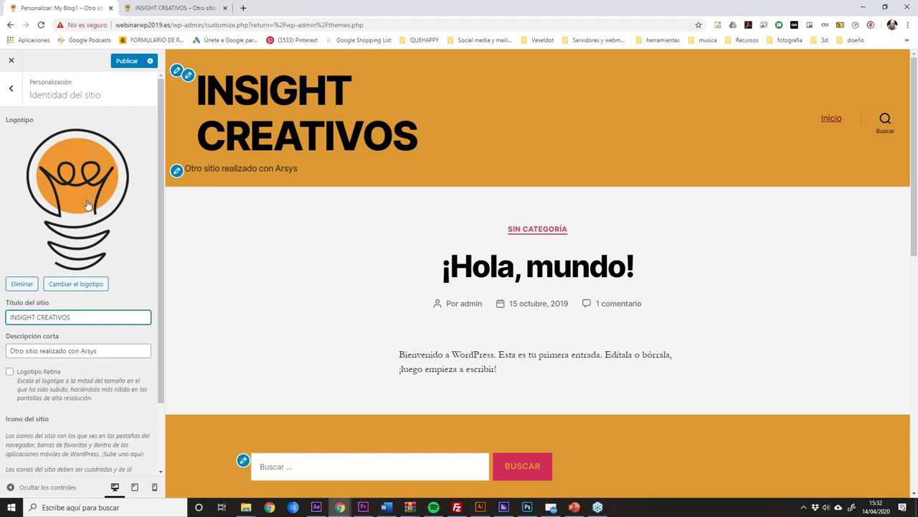
{"action": "left_click", "coordinate": [83, 287]}
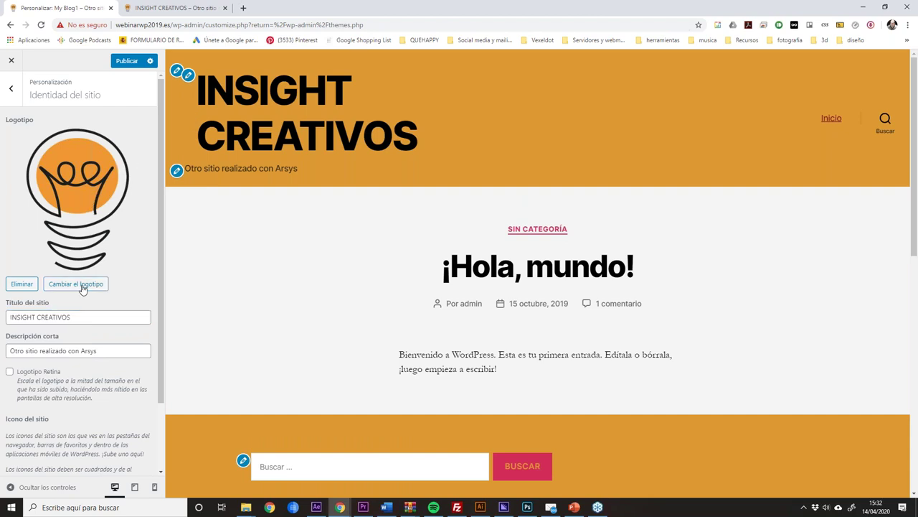
{"action": "left_click", "coordinate": [424, 251]}
{"action": "left_click", "coordinate": [867, 470]}
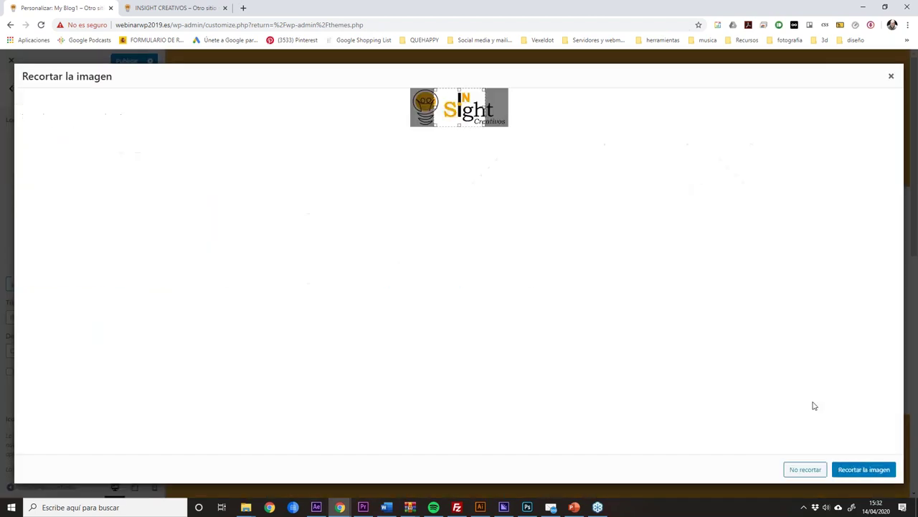
{"action": "left_click", "coordinate": [818, 469]}
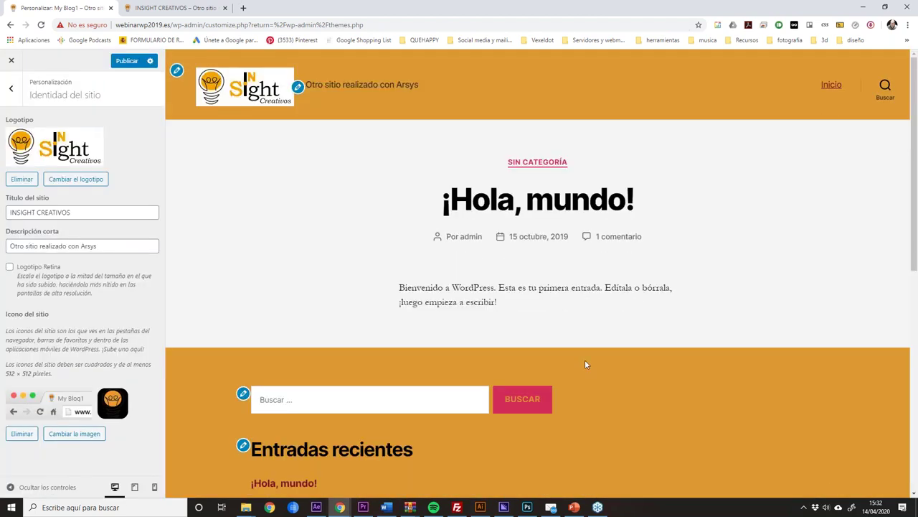
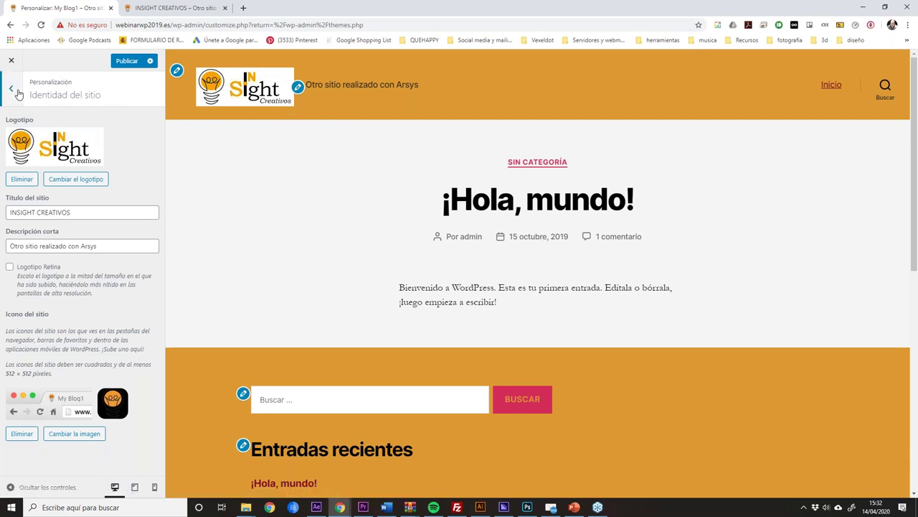
Publish the logo and color changes and check them on the reloaded public home page before returning to the customizer.
{"action": "left_click", "coordinate": [133, 65]}
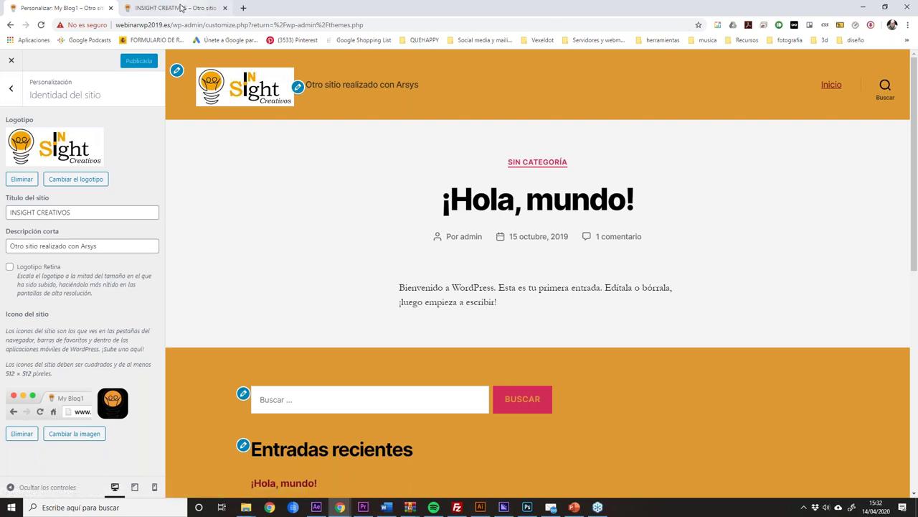
{"action": "left_click", "coordinate": [176, 8]}
{"action": "left_click", "coordinate": [40, 26]}
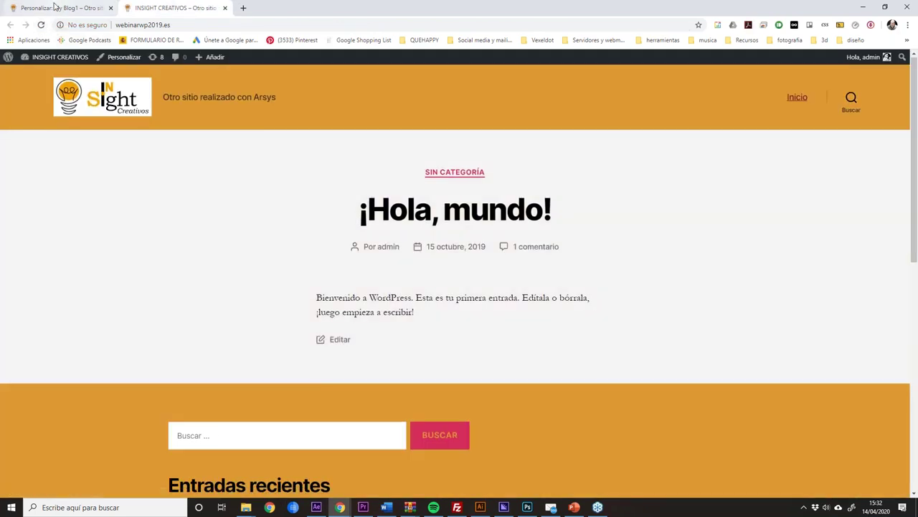
{"action": "left_click", "coordinate": [55, 8]}
Open the Plantilla de portada section of the customizer to review the cover template settings.
{"action": "left_click", "coordinate": [11, 87]}
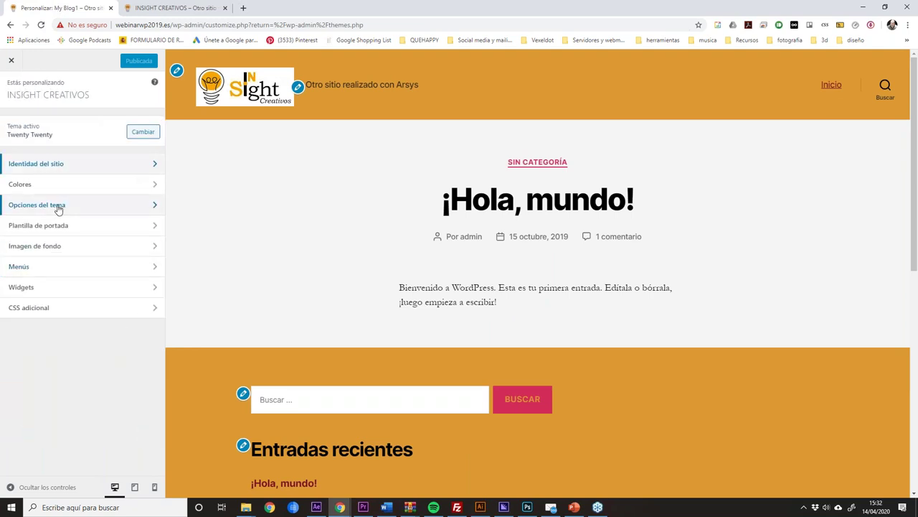
{"action": "left_click", "coordinate": [65, 228]}
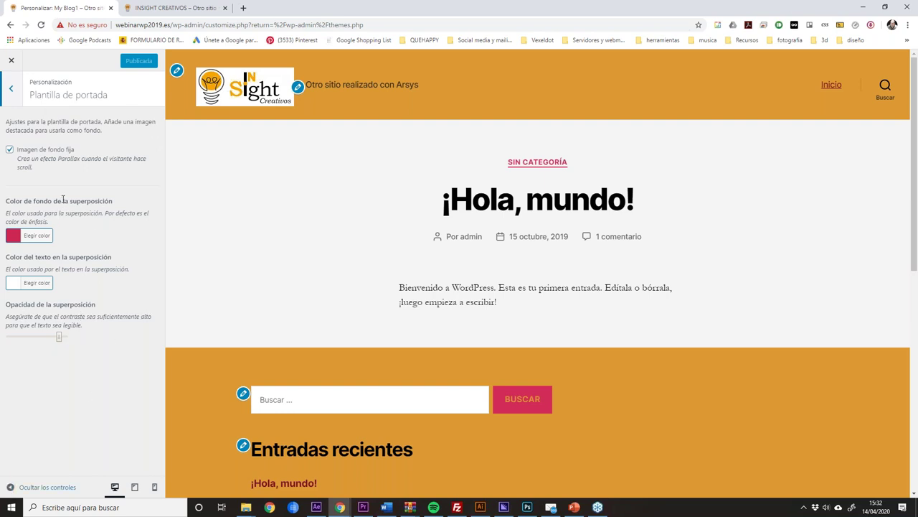
Switch to the webinarwordpress.es browser window and open Ajustes de portada in that site's theme customizer.
{"action": "left_click", "coordinate": [340, 507]}
{"action": "left_click", "coordinate": [879, 473]}
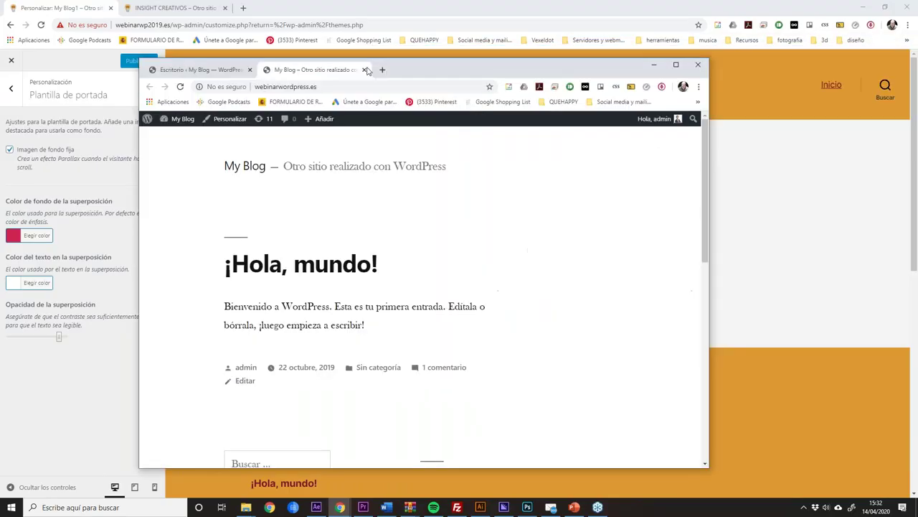
{"action": "left_click_drag", "start_coordinate": [367, 70], "coordinate": [287, 2]}
{"action": "left_click", "coordinate": [68, 8]}
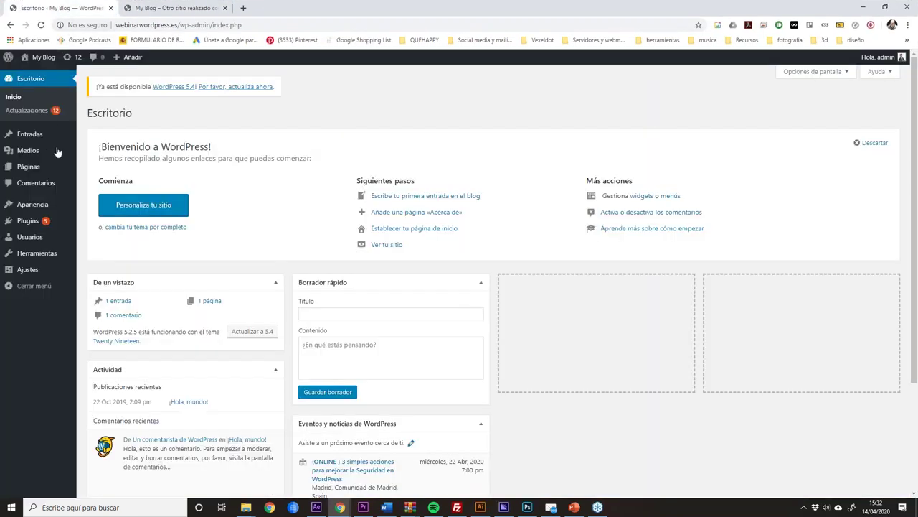
{"action": "left_click", "coordinate": [65, 210]}
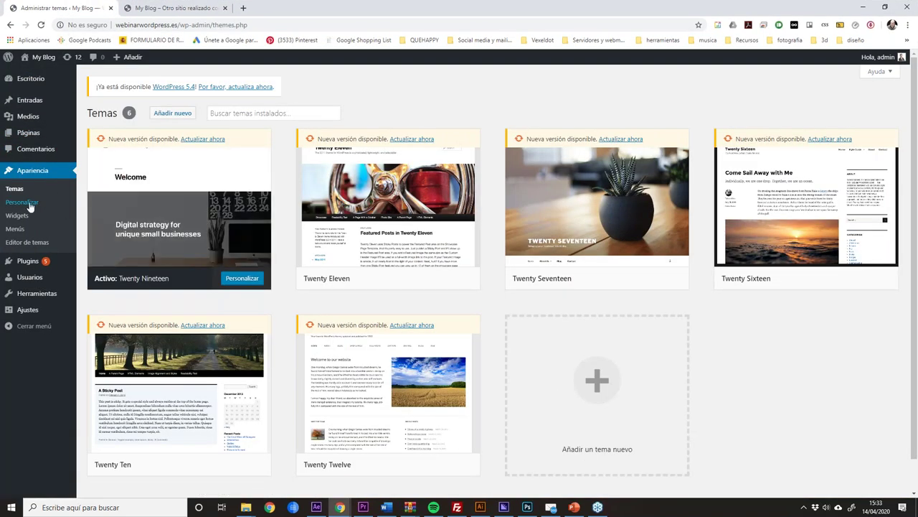
{"action": "left_click", "coordinate": [29, 204]}
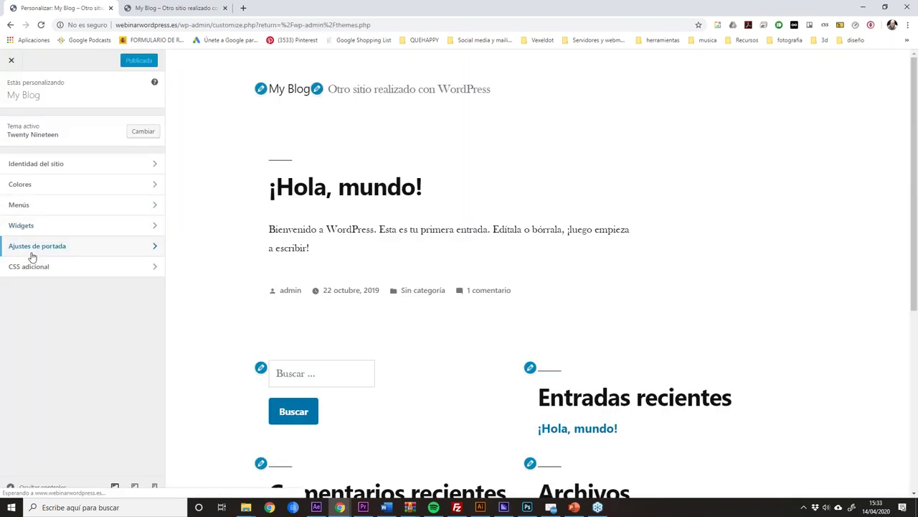
{"action": "left_click", "coordinate": [32, 255]}
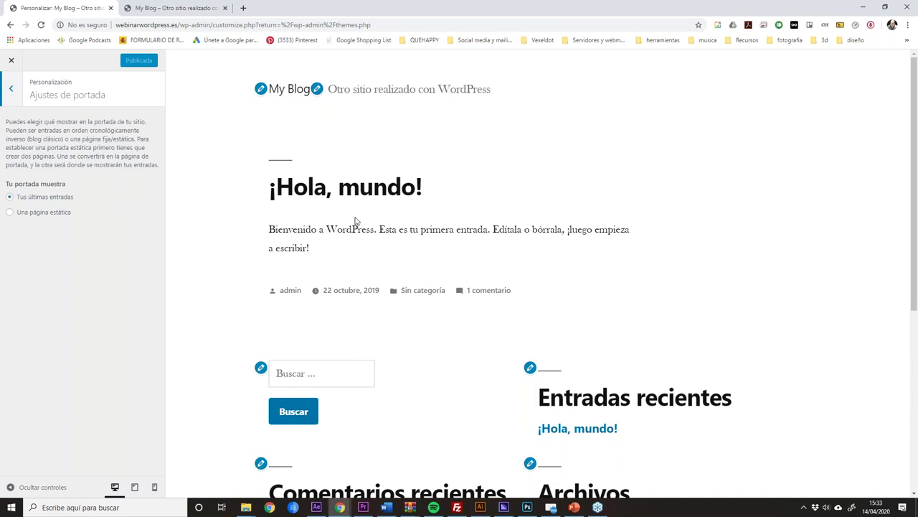
Set the webinarwordpress.es front page to show a static page, and return to the webinarwp2019.es customizer.
{"action": "left_click", "coordinate": [9, 212]}
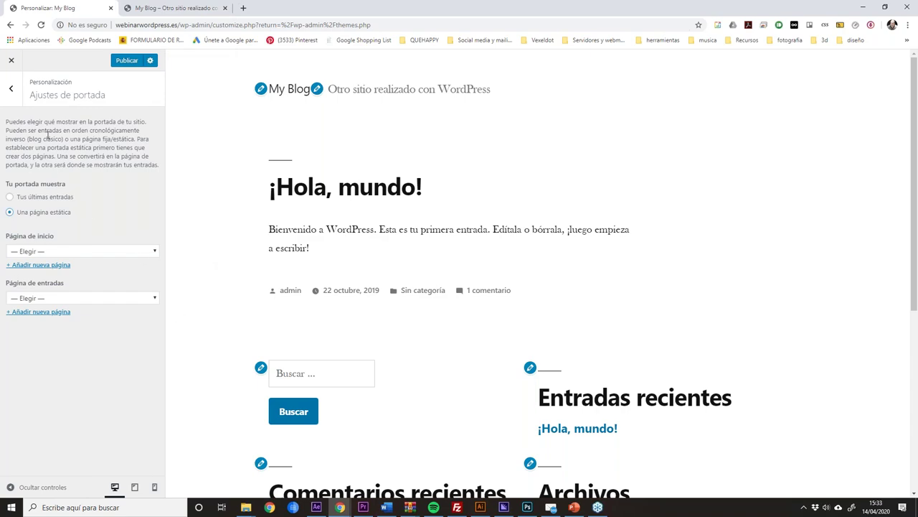
{"action": "left_click", "coordinate": [165, 8]}
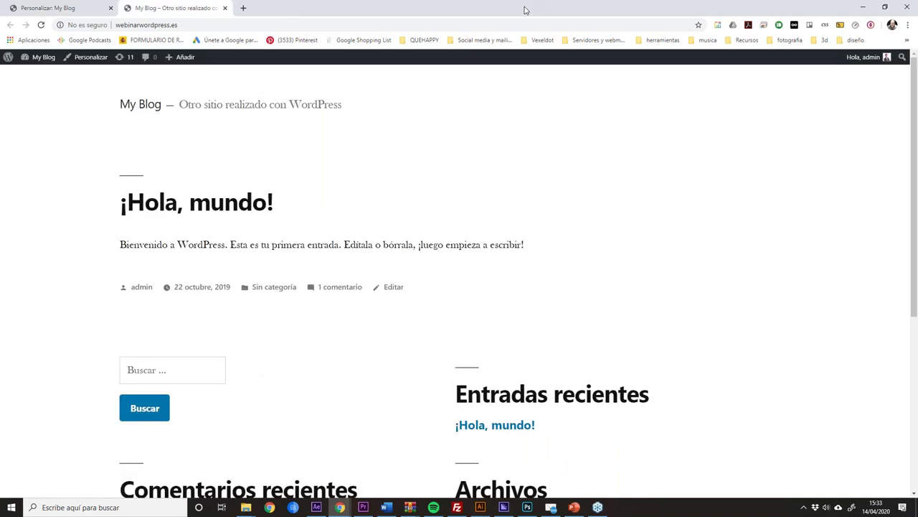
{"action": "double_click", "coordinate": [523, 10]}
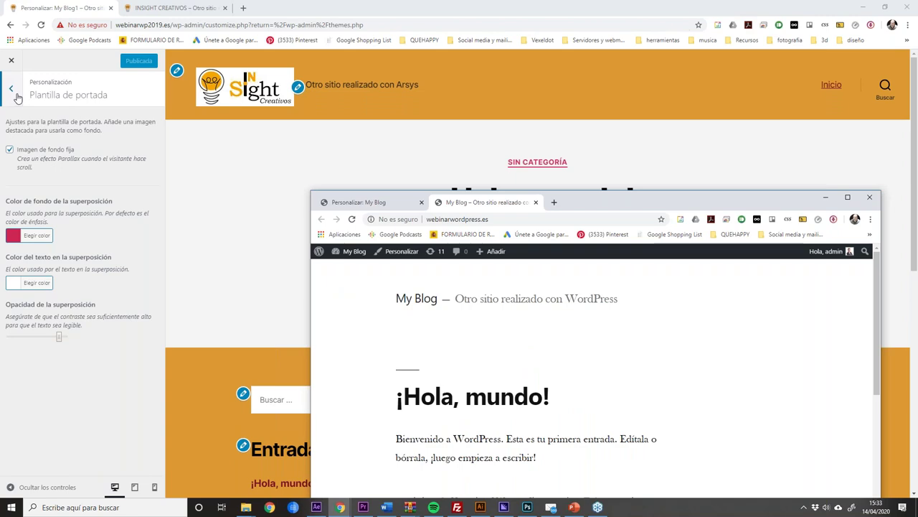
Leave Plantilla de portada, switch to the webinarwordpress.es window and show the main section list of its customizer for comparison.
{"action": "left_click", "coordinate": [11, 87]}
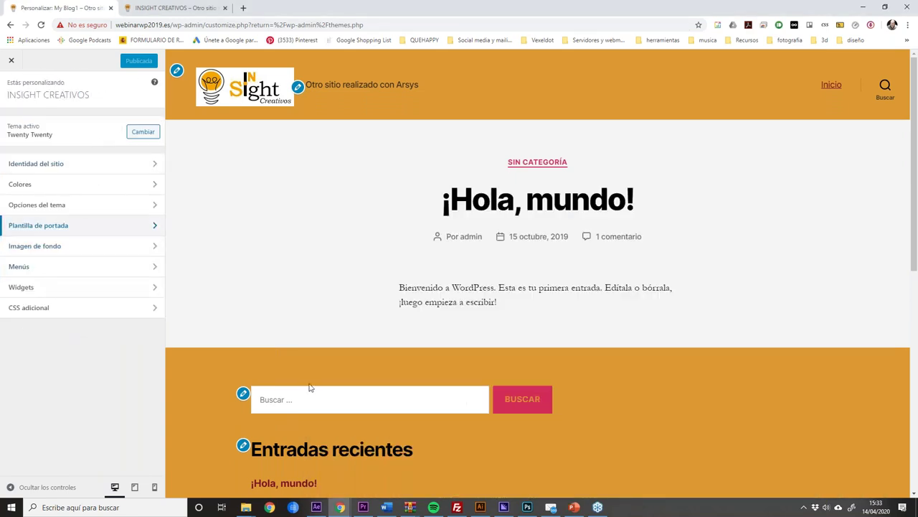
{"action": "mouse_move", "coordinate": [341, 506]}
{"action": "left_click", "coordinate": [881, 466]}
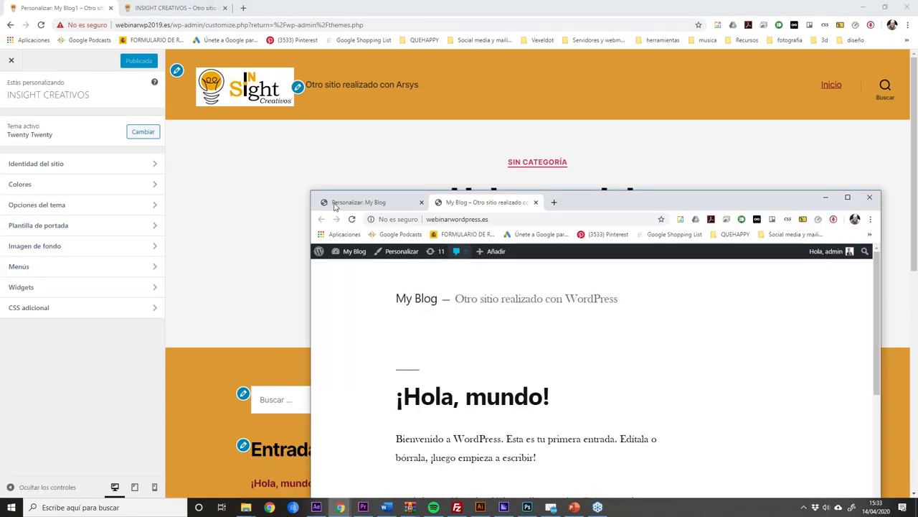
{"action": "left_click_drag", "start_coordinate": [334, 206], "coordinate": [138, 36]}
{"action": "left_click", "coordinate": [139, 36]}
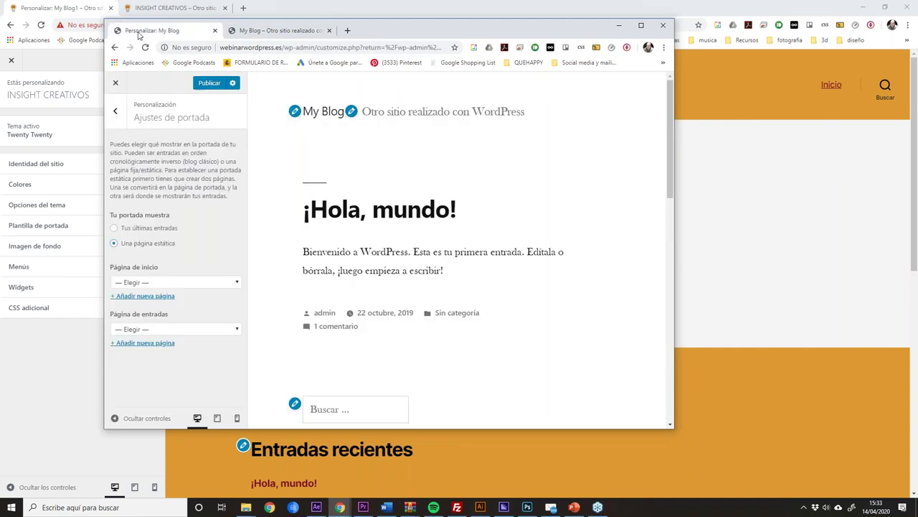
{"action": "left_click", "coordinate": [115, 111]}
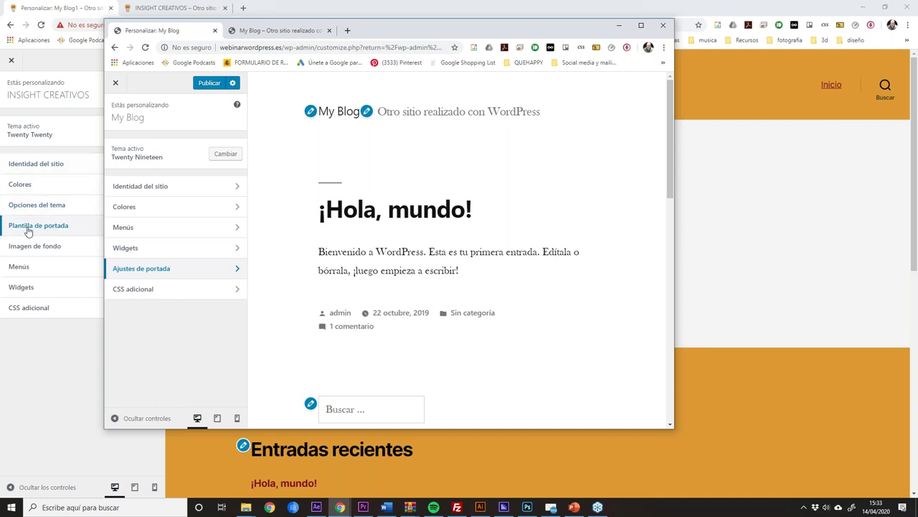
Review the page choices for Página de inicio and Página de entradas in Ajustes de portada, and return to the webinarwp2019.es customizer.
{"action": "left_click", "coordinate": [150, 275]}
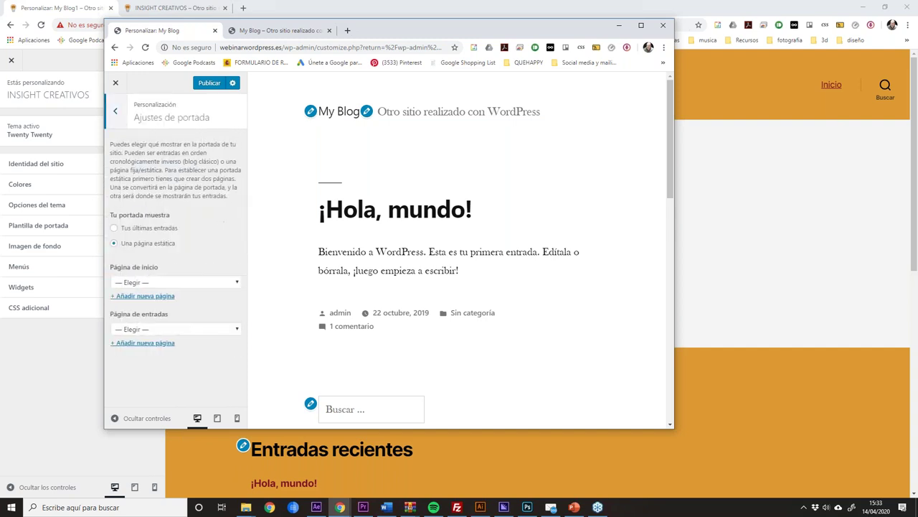
{"action": "left_click", "coordinate": [193, 329]}
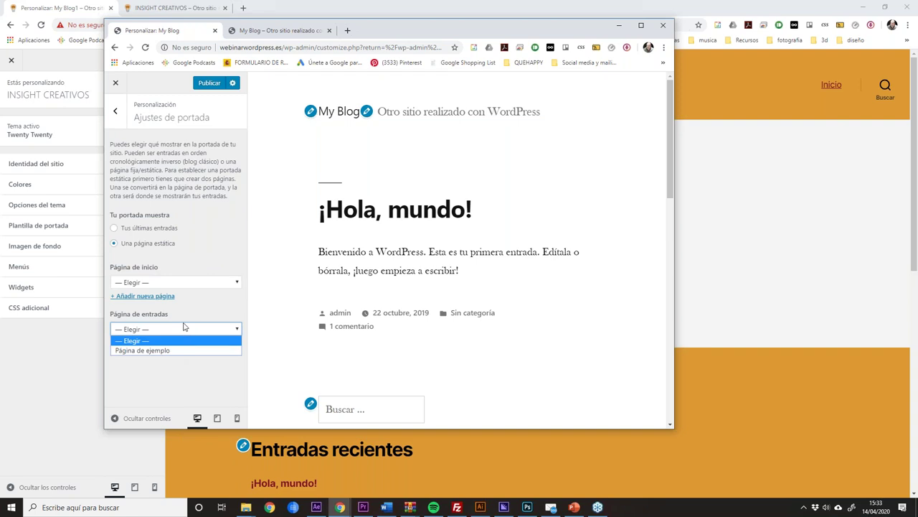
{"action": "left_click", "coordinate": [191, 283]}
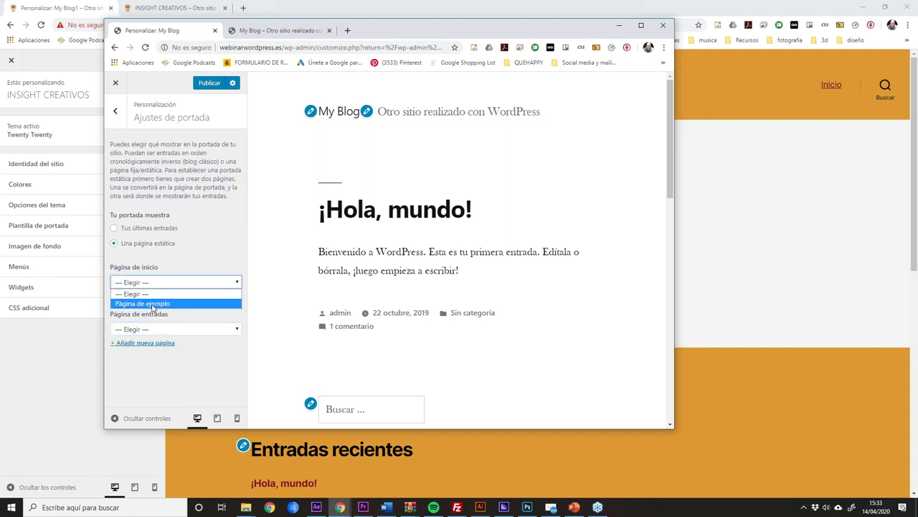
{"action": "left_click", "coordinate": [224, 251]}
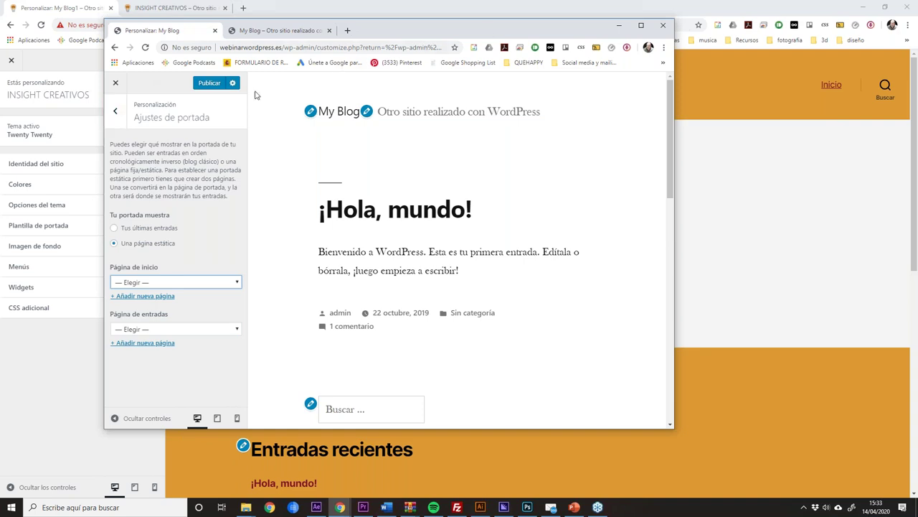
{"action": "left_click", "coordinate": [619, 27]}
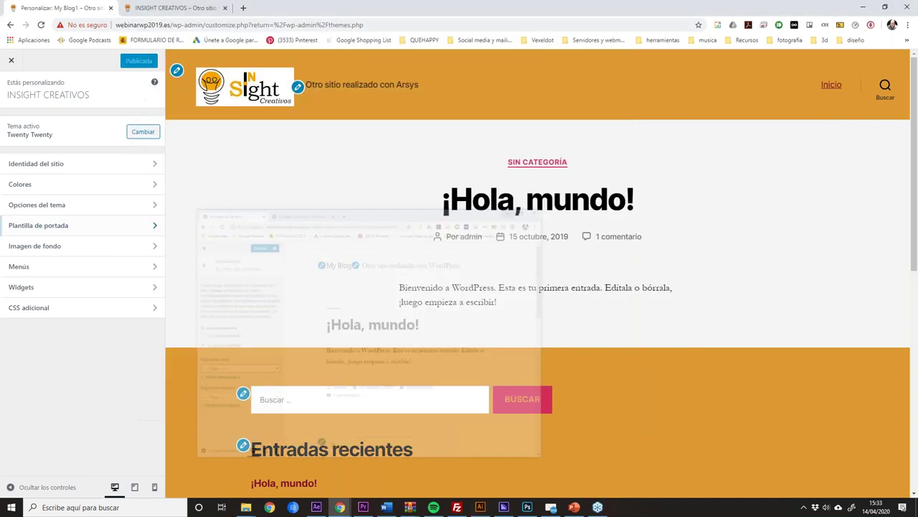
Set the overlay background color in Plantilla de portada to green #71c423.
{"action": "left_click", "coordinate": [89, 226]}
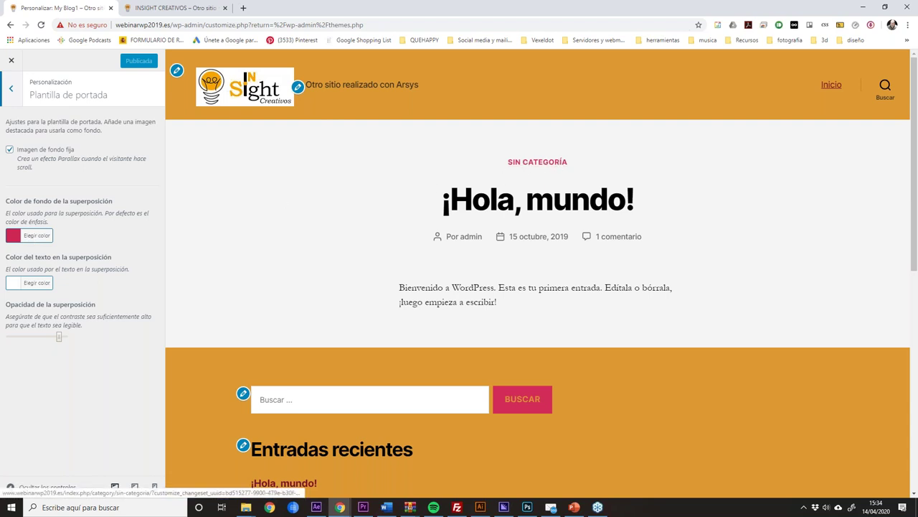
{"action": "left_click", "coordinate": [26, 236]}
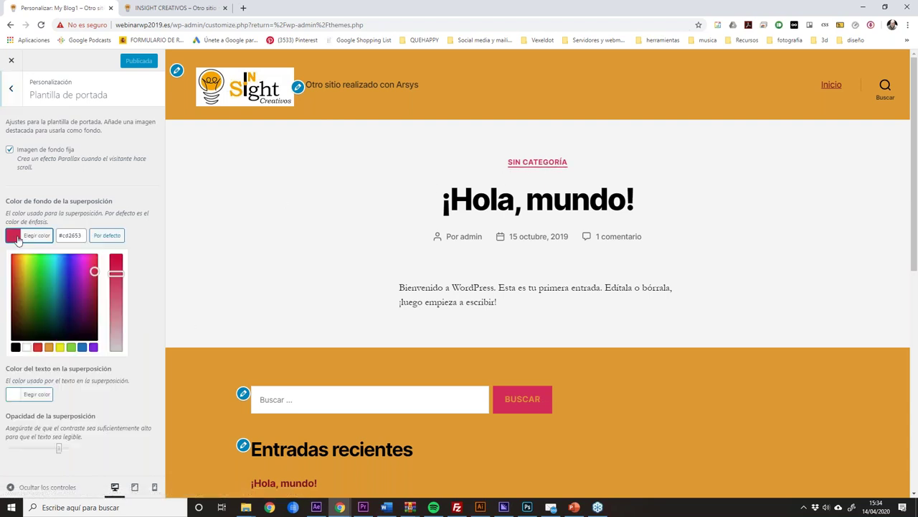
{"action": "left_click", "coordinate": [33, 274]}
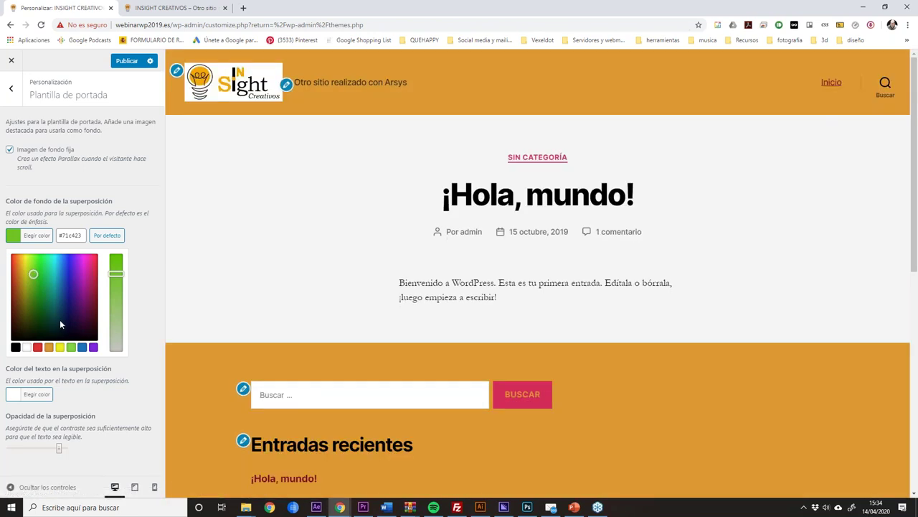
{"action": "left_click", "coordinate": [42, 237]}
Check the overlay color in the preview on the home page and the ¡Hola, mundo! post, and return to Inicio.
{"action": "scroll", "coordinate": [536, 263], "scroll_direction": "down", "scroll_amount": 5}
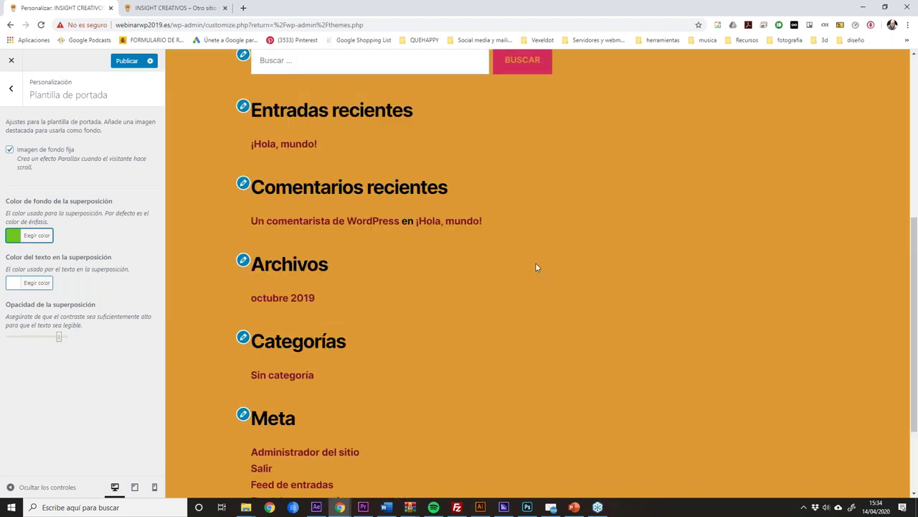
{"action": "scroll", "coordinate": [527, 244], "scroll_direction": "up", "scroll_amount": 4}
{"action": "left_click", "coordinate": [513, 107]}
{"action": "left_click", "coordinate": [10, 24]}
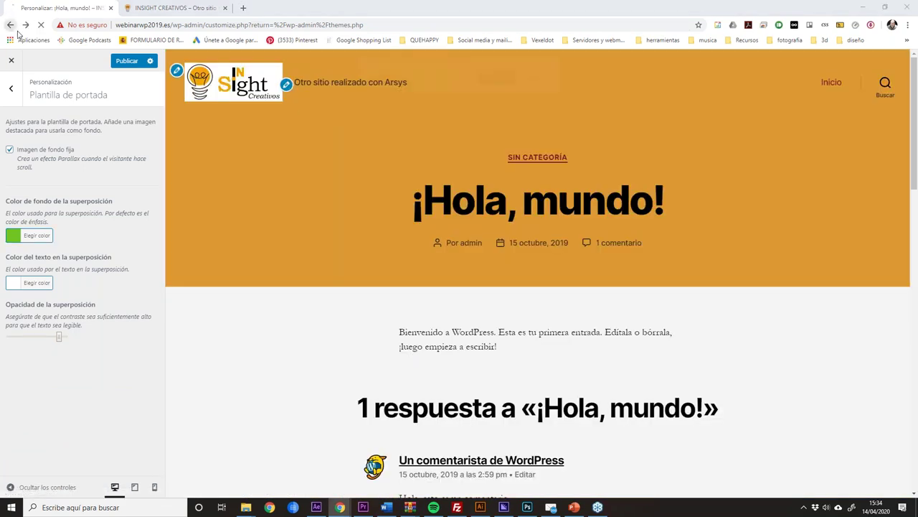
{"action": "left_click", "coordinate": [545, 84]}
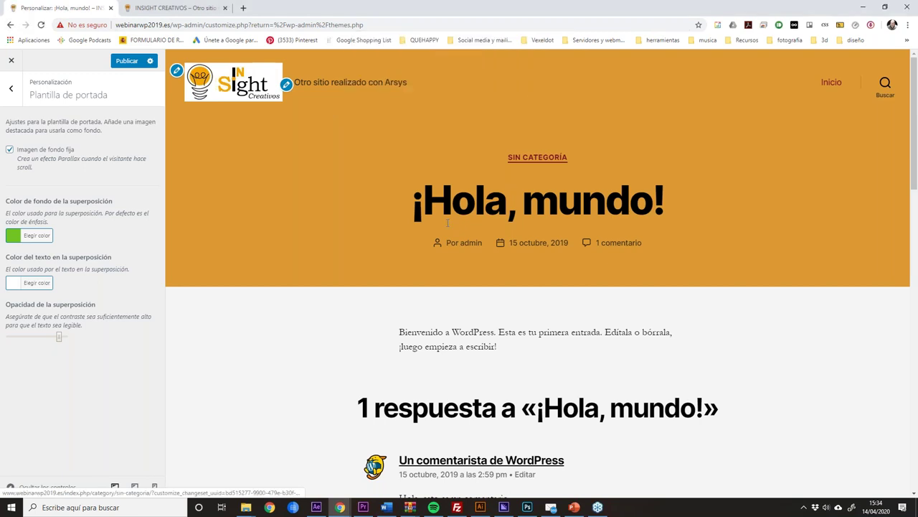
{"action": "left_click", "coordinate": [831, 83]}
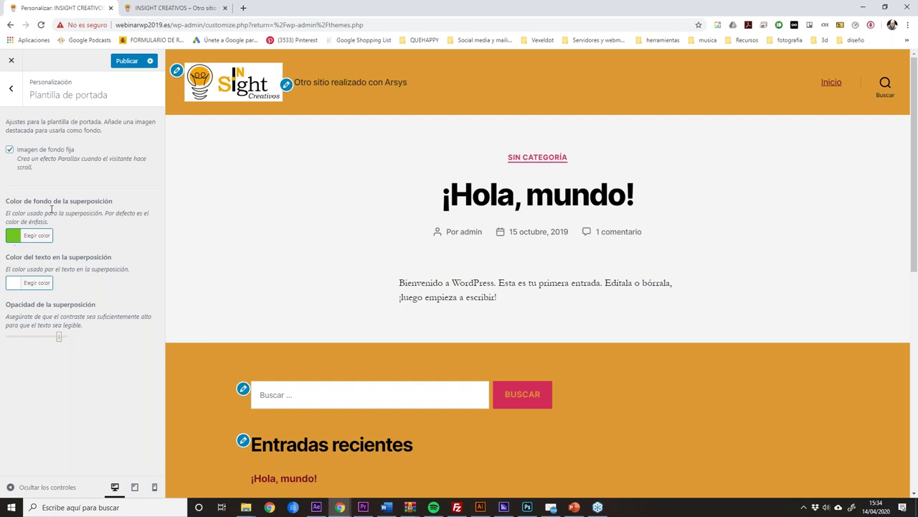
Publish the cover template changes and return to the main customizer sections.
{"action": "left_click_drag", "start_coordinate": [58, 213], "coordinate": [114, 213]}
{"action": "left_click", "coordinate": [136, 213]}
{"action": "left_click", "coordinate": [112, 63]}
{"action": "left_click", "coordinate": [11, 88]}
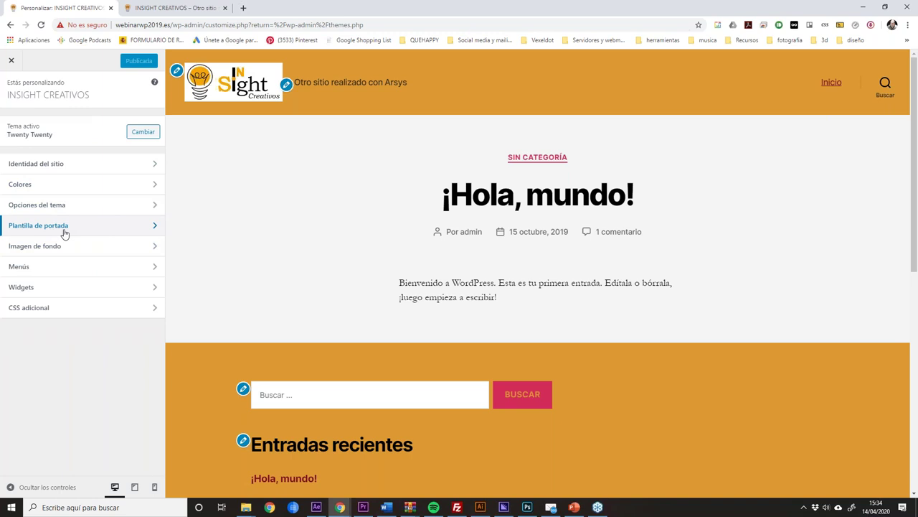
Try hiding the header search in Opciones del tema, and turn Mostrar el buscador en la cabecera back on.
{"action": "left_click", "coordinate": [79, 206]}
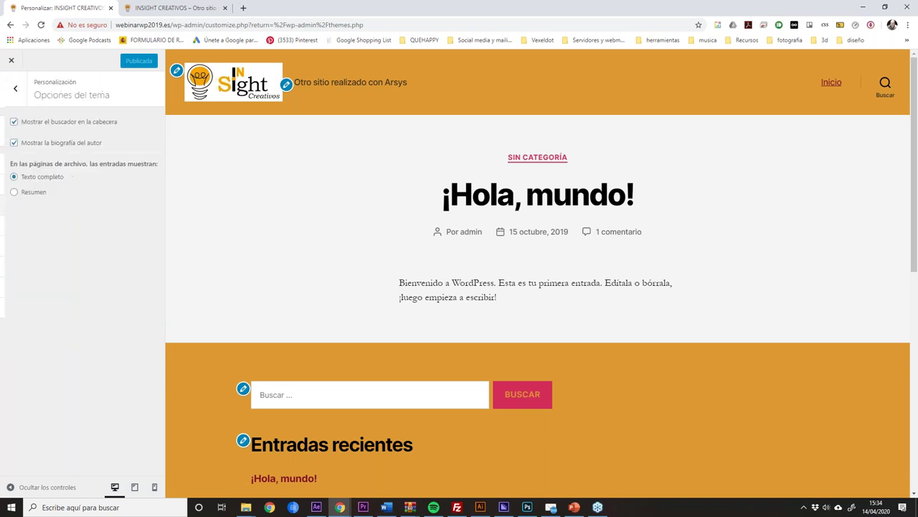
{"action": "left_click", "coordinate": [15, 88]}
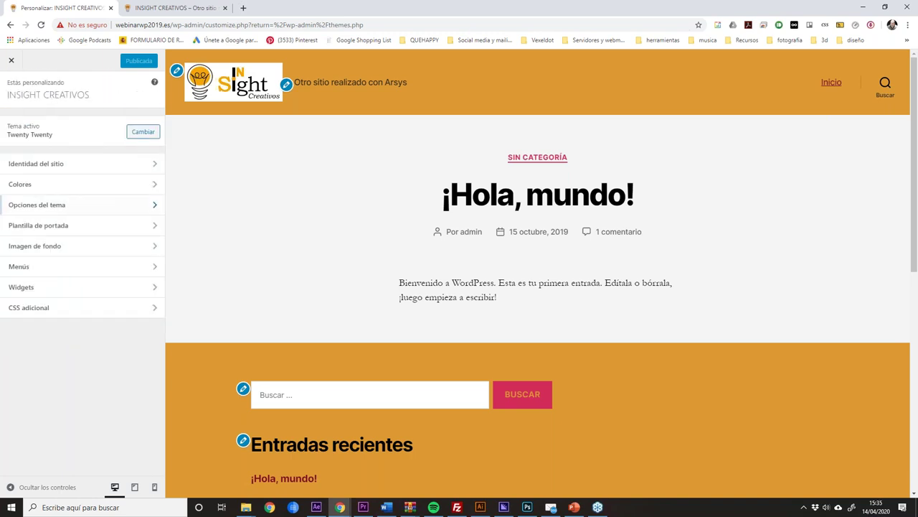
{"action": "left_click", "coordinate": [41, 205]}
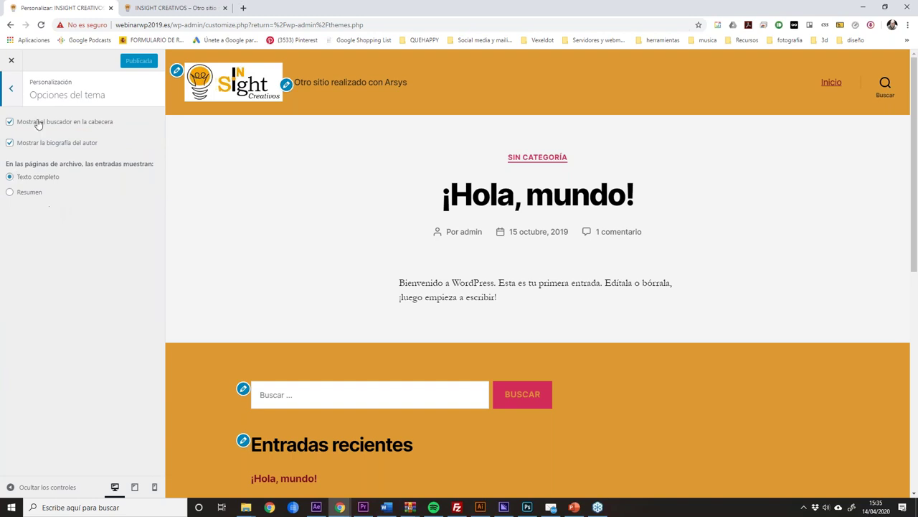
{"action": "left_click", "coordinate": [10, 123]}
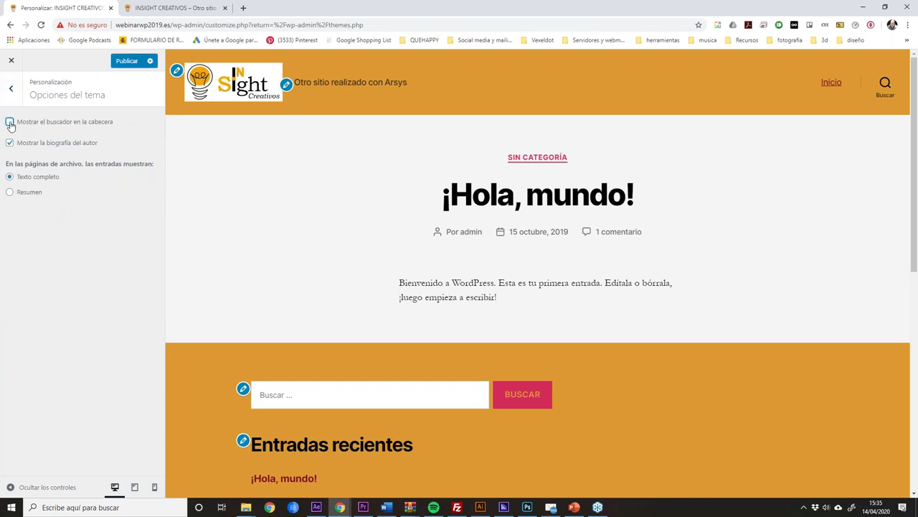
{"action": "left_click", "coordinate": [10, 122]}
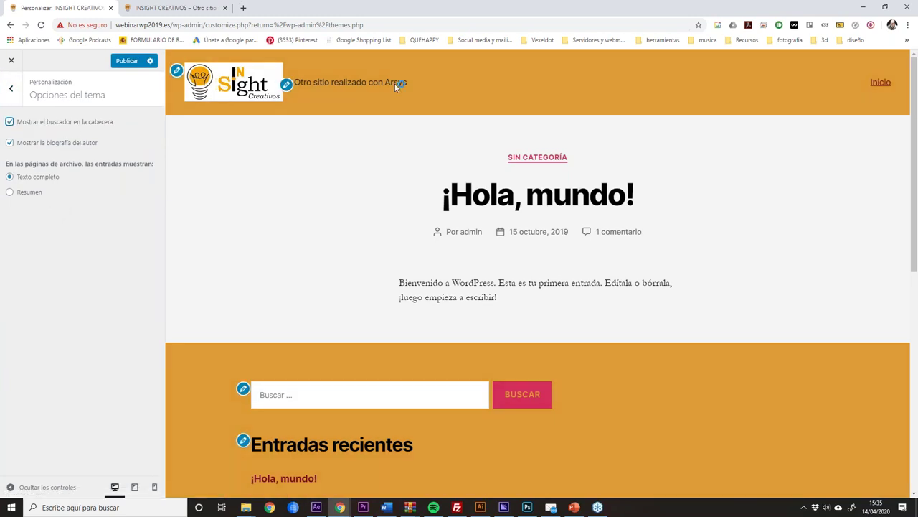
{"action": "left_click", "coordinate": [10, 122]}
{"action": "left_click", "coordinate": [10, 122]}
Toggle Mostrar la biografía del autor in the theme options and return to the main customizer sections.
{"action": "scroll", "coordinate": [556, 321], "scroll_direction": "down", "scroll_amount": 6}
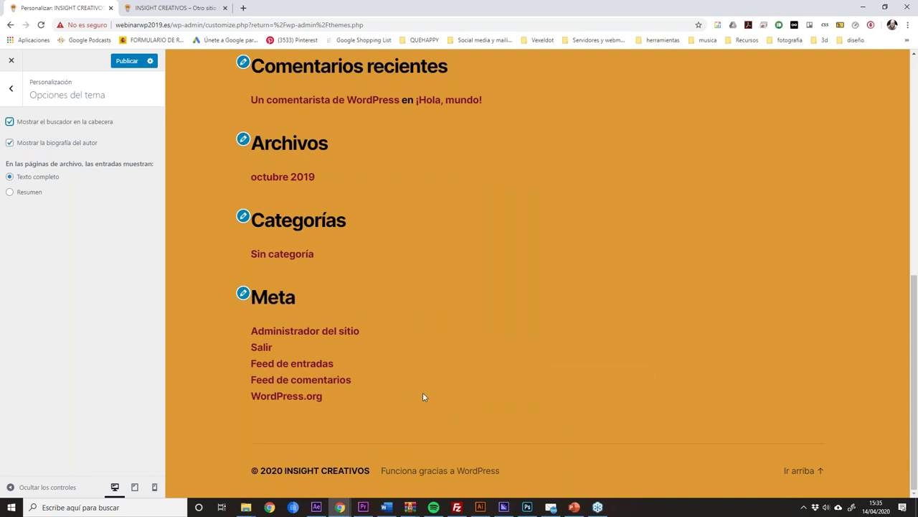
{"action": "scroll", "coordinate": [422, 392], "scroll_direction": "up", "scroll_amount": 6}
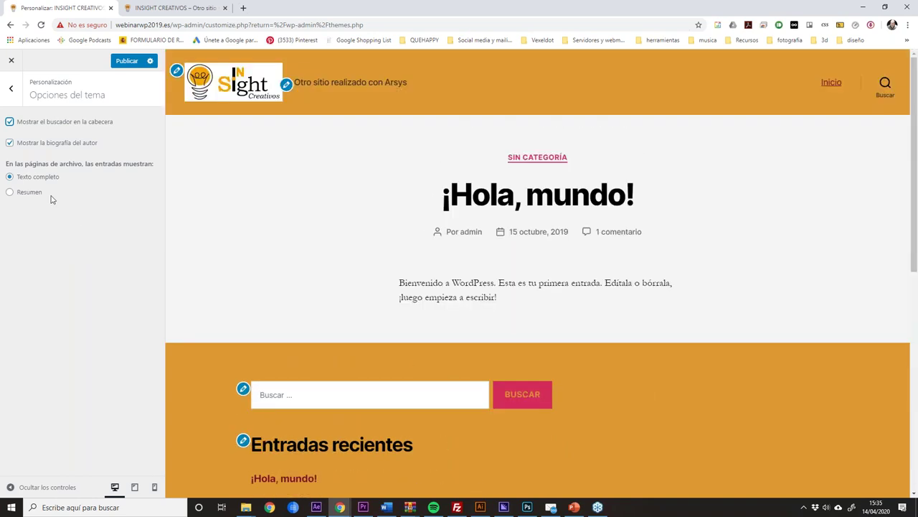
{"action": "left_click", "coordinate": [10, 143]}
{"action": "left_click", "coordinate": [10, 142]}
{"action": "left_click", "coordinate": [10, 142]}
{"action": "left_click", "coordinate": [15, 86]}
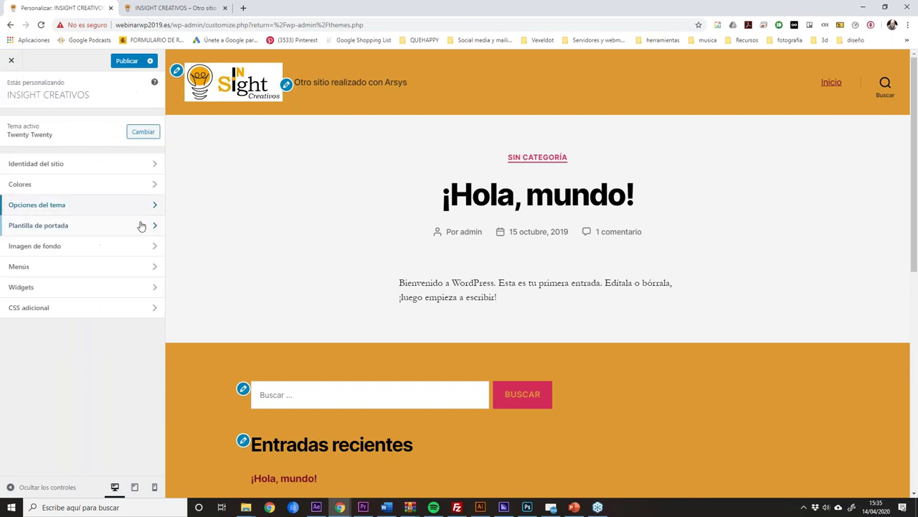
Set the pretzel photo from the media library as the site's background image in Imagen de fondo.
{"action": "left_click", "coordinate": [59, 248]}
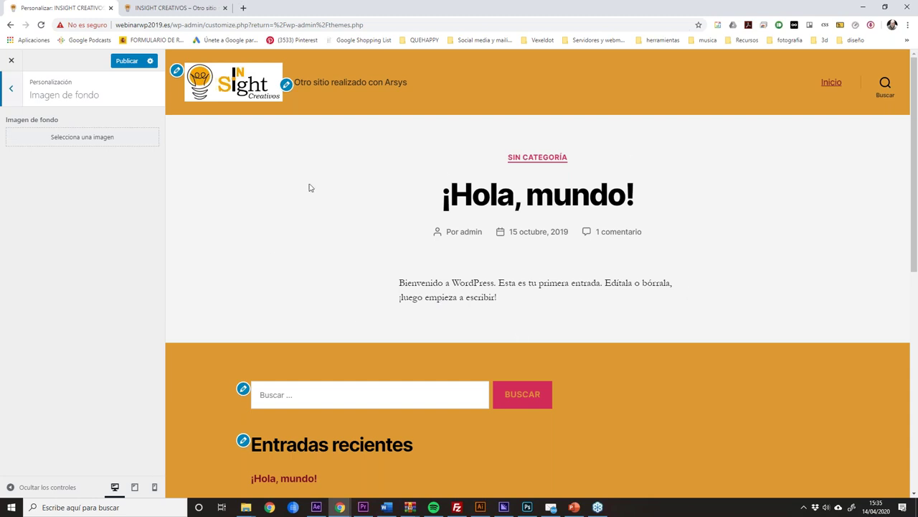
{"action": "left_click", "coordinate": [71, 137]}
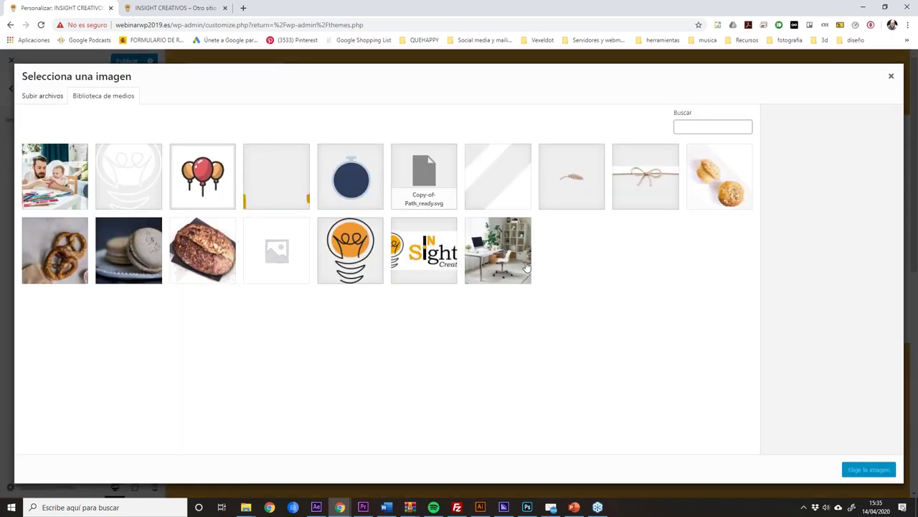
{"action": "left_click", "coordinate": [67, 252]}
{"action": "left_click", "coordinate": [875, 469]}
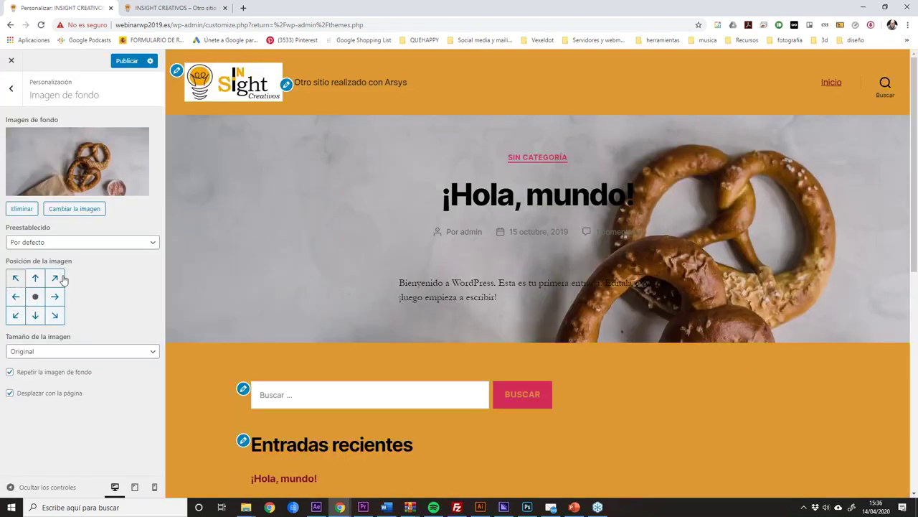
Try the Rellenar la pantalla, Repetir and Por defecto presets on the background image.
{"action": "left_click", "coordinate": [56, 244]}
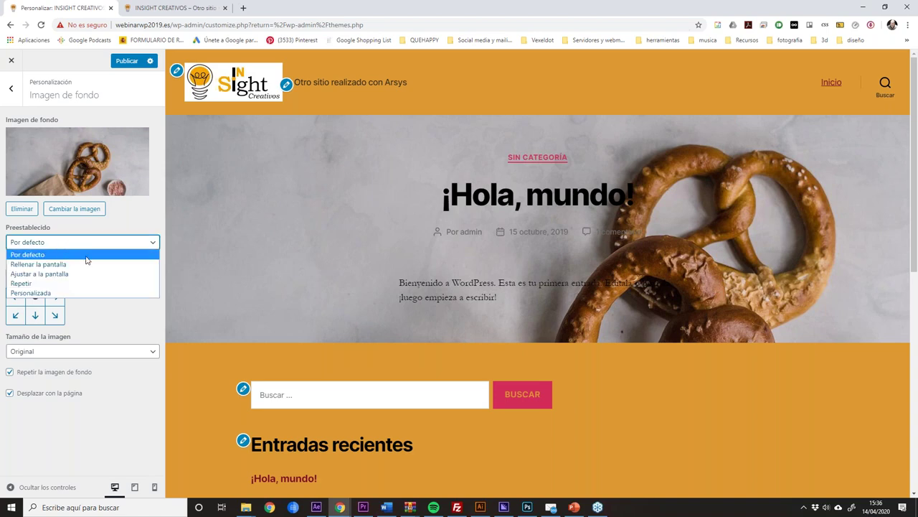
{"action": "left_click", "coordinate": [49, 264]}
{"action": "left_click", "coordinate": [70, 244]}
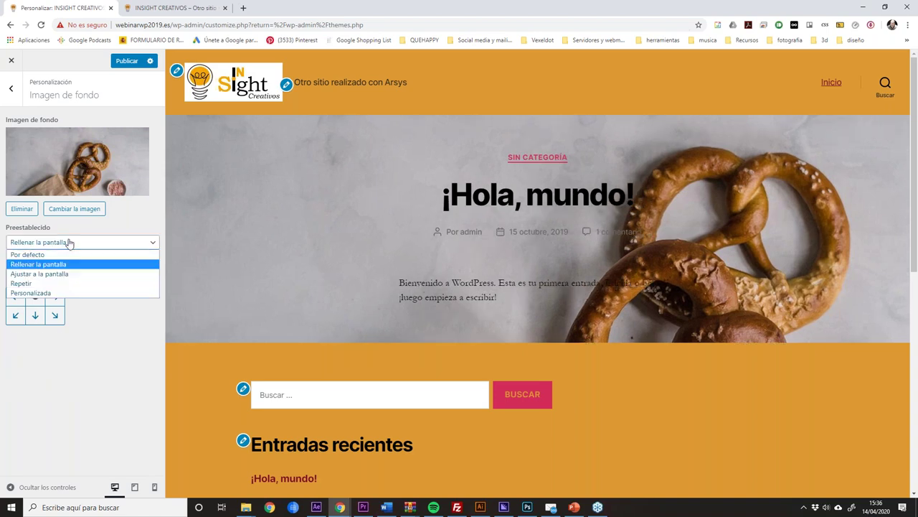
{"action": "left_click", "coordinate": [49, 285]}
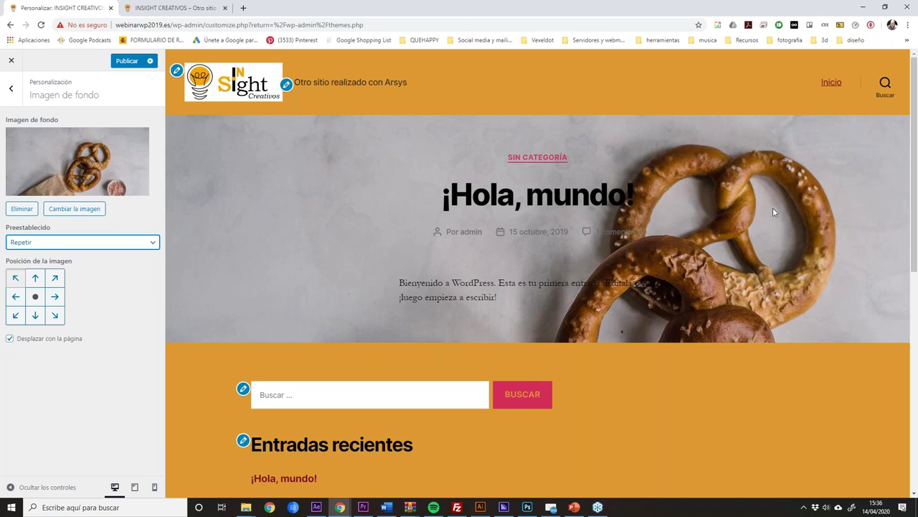
{"action": "left_click", "coordinate": [63, 245]}
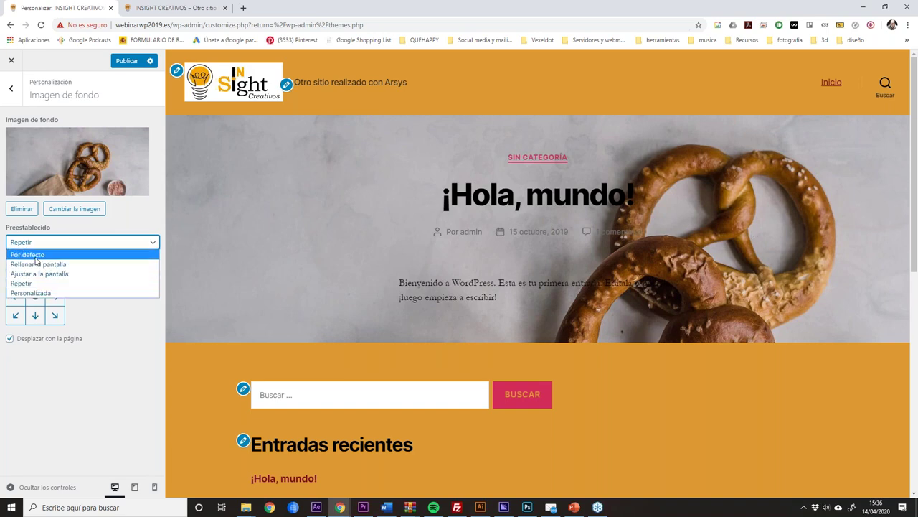
{"action": "left_click", "coordinate": [34, 256]}
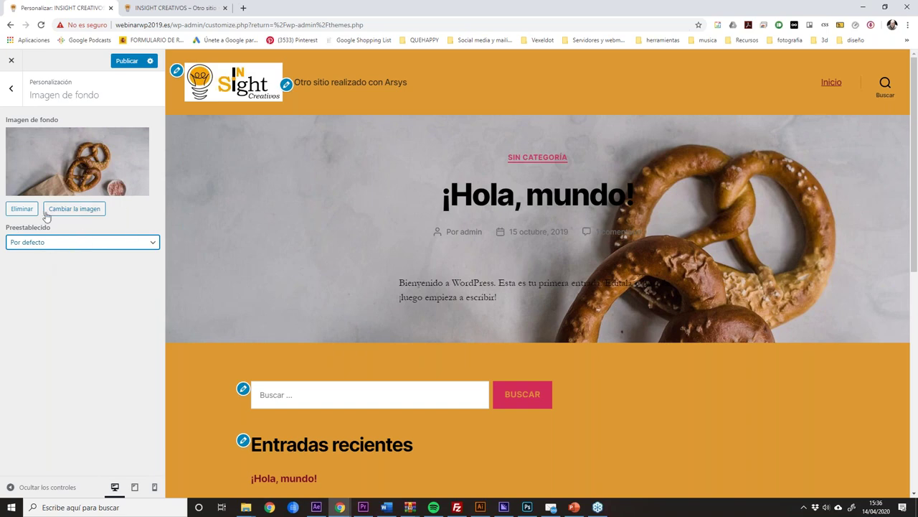
Set the background image preset to Rellenar la pantalla.
{"action": "left_click", "coordinate": [86, 245]}
{"action": "left_click", "coordinate": [63, 264]}
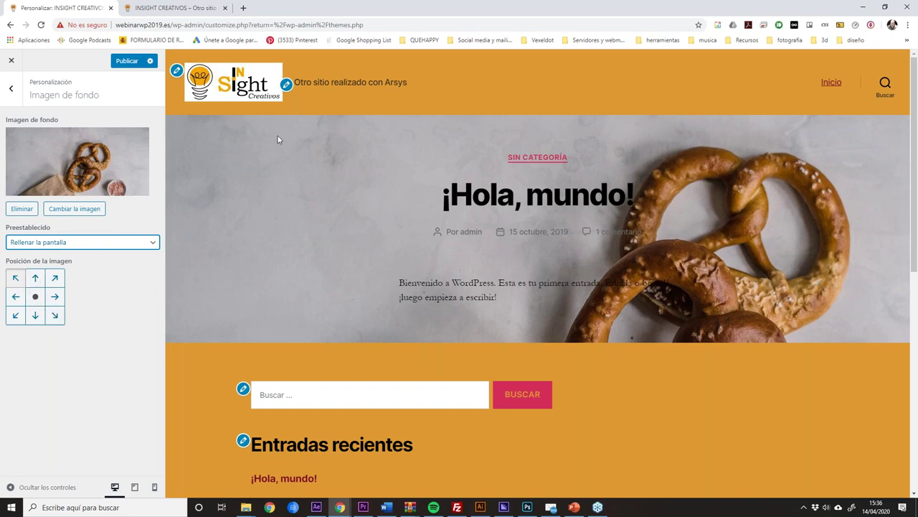
{"action": "left_click", "coordinate": [174, 122]}
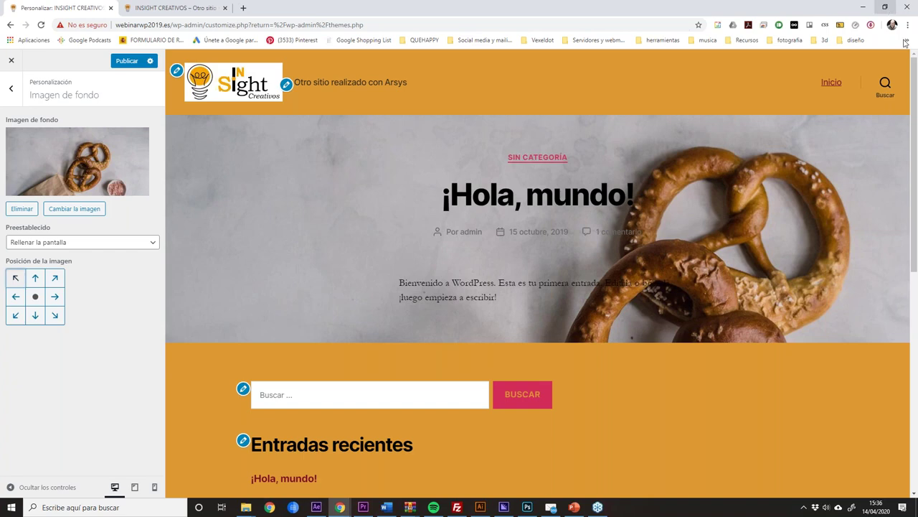
Try the upper-right and upper-left positions for the background image, checking each at different browser window sizes.
{"action": "left_click", "coordinate": [886, 9]}
{"action": "mouse_move", "coordinate": [642, 291]}
{"action": "left_mouse_down"}
{"action": "mouse_move", "coordinate": [430, 287]}
{"action": "mouse_move", "coordinate": [850, 277]}
{"action": "left_mouse_up"}
{"action": "left_click", "coordinate": [836, 81]}
{"action": "left_click", "coordinate": [55, 278]}
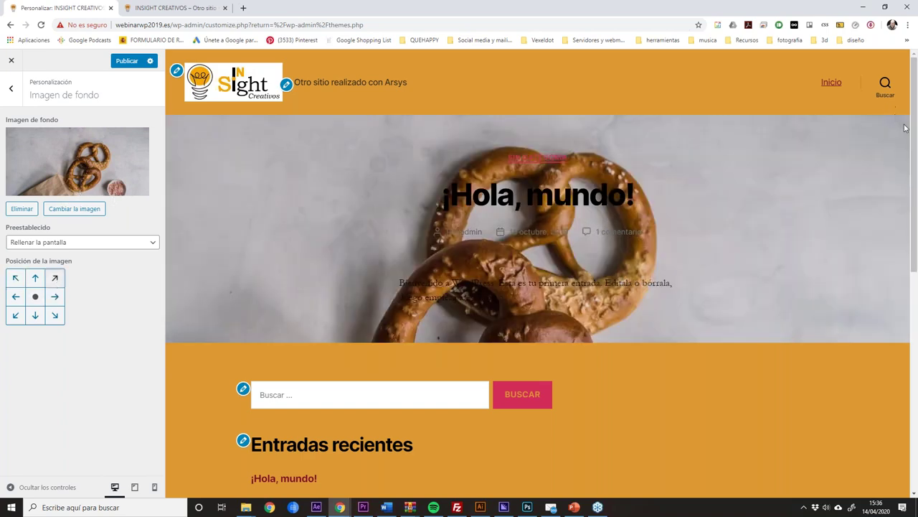
{"action": "left_click", "coordinate": [884, 6]}
{"action": "left_click_drag", "start_coordinate": [876, 135], "coordinate": [797, 136]}
{"action": "left_click", "coordinate": [766, 80]}
{"action": "left_click", "coordinate": [15, 277]}
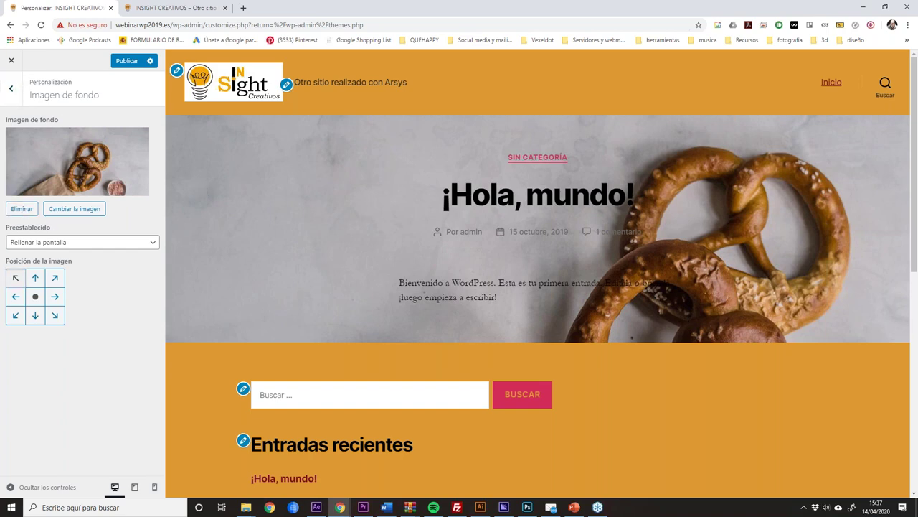
Remove the background image from Imagen de fondo and return to the main customizer sections.
{"action": "left_click", "coordinate": [22, 208]}
{"action": "left_click", "coordinate": [11, 88]}
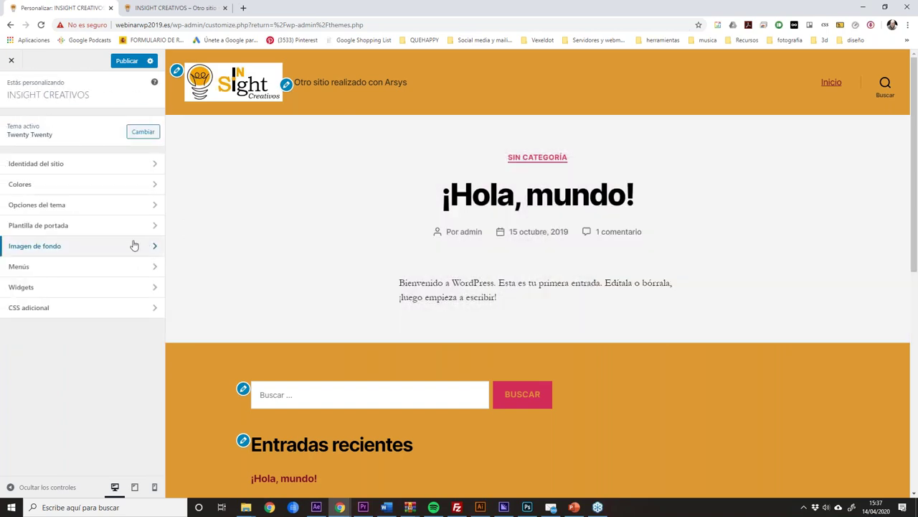
Examine the theme's menu locations under Menús and the page footer in the preview, then return to the main customizer sections.
{"action": "left_click", "coordinate": [65, 270]}
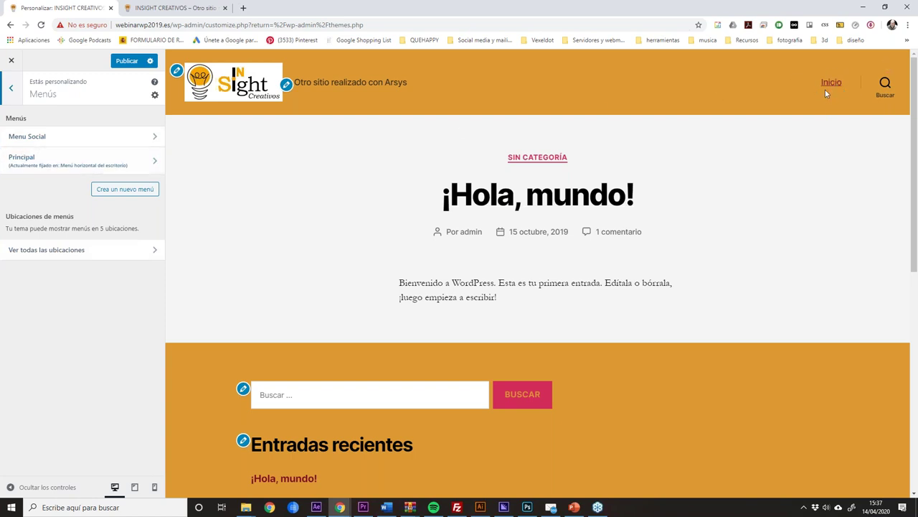
{"action": "left_click", "coordinate": [123, 252]}
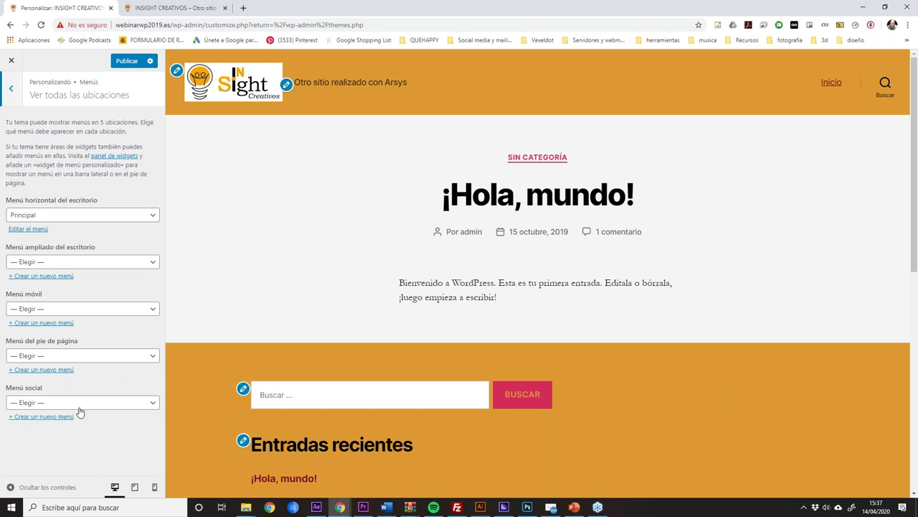
{"action": "scroll", "coordinate": [789, 383], "scroll_direction": "down", "scroll_amount": 10}
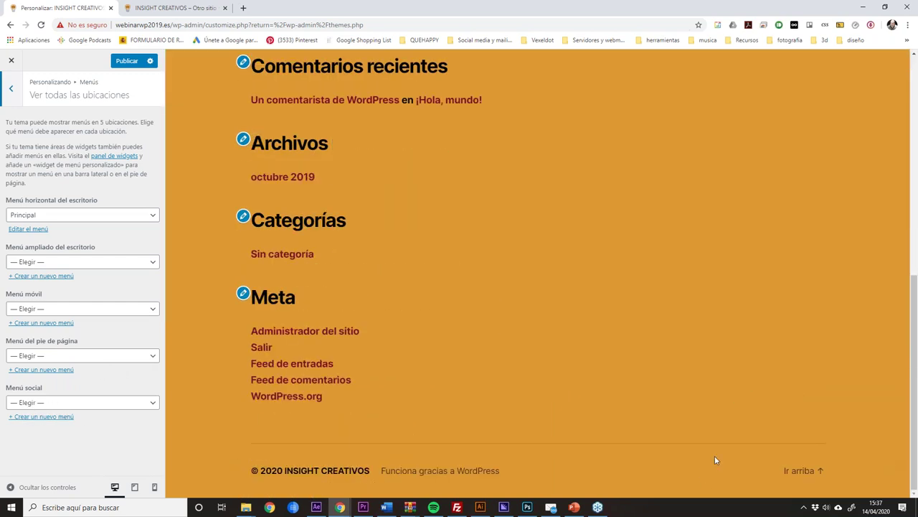
{"action": "scroll", "coordinate": [645, 320], "scroll_direction": "up", "scroll_amount": 10}
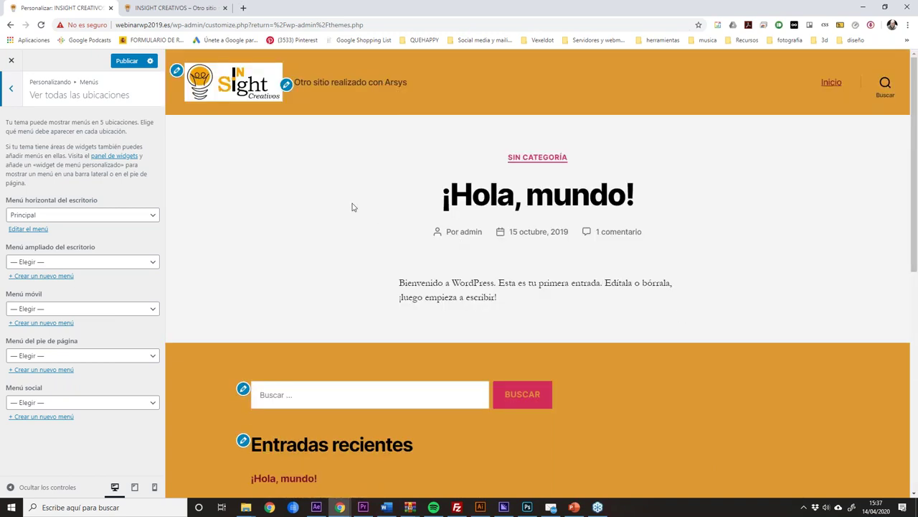
{"action": "left_click", "coordinate": [12, 91]}
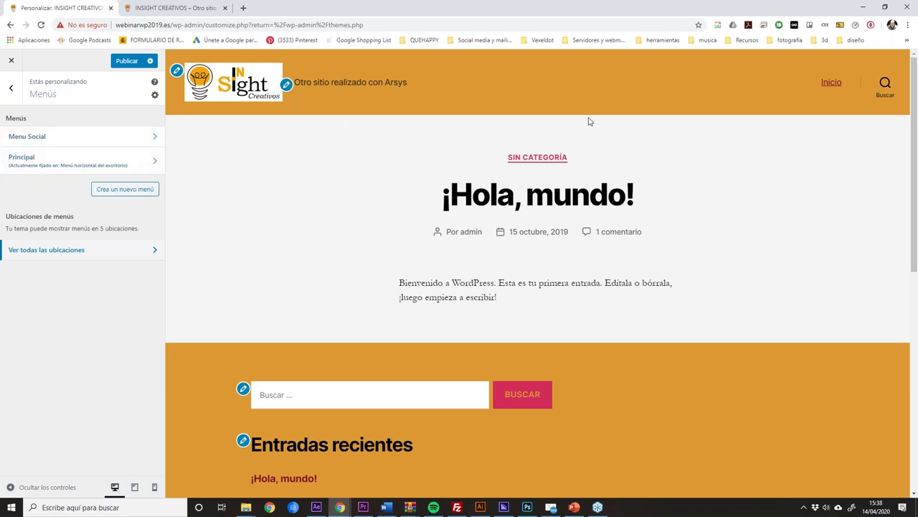
{"action": "left_click", "coordinate": [78, 253]}
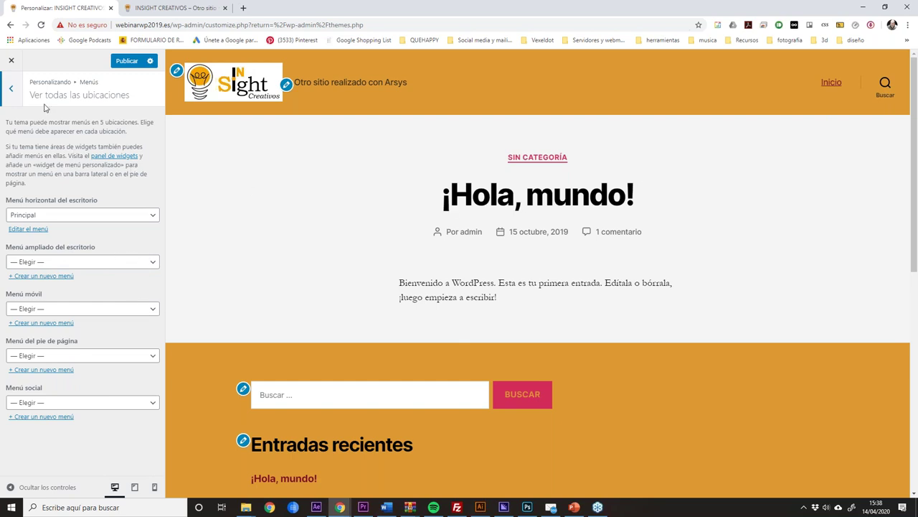
{"action": "left_click", "coordinate": [17, 91]}
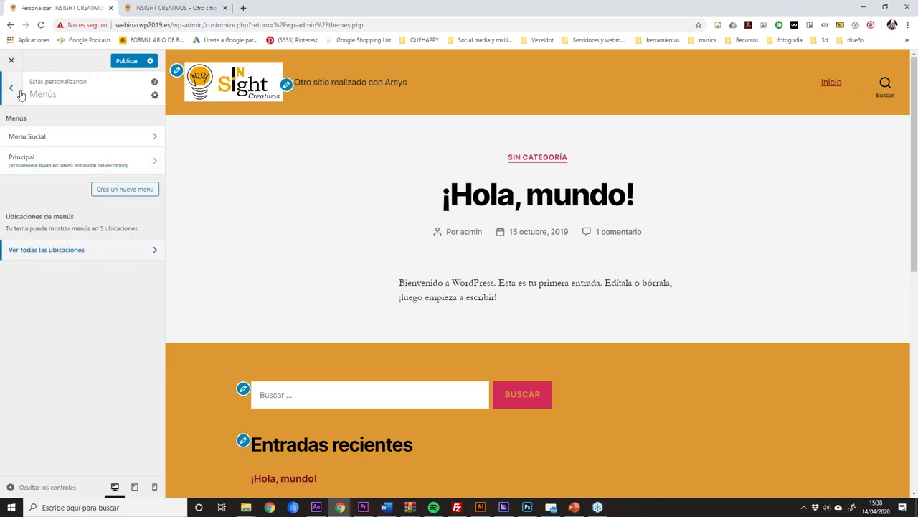
{"action": "left_click", "coordinate": [15, 90]}
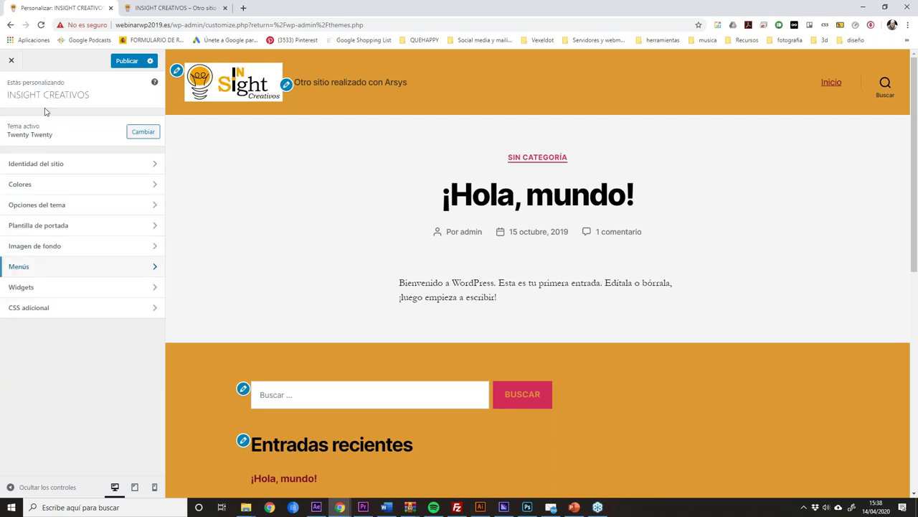
Examine the Pie de página #1 widget area and compare its widgets with the footer in the preview.
{"action": "left_click", "coordinate": [66, 288]}
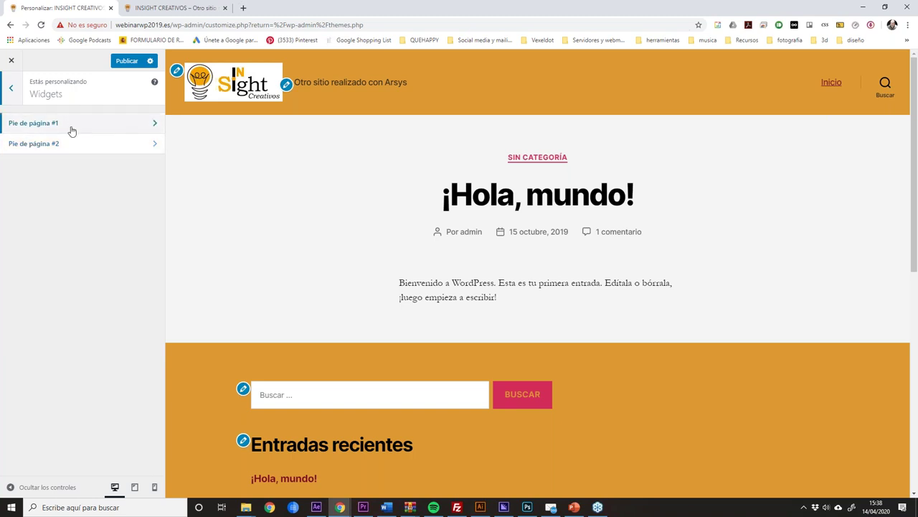
{"action": "scroll", "coordinate": [660, 267], "scroll_direction": "down", "scroll_amount": 8}
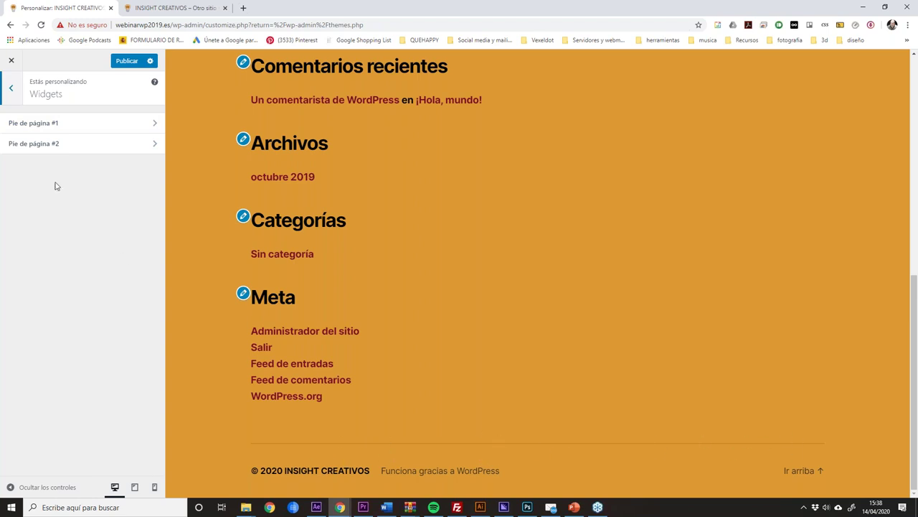
{"action": "left_click", "coordinate": [107, 123]}
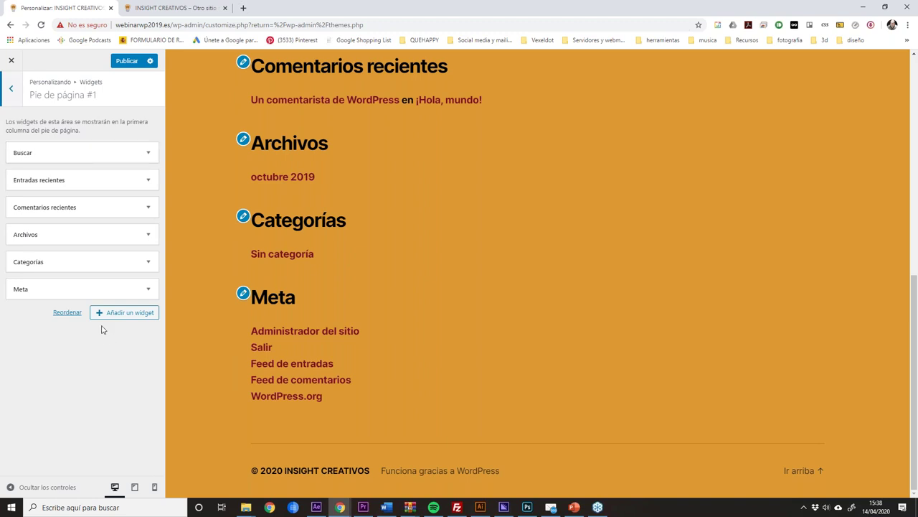
{"action": "scroll", "coordinate": [332, 176], "scroll_direction": "up", "scroll_amount": 3}
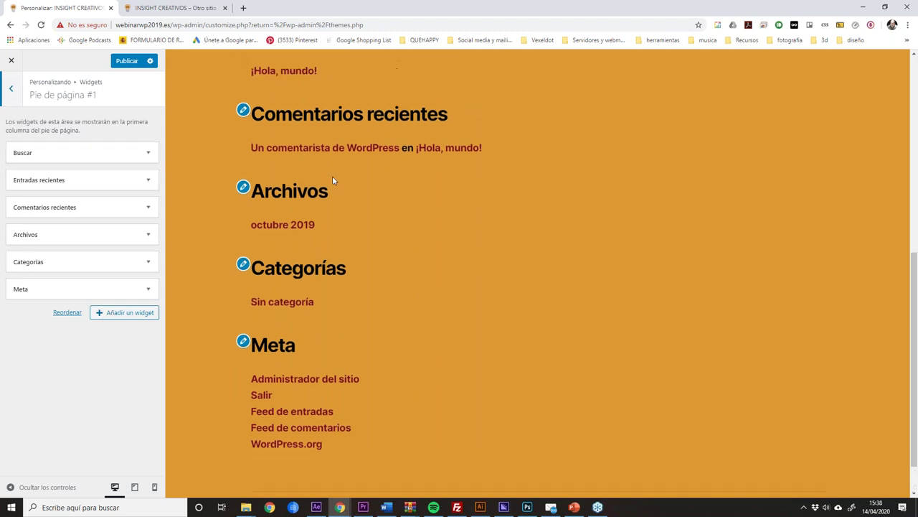
{"action": "scroll", "coordinate": [324, 204], "scroll_direction": "down", "scroll_amount": 1}
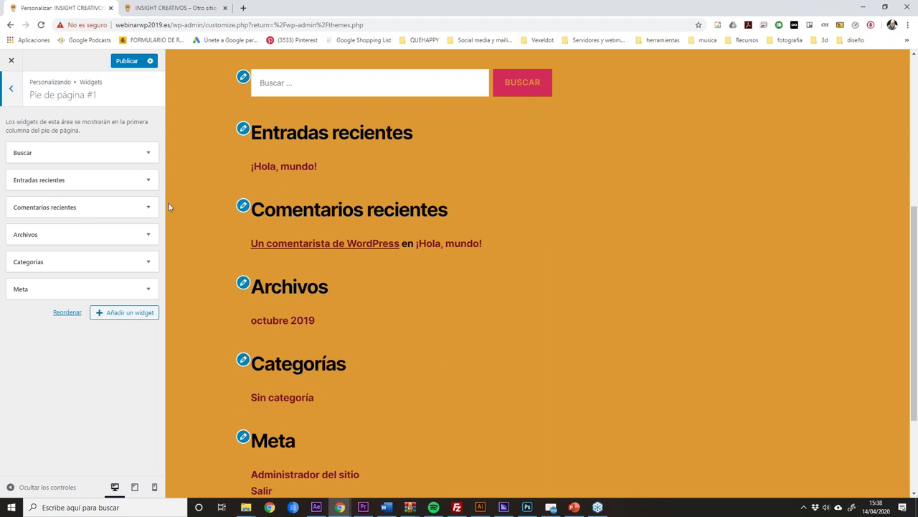
{"action": "left_click", "coordinate": [11, 87]}
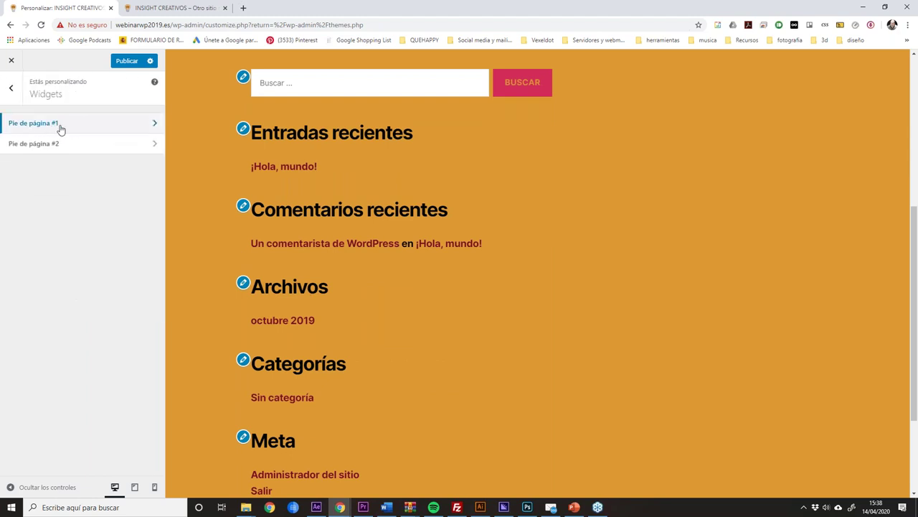
{"action": "scroll", "coordinate": [332, 103], "scroll_direction": "down", "scroll_amount": 1}
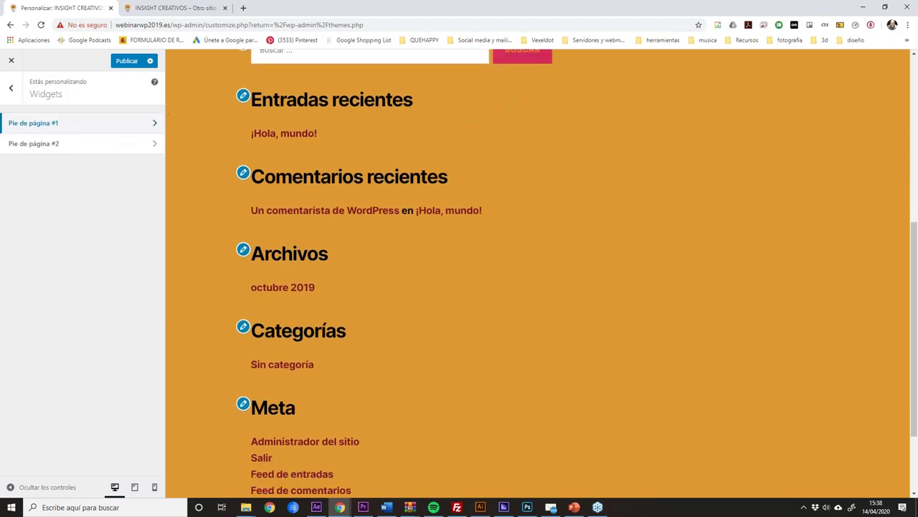
{"action": "scroll", "coordinate": [292, 263], "scroll_direction": "up", "scroll_amount": 4}
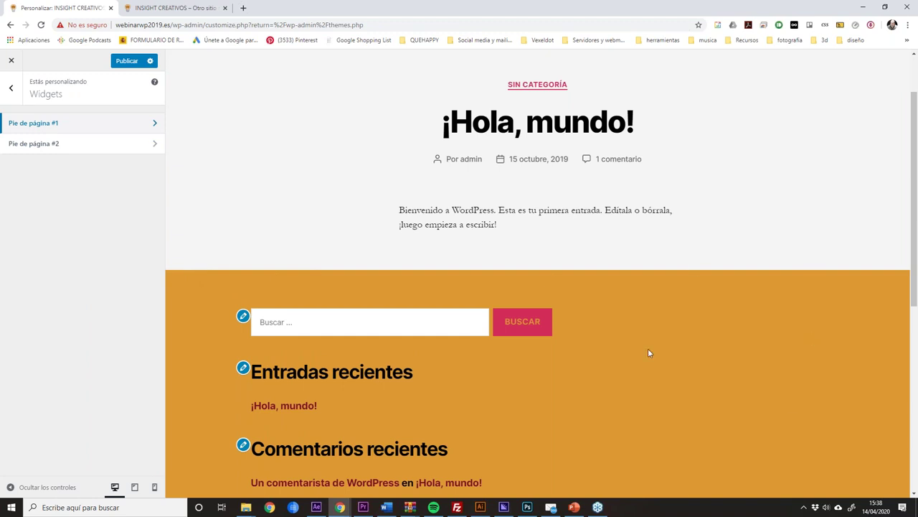
{"action": "scroll", "coordinate": [313, 321], "scroll_direction": "down", "scroll_amount": 5}
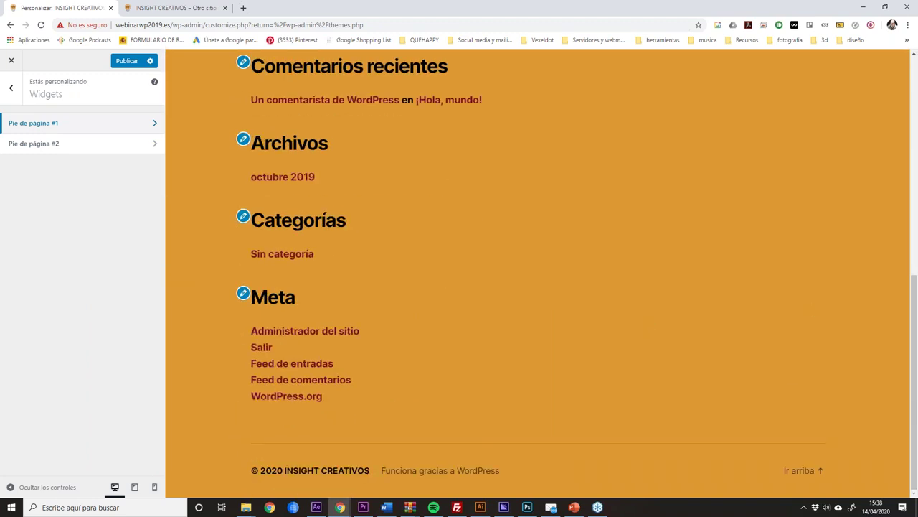
{"action": "scroll", "coordinate": [216, 216], "scroll_direction": "up", "scroll_amount": 3}
{"action": "left_click", "coordinate": [91, 124]}
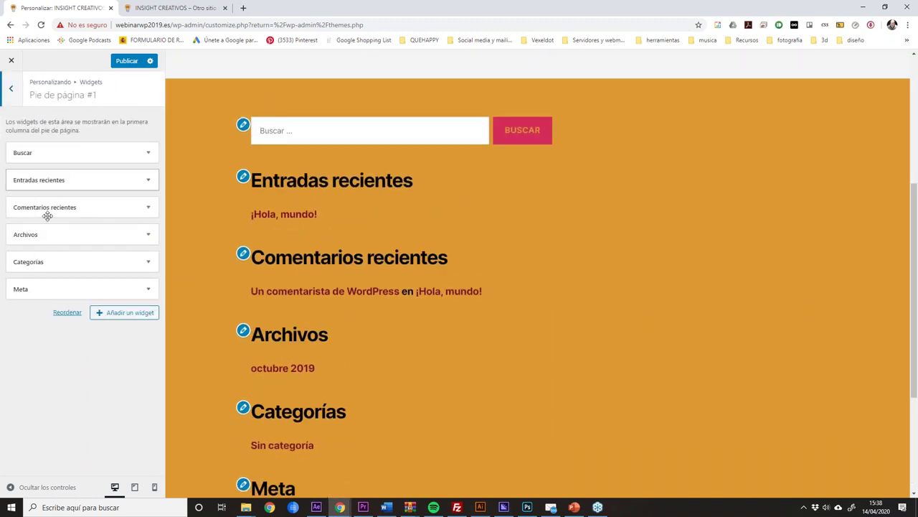
Add a Calendario widget to Pie de página #2 and return to the main customizer sections.
{"action": "left_click", "coordinate": [10, 87]}
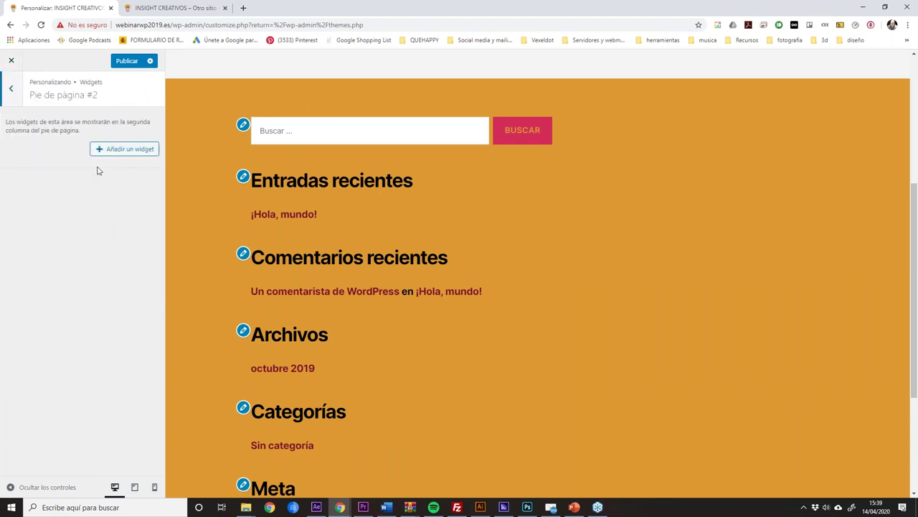
{"action": "left_click", "coordinate": [127, 151]}
{"action": "left_click", "coordinate": [233, 208]}
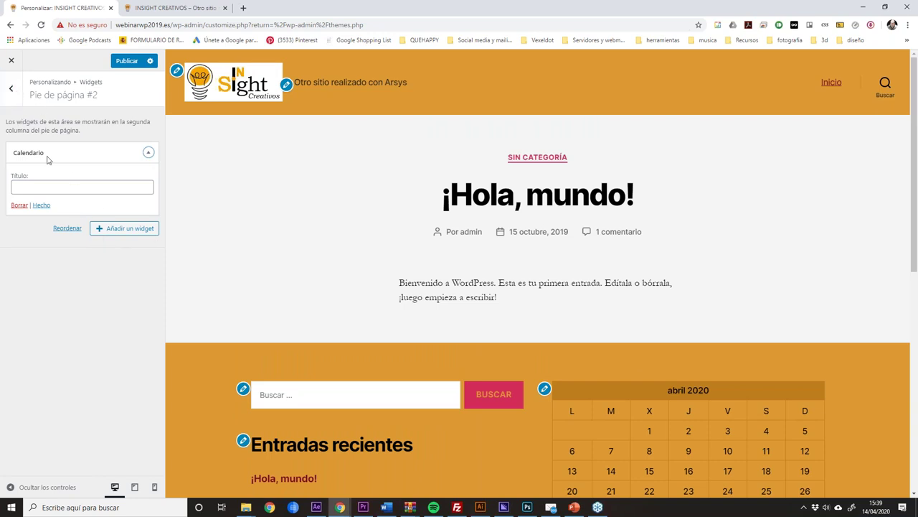
{"action": "left_click", "coordinate": [10, 88]}
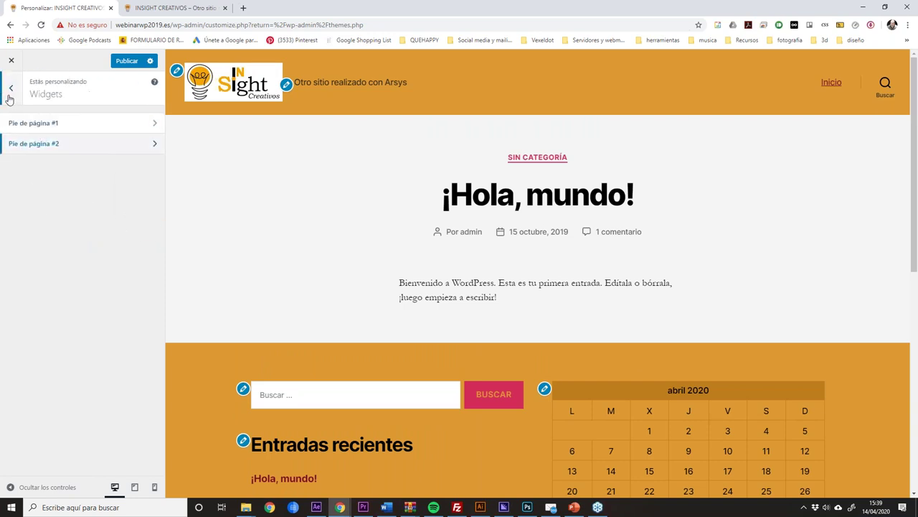
{"action": "left_click", "coordinate": [11, 87]}
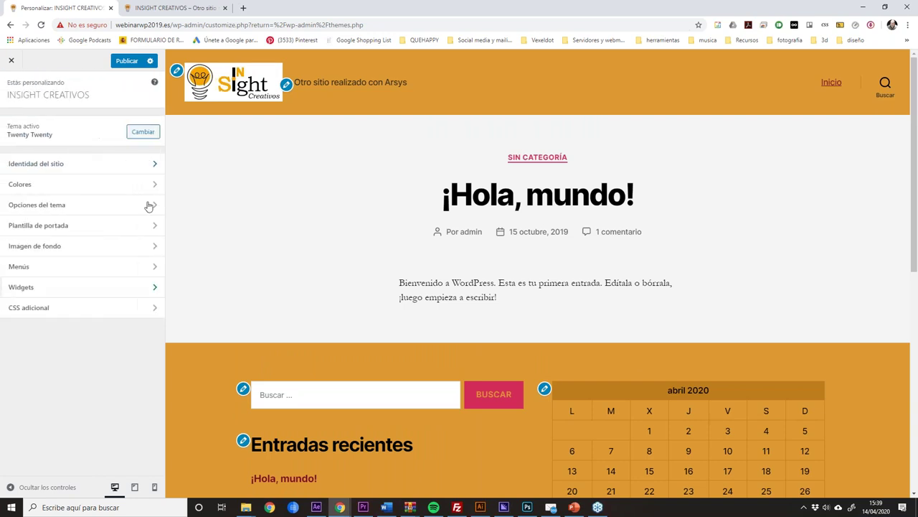
Open the CSS adicional section and look over the page elements in the site preview.
{"action": "left_click", "coordinate": [64, 309]}
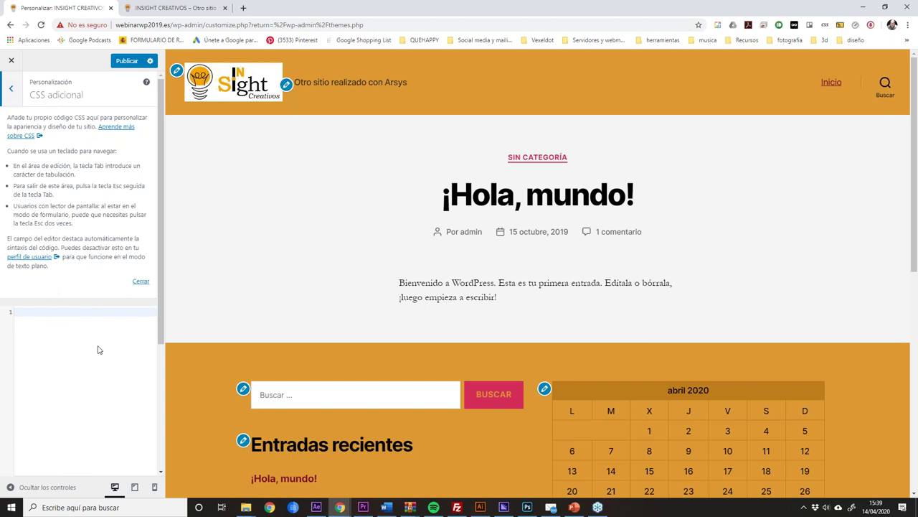
{"action": "scroll", "coordinate": [534, 316], "scroll_direction": "down", "scroll_amount": 3}
{"action": "scroll", "coordinate": [528, 299], "scroll_direction": "up", "scroll_amount": 1}
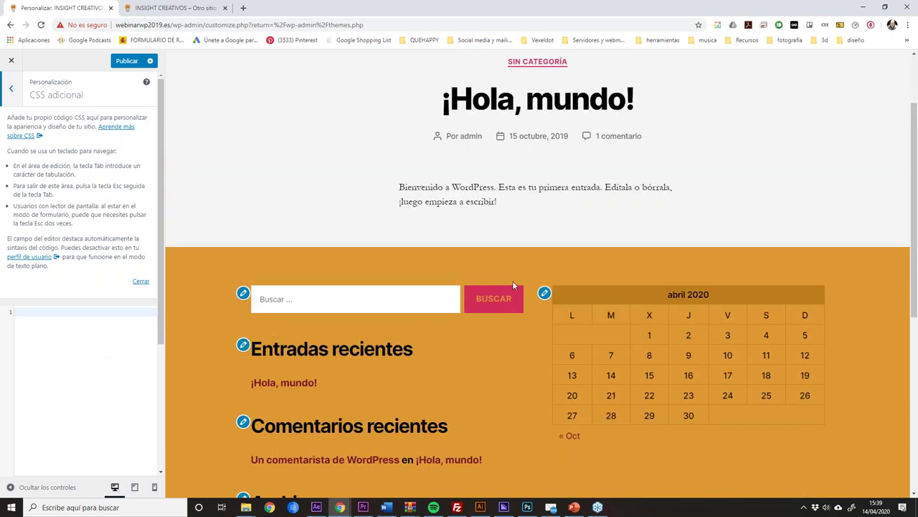
{"action": "scroll", "coordinate": [595, 225], "scroll_direction": "up", "scroll_amount": 2}
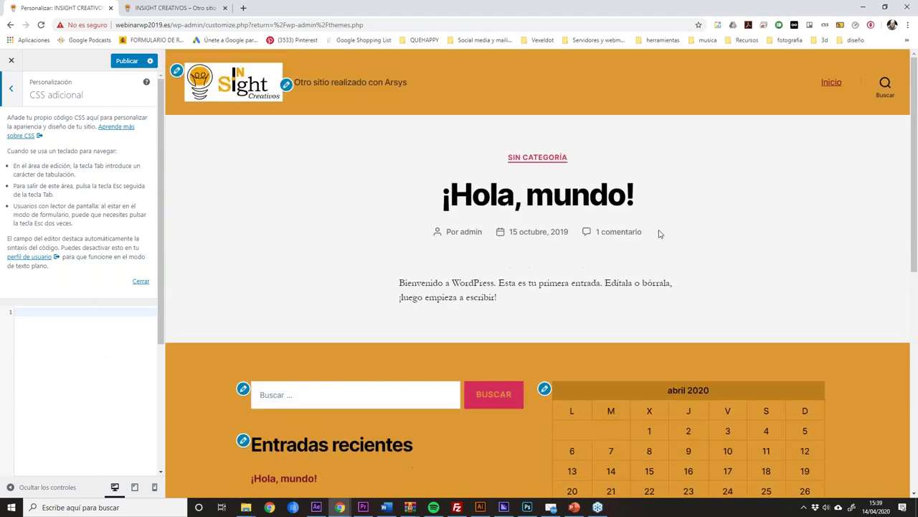
Try to pick the Buscar button in the customizer preview with the CSS styling extension, then close it and reload Inicio.
{"action": "left_click", "coordinate": [826, 26]}
{"action": "left_click", "coordinate": [806, 39]}
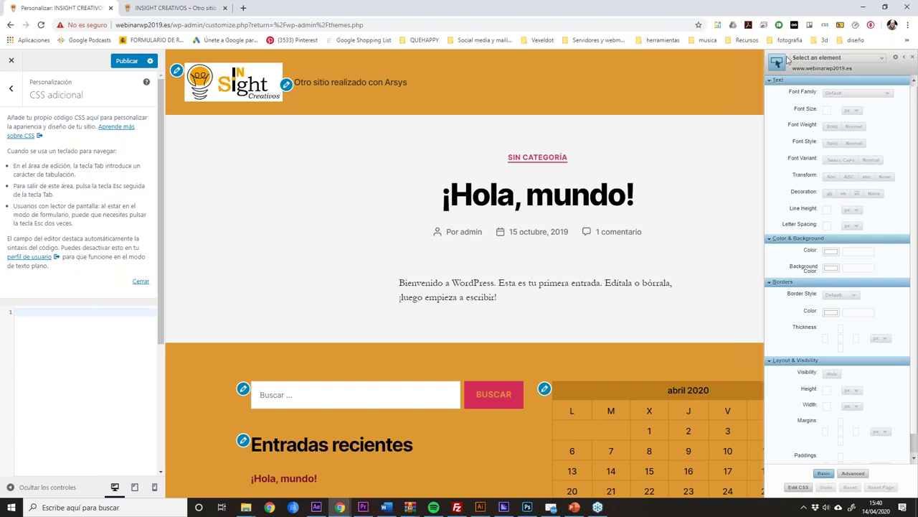
{"action": "key", "text": "Escape"}
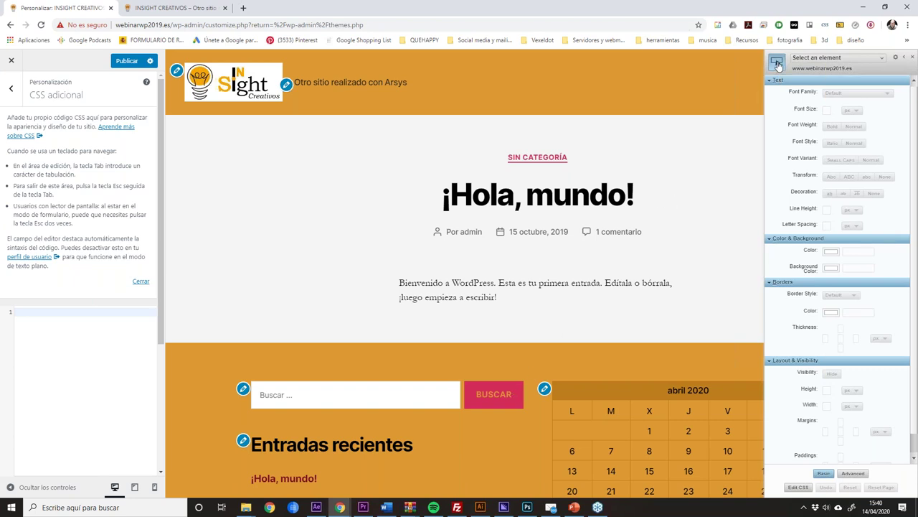
{"action": "left_click", "coordinate": [779, 59]}
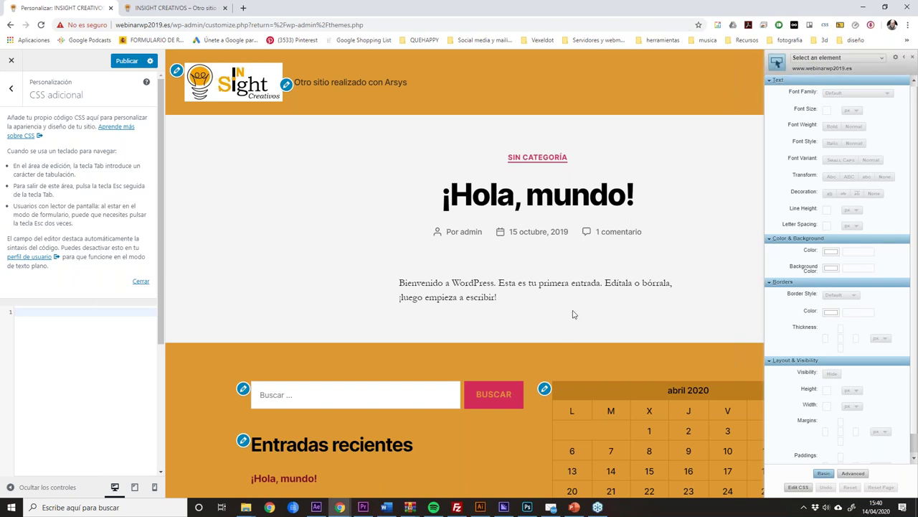
{"action": "left_click", "coordinate": [514, 389]}
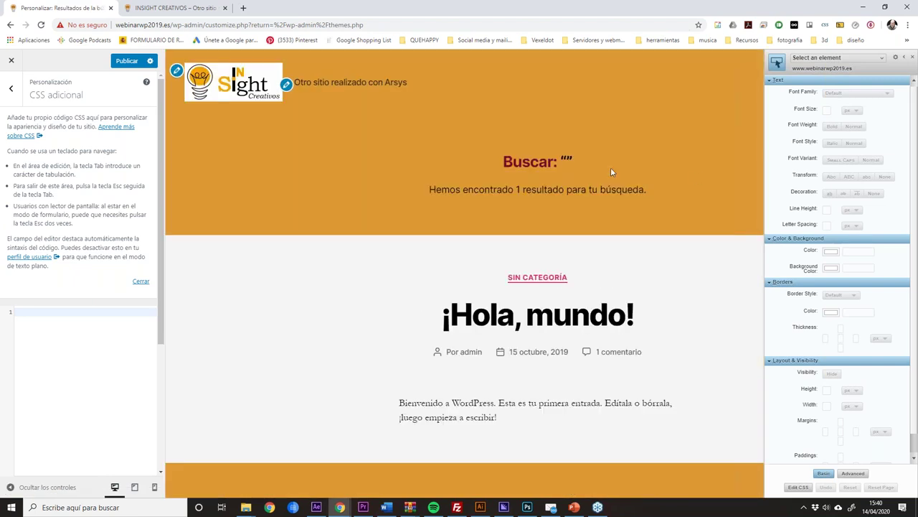
{"action": "left_click", "coordinate": [912, 58]}
{"action": "left_click", "coordinate": [832, 85]}
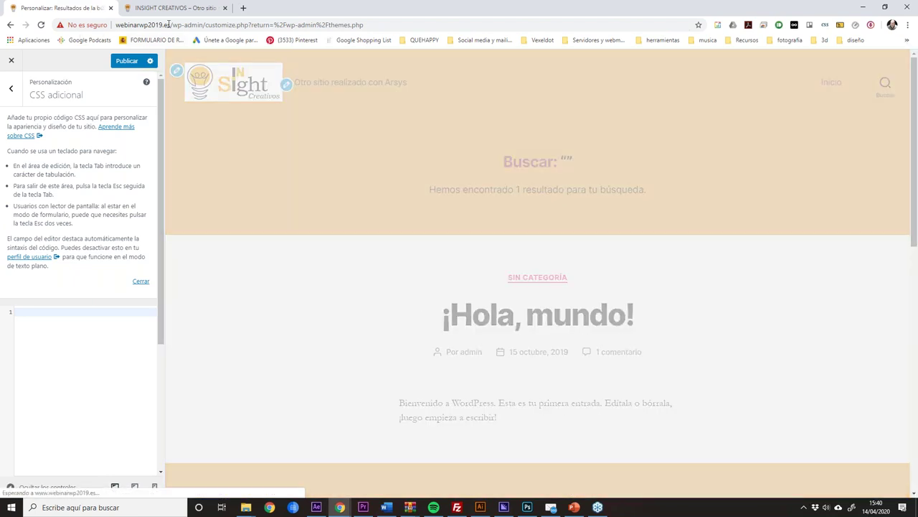
Open Stylebot on the live site, select the footer's Buscar button and look over its basic styling options.
{"action": "left_click", "coordinate": [175, 9]}
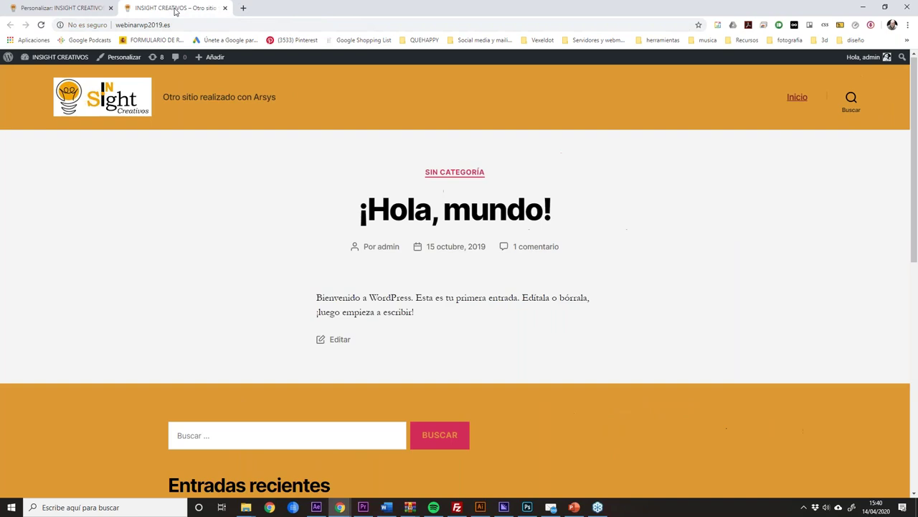
{"action": "left_click", "coordinate": [825, 24]}
{"action": "left_click", "coordinate": [793, 39]}
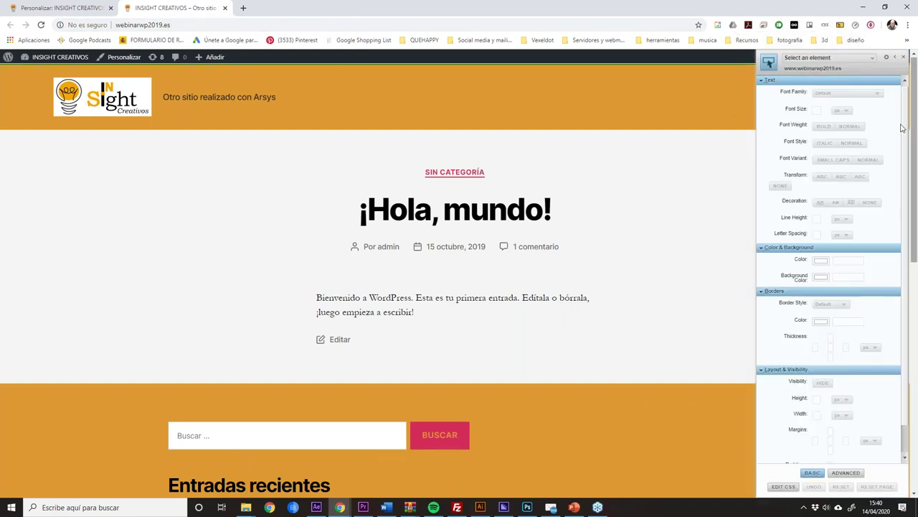
{"action": "left_click", "coordinate": [768, 65]}
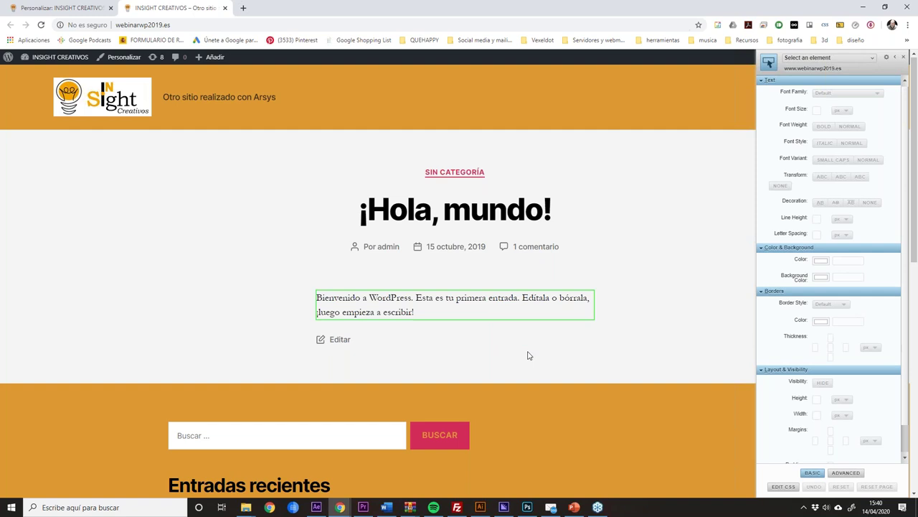
{"action": "left_click", "coordinate": [464, 432]}
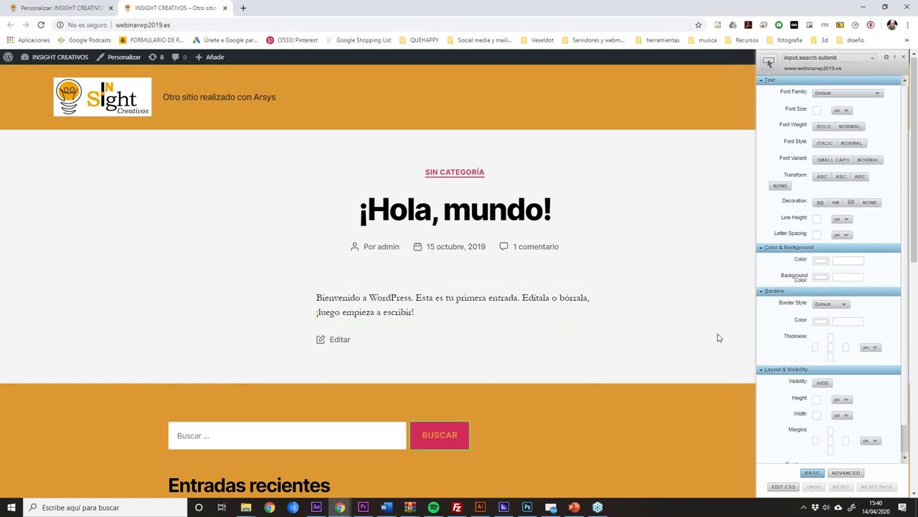
{"action": "scroll", "coordinate": [883, 222], "scroll_direction": "down", "scroll_amount": 1}
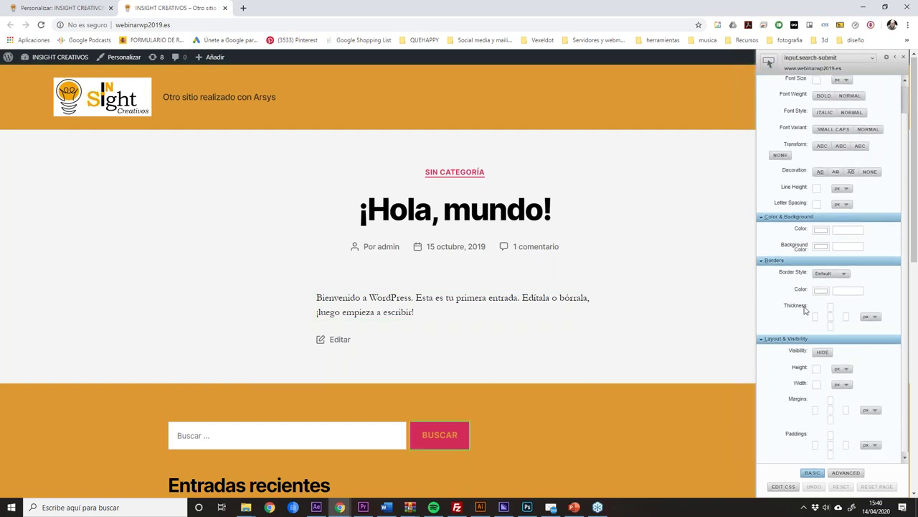
{"action": "scroll", "coordinate": [824, 239], "scroll_direction": "up", "scroll_amount": 1}
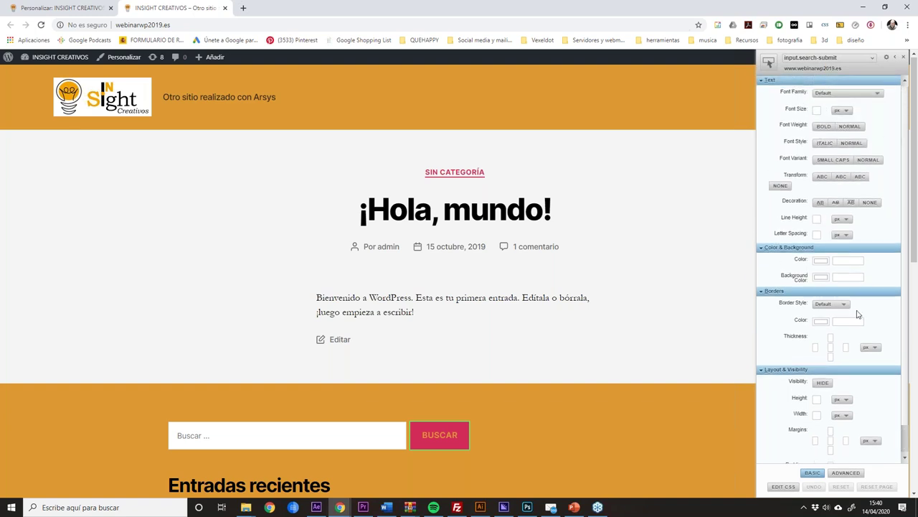
{"action": "scroll", "coordinate": [876, 403], "scroll_direction": "down", "scroll_amount": 1}
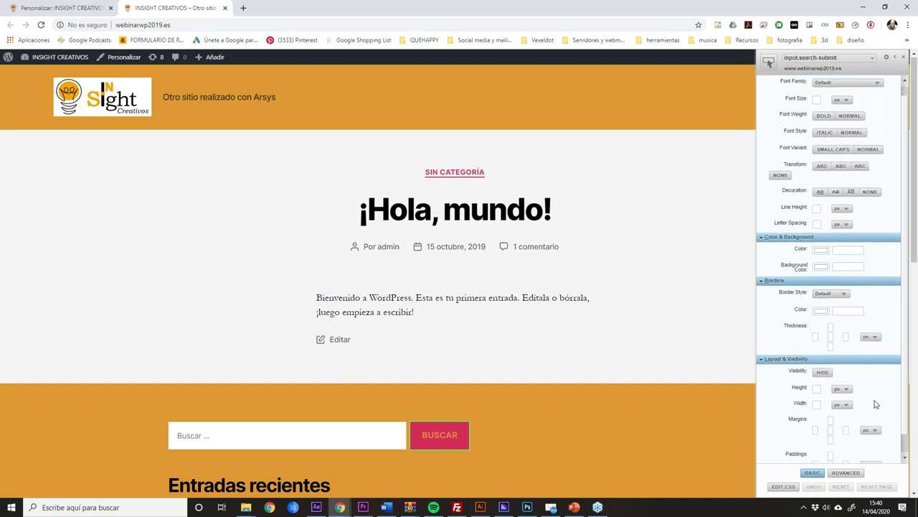
{"action": "scroll", "coordinate": [863, 200], "scroll_direction": "up", "scroll_amount": 1}
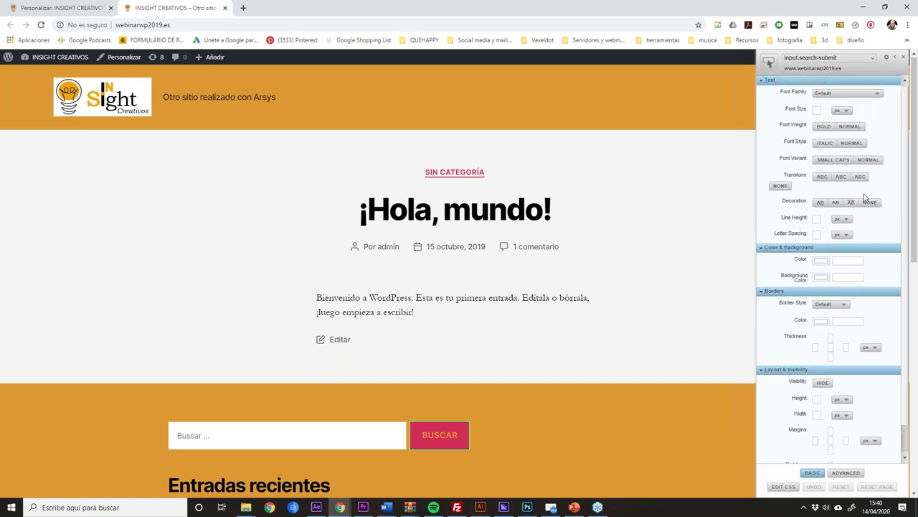
Set the Buscar button's text color to green #00ff99 in Stylebot.
{"action": "left_click", "coordinate": [823, 262]}
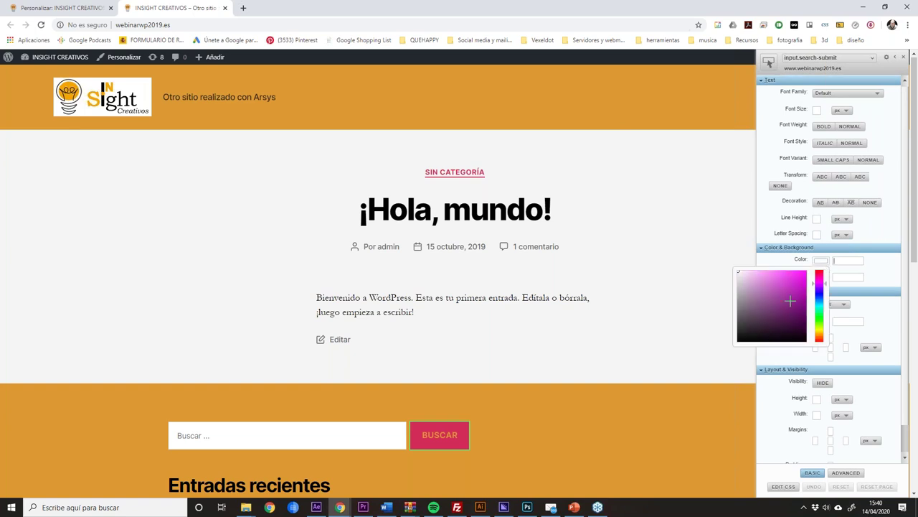
{"action": "left_click", "coordinate": [790, 314]}
{"action": "left_click", "coordinate": [829, 307]}
{"action": "mouse_move", "coordinate": [829, 307]}
{"action": "left_mouse_down"}
{"action": "mouse_move", "coordinate": [825, 283]}
{"action": "mouse_move", "coordinate": [826, 348]}
{"action": "mouse_move", "coordinate": [834, 317]}
{"action": "mouse_move", "coordinate": [812, 330]}
{"action": "mouse_move", "coordinate": [809, 269]}
{"action": "left_mouse_up"}
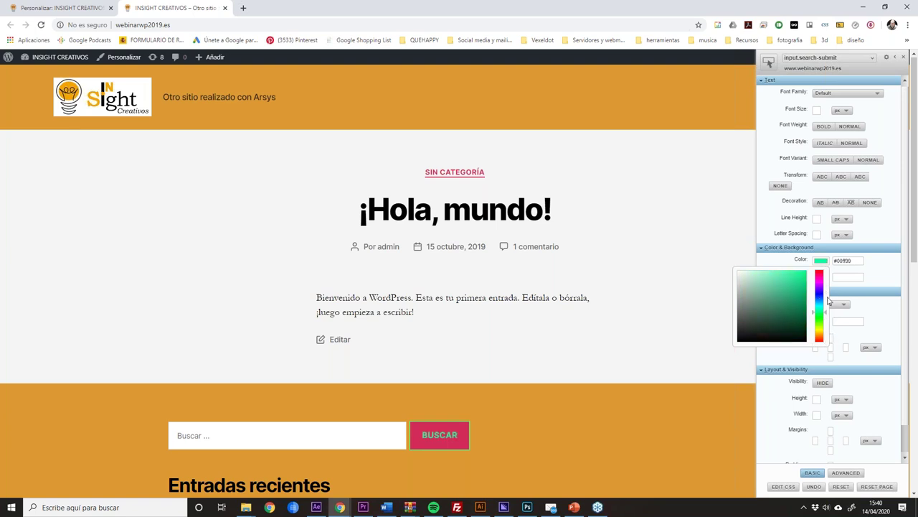
{"action": "left_click", "coordinate": [884, 273]}
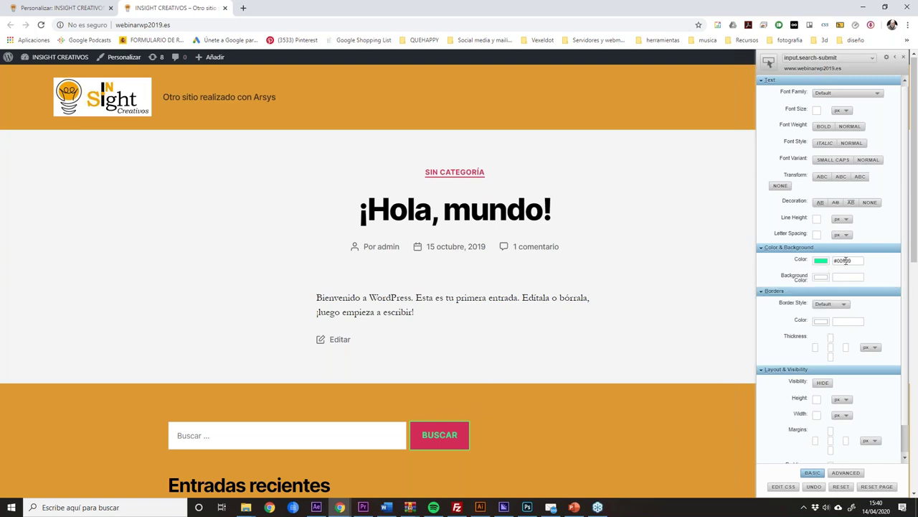
Copy the input.search-submit rule from Stylebot's page CSS and paste it into the customizer's CSS adicional editor.
{"action": "left_click", "coordinate": [783, 487]}
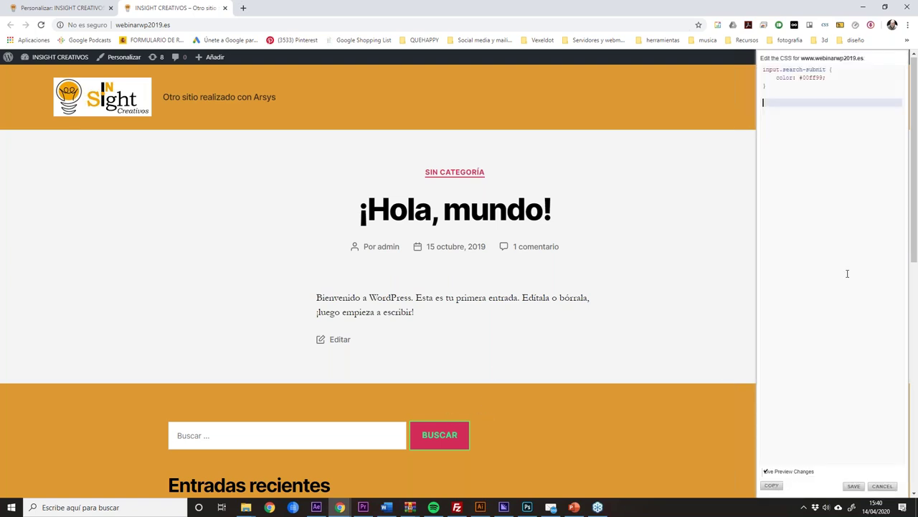
{"action": "left_click_drag", "start_coordinate": [792, 91], "coordinate": [762, 69]}
{"action": "right_click", "coordinate": [770, 75]}
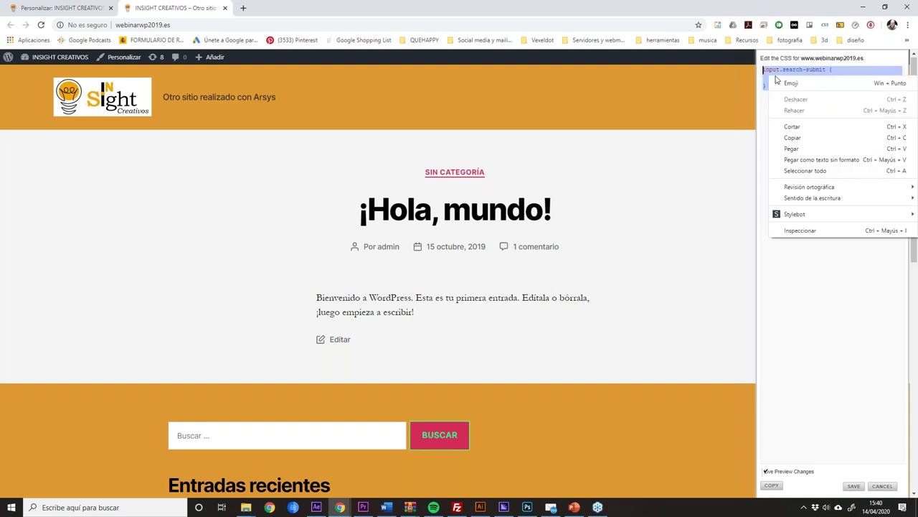
{"action": "left_click", "coordinate": [792, 137]}
{"action": "left_click", "coordinate": [72, 7]}
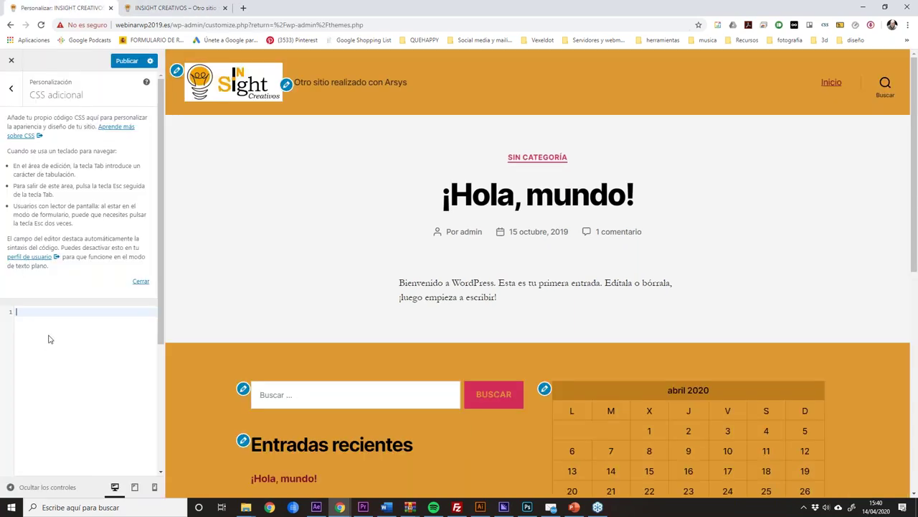
{"action": "key", "text": "ctrl+v"}
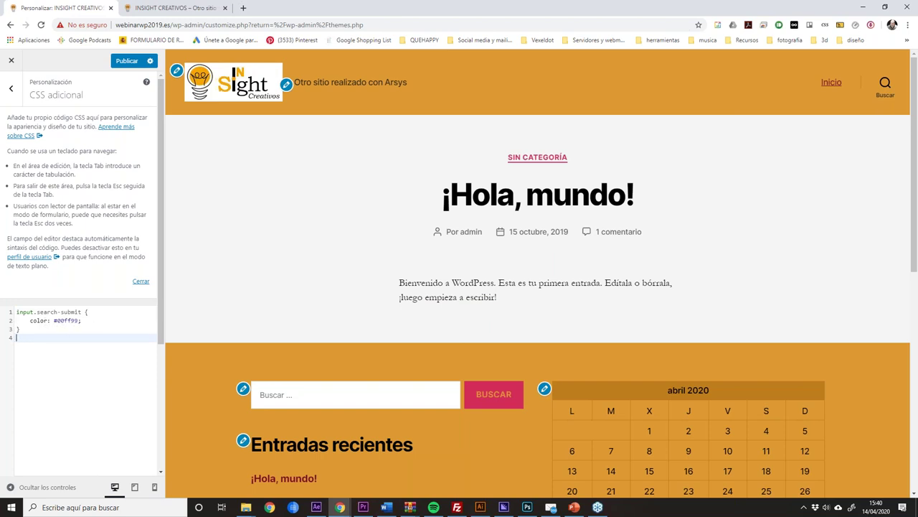
Publish the added CSS rule, reload the live site to check the Buscar button and return to the customizer.
{"action": "left_click", "coordinate": [127, 60]}
{"action": "left_click", "coordinate": [165, 9]}
{"action": "left_click", "coordinate": [41, 25]}
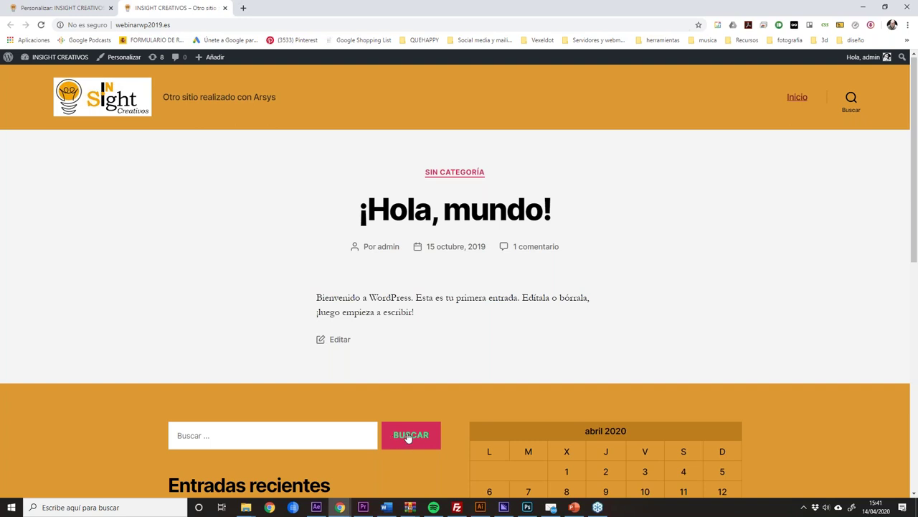
{"action": "left_click", "coordinate": [86, 9]}
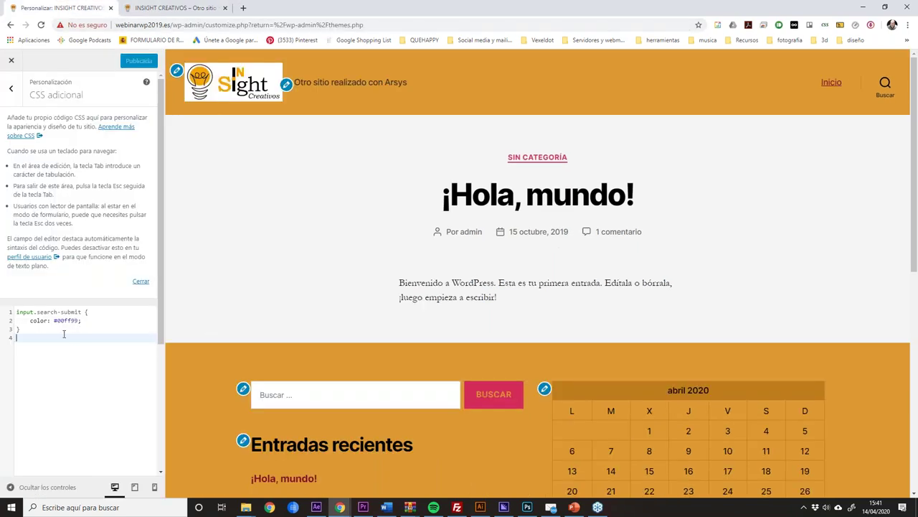
Clear all code from CSS adicional, publish the change and reload the live site to check the Buscar button.
{"action": "key", "text": "ctrl+a"}
{"action": "key", "text": "BackSpace"}
{"action": "left_click", "coordinate": [126, 60]}
{"action": "left_click", "coordinate": [166, 8]}
{"action": "left_click", "coordinate": [41, 24]}
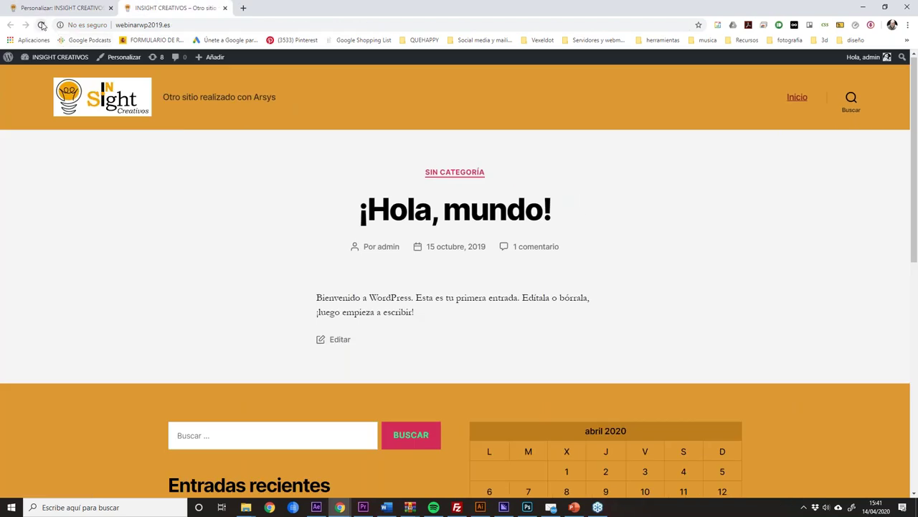
{"action": "left_click", "coordinate": [41, 24]}
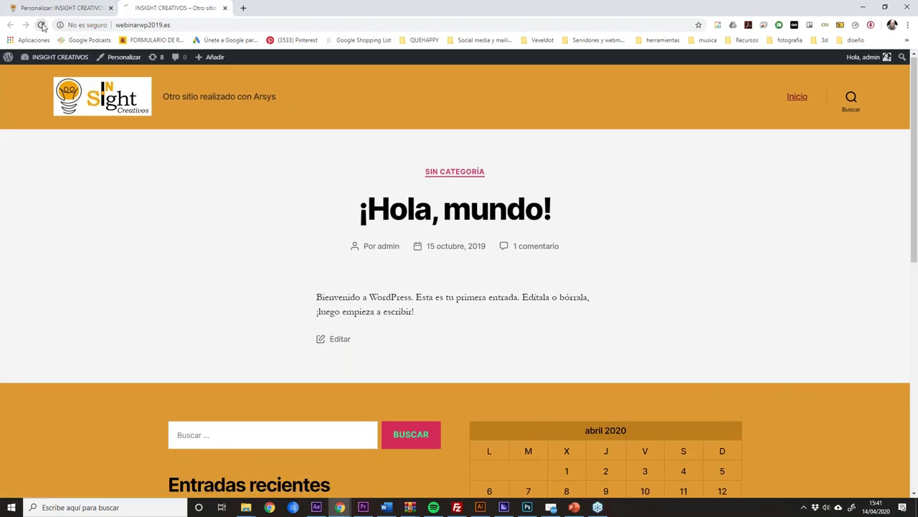
{"action": "left_click", "coordinate": [41, 25]}
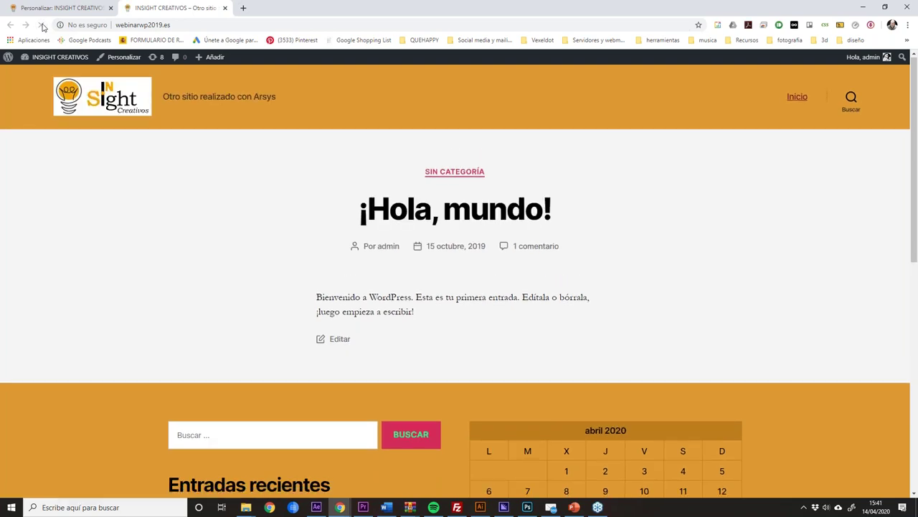
Remove the Stylebot custom styling from the live site page.
{"action": "left_click", "coordinate": [825, 25]}
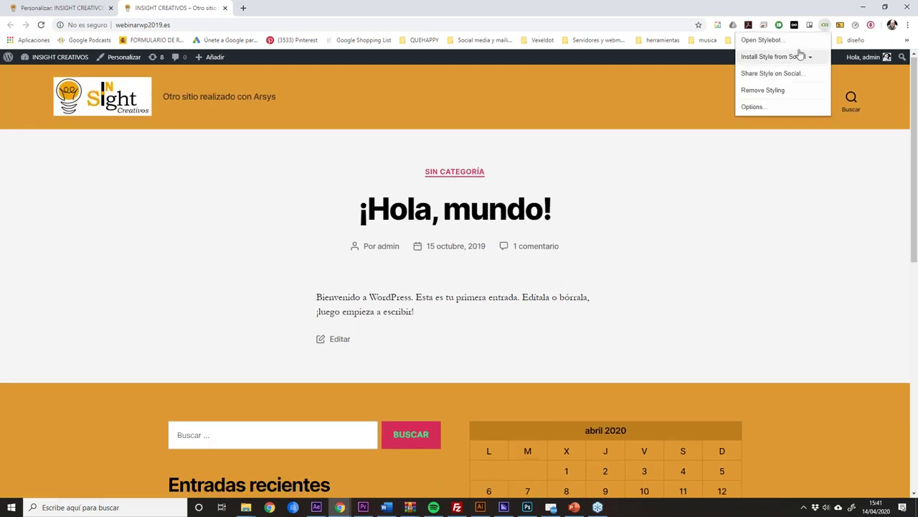
{"action": "left_click", "coordinate": [780, 93]}
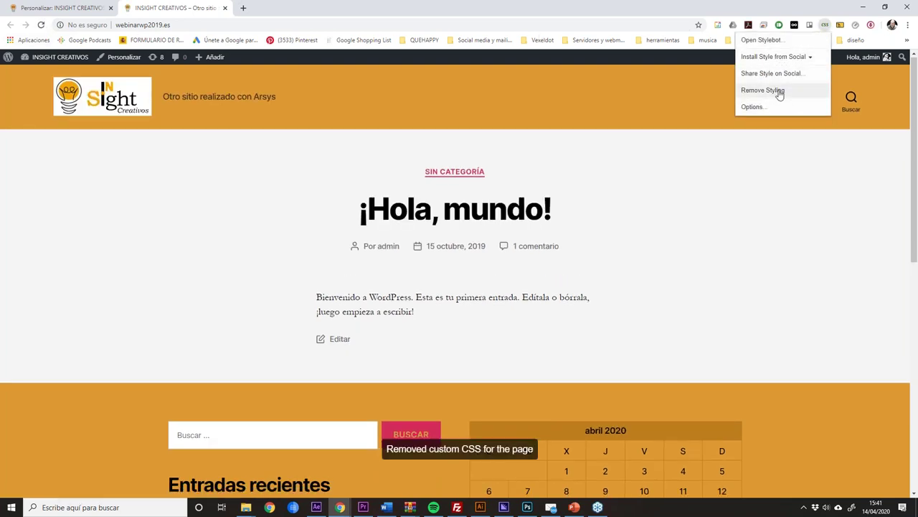
{"action": "left_click", "coordinate": [767, 94]}
{"action": "left_click", "coordinate": [679, 189]}
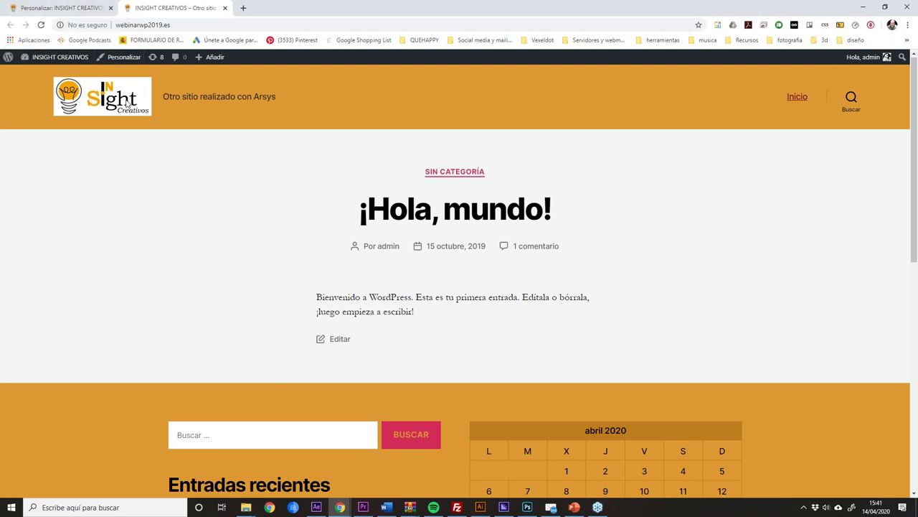
Paste the input.search-submit rule with color #00ff99 into CSS adicional again, publish it and reload the live site.
{"action": "key", "text": "ctrl+shift+Tab"}
{"action": "key", "text": "ctrl+v"}
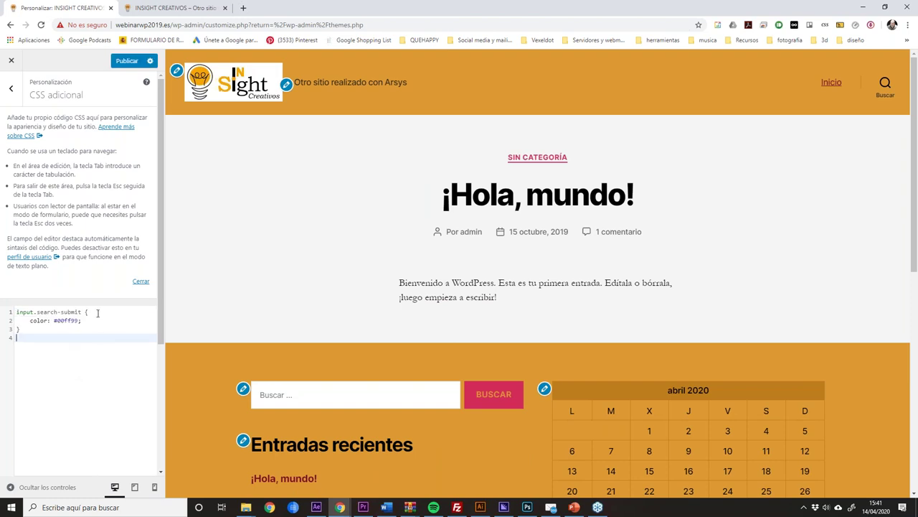
{"action": "left_click", "coordinate": [127, 60]}
{"action": "left_click", "coordinate": [165, 8]}
{"action": "left_click", "coordinate": [41, 24]}
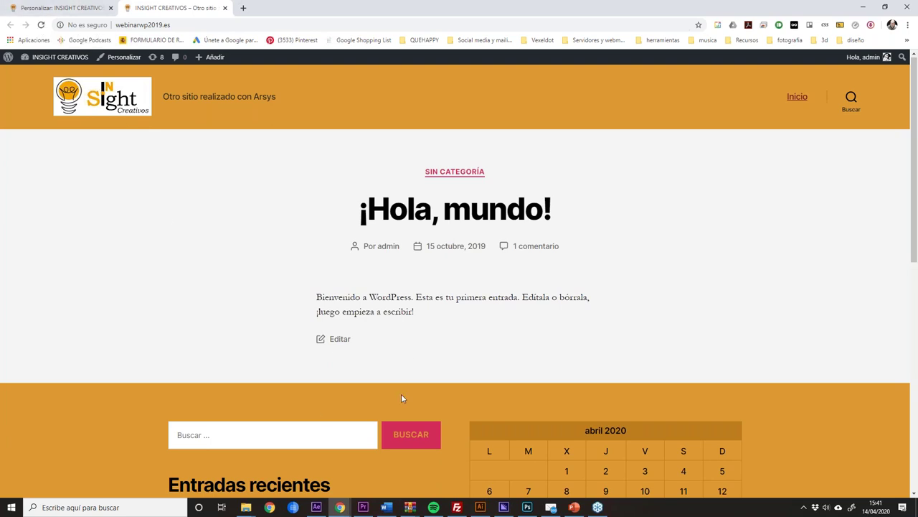
Delete the input.search-submit rule from CSS adicional, publish the change and close the customizer to return to Temas.
{"action": "left_click", "coordinate": [98, 7]}
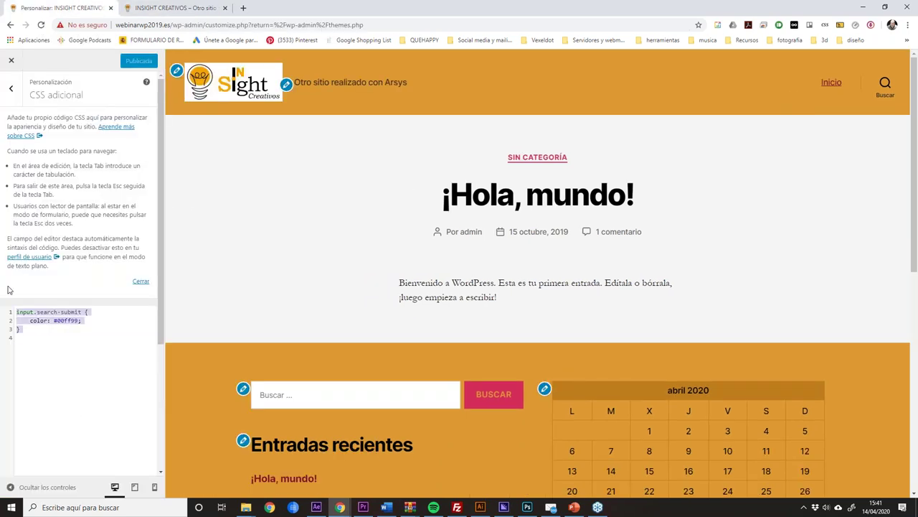
{"action": "key", "text": "BackSpace"}
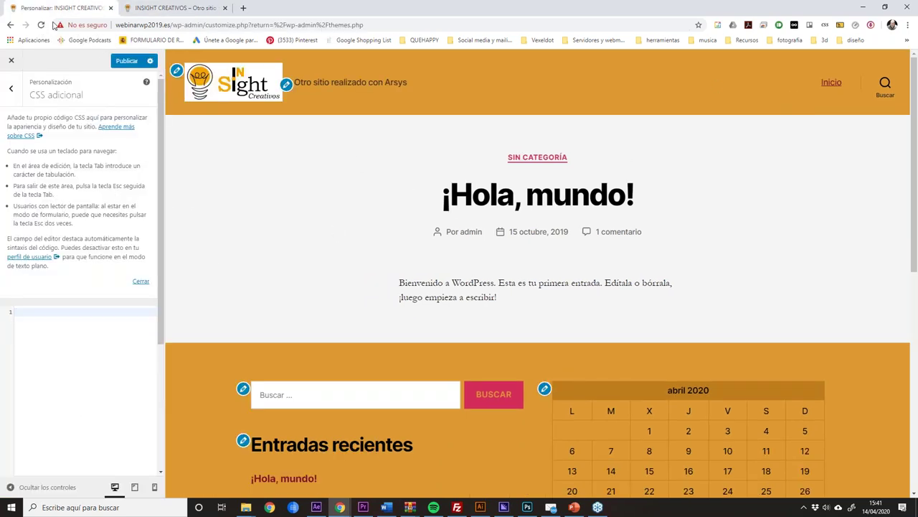
{"action": "left_click", "coordinate": [11, 87]}
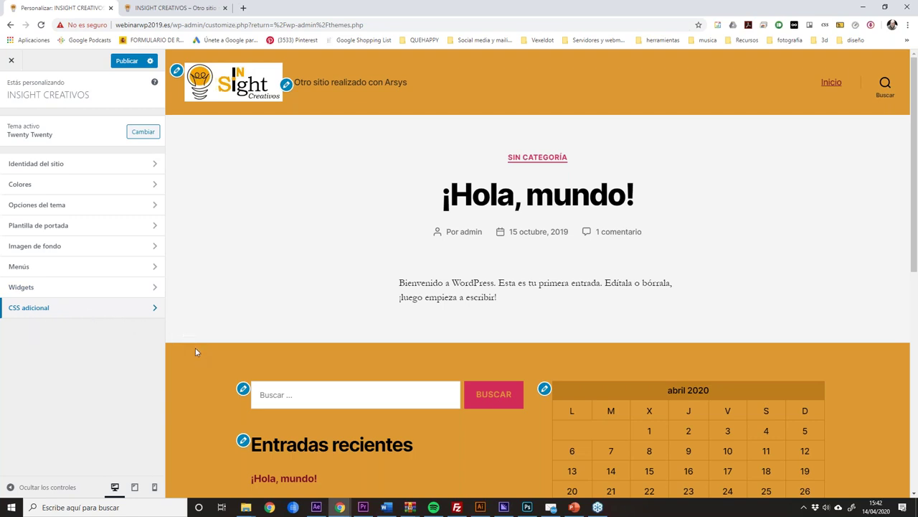
{"action": "left_click", "coordinate": [11, 64]}
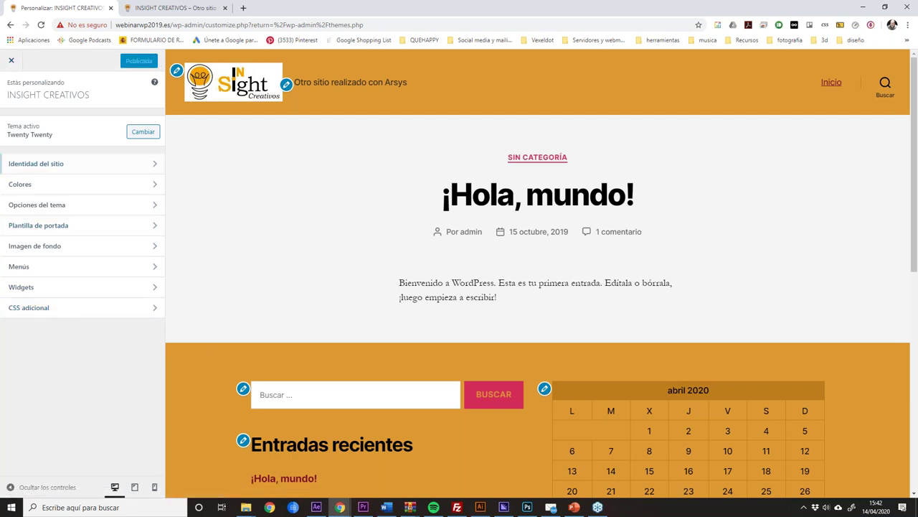
{"action": "left_click", "coordinate": [15, 61]}
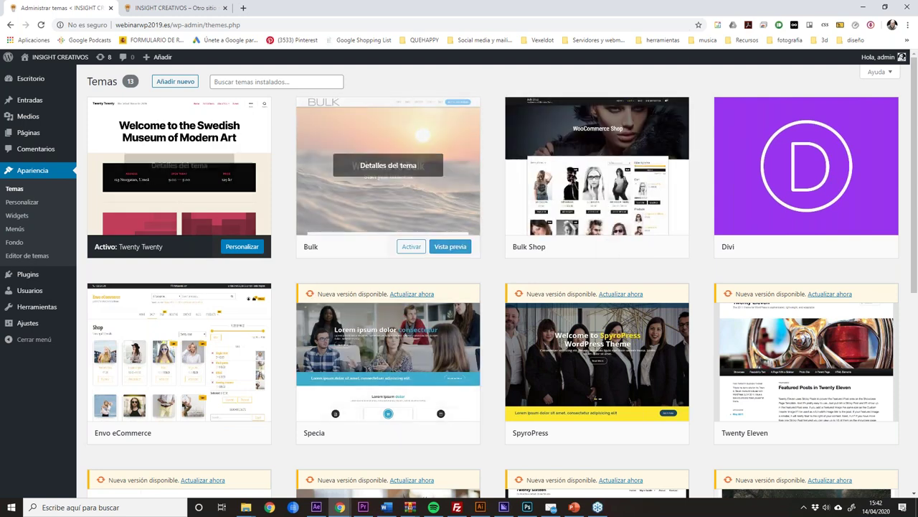
Activate the Bulk theme and open it in the customizer.
{"action": "mouse_move", "coordinate": [410, 246]}
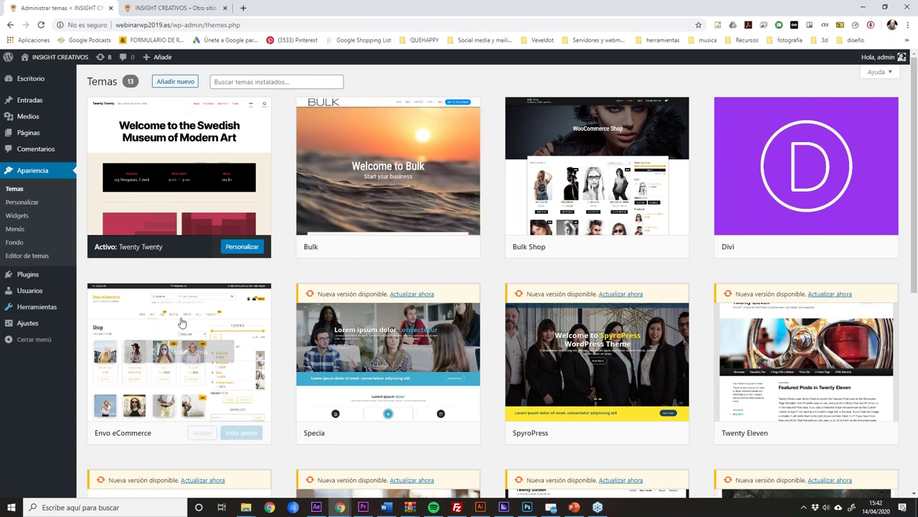
{"action": "mouse_move", "coordinate": [397, 164]}
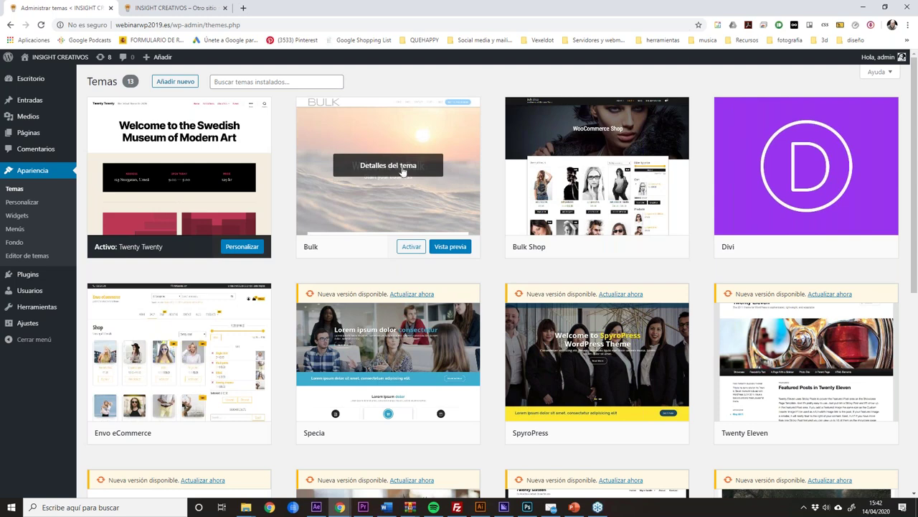
{"action": "left_click", "coordinate": [412, 247]}
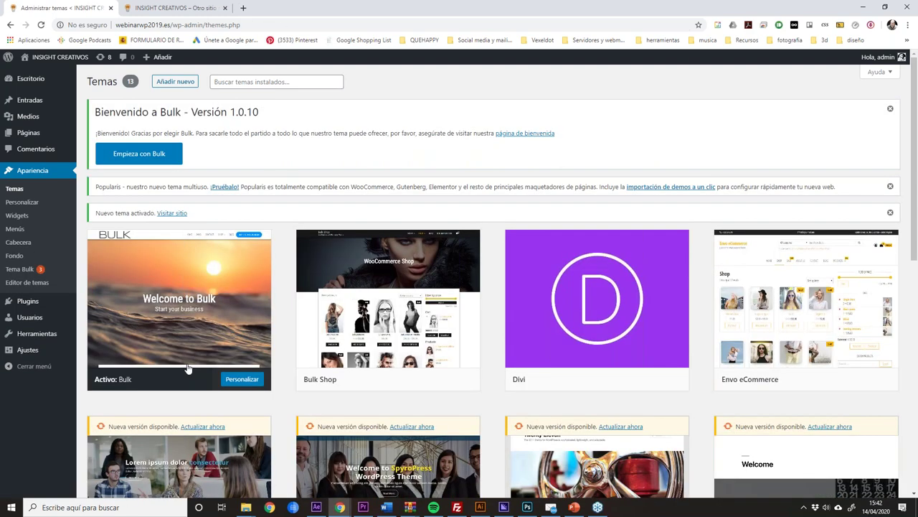
{"action": "mouse_move", "coordinate": [32, 106]}
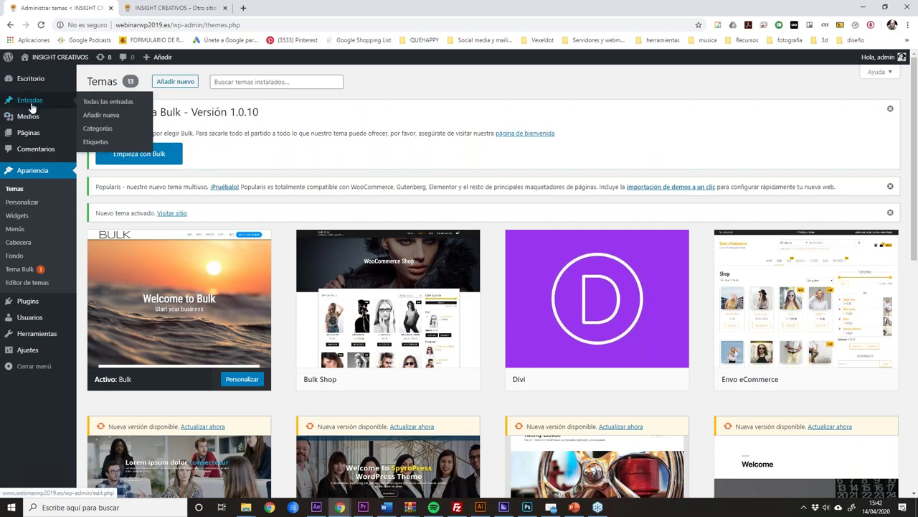
{"action": "left_click", "coordinate": [29, 204]}
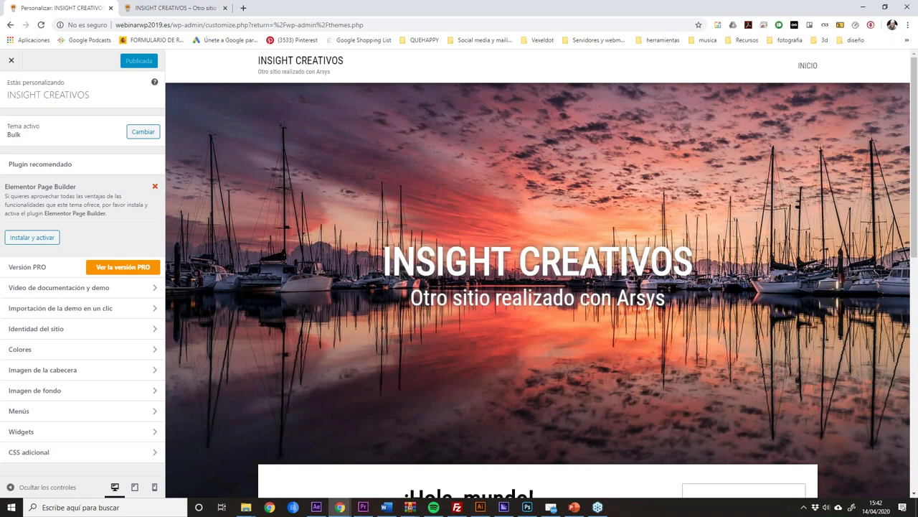
Look at the Stylebot options and the live site's home page, and return to the customizer.
{"action": "left_click", "coordinate": [826, 24]}
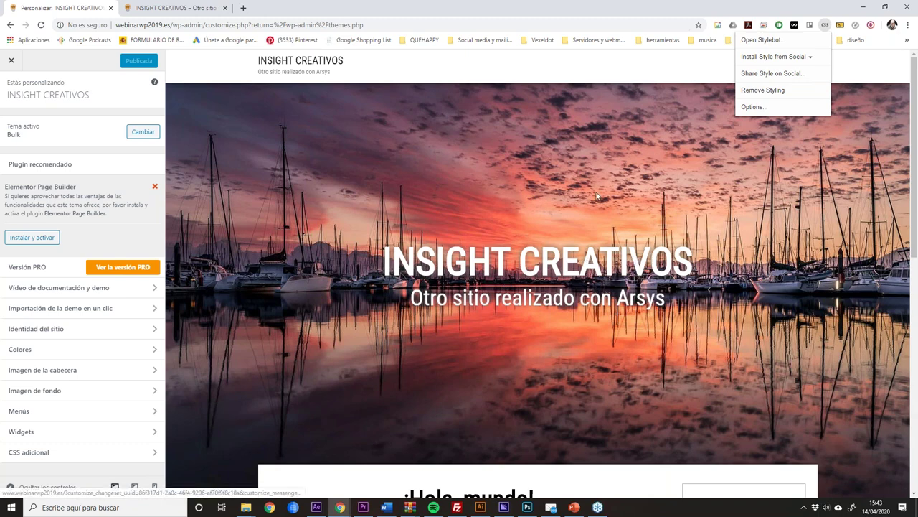
{"action": "left_click", "coordinate": [826, 26]}
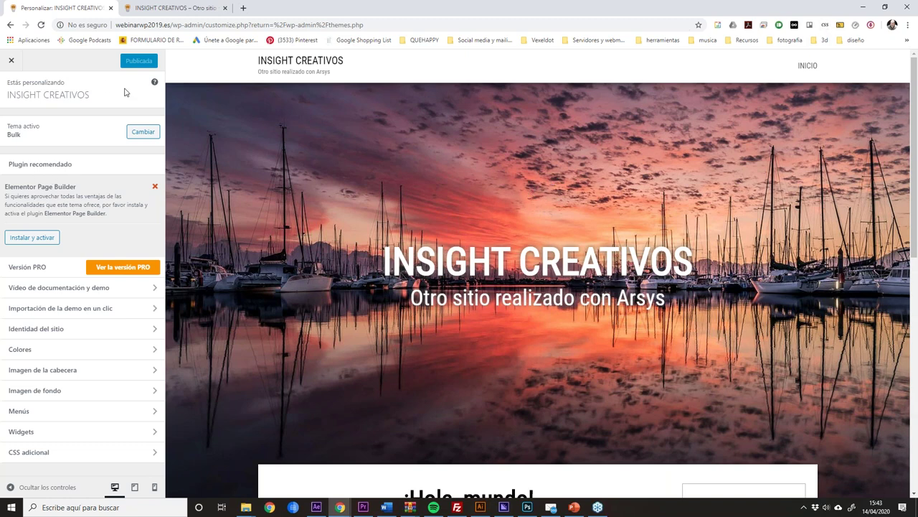
{"action": "left_click", "coordinate": [178, 8]}
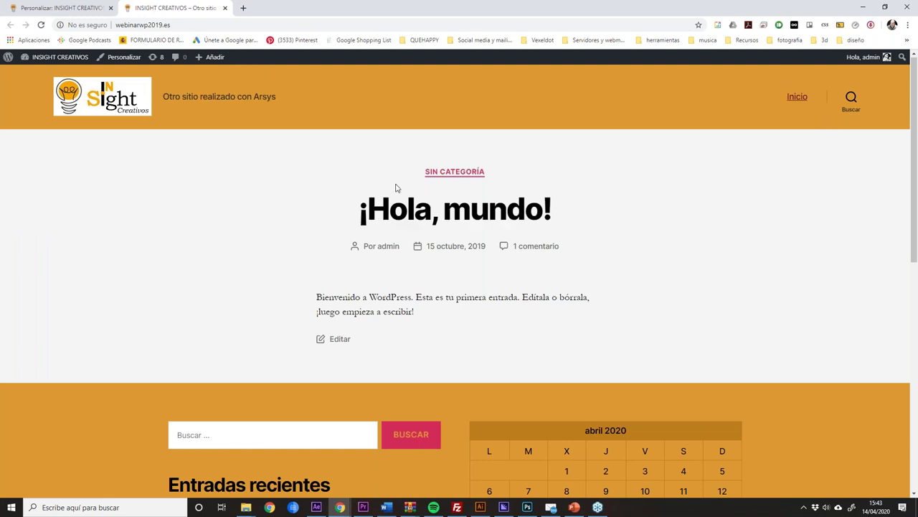
{"action": "left_click", "coordinate": [72, 7]}
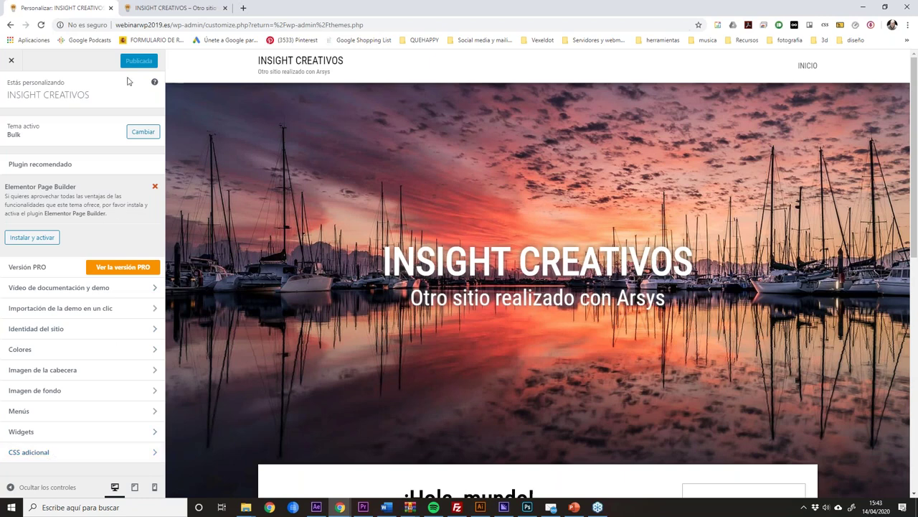
Reopen the Bulk theme's customizer from Temas and examine the whole page preview from header to footer.
{"action": "left_click", "coordinate": [11, 63]}
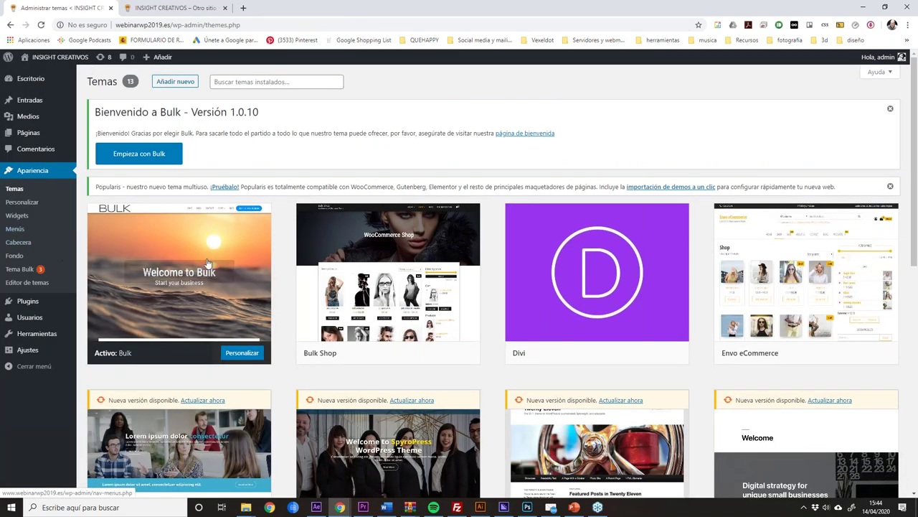
{"action": "mouse_move", "coordinate": [153, 231]}
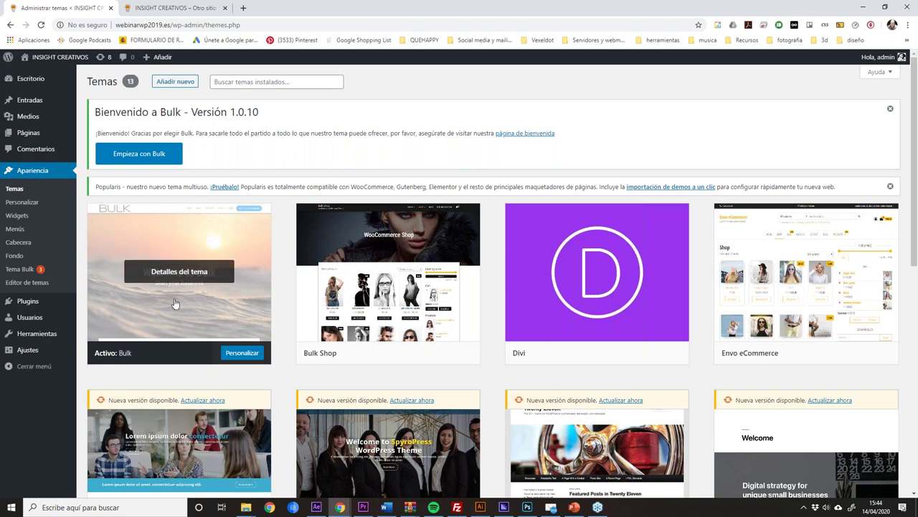
{"action": "left_click", "coordinate": [22, 202]}
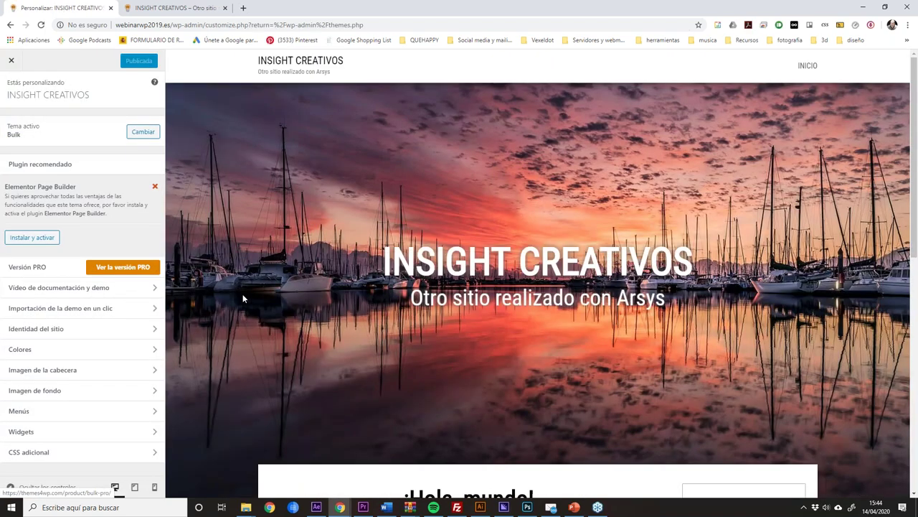
{"action": "scroll", "coordinate": [729, 291], "scroll_direction": "down", "scroll_amount": 7}
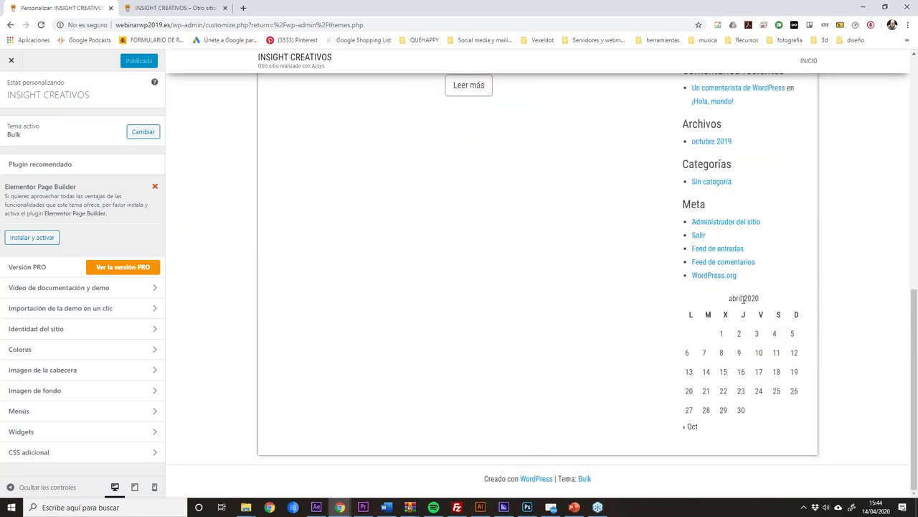
{"action": "scroll", "coordinate": [735, 290], "scroll_direction": "up", "scroll_amount": 4}
{"action": "scroll", "coordinate": [748, 303], "scroll_direction": "up", "scroll_amount": 3}
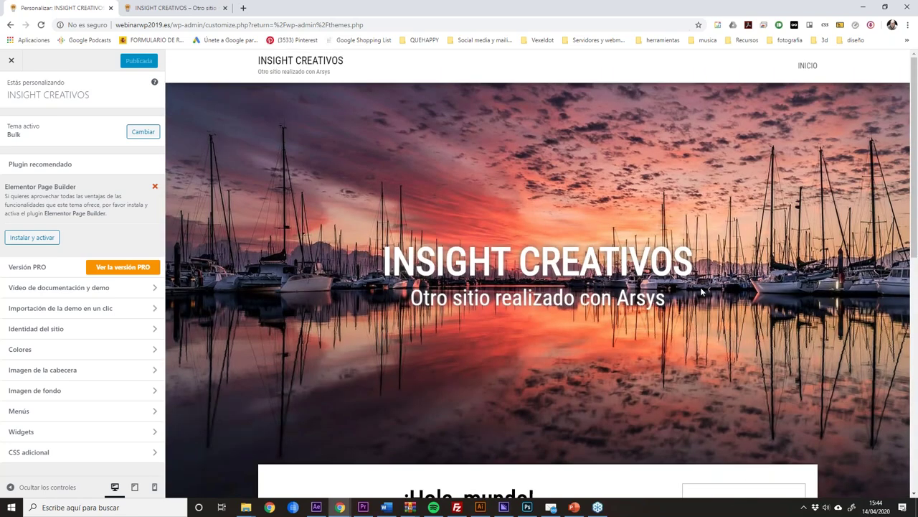
{"action": "scroll", "coordinate": [595, 222], "scroll_direction": "down", "scroll_amount": 10}
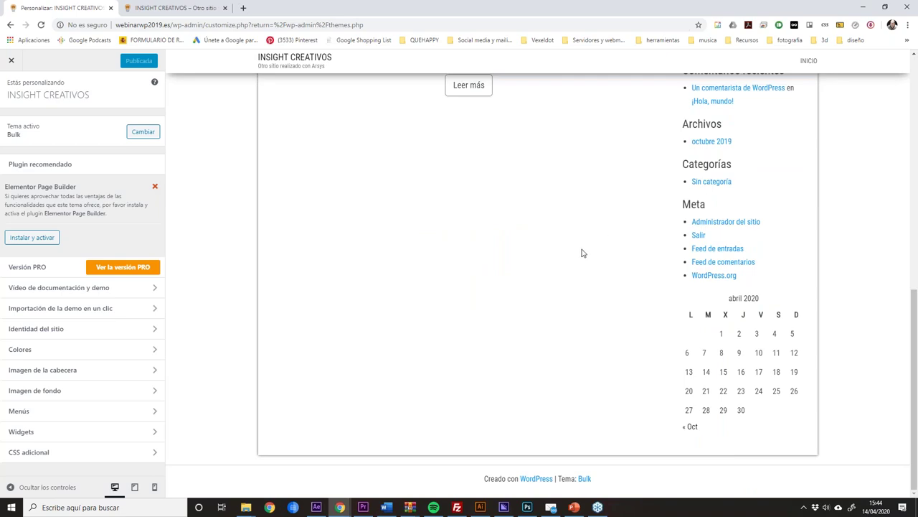
{"action": "scroll", "coordinate": [582, 252], "scroll_direction": "up", "scroll_amount": 10}
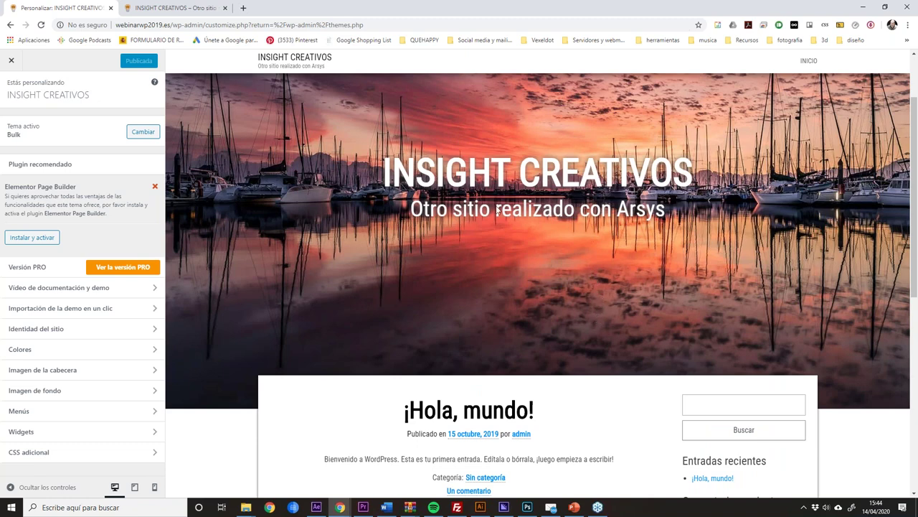
{"action": "scroll", "coordinate": [516, 231], "scroll_direction": "up", "scroll_amount": 2}
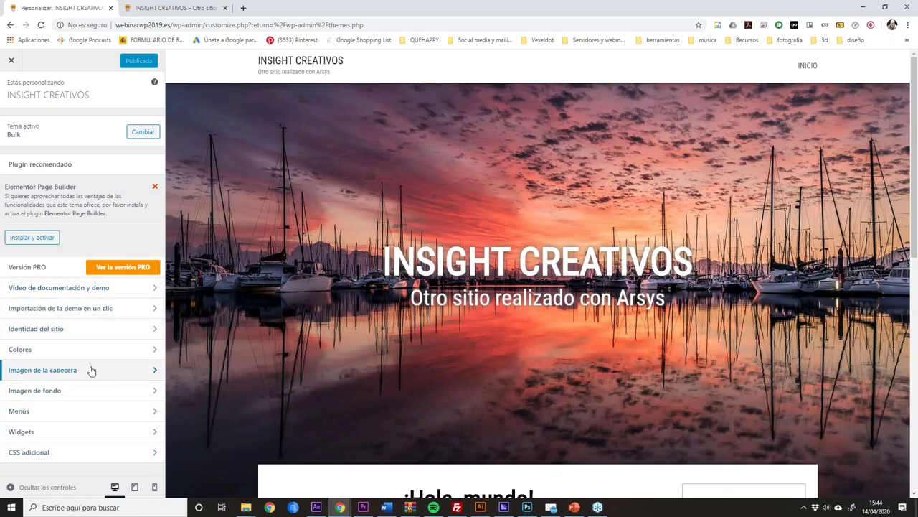
Try the uncropped Insight Creativos image as the Bulk theme's logotipo and leave the customizer without publishing it.
{"action": "left_click", "coordinate": [40, 329]}
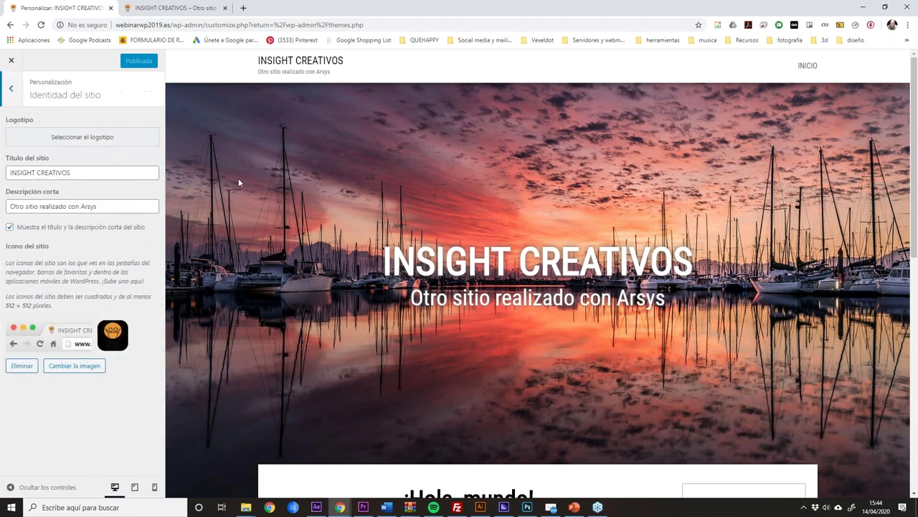
{"action": "left_click", "coordinate": [82, 137]}
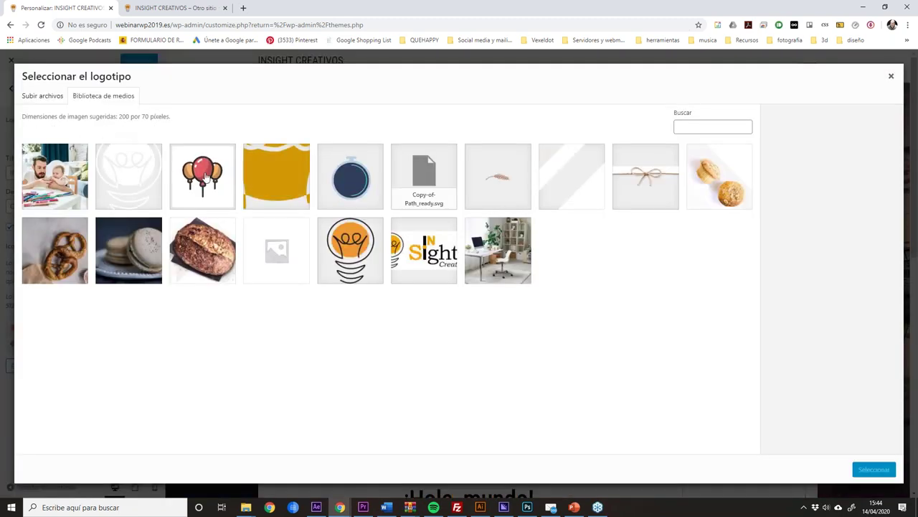
{"action": "left_click", "coordinate": [861, 469]}
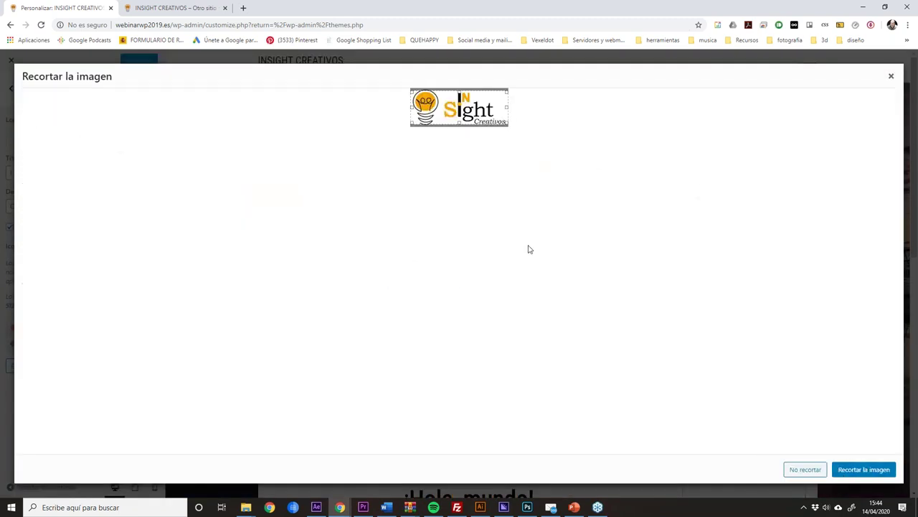
{"action": "left_click", "coordinate": [811, 469]}
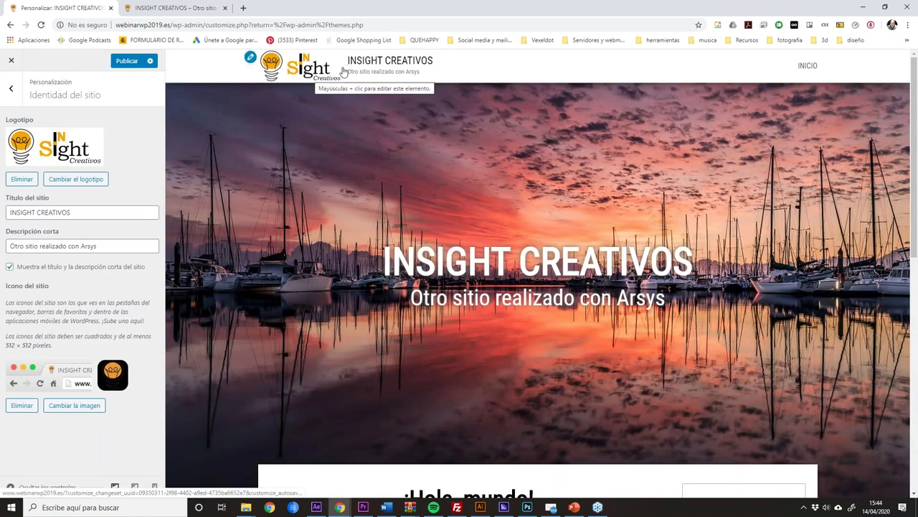
{"action": "left_click", "coordinate": [11, 88]}
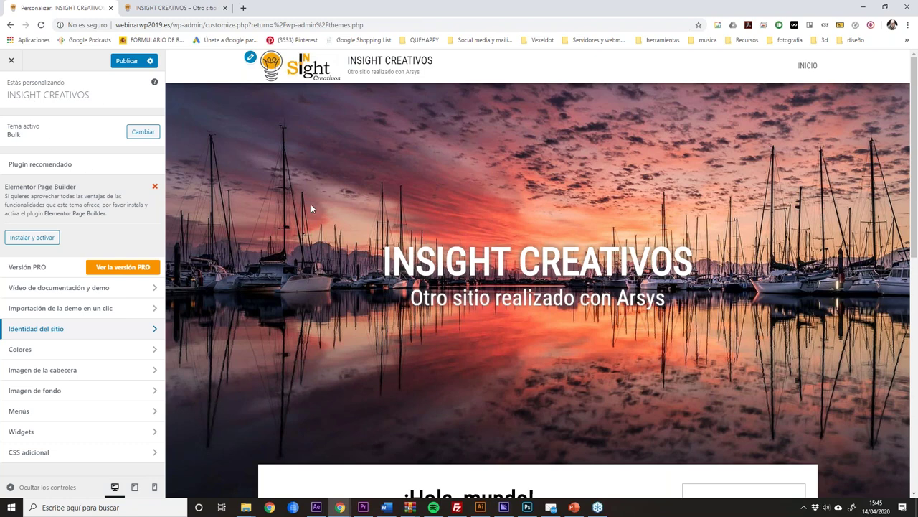
{"action": "left_click", "coordinate": [12, 63]}
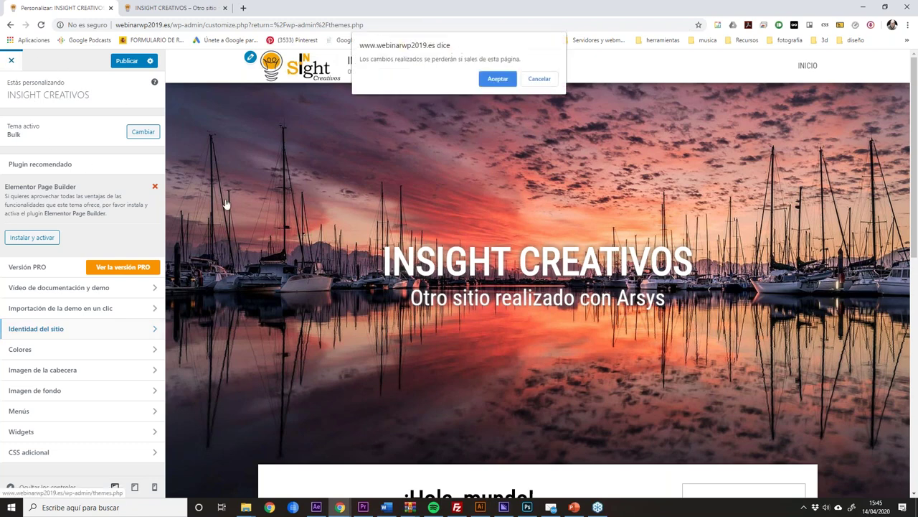
{"action": "left_click", "coordinate": [497, 79]}
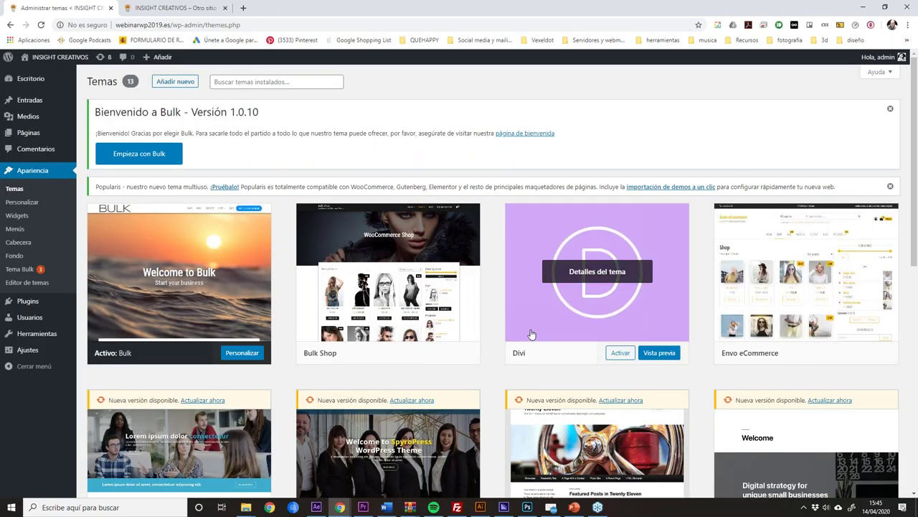
Activate the Twenty Twenty theme, check it in the customizer and return to Temas.
{"action": "scroll", "coordinate": [529, 334], "scroll_direction": "down", "scroll_amount": 2}
{"action": "scroll", "coordinate": [597, 337], "scroll_direction": "down", "scroll_amount": 2}
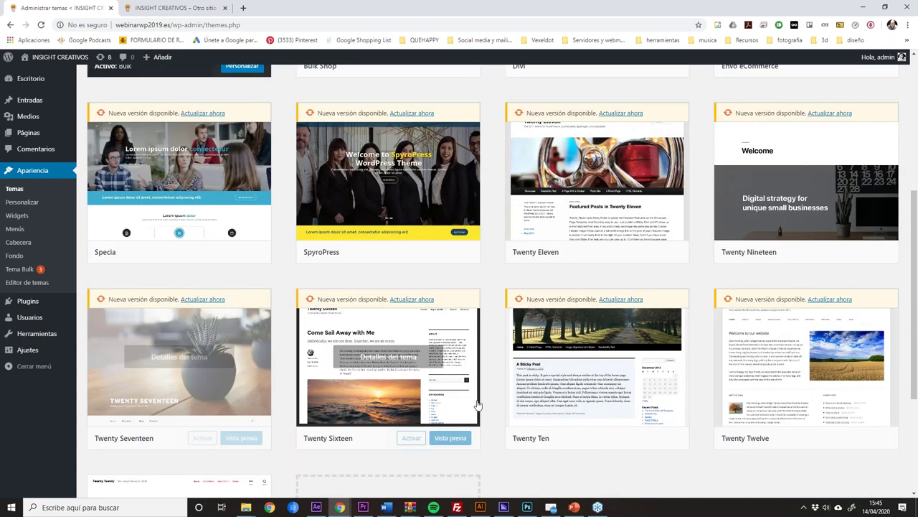
{"action": "scroll", "coordinate": [437, 394], "scroll_direction": "down", "scroll_amount": 3}
{"action": "left_click", "coordinate": [160, 383]}
{"action": "left_click", "coordinate": [473, 472]}
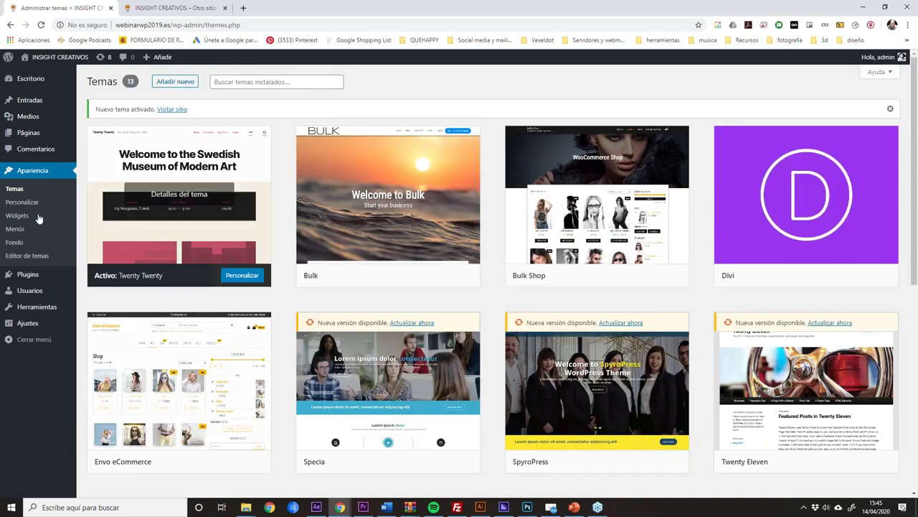
{"action": "left_click", "coordinate": [26, 204]}
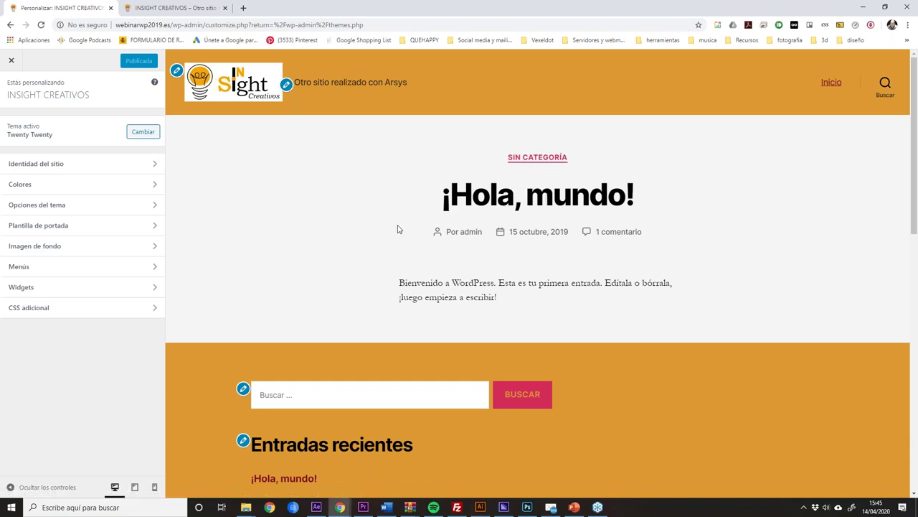
{"action": "left_click", "coordinate": [12, 60]}
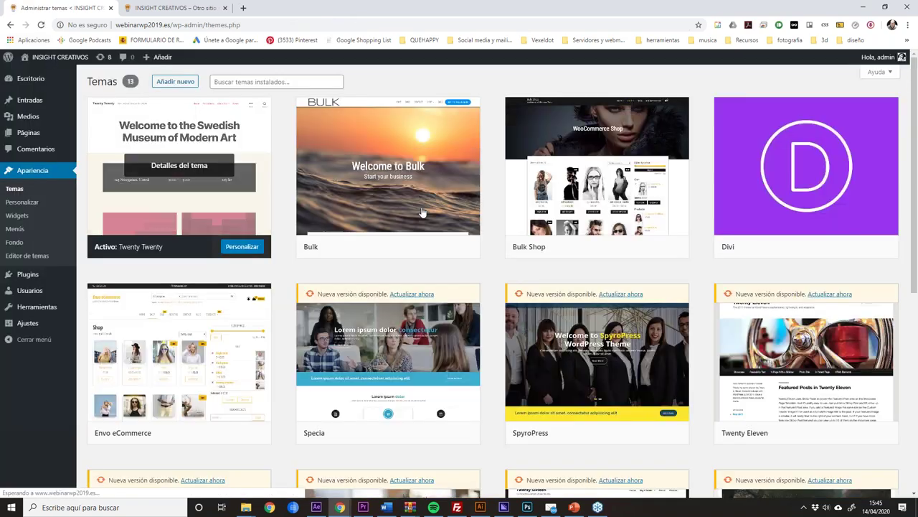
Go to the Escritorio and open the list of all the site's pages.
{"action": "left_click", "coordinate": [32, 80]}
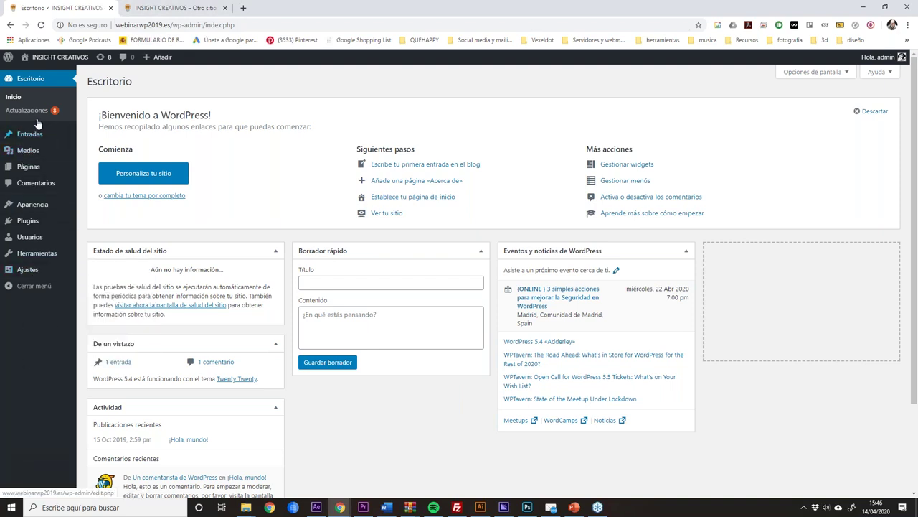
{"action": "mouse_move", "coordinate": [36, 170]}
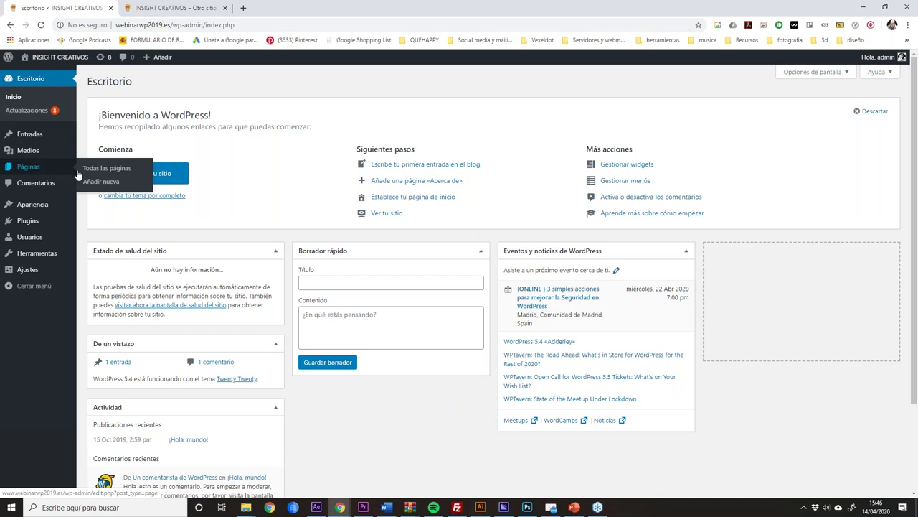
{"action": "mouse_move", "coordinate": [25, 135]}
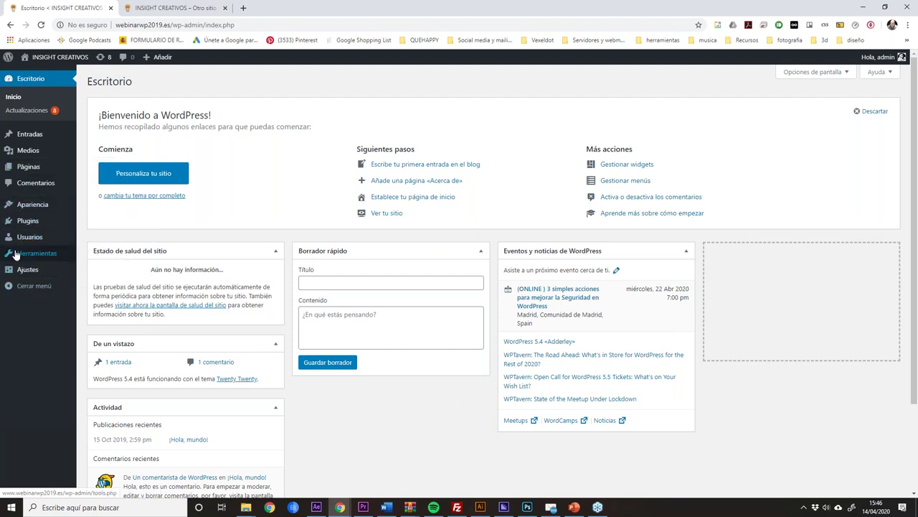
{"action": "left_click", "coordinate": [101, 169]}
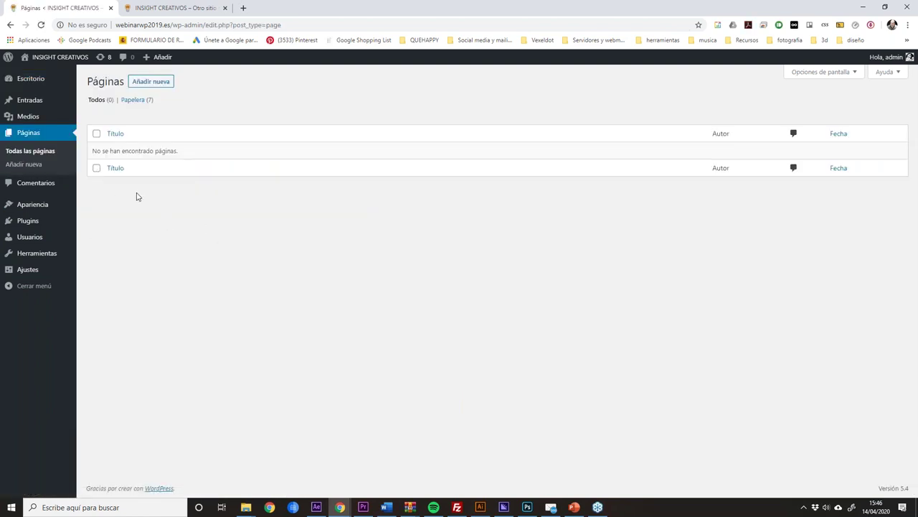
Create a new page titled "Quienes Somos" and start an empty paragraph block below the title.
{"action": "left_click", "coordinate": [20, 166]}
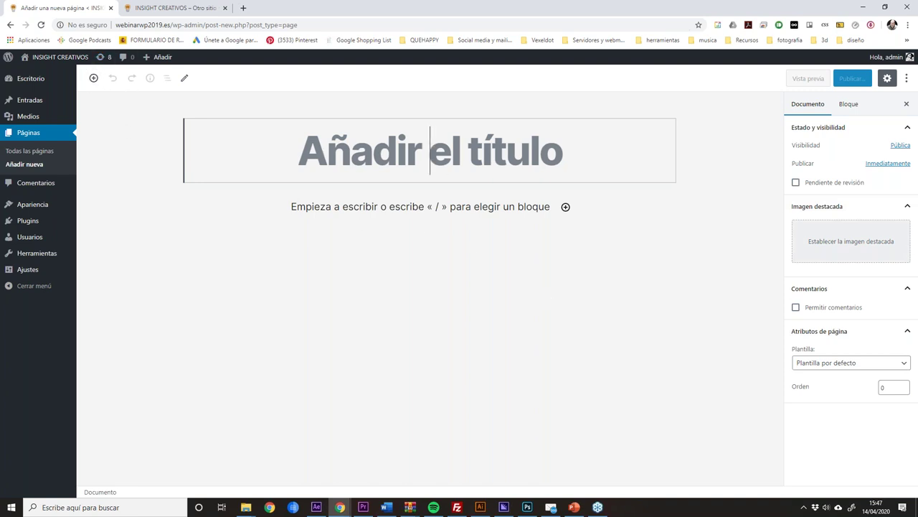
{"action": "type", "text": "Quienes "}
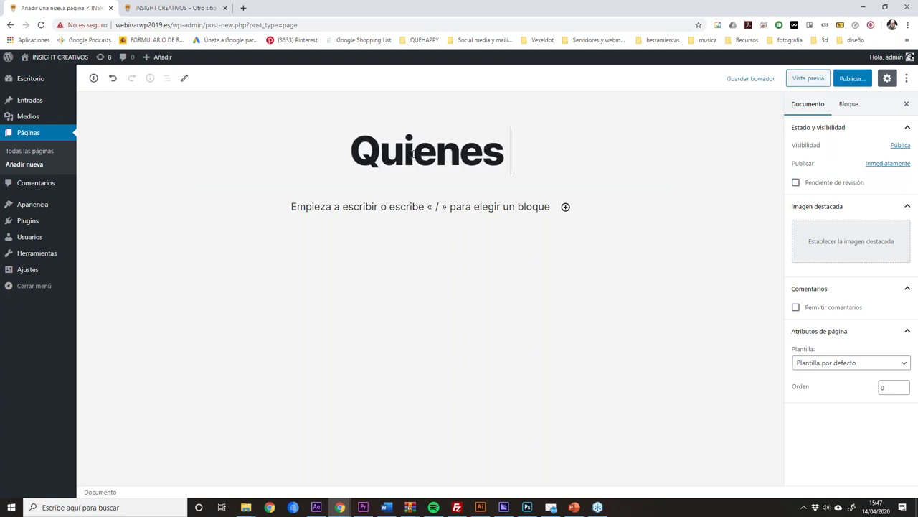
{"action": "type", "text": "Somos"}
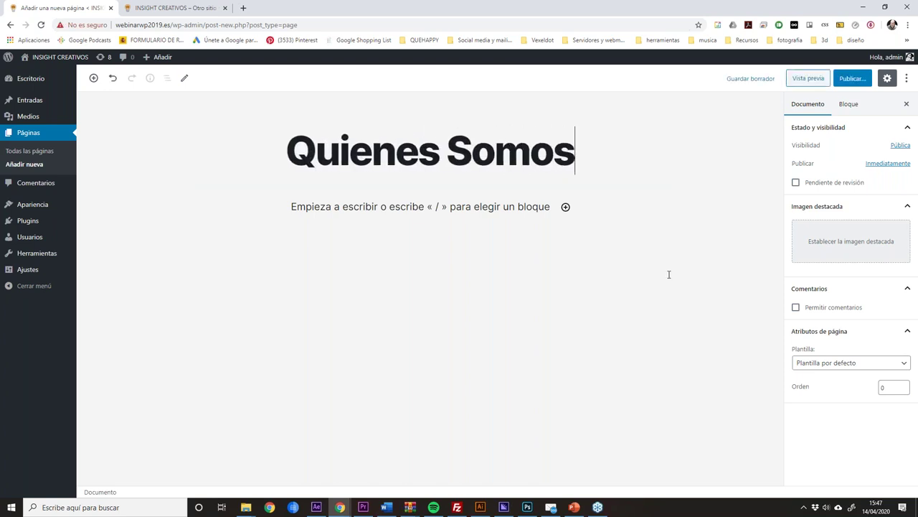
{"action": "key", "text": "Return"}
{"action": "left_click_drag", "start_coordinate": [469, 153], "coordinate": [528, 157]}
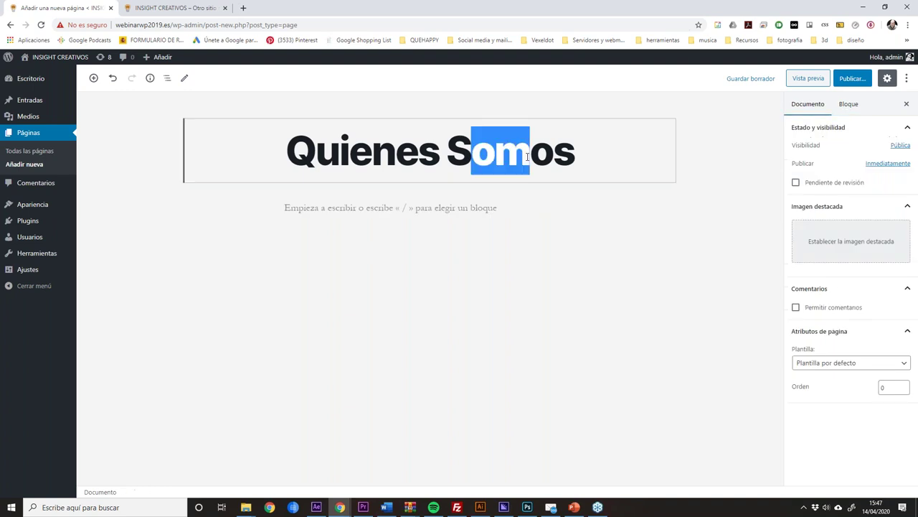
{"action": "left_click", "coordinate": [712, 178]}
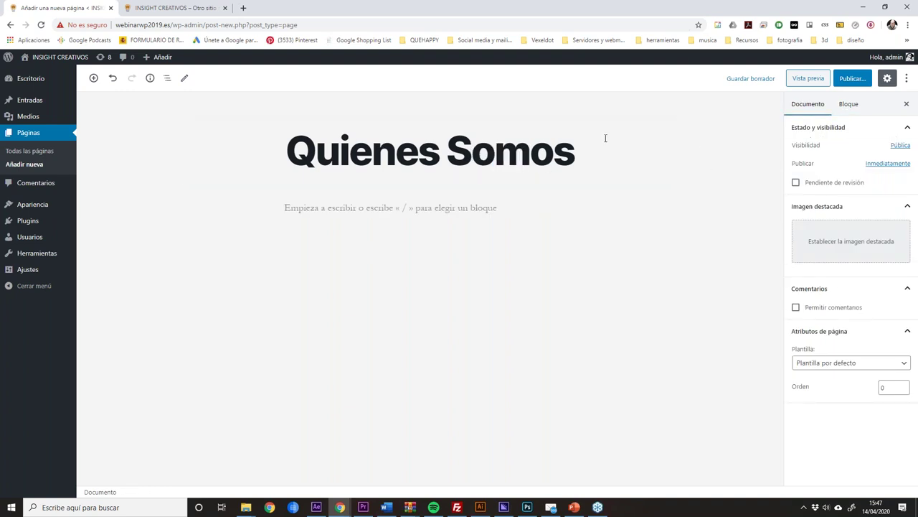
{"action": "left_click", "coordinate": [848, 104]}
{"action": "left_click", "coordinate": [807, 104]}
{"action": "double_click", "coordinate": [477, 147]}
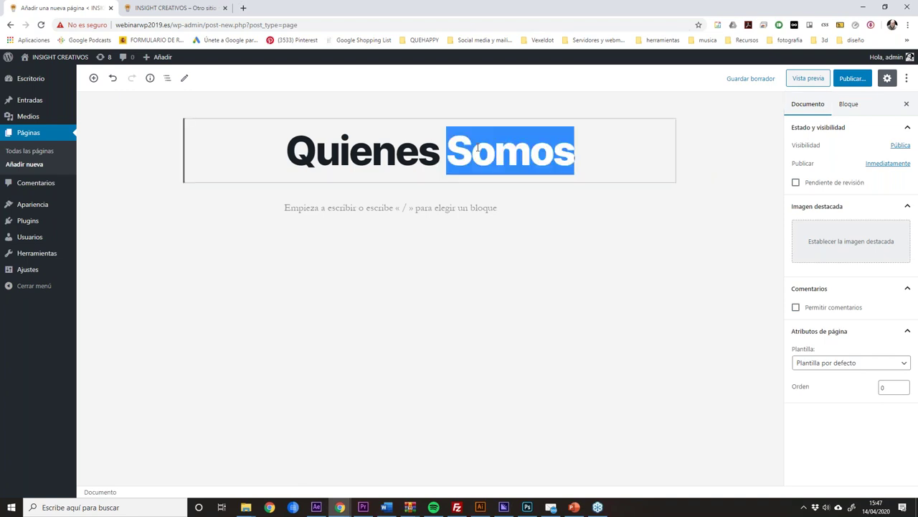
{"action": "left_click", "coordinate": [713, 217]}
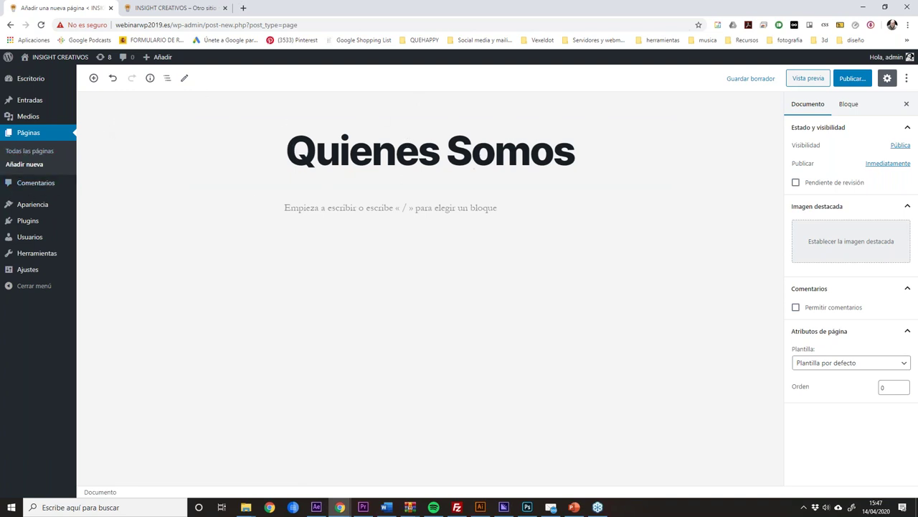
On lipsum.com, accept the privacy notice, generate five paragraphs starting with "Lorem ipsum dolor sit amet", and copy all the generated text.
{"action": "mouse_move", "coordinate": [38, 208]}
{"action": "mouse_move", "coordinate": [24, 229]}
{"action": "left_click", "coordinate": [367, 206]}
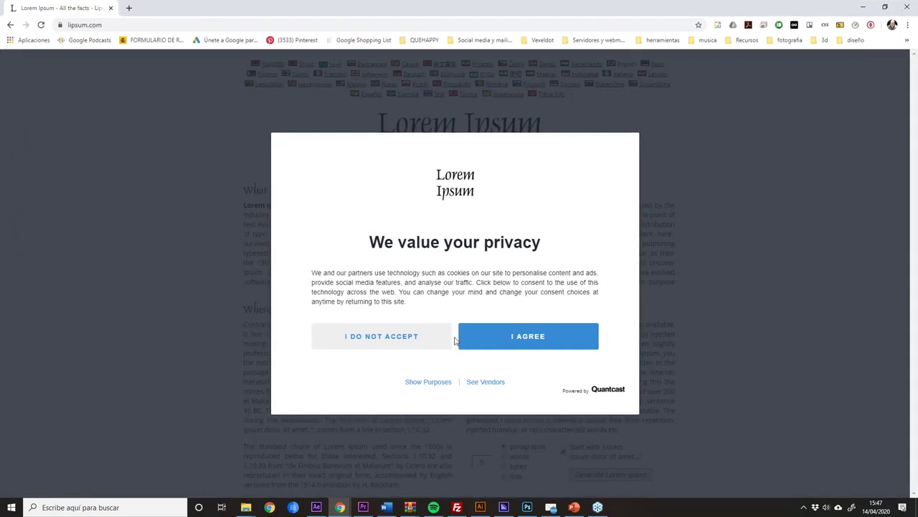
{"action": "left_click", "coordinate": [503, 330]}
{"action": "scroll", "coordinate": [483, 284], "scroll_direction": "down", "scroll_amount": 5}
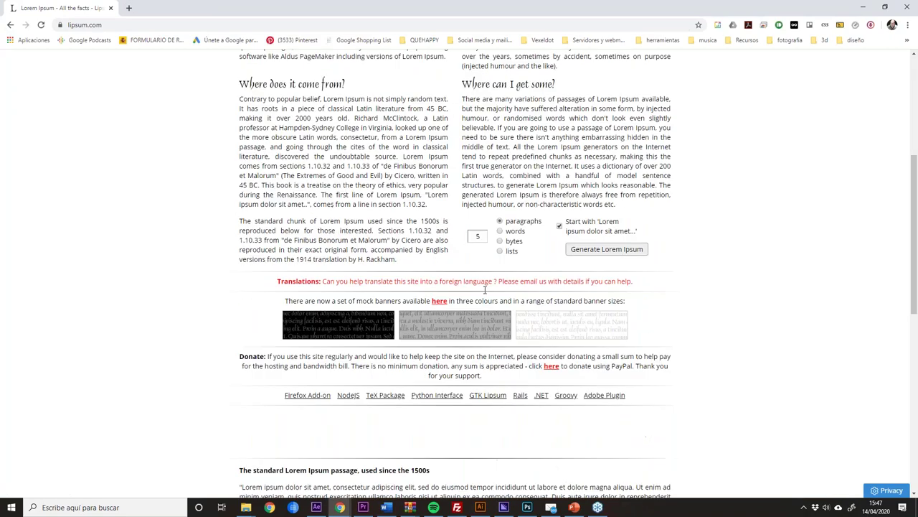
{"action": "left_click", "coordinate": [543, 277]}
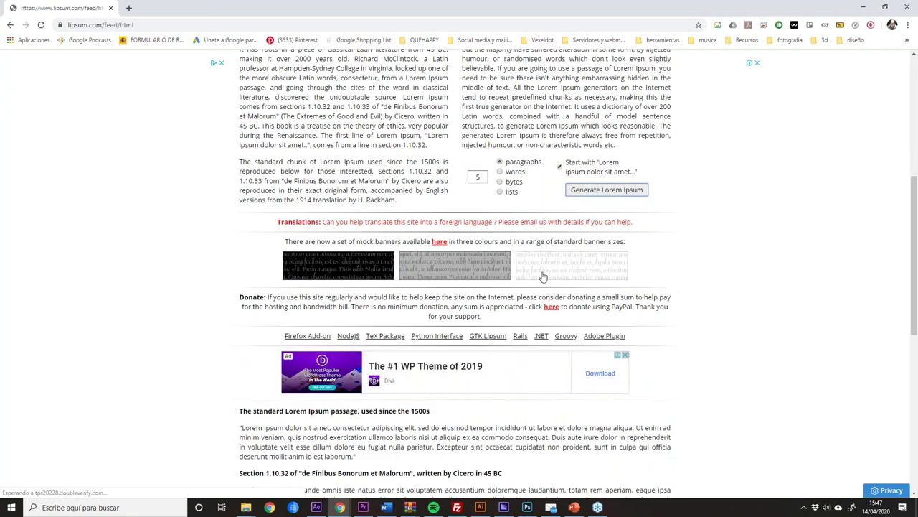
{"action": "scroll", "coordinate": [349, 228], "scroll_direction": "down", "scroll_amount": 1}
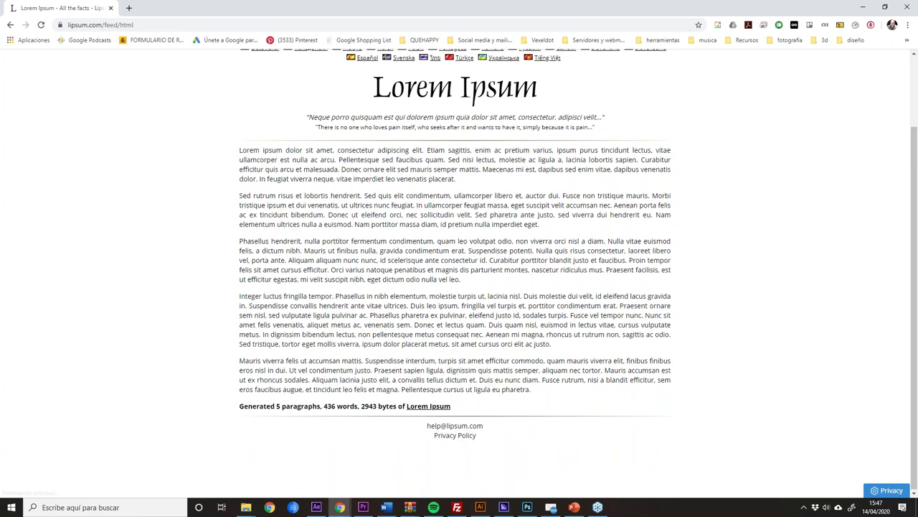
{"action": "left_click_drag", "start_coordinate": [240, 150], "coordinate": [614, 393]}
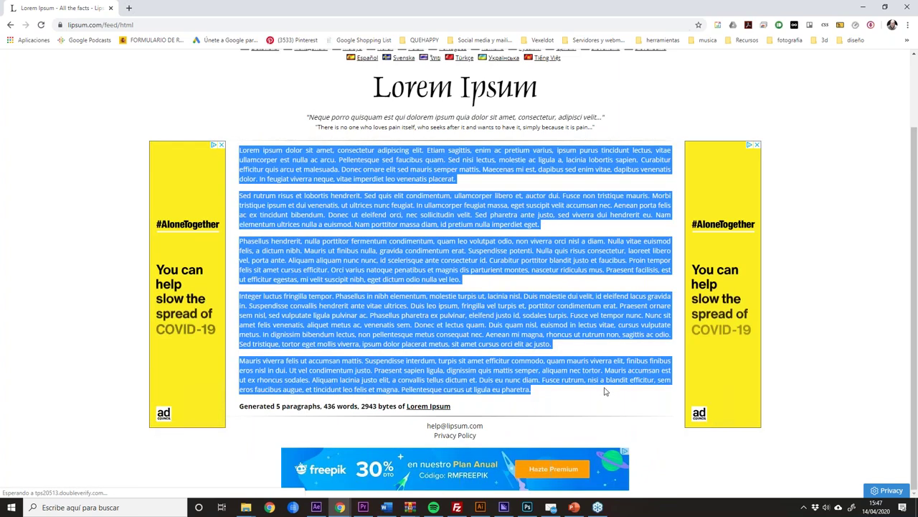
Return to the WordPress page editor and paste the five Lorem Ipsum paragraphs into the empty block below the "Quienes Somos" title.
{"action": "left_click", "coordinate": [862, 8]}
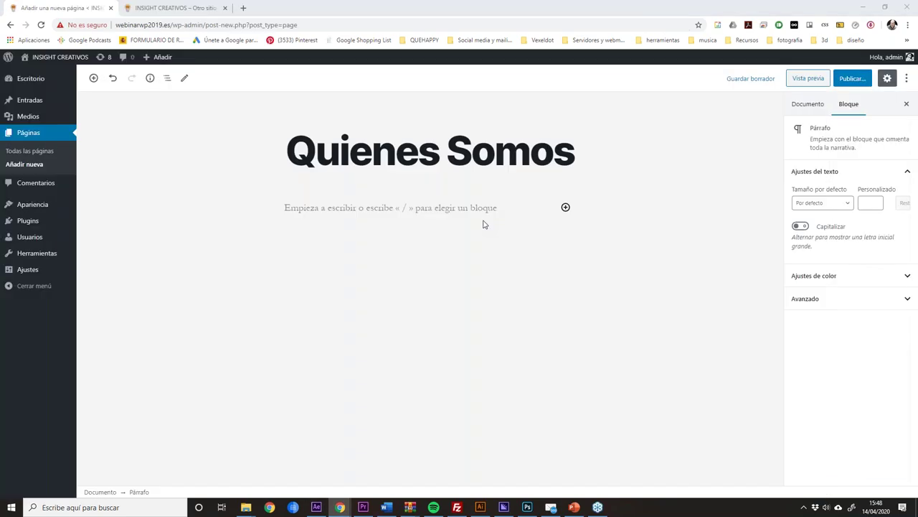
{"action": "left_click", "coordinate": [428, 212]}
{"action": "key", "text": "ctrl+v"}
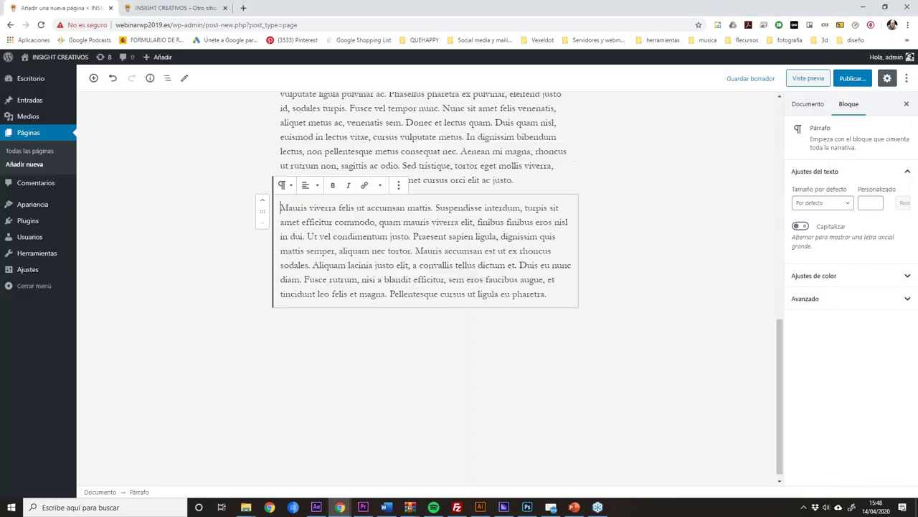
{"action": "scroll", "coordinate": [635, 319], "scroll_direction": "up", "scroll_amount": 8}
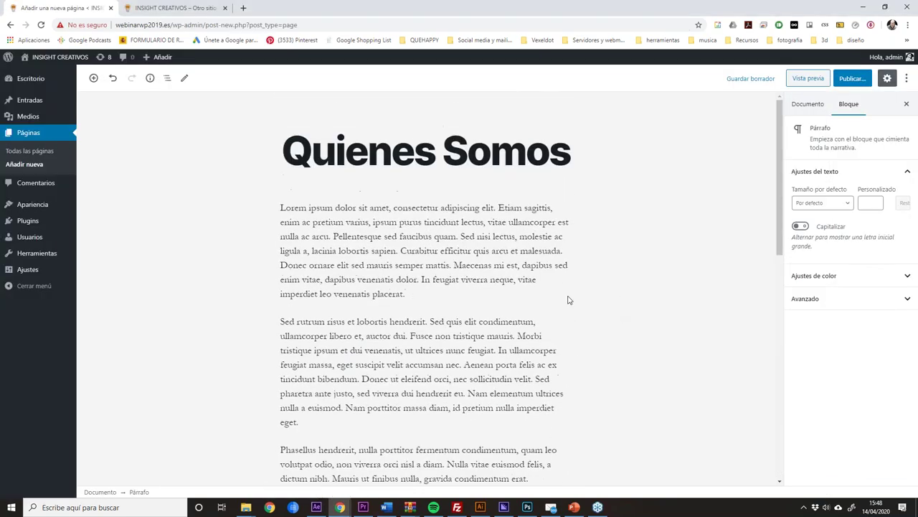
{"action": "left_click", "coordinate": [660, 243]}
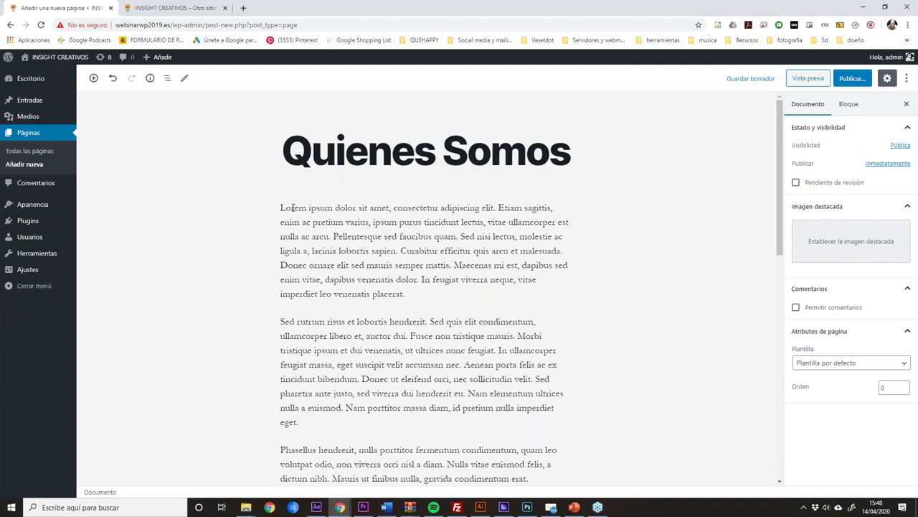
{"action": "left_click_drag", "start_coordinate": [328, 222], "coordinate": [491, 393]}
{"action": "left_click", "coordinate": [491, 393]}
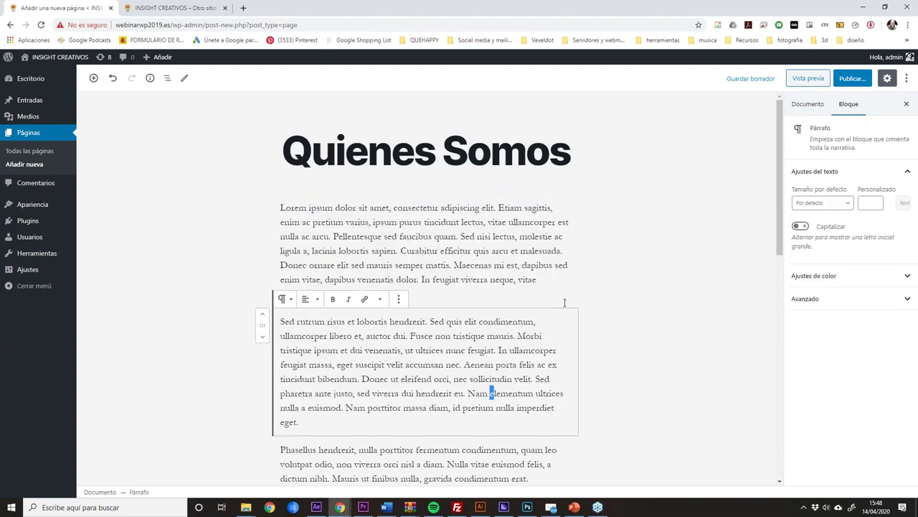
{"action": "left_click", "coordinate": [293, 235]}
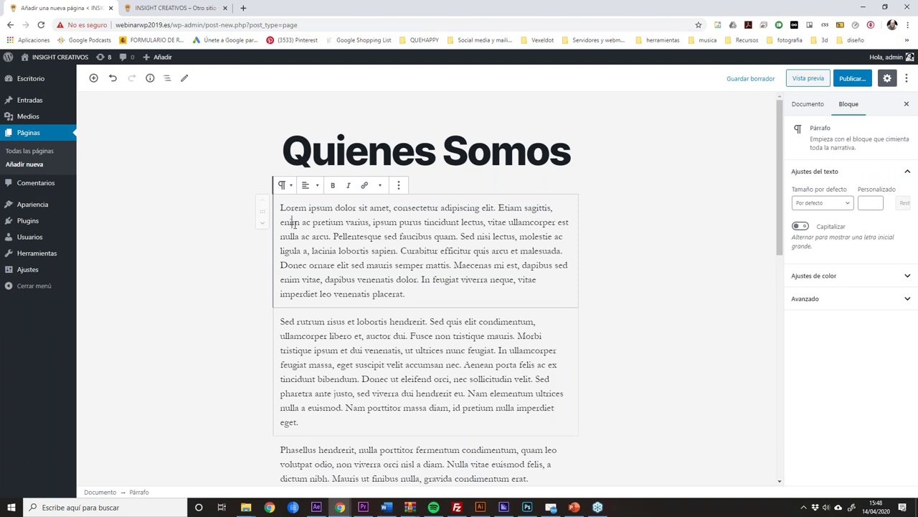
{"action": "left_click", "coordinate": [462, 178]}
Add an Imagen block to the page and move it up between the second and third paragraphs.
{"action": "left_click", "coordinate": [94, 77]}
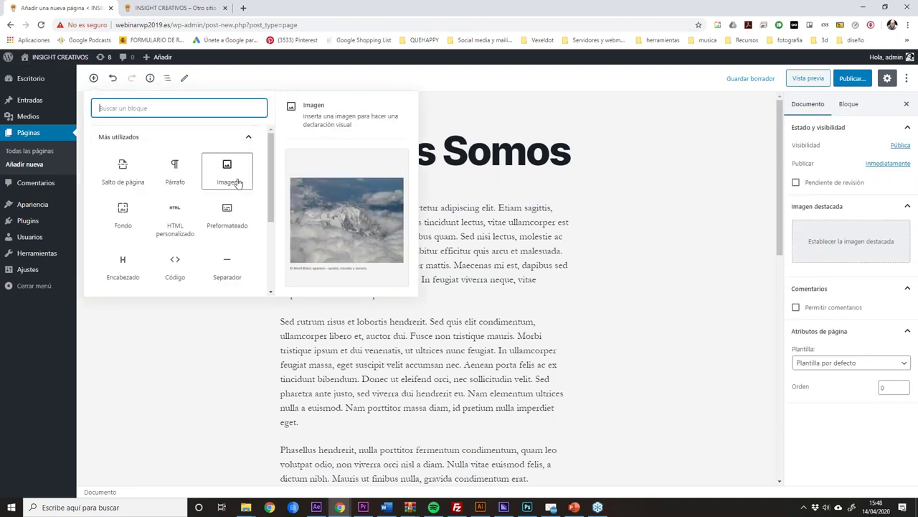
{"action": "left_click", "coordinate": [232, 180]}
{"action": "left_click_drag", "start_coordinate": [264, 398], "coordinate": [267, 108]}
{"action": "scroll", "coordinate": [266, 374], "scroll_direction": "up", "scroll_amount": 4}
{"action": "left_click_drag", "start_coordinate": [263, 360], "coordinate": [280, 215]}
{"action": "scroll", "coordinate": [280, 216], "scroll_direction": "up", "scroll_amount": 2}
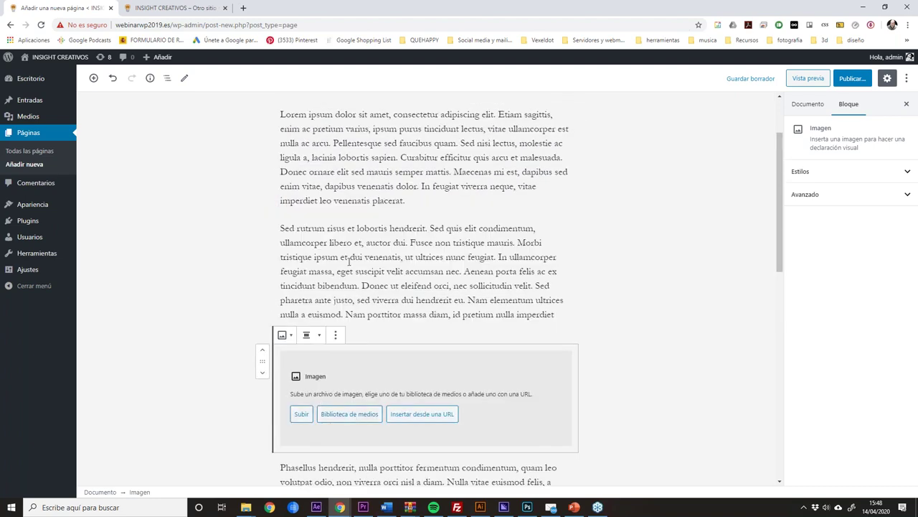
Fill the empty image block with the macarons photo from the media library and review it on the page.
{"action": "scroll", "coordinate": [349, 265], "scroll_direction": "down", "scroll_amount": 3}
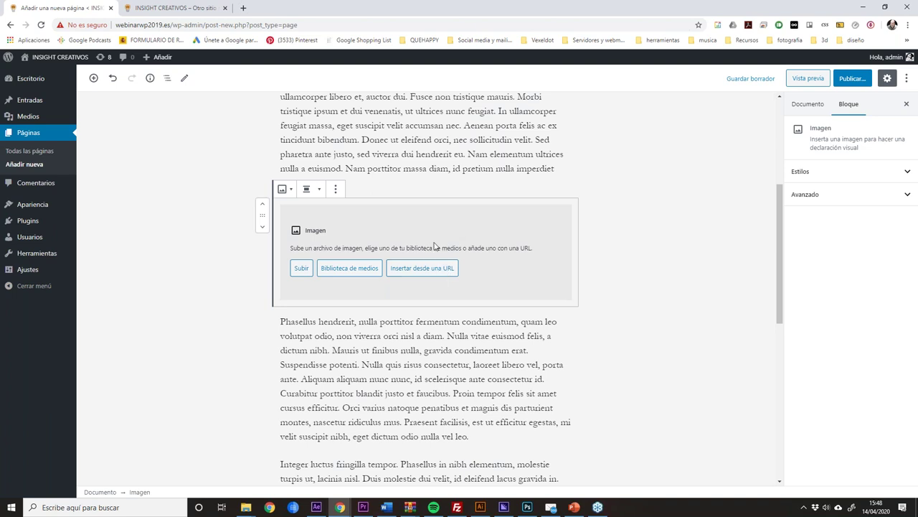
{"action": "left_click", "coordinate": [349, 267]}
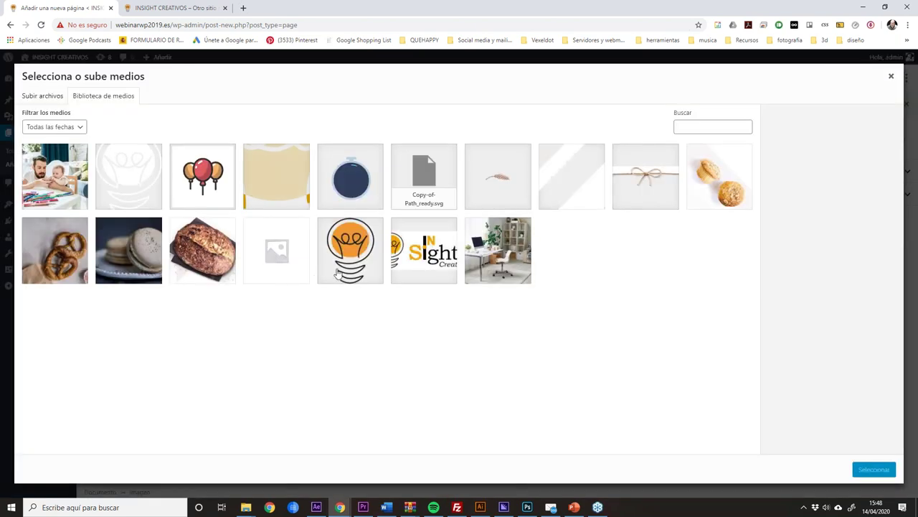
{"action": "left_click", "coordinate": [131, 262]}
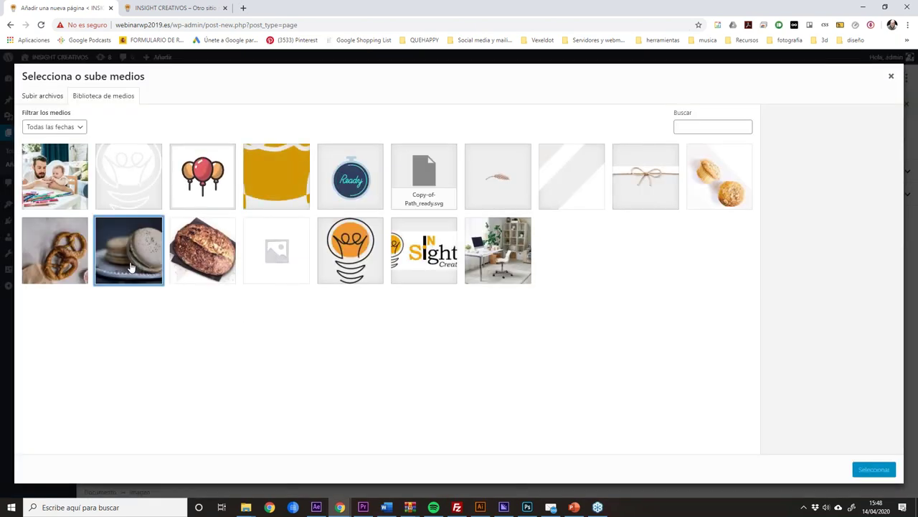
{"action": "left_click", "coordinate": [874, 469]}
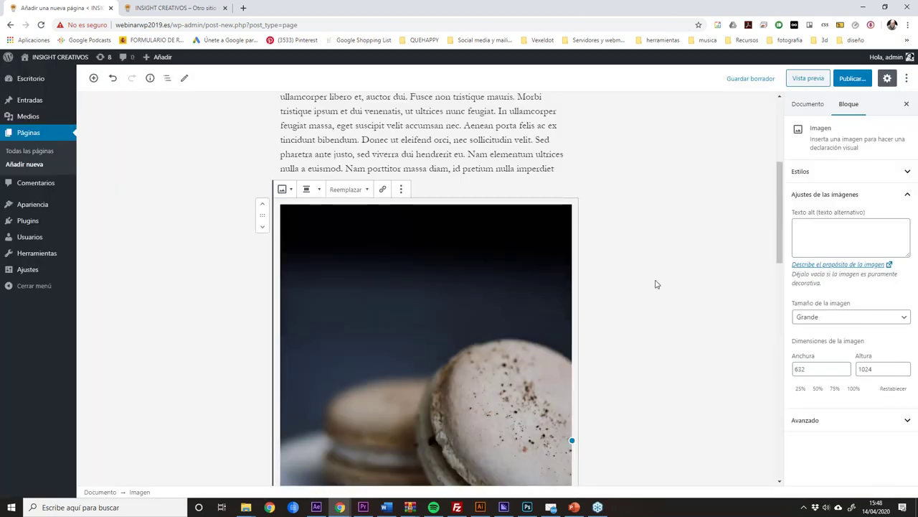
{"action": "left_click", "coordinate": [725, 334]}
{"action": "scroll", "coordinate": [727, 336], "scroll_direction": "down", "scroll_amount": 4}
{"action": "scroll", "coordinate": [727, 336], "scroll_direction": "up", "scroll_amount": 3}
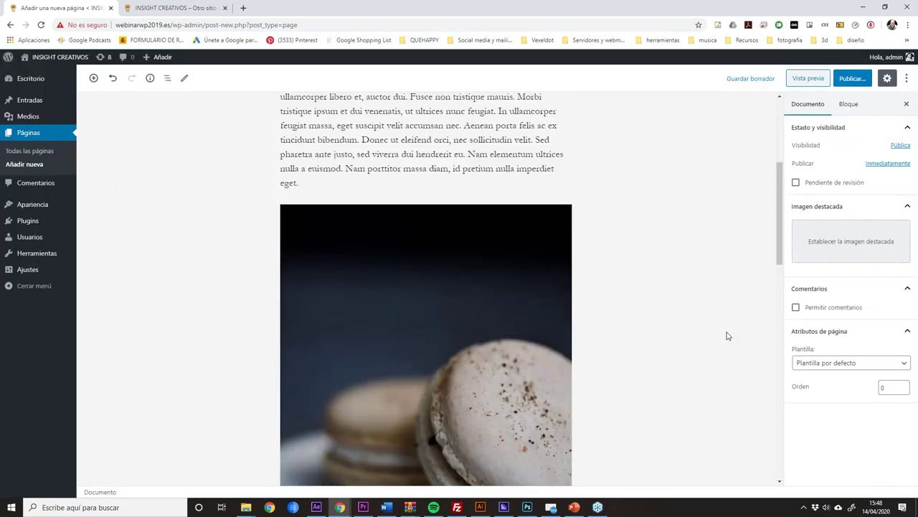
Select the macarons image block to access its alignment options.
{"action": "left_click", "coordinate": [434, 325]}
{"action": "scroll", "coordinate": [434, 325], "scroll_direction": "down", "scroll_amount": 2}
{"action": "scroll", "coordinate": [320, 172], "scroll_direction": "up", "scroll_amount": 1}
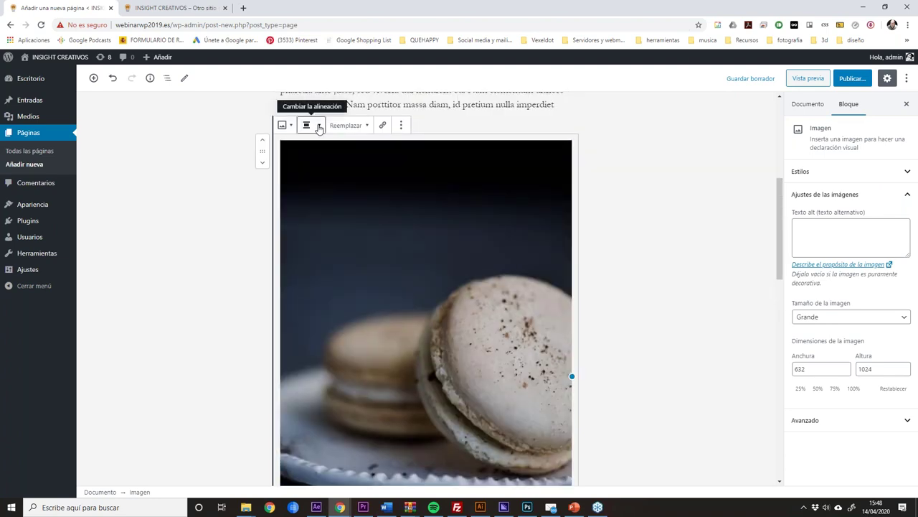
Replace the macaron image in the page with foto02.jpg from the media library.
{"action": "left_click", "coordinate": [366, 127]}
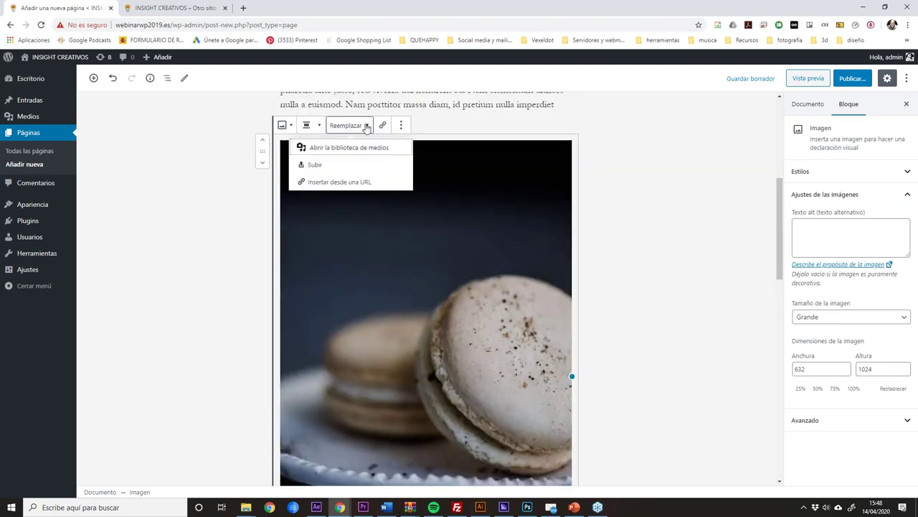
{"action": "left_click", "coordinate": [340, 148]}
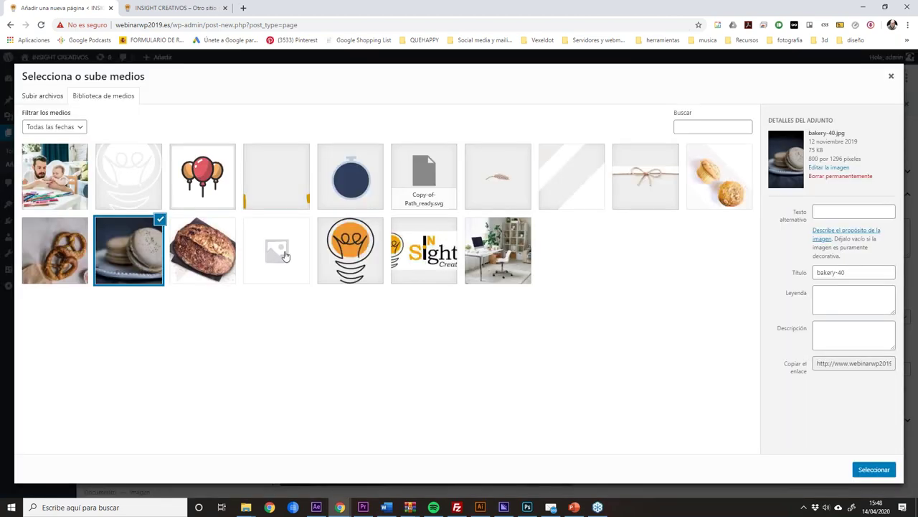
{"action": "left_click", "coordinate": [507, 259]}
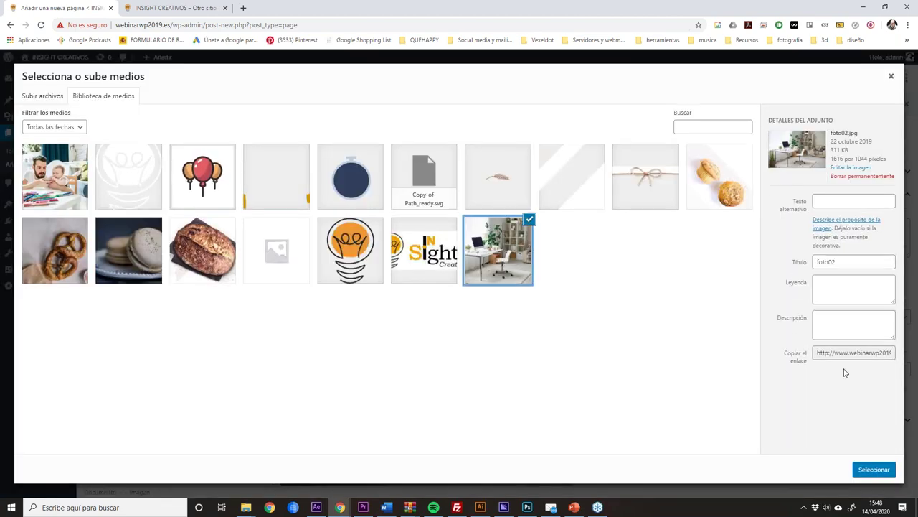
{"action": "left_click", "coordinate": [874, 469]}
{"action": "left_click", "coordinate": [680, 286]}
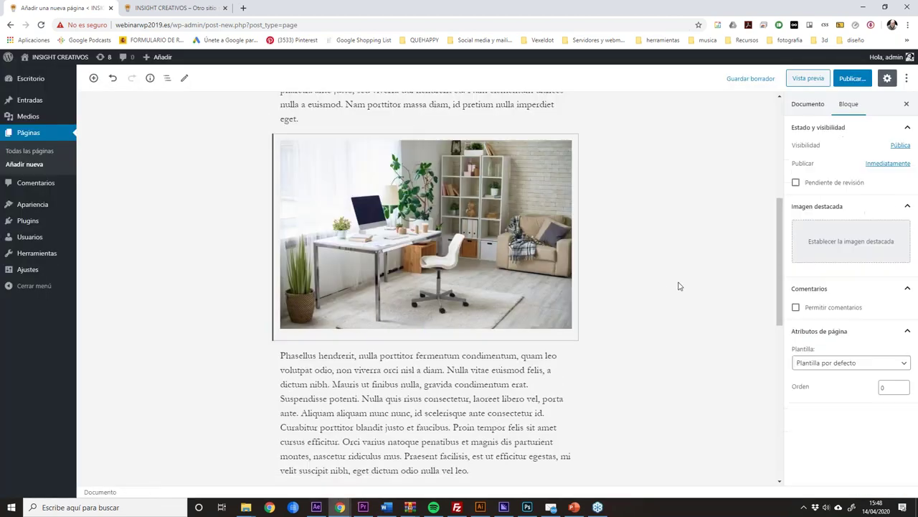
{"action": "scroll", "coordinate": [680, 286], "scroll_direction": "up", "scroll_amount": 4}
{"action": "scroll", "coordinate": [679, 285], "scroll_direction": "down", "scroll_amount": 8}
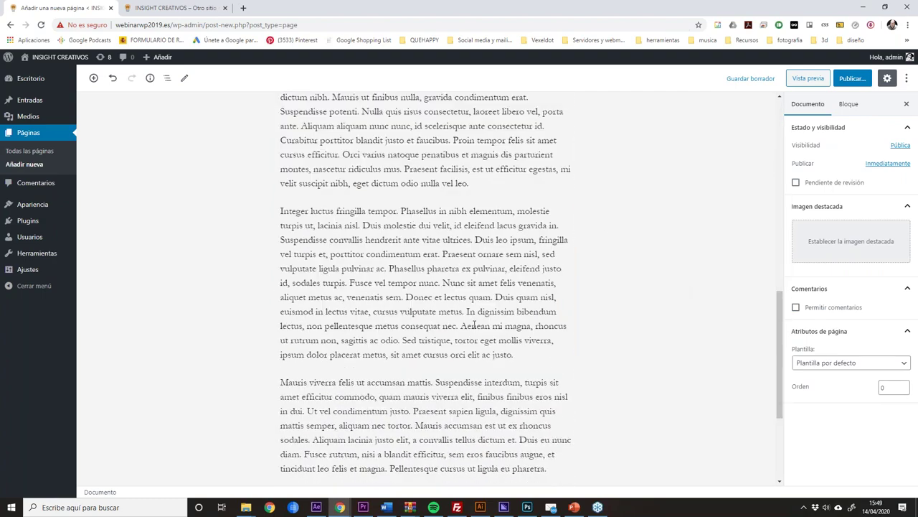
{"action": "scroll", "coordinate": [473, 325], "scroll_direction": "down", "scroll_amount": 3}
{"action": "scroll", "coordinate": [475, 345], "scroll_direction": "up", "scroll_amount": 10}
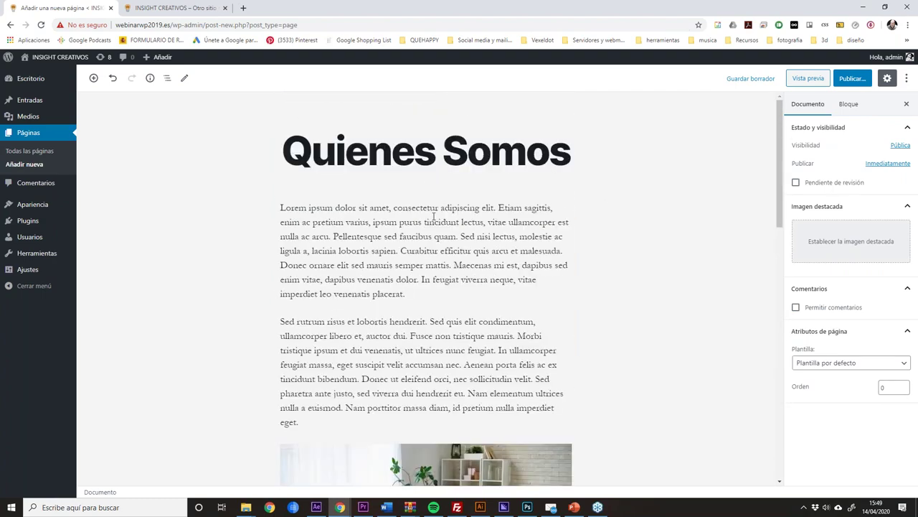
Try bold and italic formatting on the whole second paragraph.
{"action": "left_click", "coordinate": [433, 215]}
{"action": "left_click", "coordinate": [436, 336]}
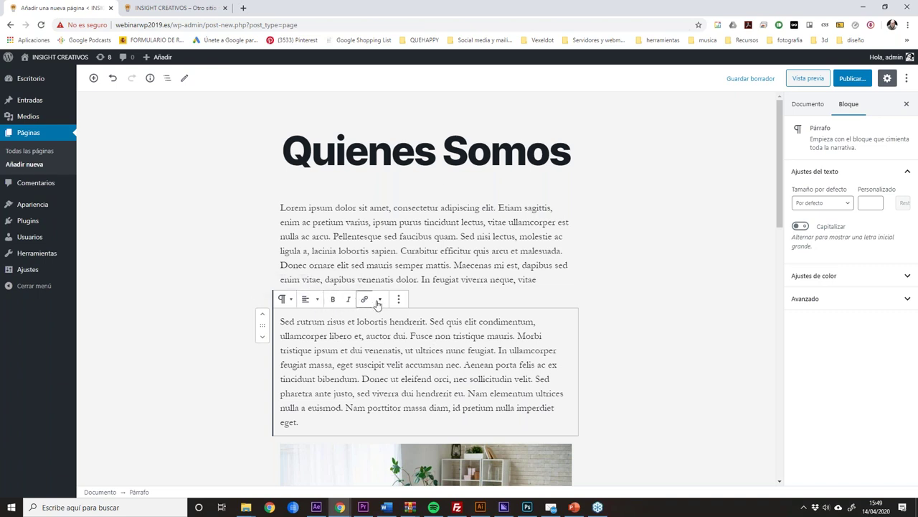
{"action": "left_click", "coordinate": [383, 300]}
{"action": "left_click", "coordinate": [491, 350]}
{"action": "triple_click", "coordinate": [372, 365]}
{"action": "left_click", "coordinate": [333, 299]}
{"action": "left_click", "coordinate": [337, 300]}
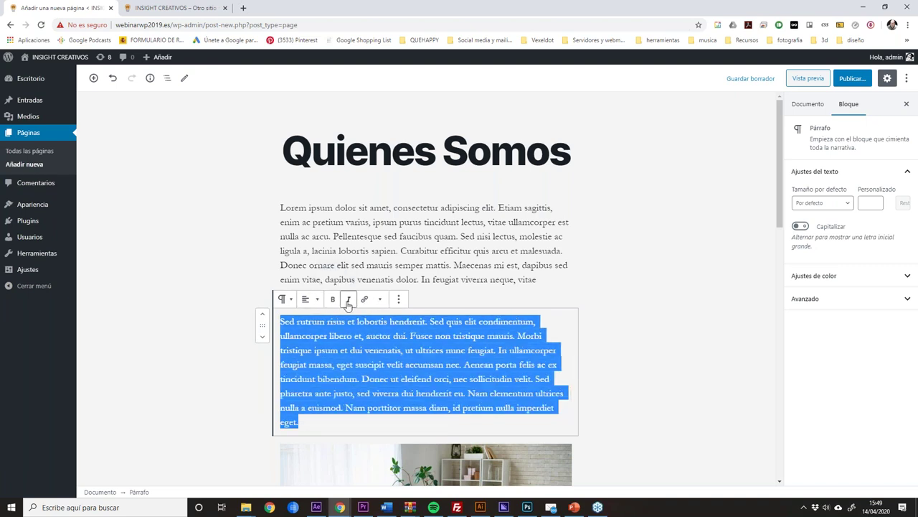
{"action": "left_click", "coordinate": [349, 300]}
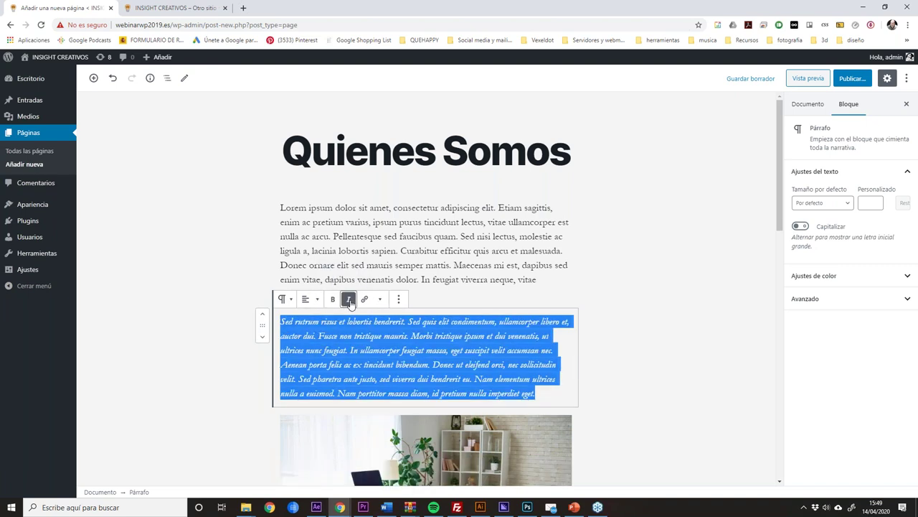
{"action": "left_click", "coordinate": [349, 300]}
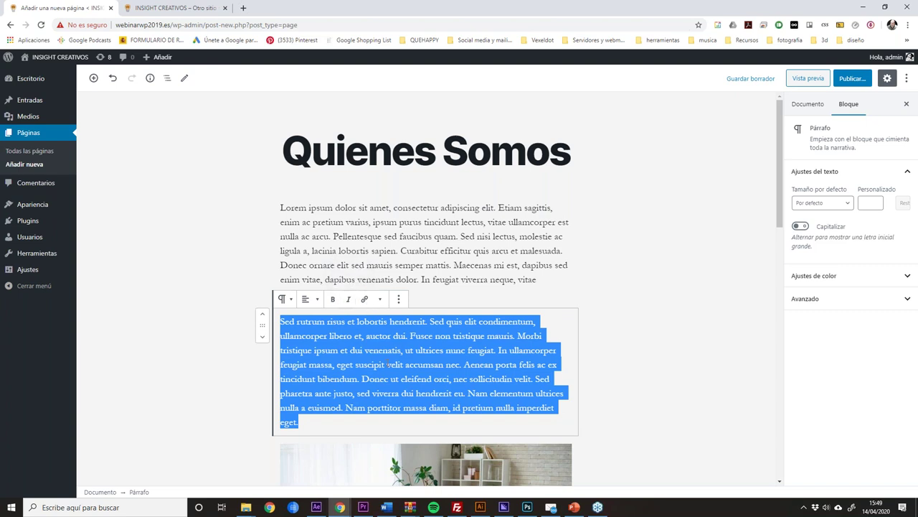
Try the link options on the word "auctor" in the second paragraph, including opening in a new tab.
{"action": "double_click", "coordinate": [378, 336]}
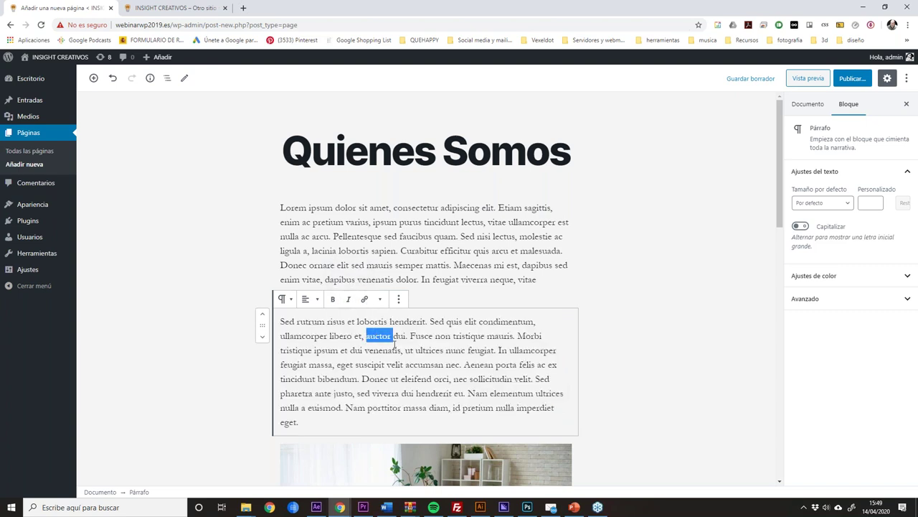
{"action": "left_click", "coordinate": [364, 298]}
{"action": "left_click", "coordinate": [318, 396]}
{"action": "left_click", "coordinate": [315, 395]}
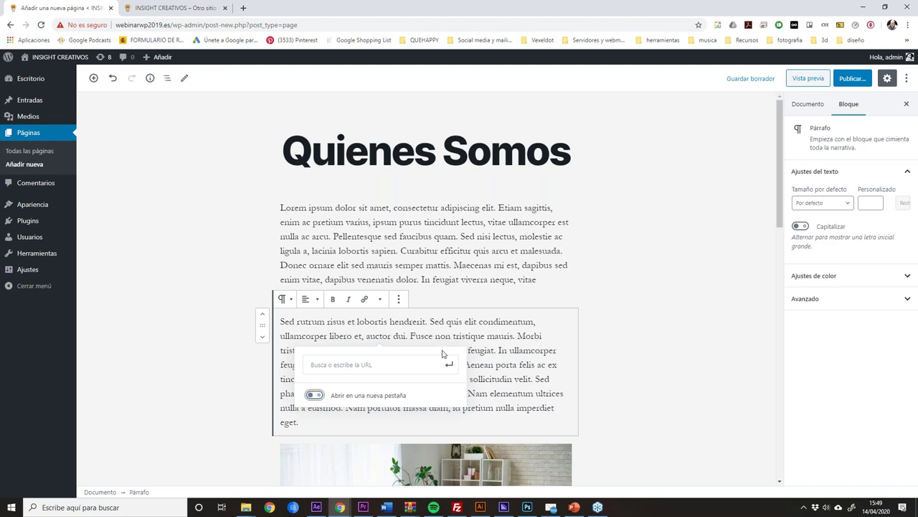
{"action": "left_click", "coordinate": [470, 331]}
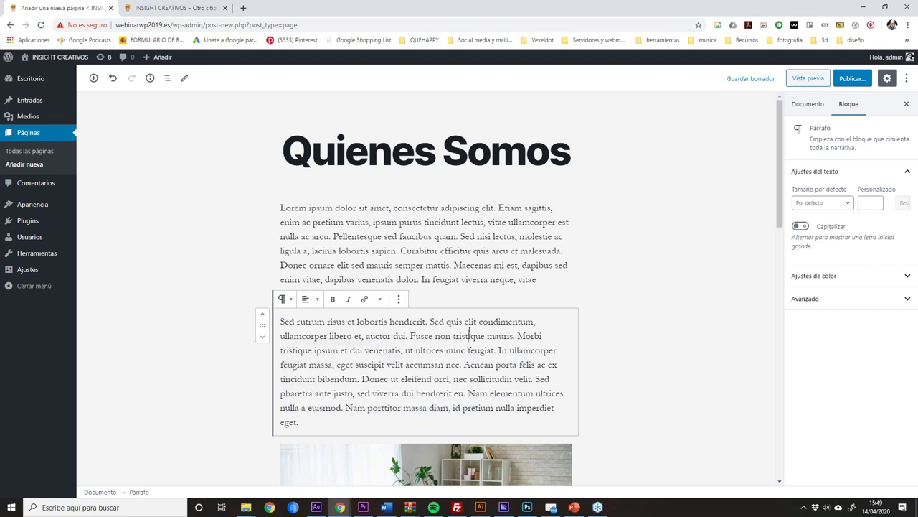
Color the second paragraph's text from "lobortis hendrerit" through "Fus" with the custom green #22c509.
{"action": "left_click", "coordinate": [379, 299]}
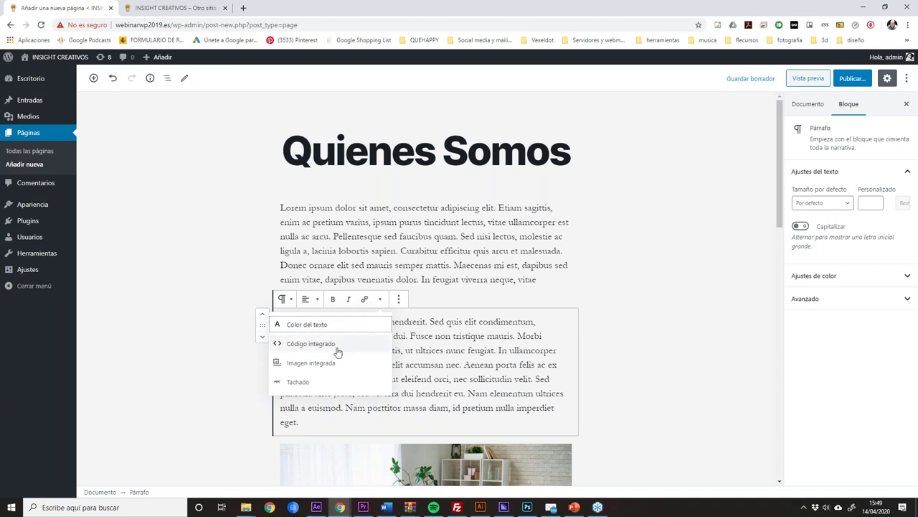
{"action": "left_click", "coordinate": [318, 326]}
{"action": "left_click_drag", "start_coordinate": [355, 322], "coordinate": [426, 334]}
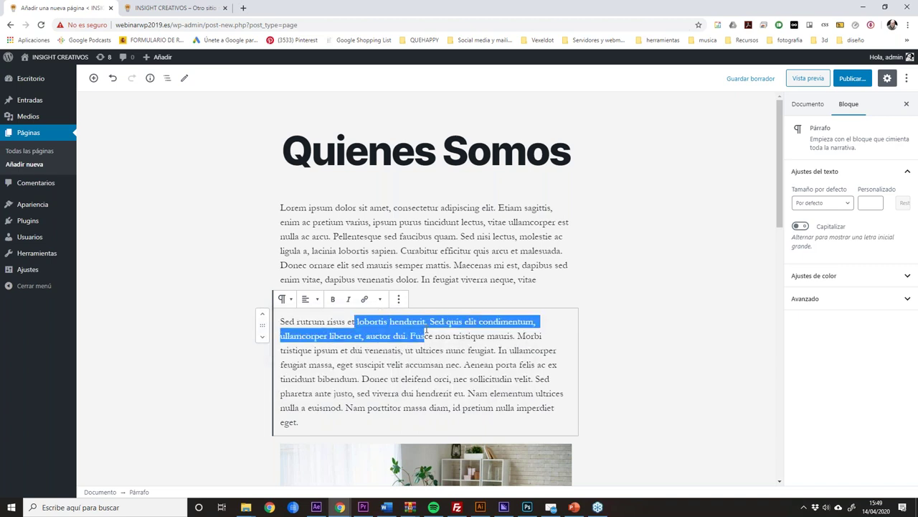
{"action": "left_click", "coordinate": [379, 298]}
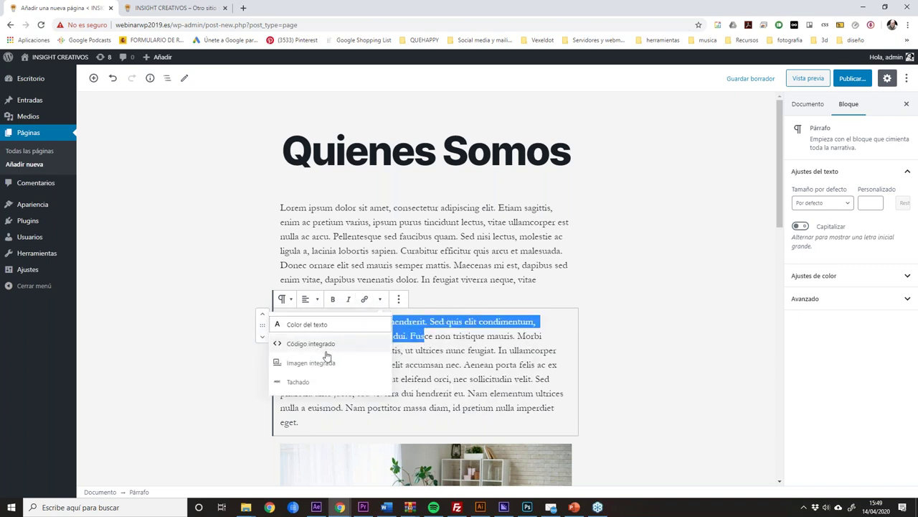
{"action": "left_click", "coordinate": [334, 324]}
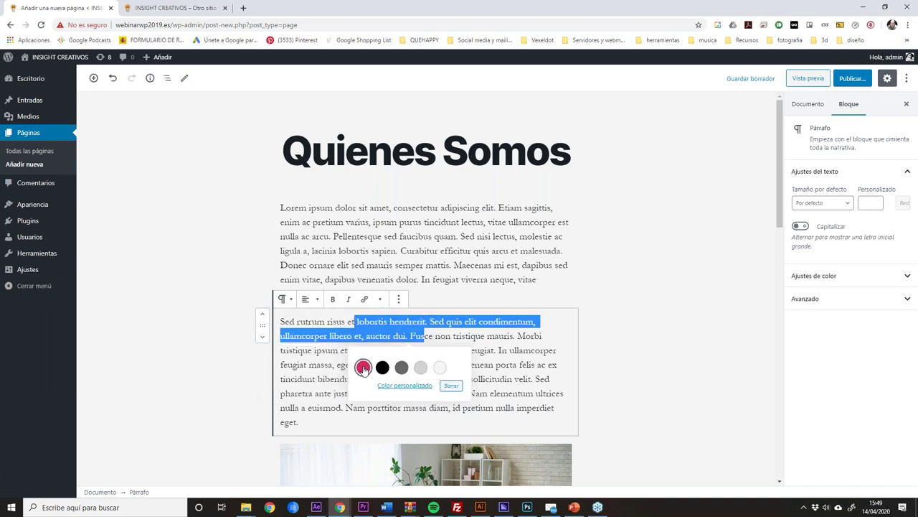
{"action": "left_click", "coordinate": [404, 385]}
{"action": "left_click_drag", "start_coordinate": [415, 334], "coordinate": [393, 334]}
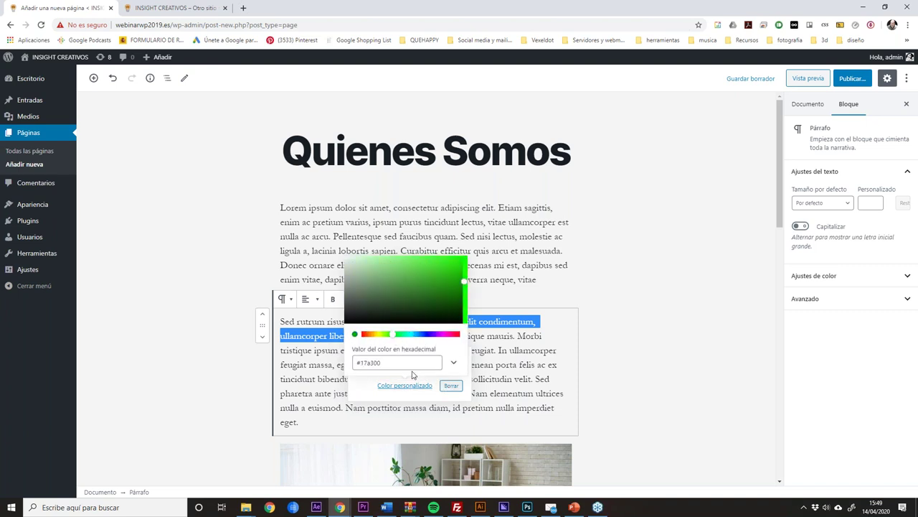
{"action": "left_click_drag", "start_coordinate": [464, 281], "coordinate": [463, 272]}
{"action": "left_click", "coordinate": [454, 363]}
{"action": "left_click", "coordinate": [404, 387]}
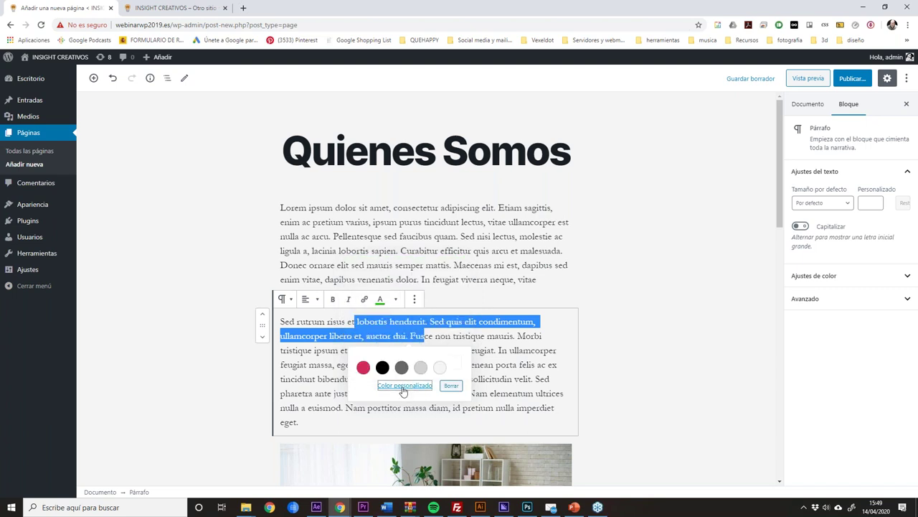
{"action": "left_click", "coordinate": [581, 347]}
{"action": "left_click", "coordinate": [464, 366]}
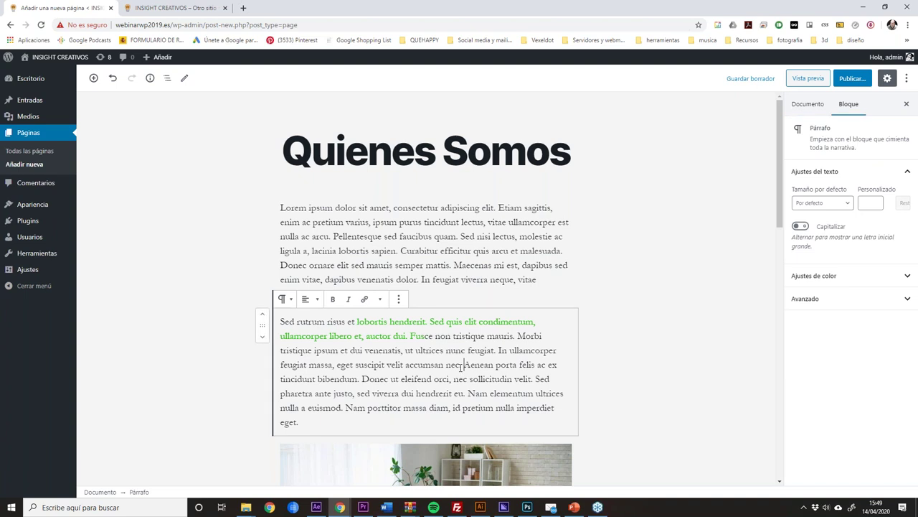
Inspect the second paragraph's HTML code, return the block to visual editing and review its other block options.
{"action": "left_click", "coordinate": [400, 300]}
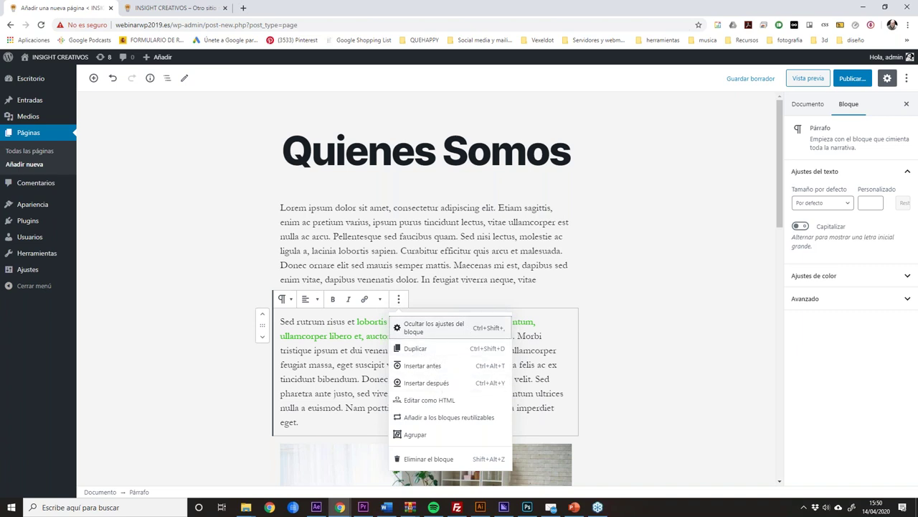
{"action": "left_click", "coordinate": [436, 406]}
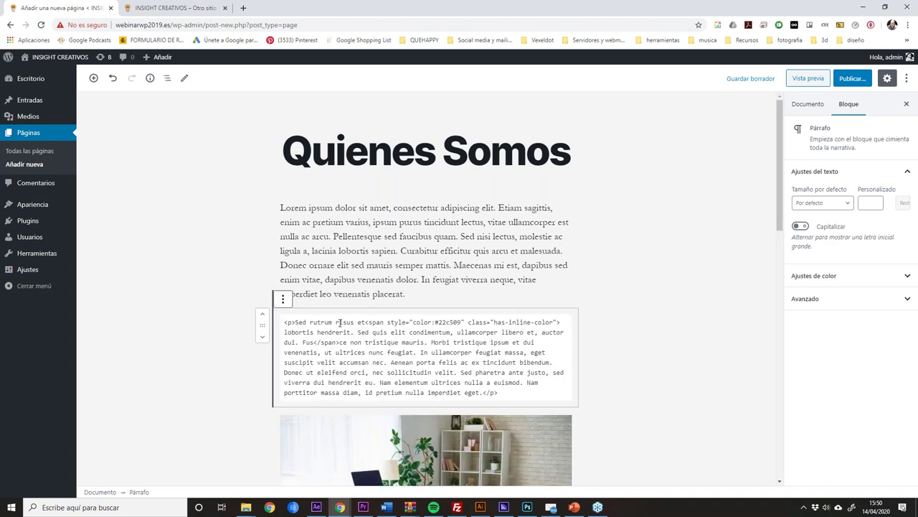
{"action": "left_click_drag", "start_coordinate": [284, 323], "coordinate": [512, 393]}
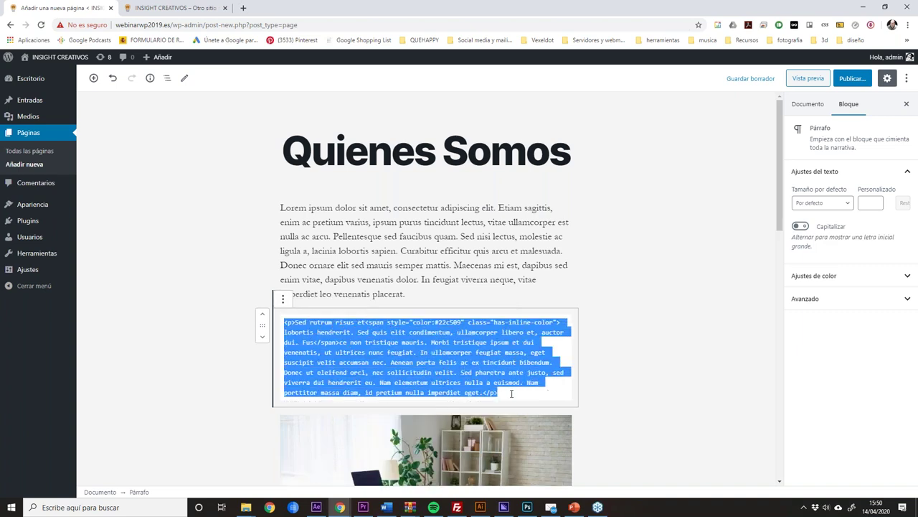
{"action": "left_click", "coordinate": [663, 303]}
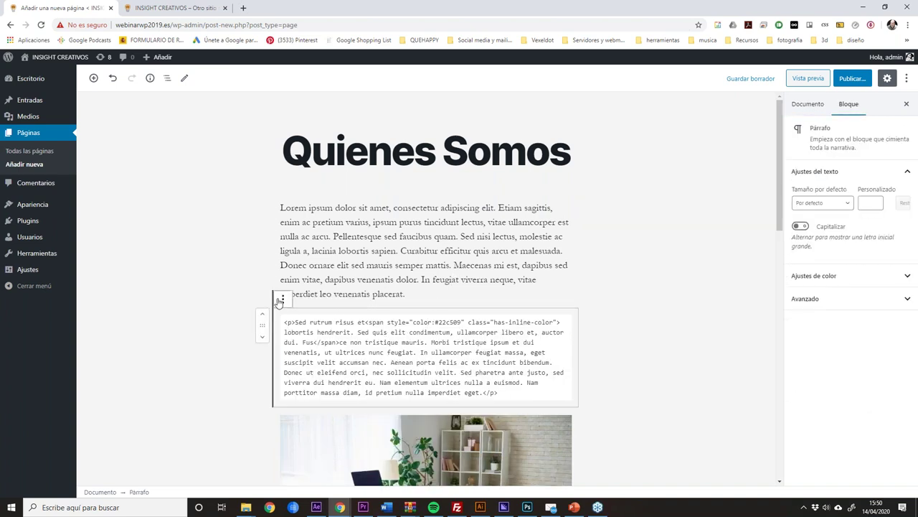
{"action": "left_click", "coordinate": [282, 298]}
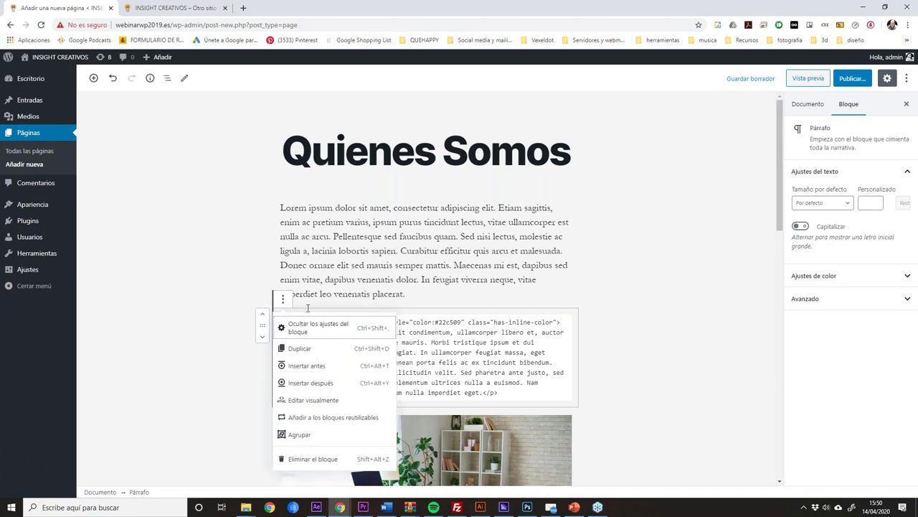
{"action": "left_click", "coordinate": [310, 401]}
{"action": "left_click", "coordinate": [333, 300]}
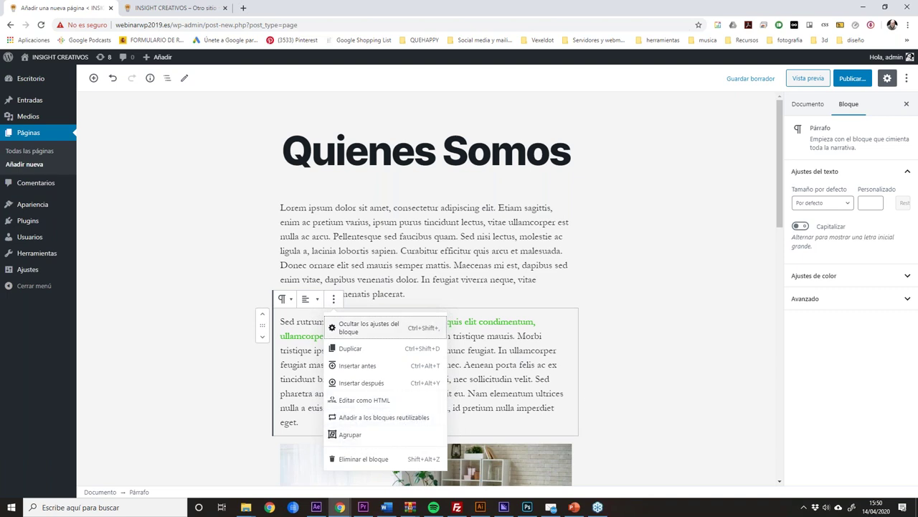
{"action": "left_click", "coordinate": [636, 281]}
Select the first two paragraphs and the office image in turn to compare their block toolbars and settings.
{"action": "left_click", "coordinate": [398, 224]}
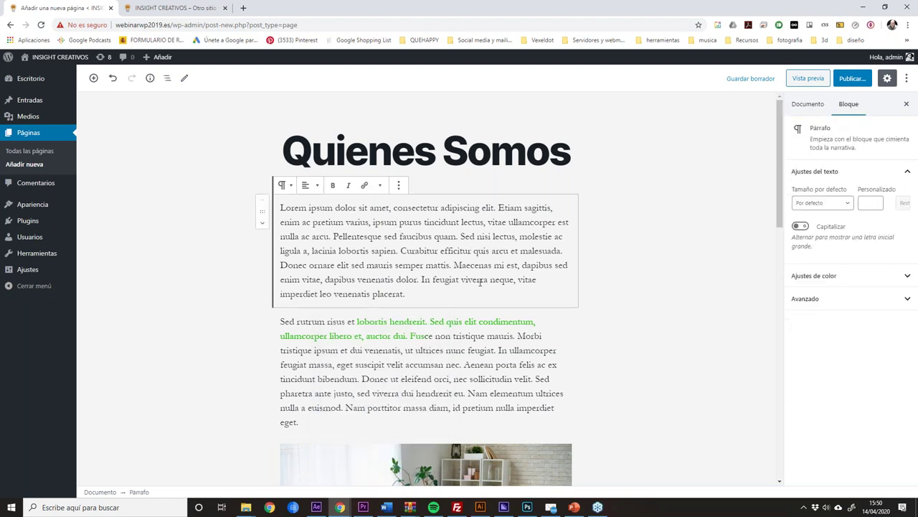
{"action": "scroll", "coordinate": [481, 280], "scroll_direction": "down", "scroll_amount": 2}
{"action": "scroll", "coordinate": [481, 280], "scroll_direction": "up", "scroll_amount": 2}
{"action": "left_click", "coordinate": [470, 352]}
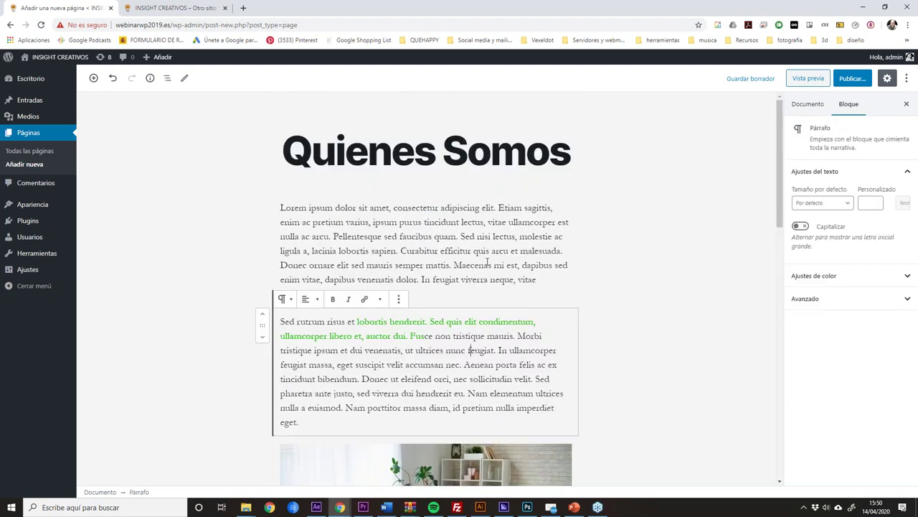
{"action": "left_click", "coordinate": [491, 471]}
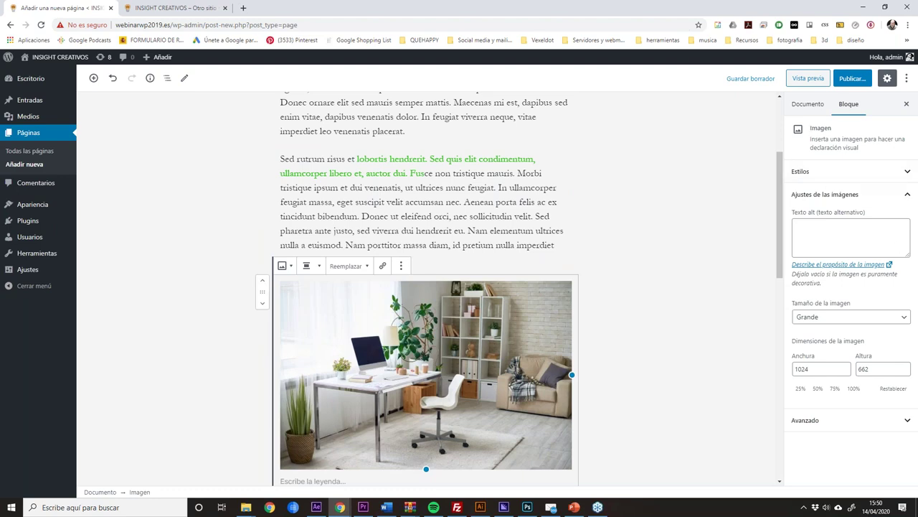
{"action": "scroll", "coordinate": [454, 317], "scroll_direction": "up", "scroll_amount": 3}
{"action": "left_click", "coordinate": [463, 251]}
{"action": "left_click", "coordinate": [472, 185]}
{"action": "left_click", "coordinate": [401, 326]}
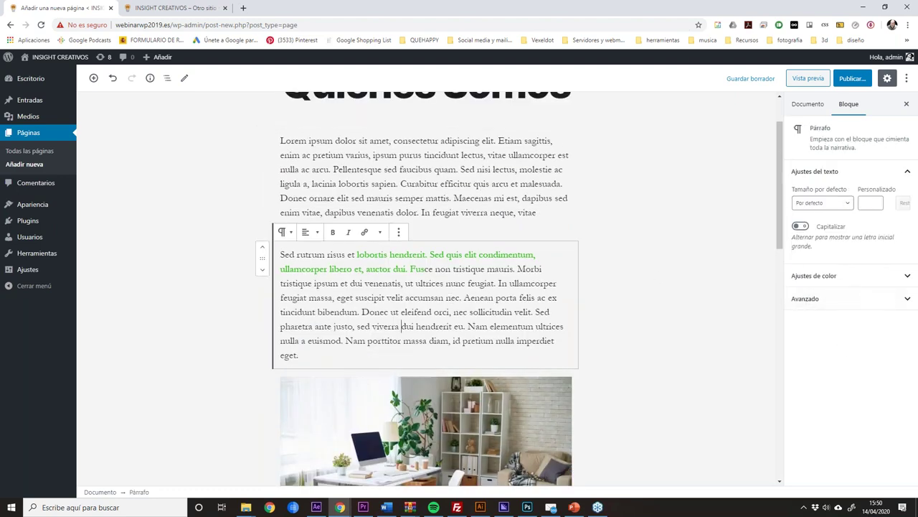
{"action": "left_click", "coordinate": [443, 424]}
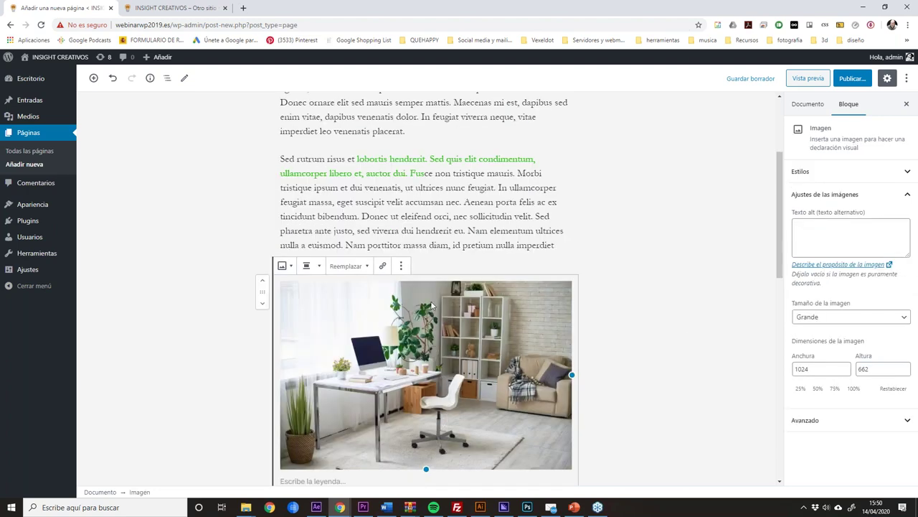
{"action": "scroll", "coordinate": [363, 298], "scroll_direction": "up", "scroll_amount": 3}
Browse the block library, previewing the Imagen, Lista and Medios y texto blocks and the Elementos de diseño category.
{"action": "left_click", "coordinate": [93, 78]}
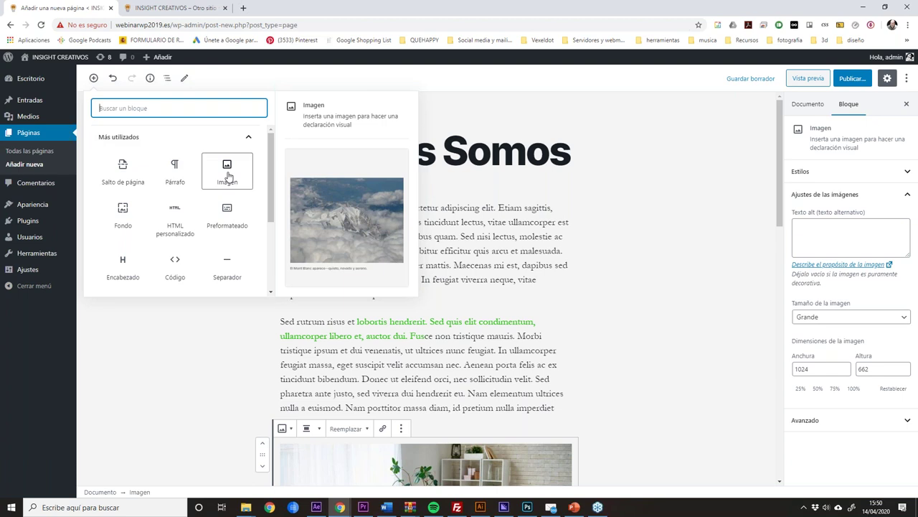
{"action": "left_click", "coordinate": [488, 224]}
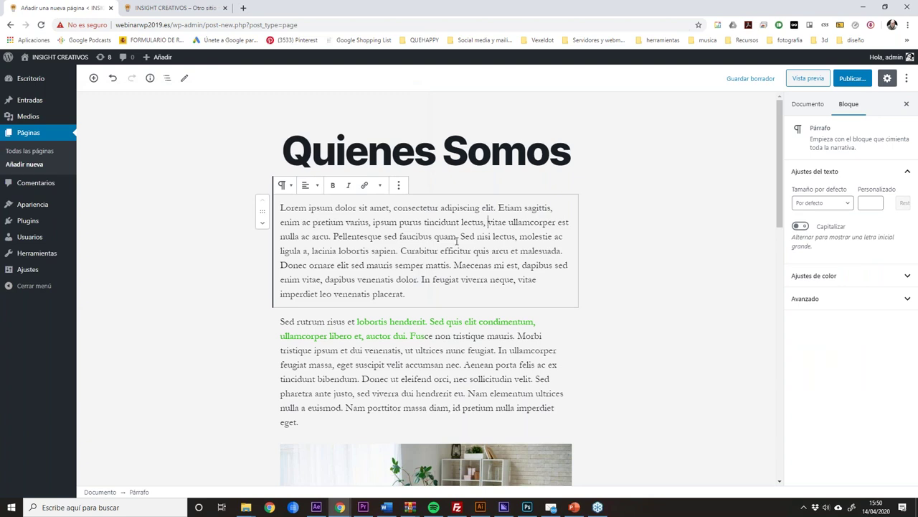
{"action": "left_click", "coordinate": [617, 235]}
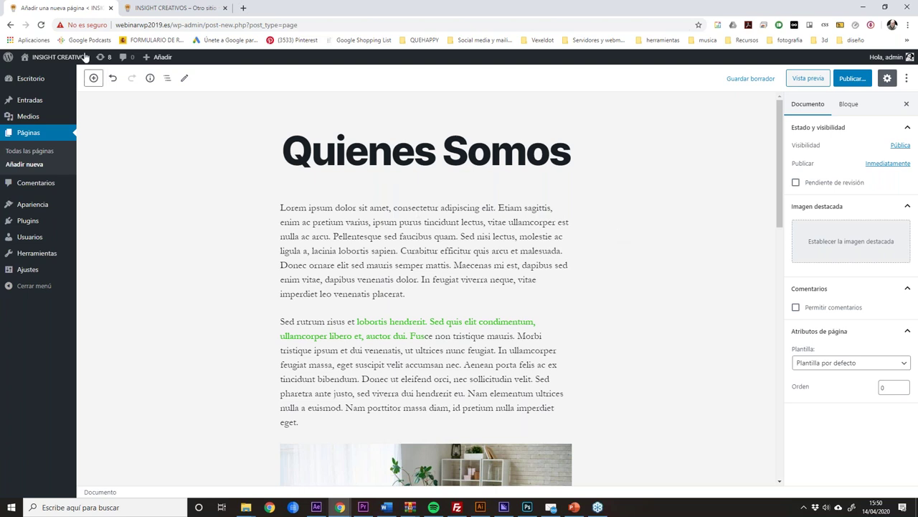
{"action": "left_click", "coordinate": [94, 79]}
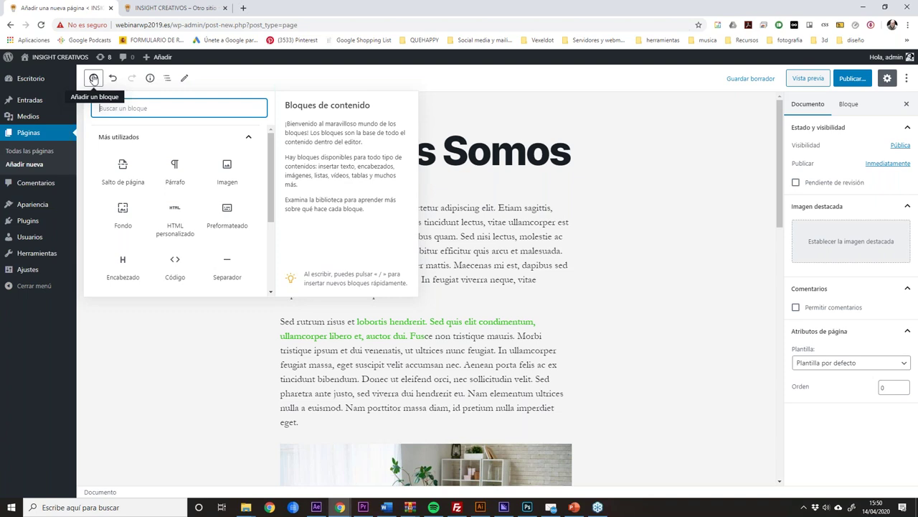
{"action": "scroll", "coordinate": [244, 222], "scroll_direction": "down", "scroll_amount": 3}
{"action": "scroll", "coordinate": [243, 224], "scroll_direction": "up", "scroll_amount": 1}
{"action": "scroll", "coordinate": [244, 225], "scroll_direction": "down", "scroll_amount": 1}
{"action": "left_click", "coordinate": [237, 219]}
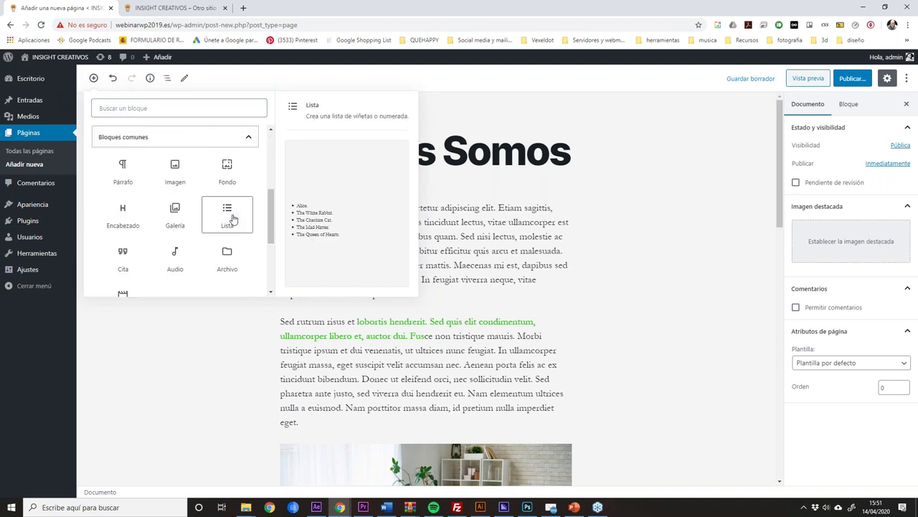
{"action": "scroll", "coordinate": [239, 212], "scroll_direction": "down", "scroll_amount": 2}
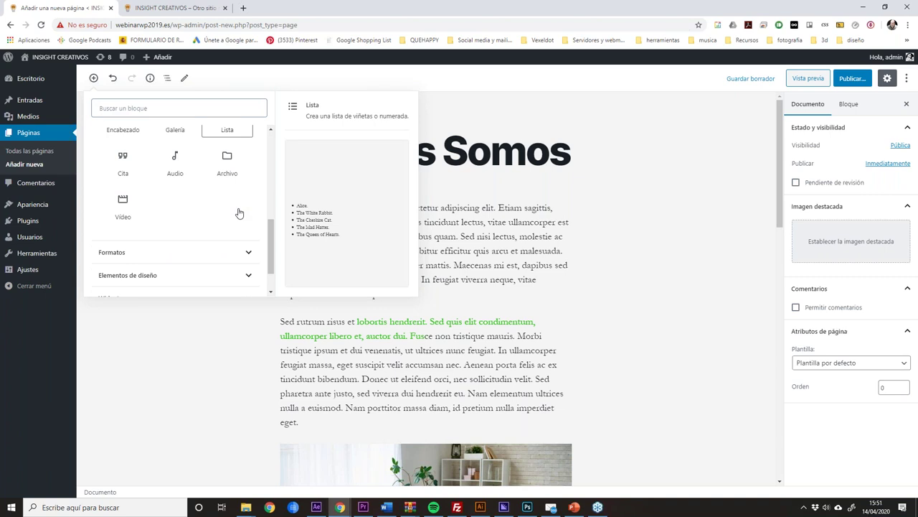
{"action": "scroll", "coordinate": [239, 213], "scroll_direction": "down", "scroll_amount": 1}
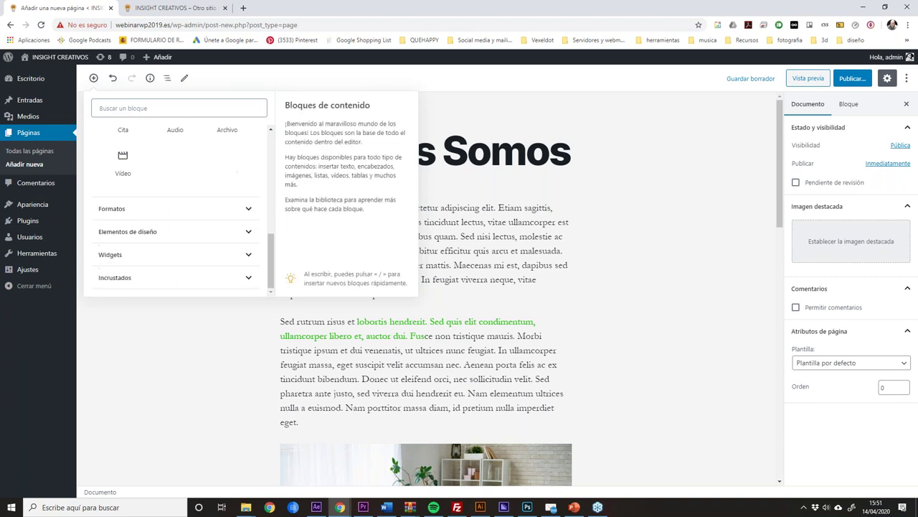
{"action": "left_click", "coordinate": [248, 234]}
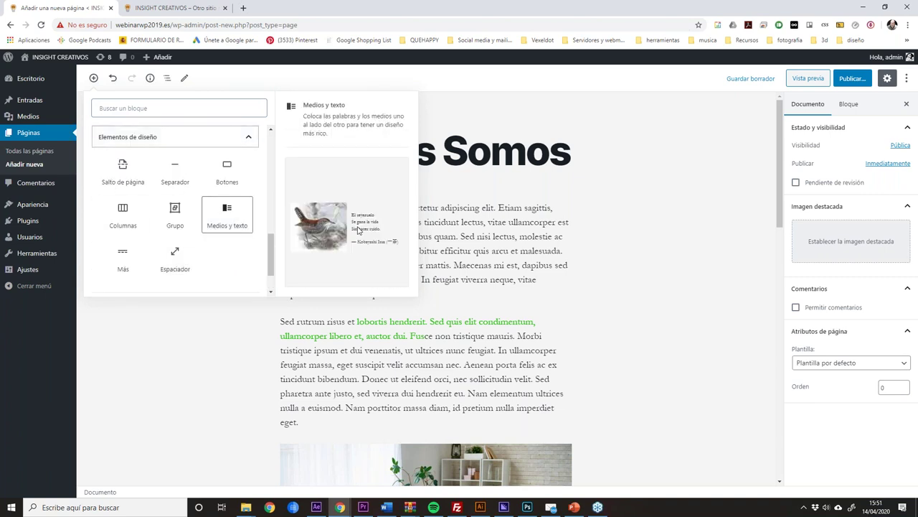
{"action": "left_click", "coordinate": [648, 254]}
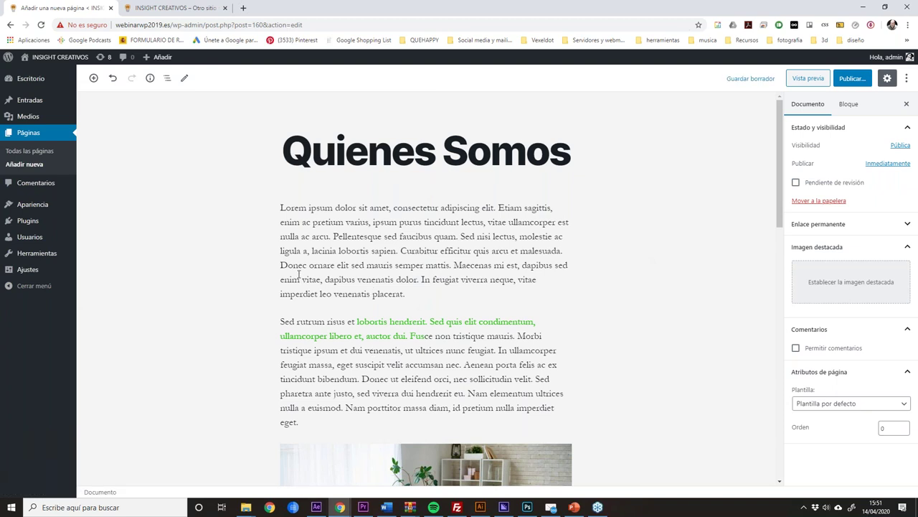
Add an empty image block at the end of the page and remove it again.
{"action": "left_click", "coordinate": [93, 78]}
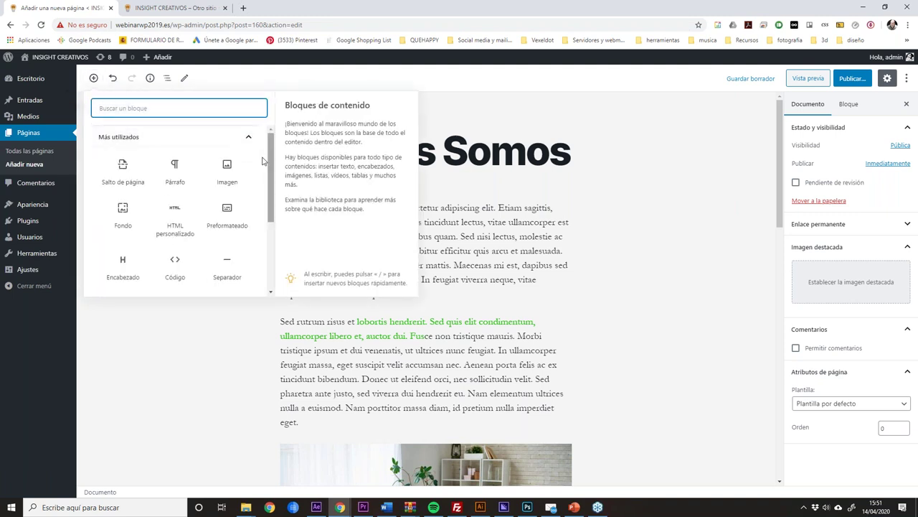
{"action": "left_click", "coordinate": [227, 171]}
{"action": "scroll", "coordinate": [471, 292], "scroll_direction": "down", "scroll_amount": 3}
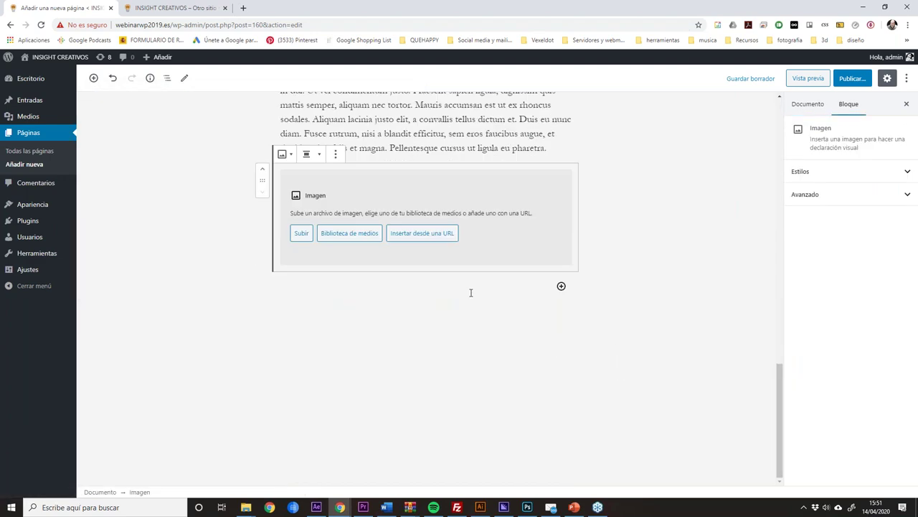
{"action": "left_click", "coordinate": [335, 154]}
{"action": "left_click", "coordinate": [366, 314]}
Insert a new block after the first paragraph and make it an image block.
{"action": "scroll", "coordinate": [337, 273], "scroll_direction": "up", "scroll_amount": 10}
{"action": "left_click", "coordinate": [327, 266]}
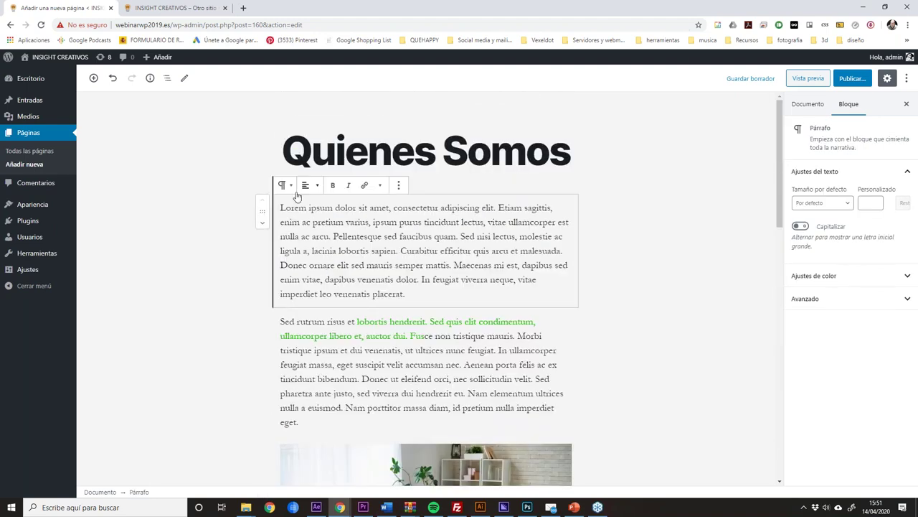
{"action": "left_click", "coordinate": [399, 185]}
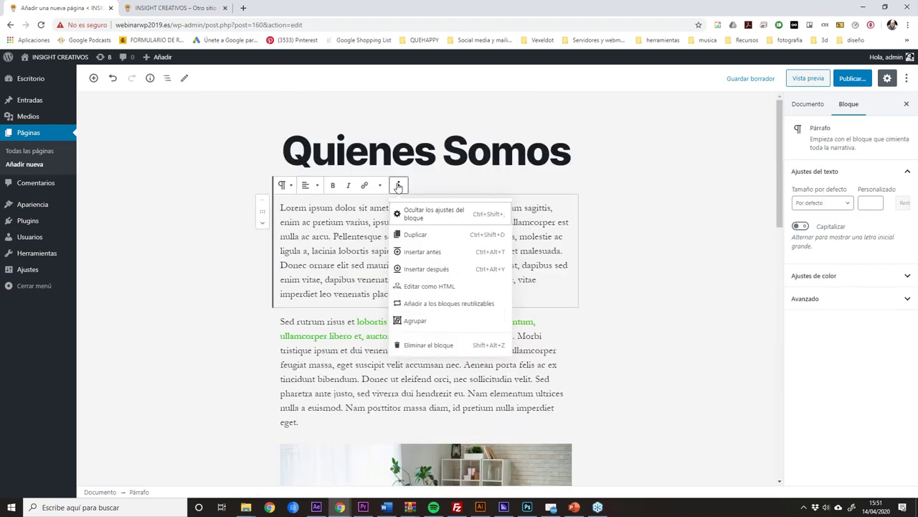
{"action": "left_click", "coordinate": [404, 273]}
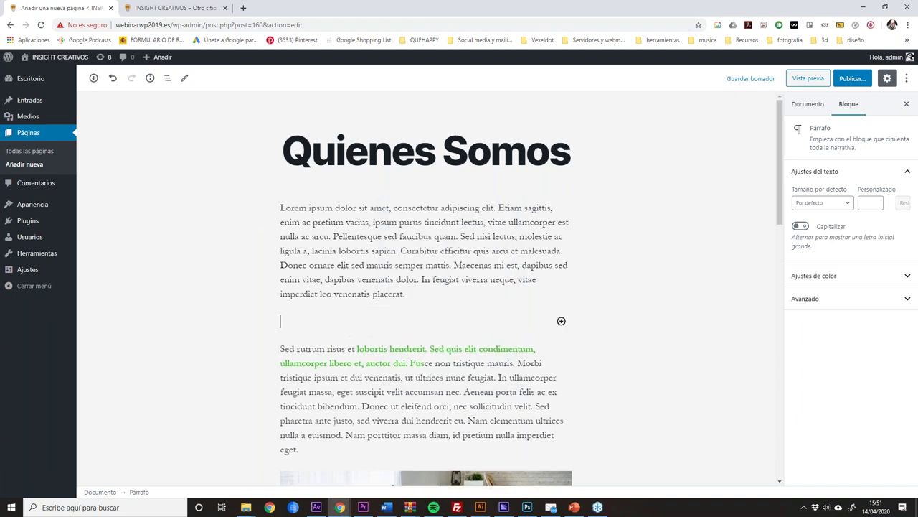
{"action": "left_click", "coordinate": [561, 322]}
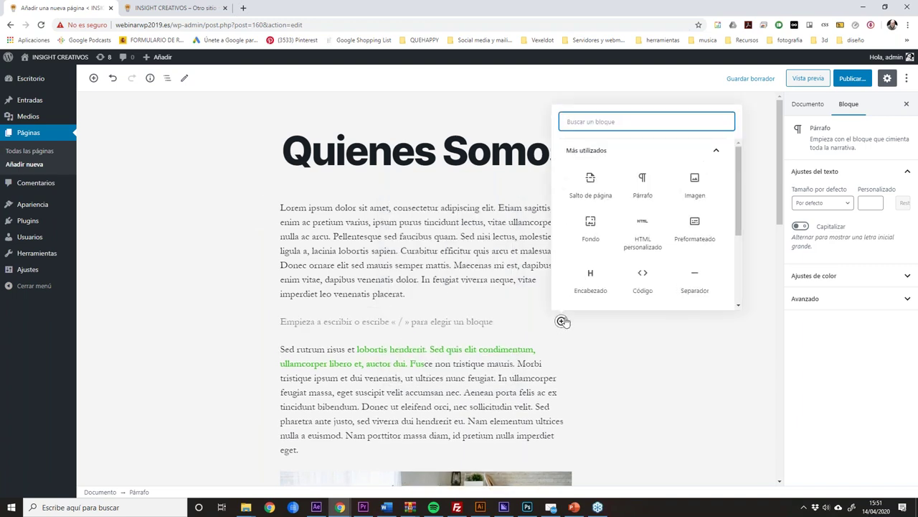
{"action": "left_click", "coordinate": [694, 183]}
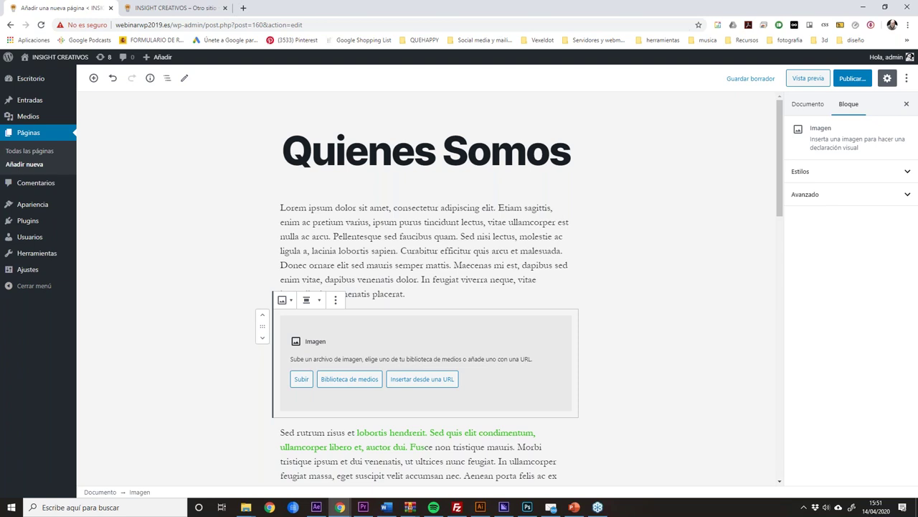
Try the media library photo of the man with a baby in the new image block, and undo the insertion.
{"action": "left_click", "coordinate": [297, 381]}
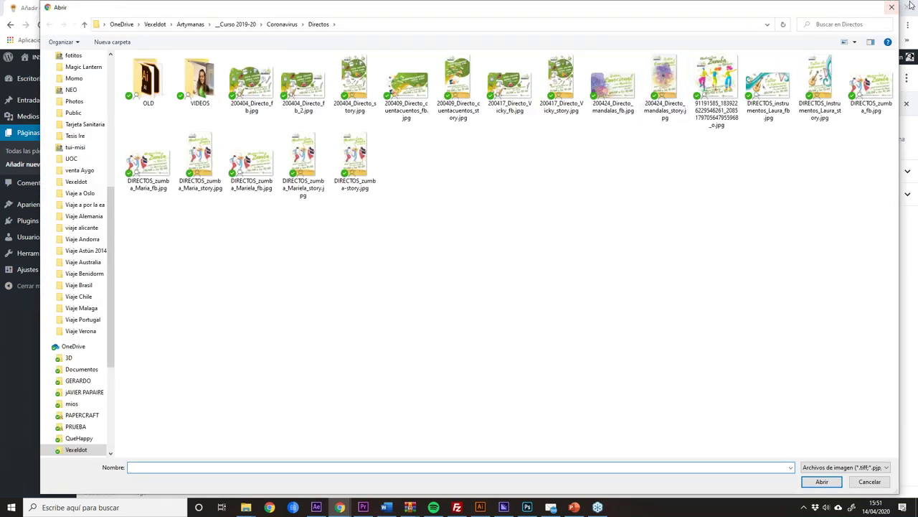
{"action": "left_click", "coordinate": [892, 7]}
{"action": "left_click", "coordinate": [350, 380]}
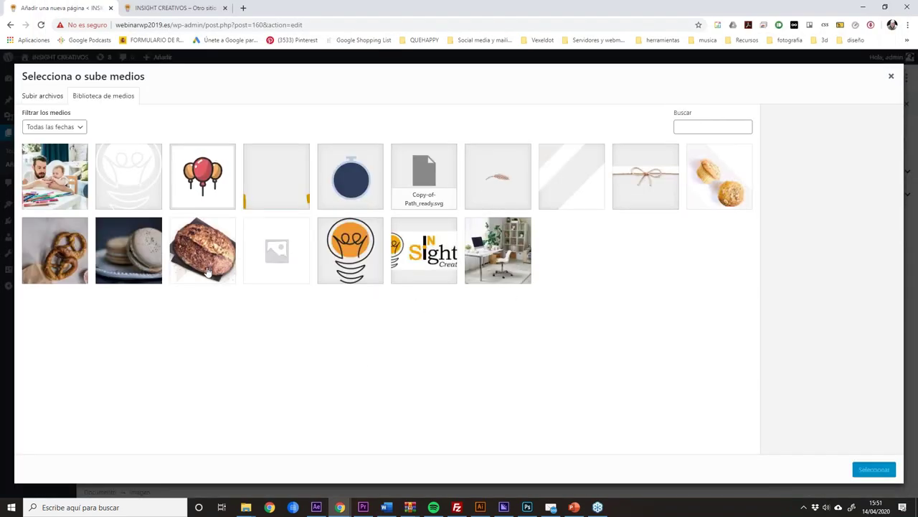
{"action": "left_click", "coordinate": [51, 195]}
{"action": "left_click", "coordinate": [872, 469]}
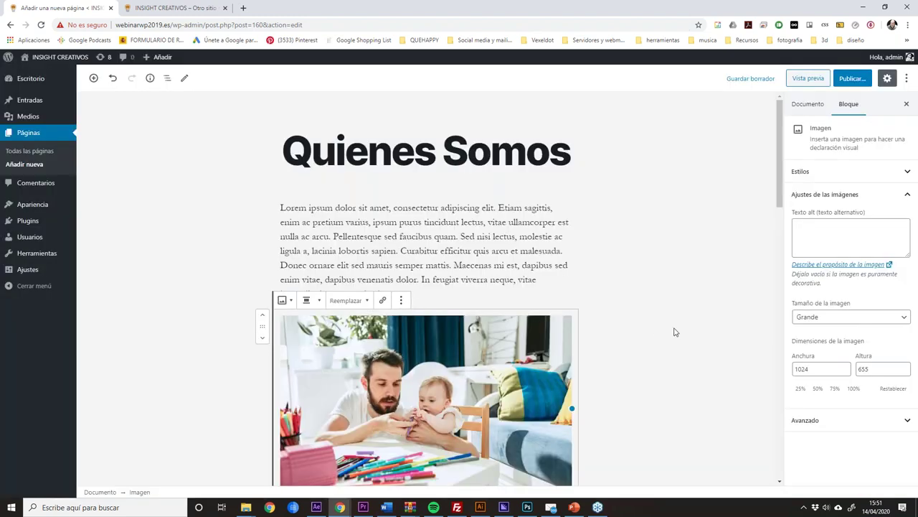
{"action": "scroll", "coordinate": [672, 330], "scroll_direction": "down", "scroll_amount": 2}
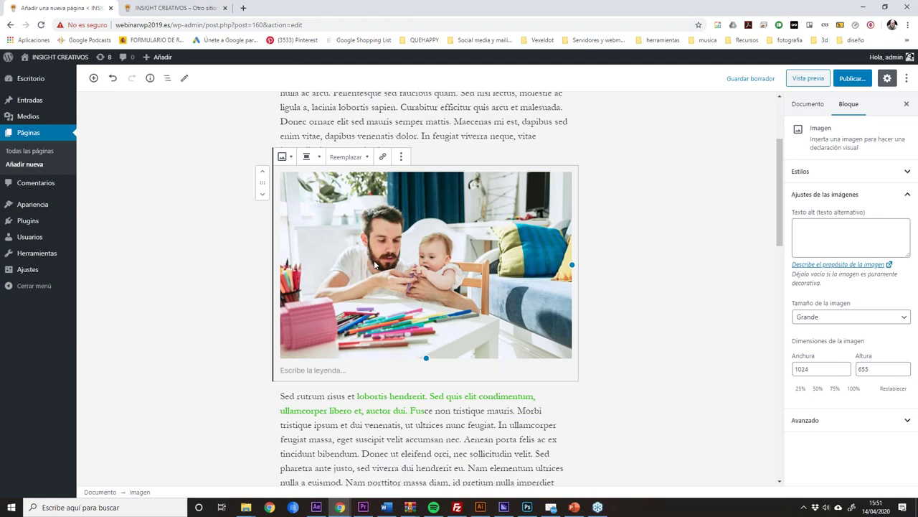
{"action": "key", "text": "ctrl+z"}
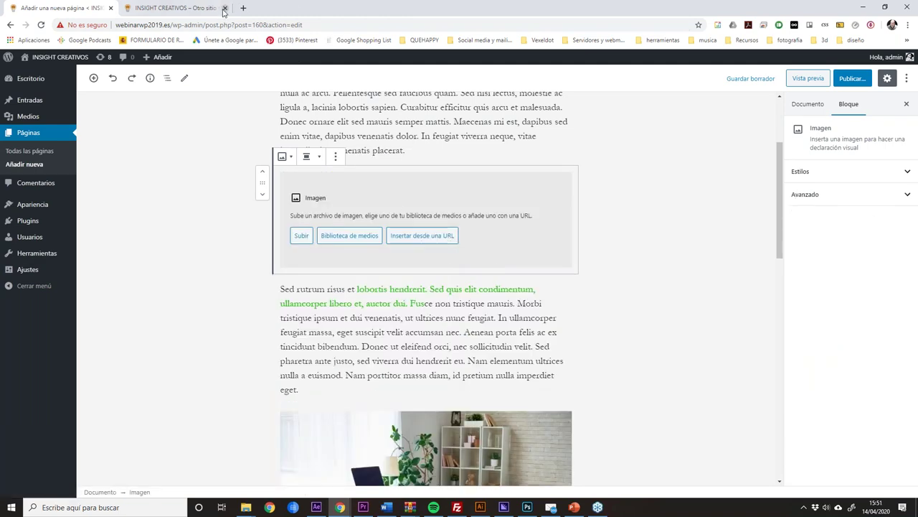
Search Google Images for "kids" in a new browser tab.
{"action": "left_click", "coordinate": [244, 8]}
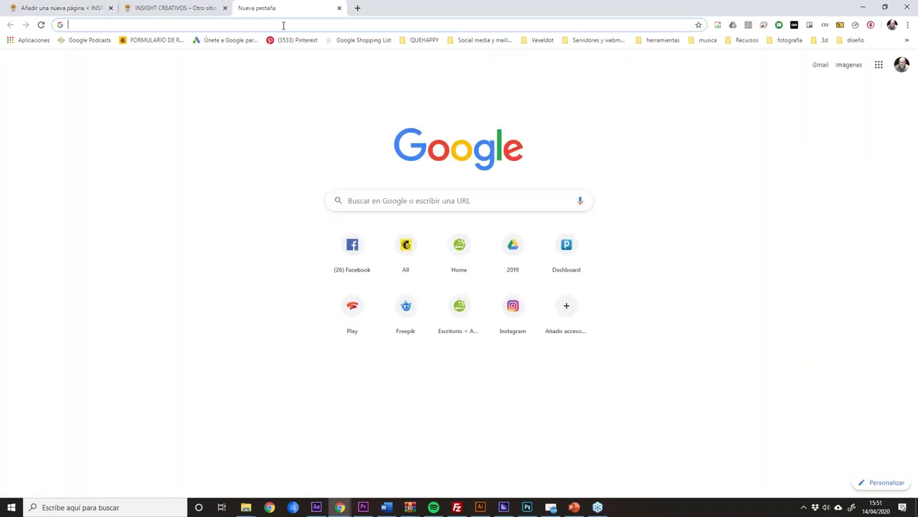
{"action": "type", "text": "jbkjafsdfh"}
{"action": "key", "text": "Return"}
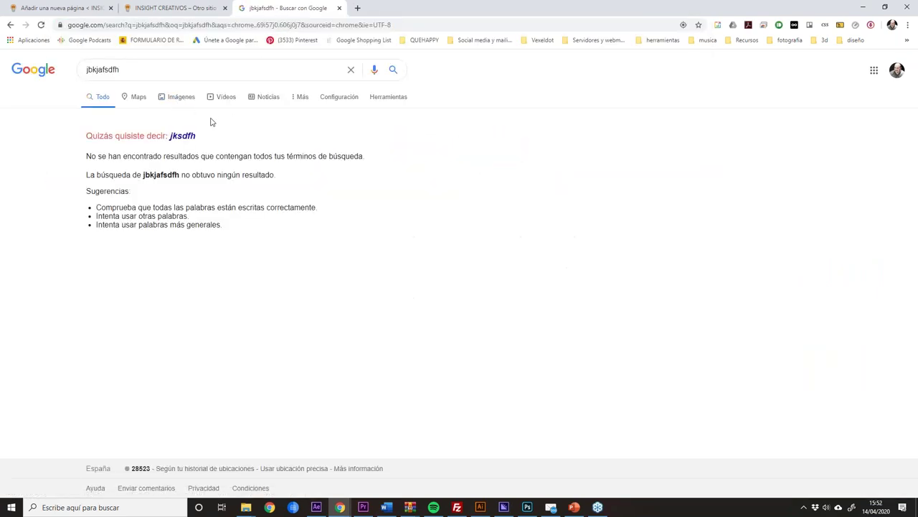
{"action": "left_click", "coordinate": [180, 99]}
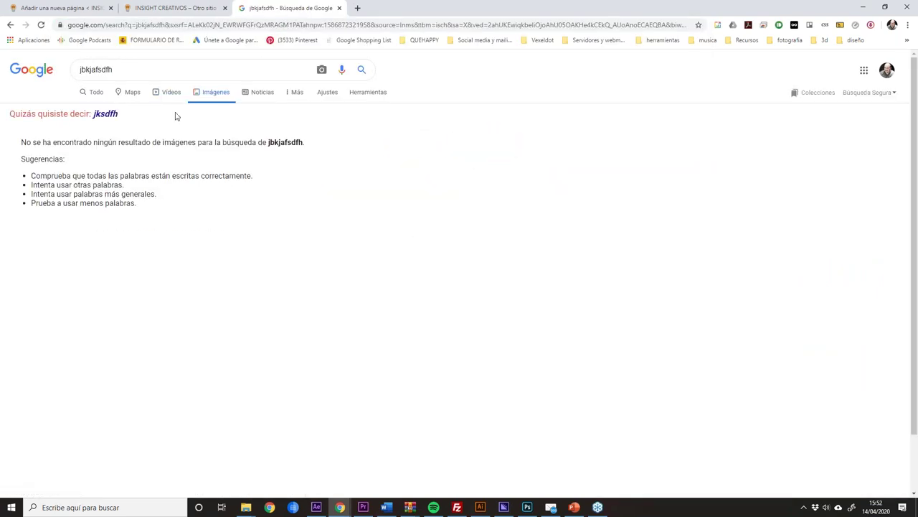
{"action": "double_click", "coordinate": [136, 68]}
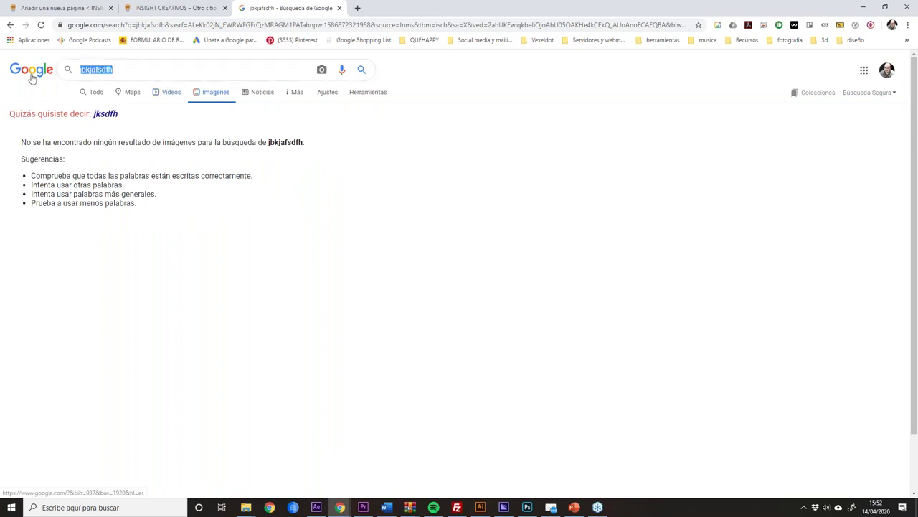
{"action": "type", "text": "kids"}
{"action": "key", "text": "Return"}
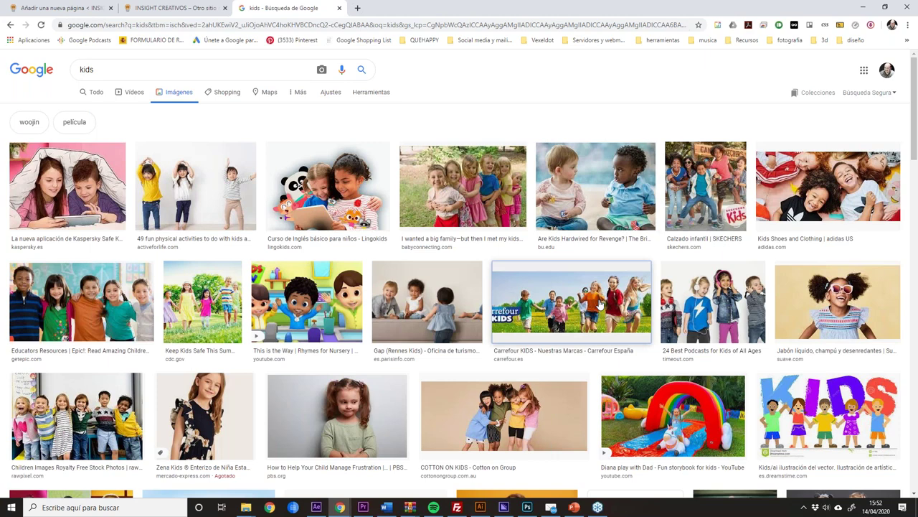
Open the getepic.com picture of five children at full size and copy its image address.
{"action": "left_click", "coordinate": [595, 309]}
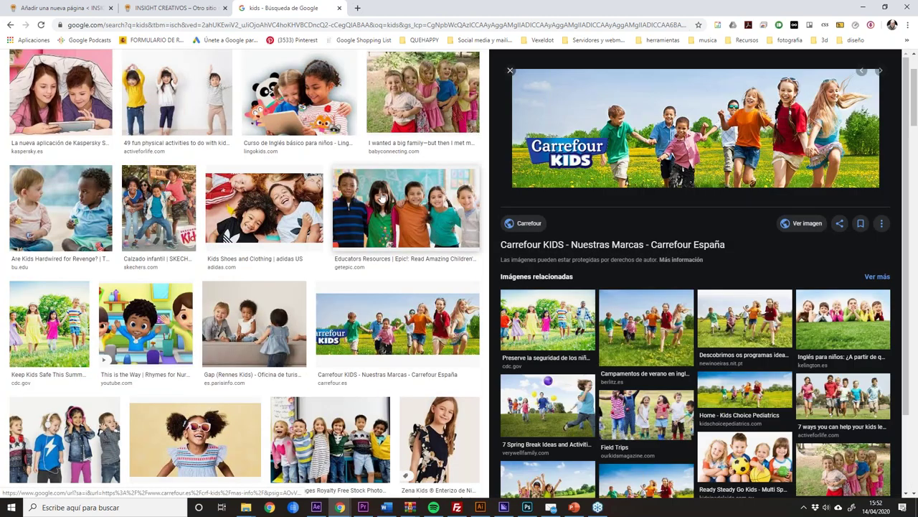
{"action": "left_click", "coordinate": [406, 208]}
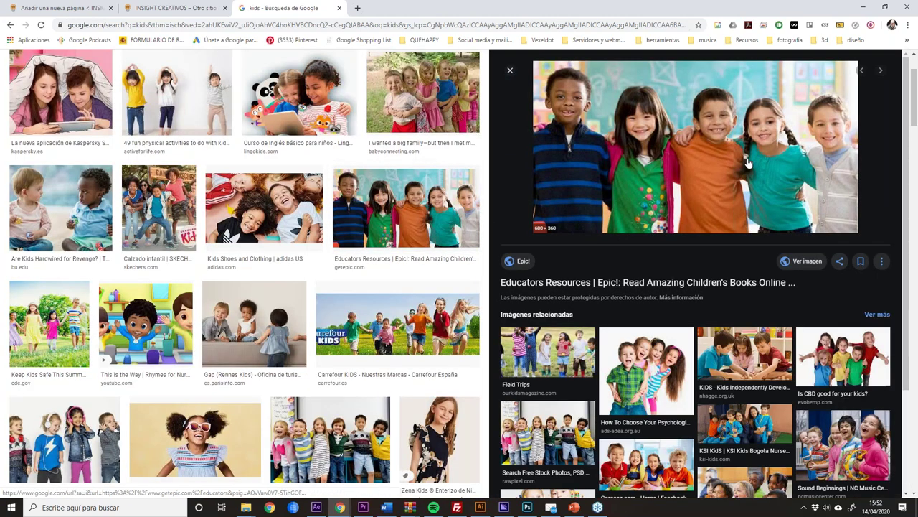
{"action": "double_click", "coordinate": [802, 261]}
{"action": "left_click", "coordinate": [251, 24]}
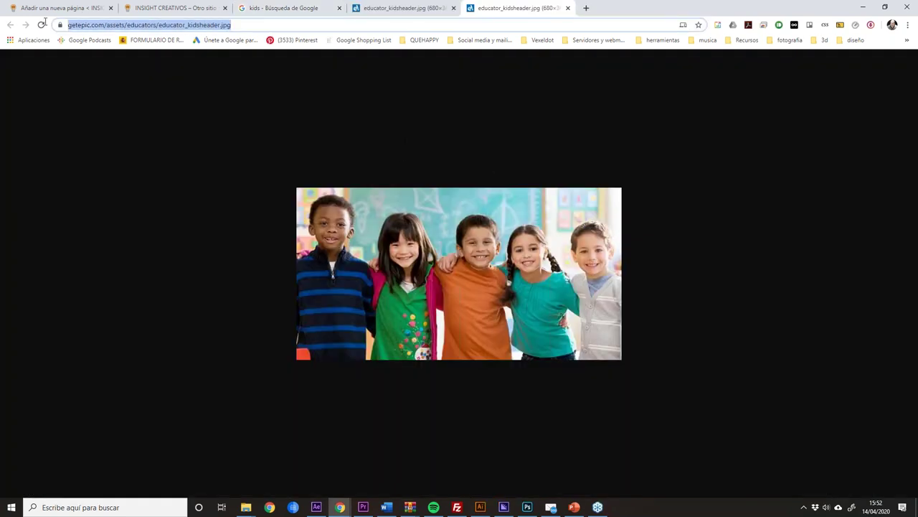
{"action": "key", "text": "BackSpace"}
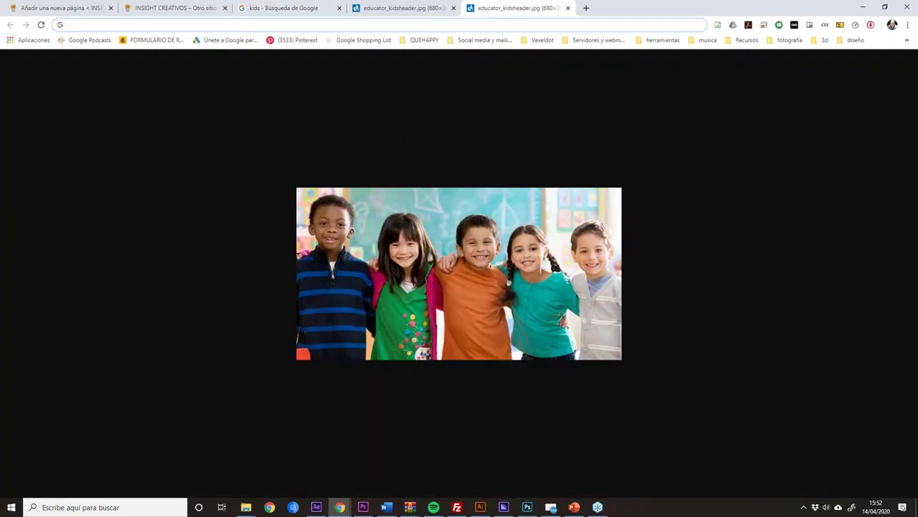
{"action": "left_click", "coordinate": [81, 10]}
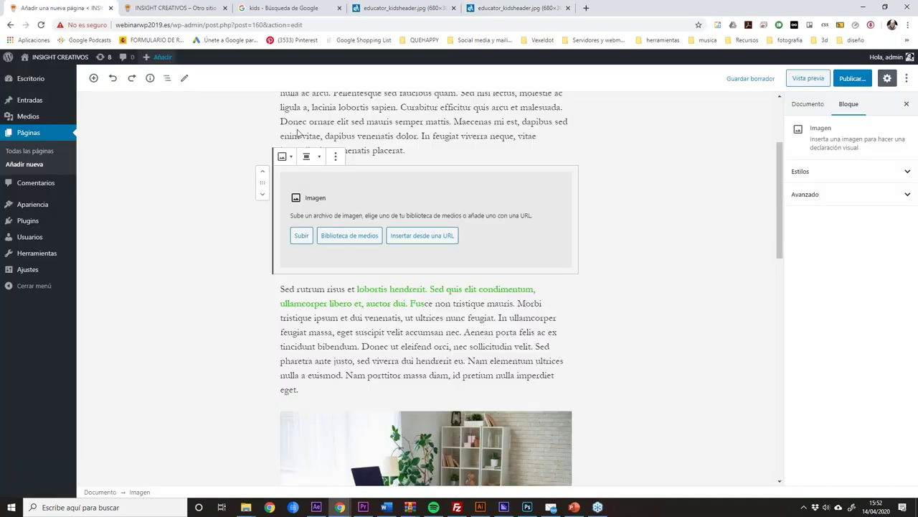
{"action": "left_click", "coordinate": [428, 237]}
{"action": "type", "text": "https://www.getepic.com/assets/educators/educator_kidsheader.jpg"}
{"action": "left_click", "coordinate": [280, 429]}
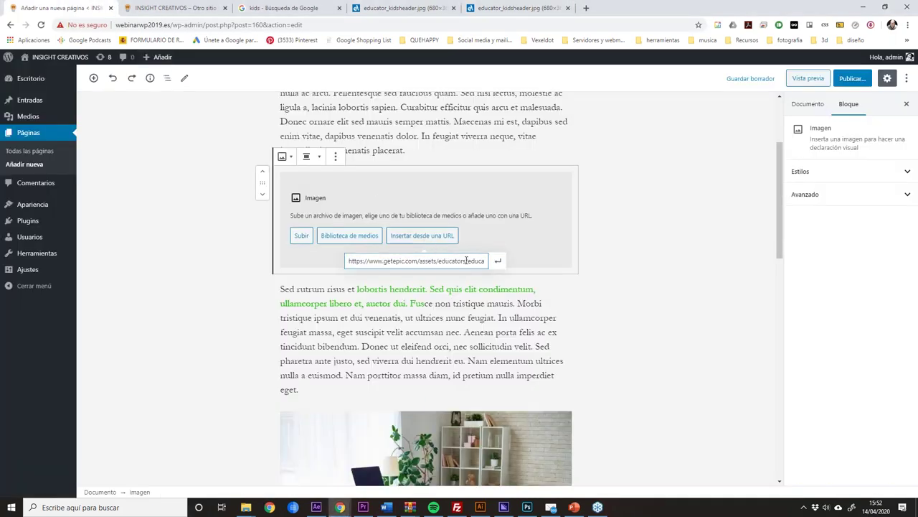
{"action": "left_click", "coordinate": [498, 261]}
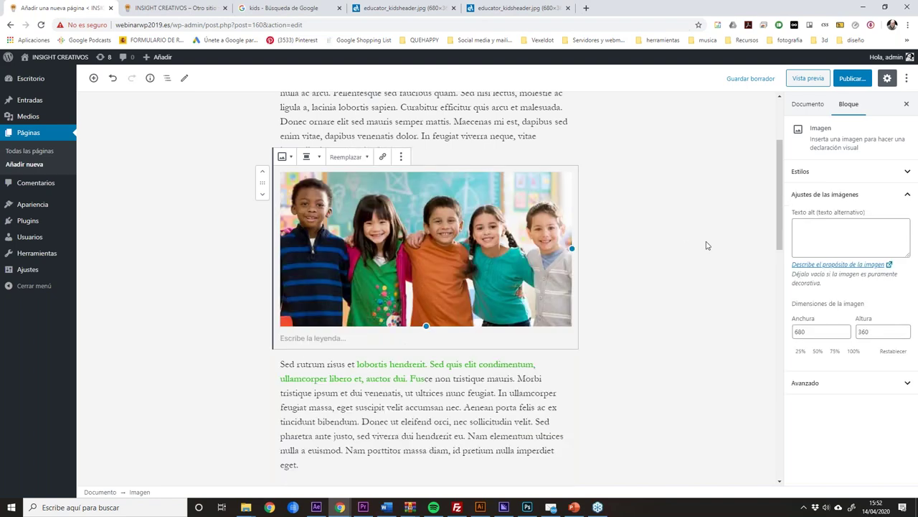
Deselect the image block, review the source image's web address in its browser tab and return to the page editor.
{"action": "left_click", "coordinate": [706, 245]}
{"action": "left_click", "coordinate": [545, 10]}
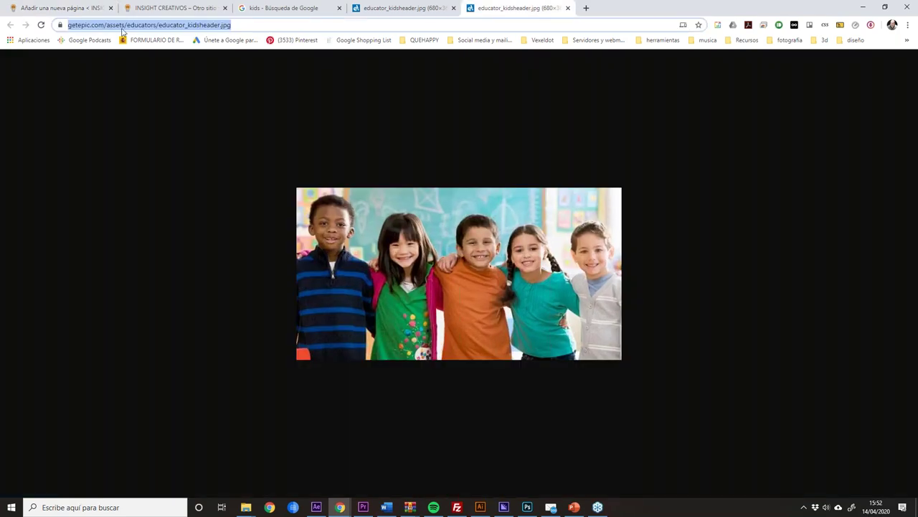
{"action": "left_click", "coordinate": [59, 8]}
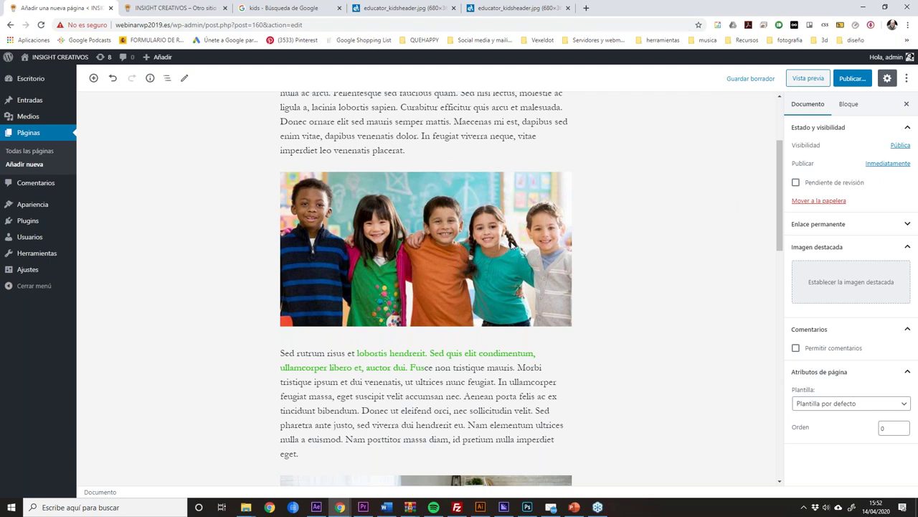
Swap the web image of the five children for bakery-40.jpg from the media library.
{"action": "left_click", "coordinate": [512, 247]}
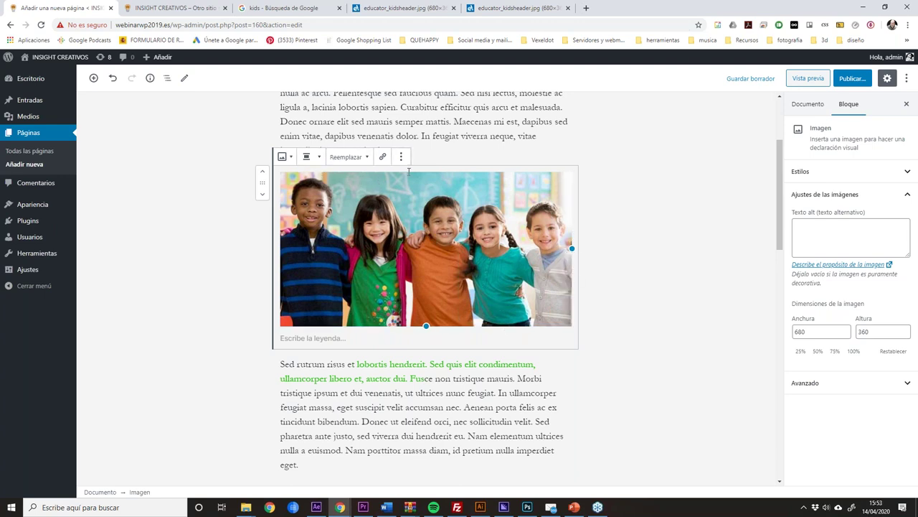
{"action": "key", "text": "ctrl+z"}
{"action": "left_click", "coordinate": [348, 237]}
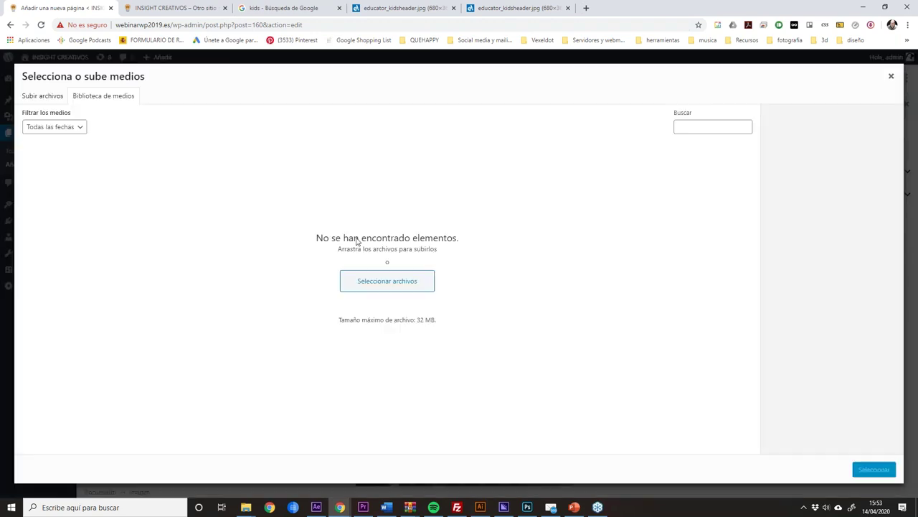
{"action": "left_click", "coordinate": [129, 249]}
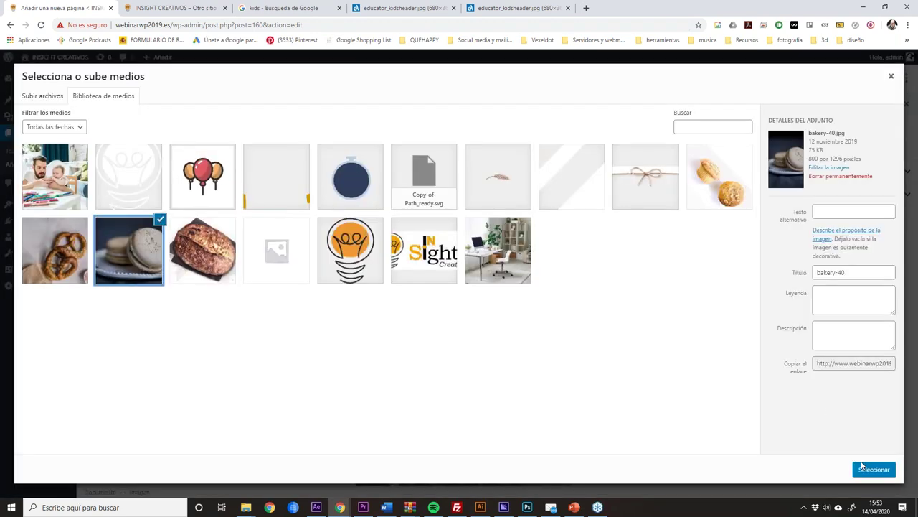
{"action": "left_click", "coordinate": [874, 469]}
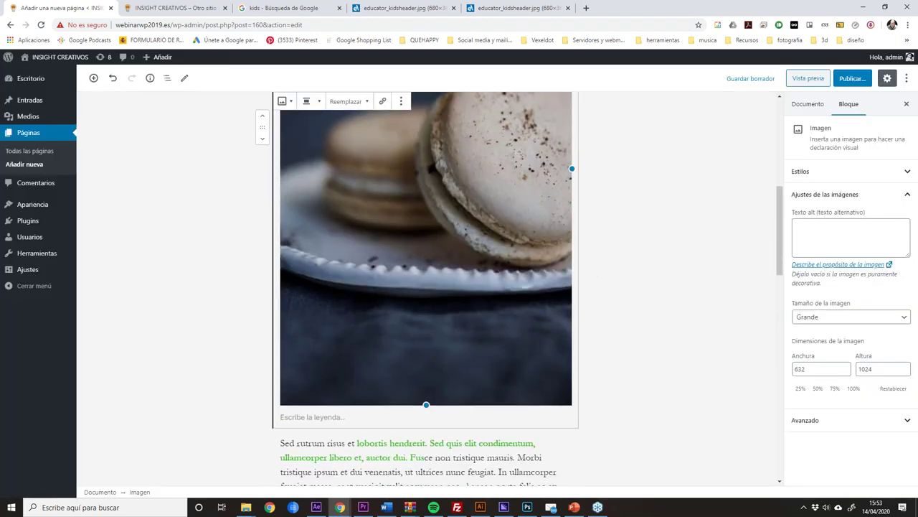
Resize the macaron image freehand, trying smaller and larger sizes and leaving it about 596 × 967 pixels.
{"action": "left_click_drag", "start_coordinate": [477, 404], "coordinate": [485, 182]}
{"action": "left_click_drag", "start_coordinate": [495, 283], "coordinate": [594, 344]}
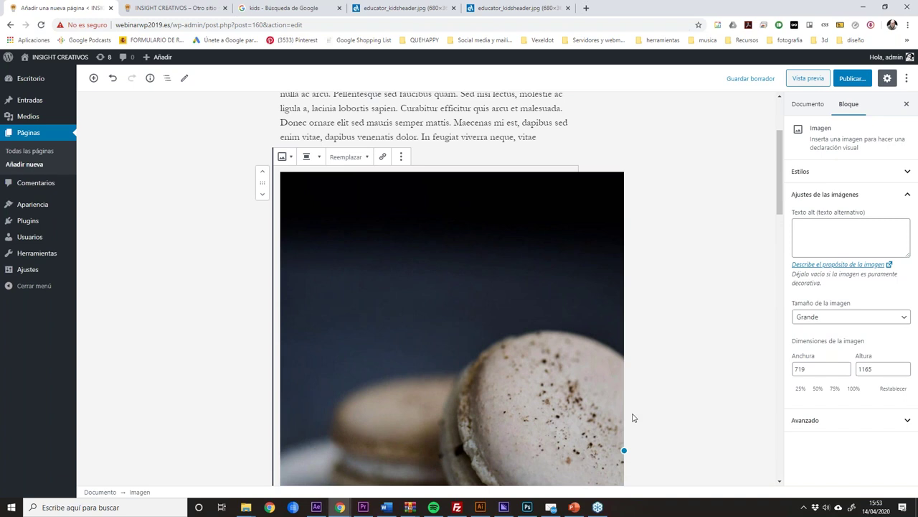
{"action": "left_click_drag", "start_coordinate": [624, 451], "coordinate": [571, 448]}
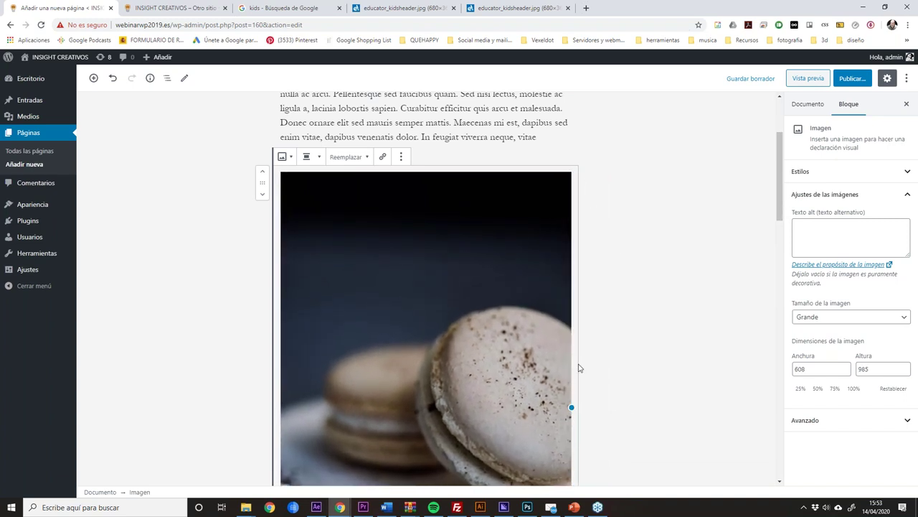
{"action": "scroll", "coordinate": [510, 270], "scroll_direction": "down", "scroll_amount": 3}
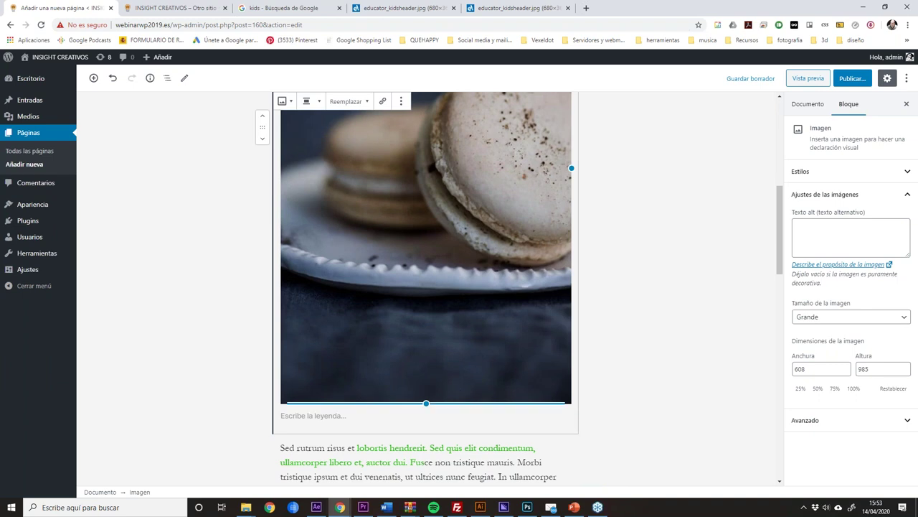
{"action": "scroll", "coordinate": [511, 297], "scroll_direction": "up", "scroll_amount": 3}
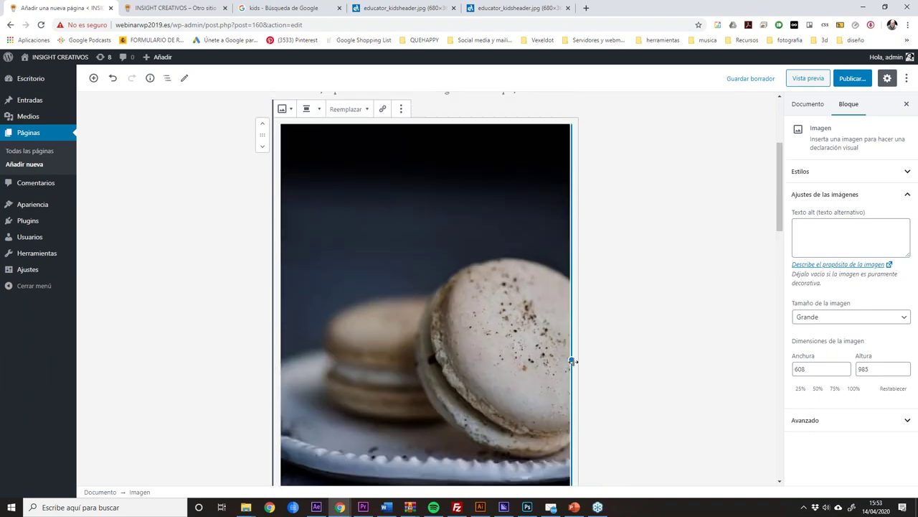
{"action": "left_click_drag", "start_coordinate": [572, 358], "coordinate": [409, 371]}
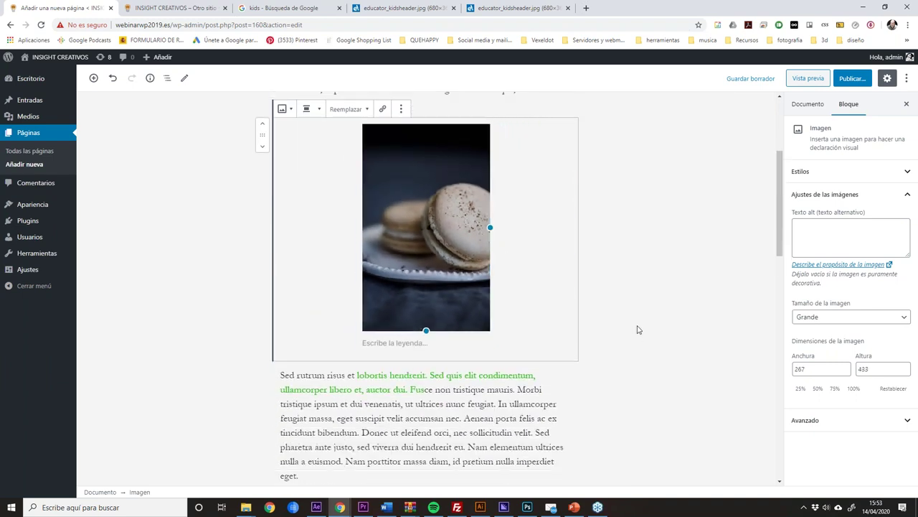
{"action": "left_click_drag", "start_coordinate": [490, 227], "coordinate": [642, 249]}
{"action": "scroll", "coordinate": [332, 188], "scroll_direction": "up", "scroll_amount": 3}
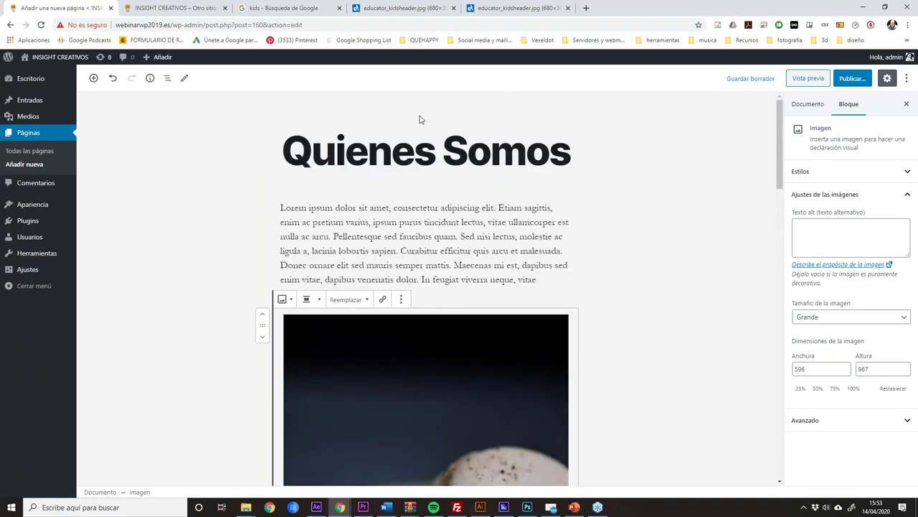
Examine the block types offered under Bloques comunes and Formatos in the block library.
{"action": "left_click", "coordinate": [94, 77]}
{"action": "left_click", "coordinate": [93, 77]}
{"action": "left_click", "coordinate": [93, 78]}
{"action": "left_click_drag", "start_coordinate": [271, 148], "coordinate": [271, 216]}
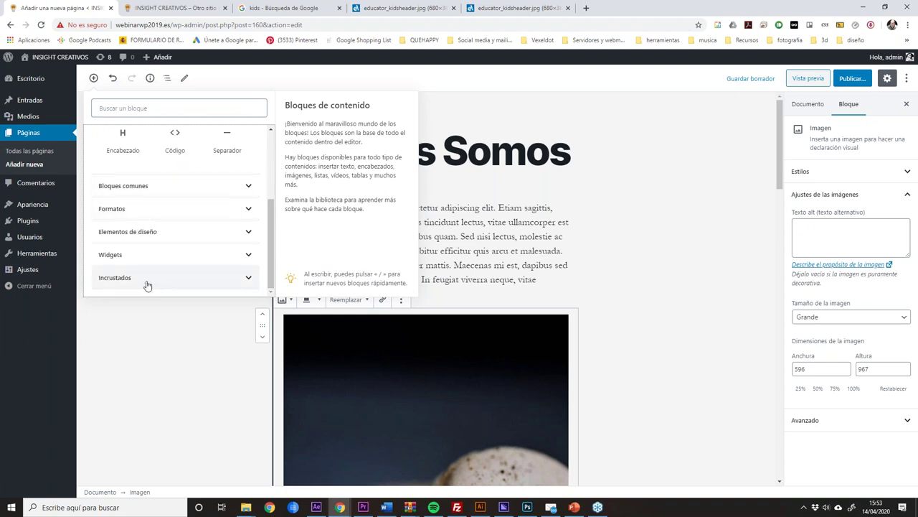
{"action": "left_click", "coordinate": [248, 185]}
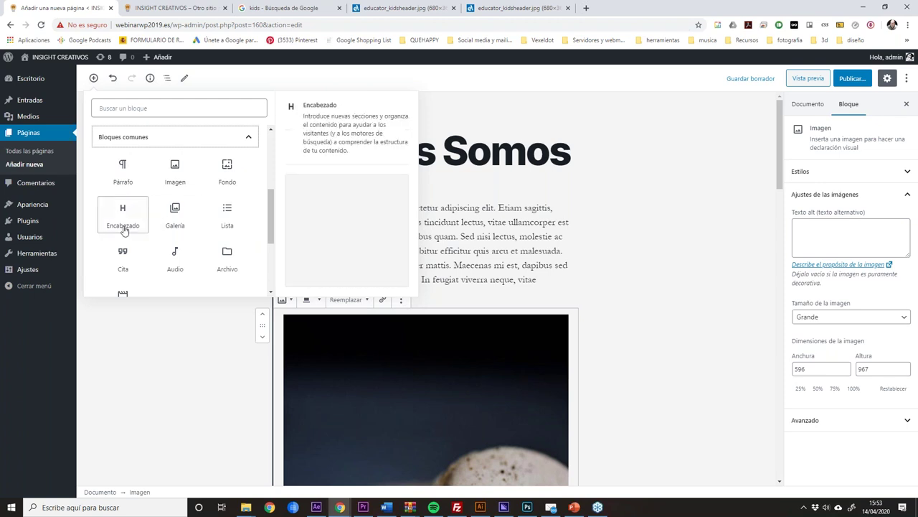
{"action": "scroll", "coordinate": [213, 286], "scroll_direction": "down", "scroll_amount": 3}
{"action": "scroll", "coordinate": [180, 237], "scroll_direction": "up", "scroll_amount": 3}
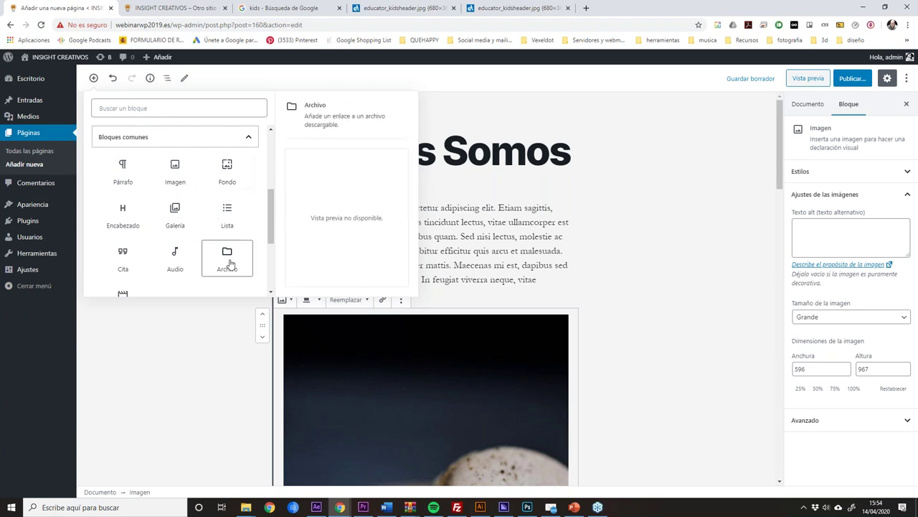
{"action": "scroll", "coordinate": [222, 259], "scroll_direction": "down", "scroll_amount": 2}
{"action": "left_click", "coordinate": [150, 211]}
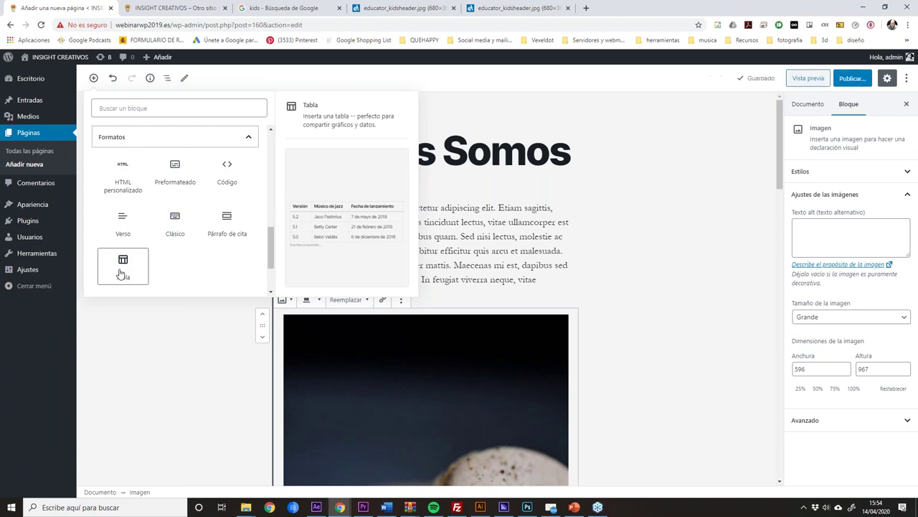
{"action": "scroll", "coordinate": [120, 272], "scroll_direction": "down", "scroll_amount": 2}
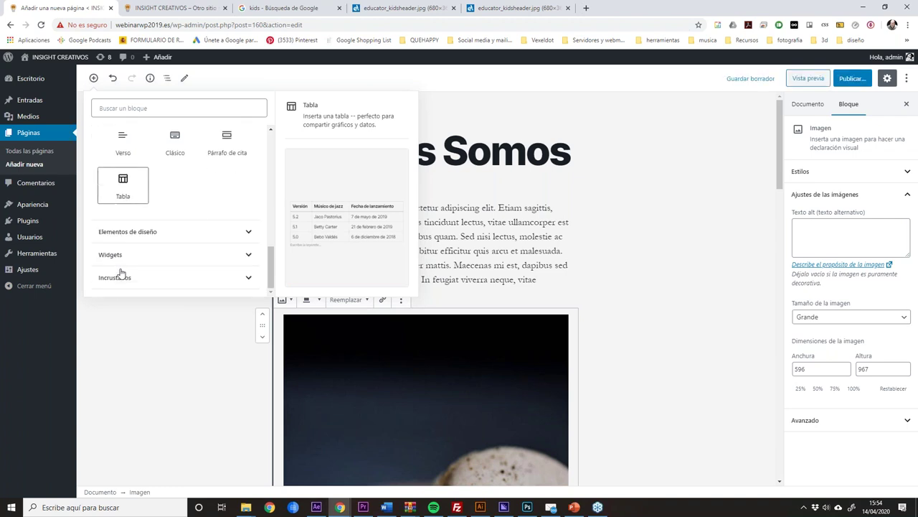
Insert a Columnas block with three equal columns directly below the macaron image.
{"action": "left_click", "coordinate": [249, 232]}
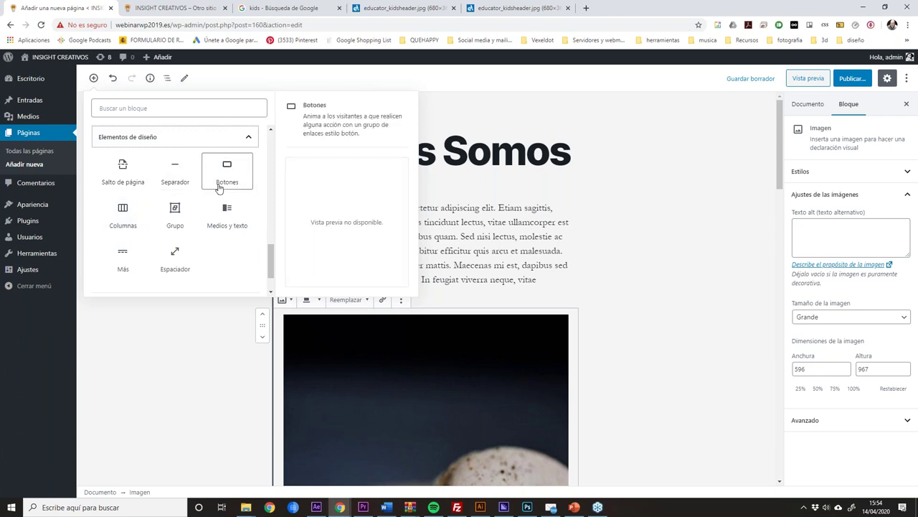
{"action": "left_click", "coordinate": [121, 219]}
{"action": "scroll", "coordinate": [621, 311], "scroll_direction": "down", "scroll_amount": 3}
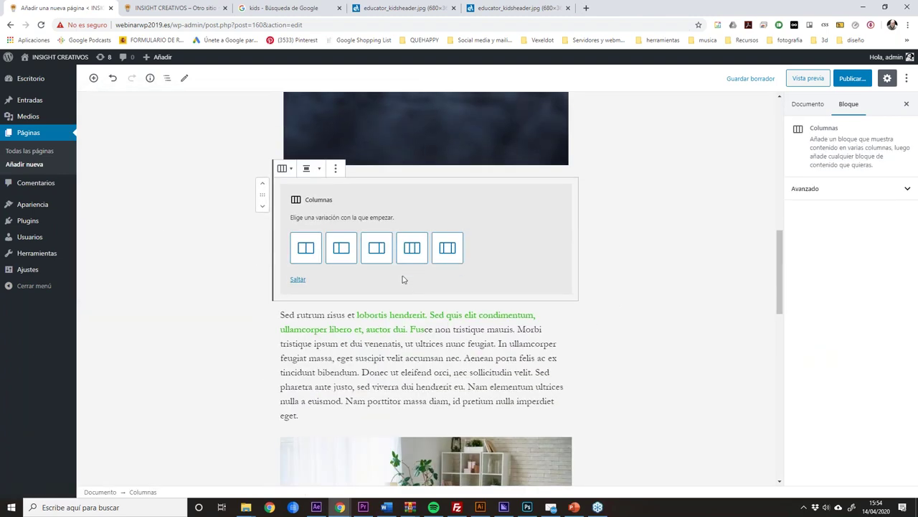
{"action": "left_click", "coordinate": [412, 248]}
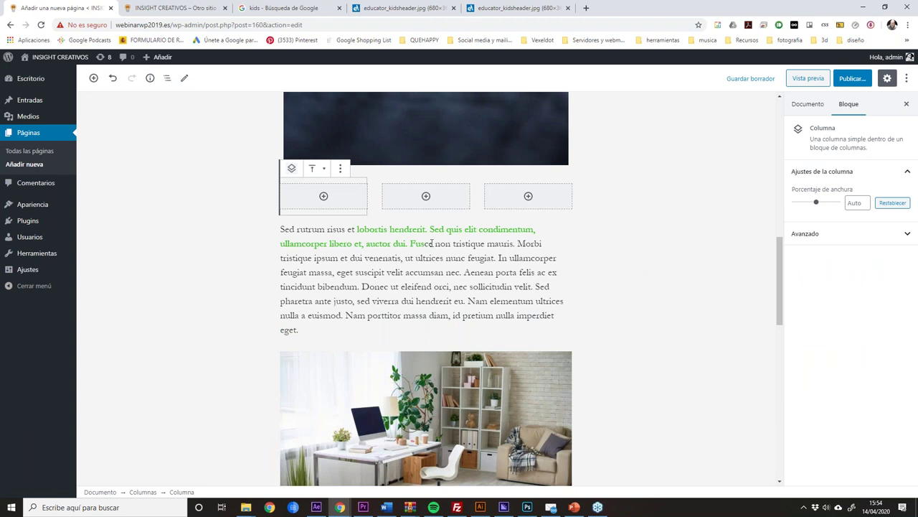
Add an image block to the first of the three columns, using the light-bulb logo from the media library.
{"action": "left_click", "coordinate": [324, 196]}
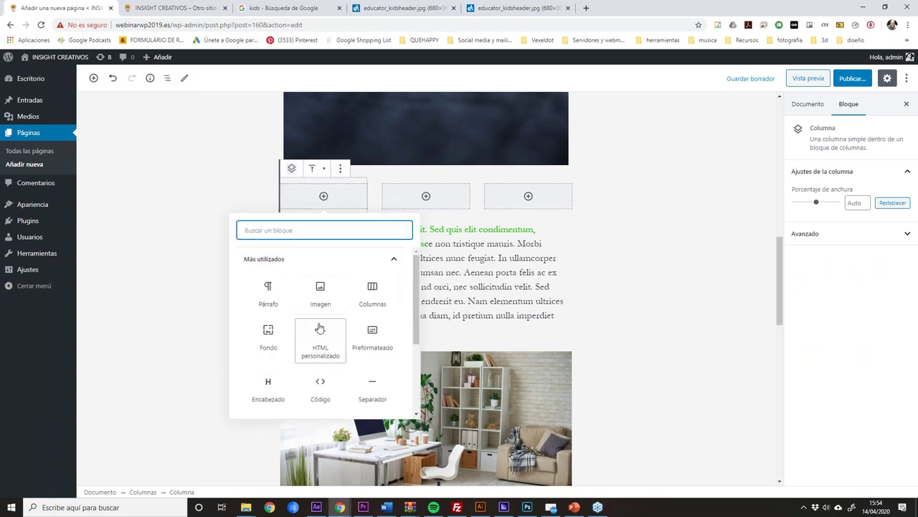
{"action": "left_click", "coordinate": [320, 291]}
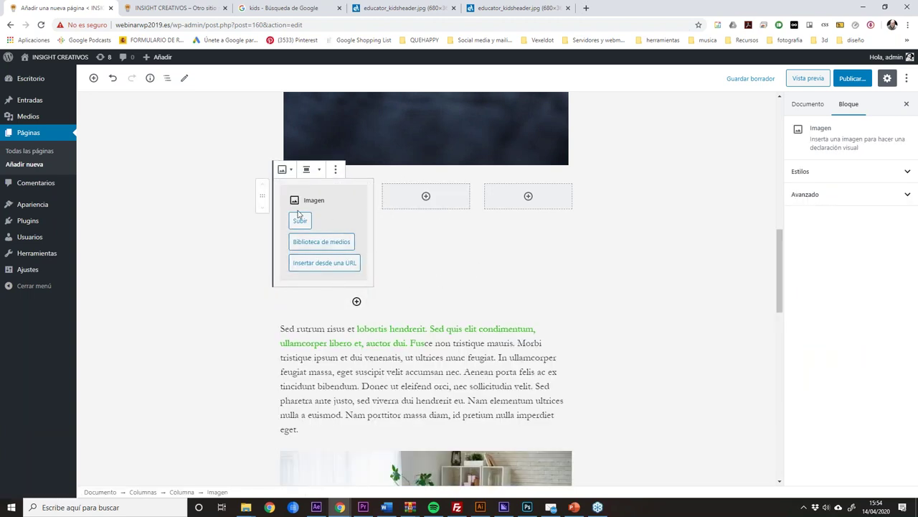
{"action": "left_click", "coordinate": [313, 242]}
{"action": "left_click", "coordinate": [348, 258]}
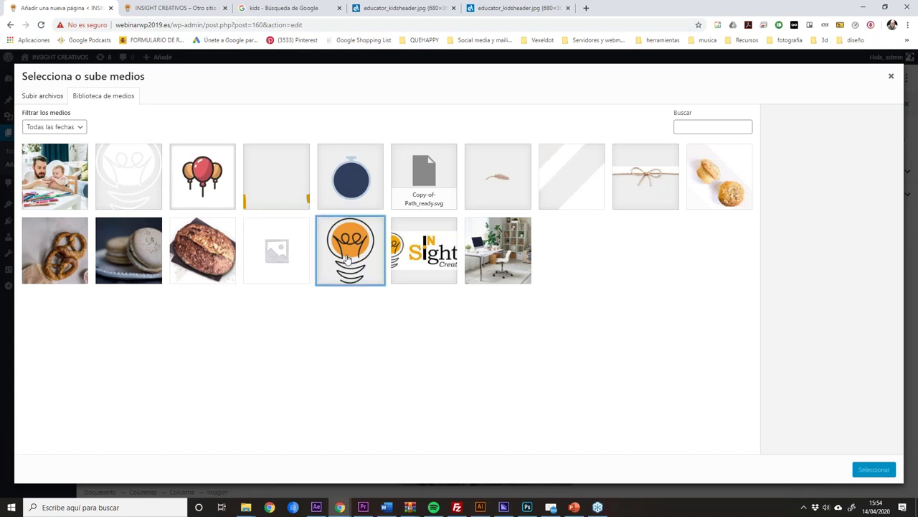
{"action": "left_click", "coordinate": [874, 469]}
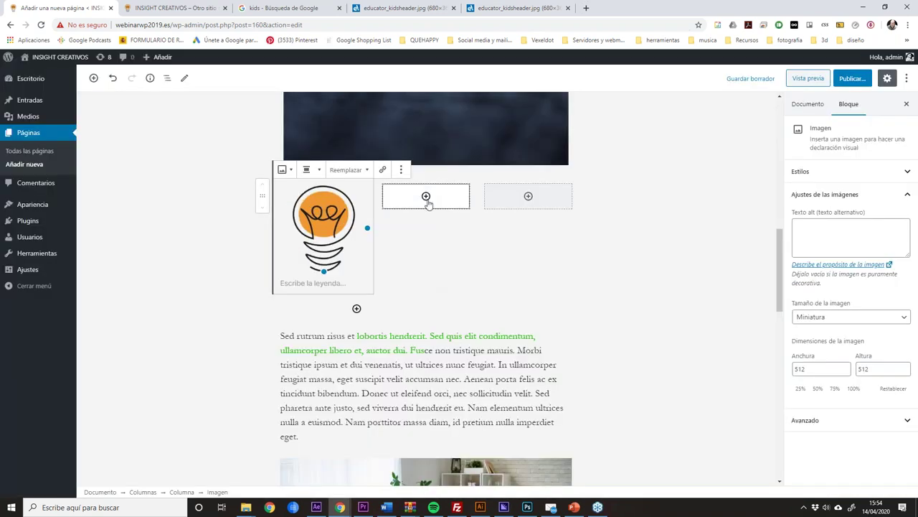
{"action": "left_click", "coordinate": [401, 170]}
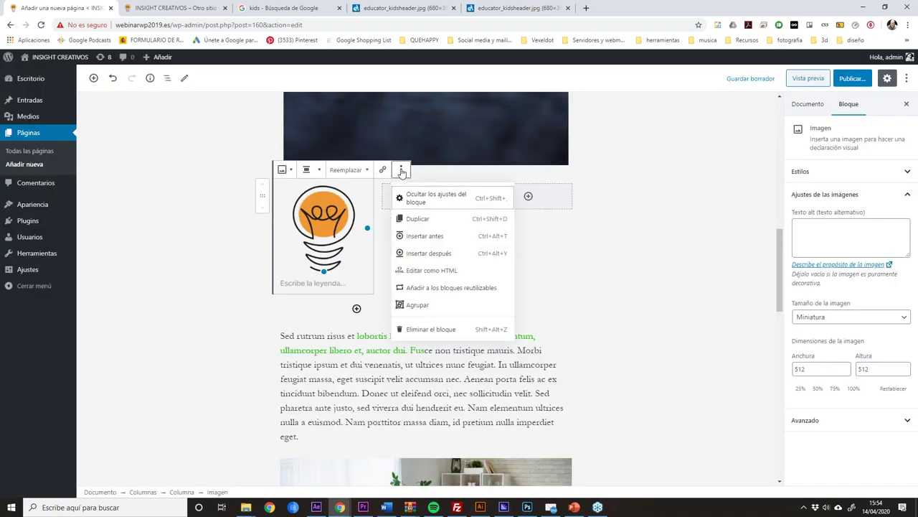
{"action": "left_click", "coordinate": [401, 170]}
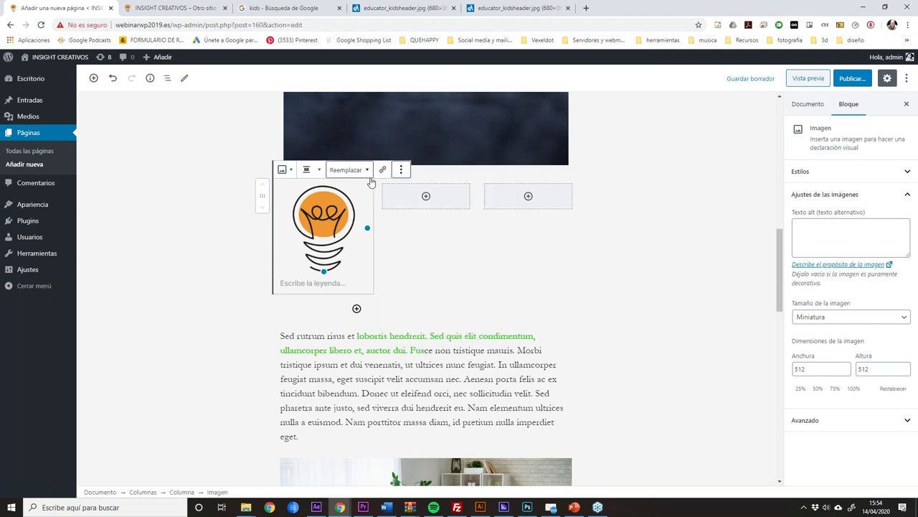
{"action": "left_click", "coordinate": [398, 226]}
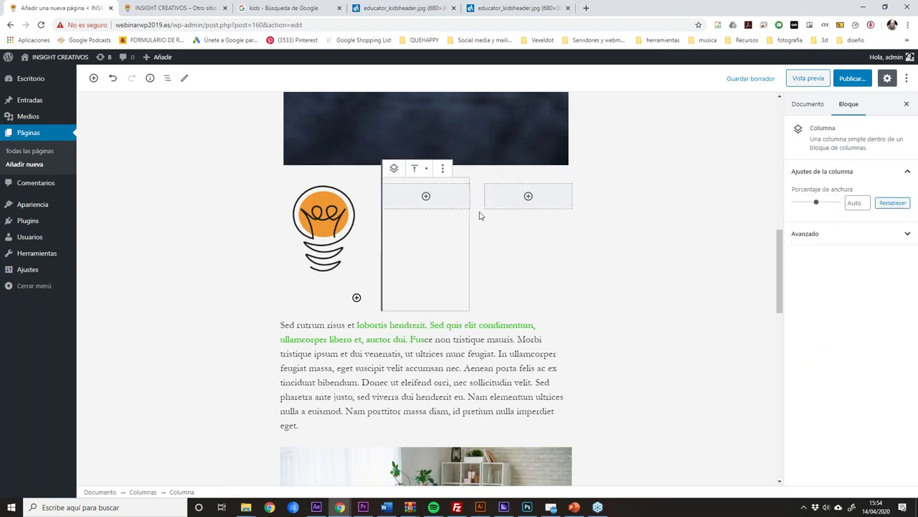
{"action": "left_click", "coordinate": [427, 170]}
{"action": "left_click", "coordinate": [427, 170]}
{"action": "left_click", "coordinate": [443, 168]}
{"action": "left_click", "coordinate": [426, 196]}
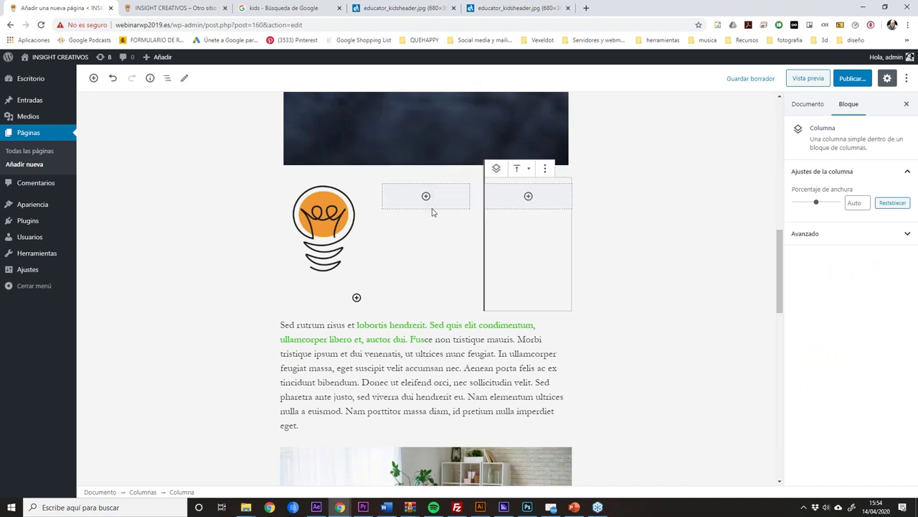
{"action": "left_click", "coordinate": [426, 196]}
Add another Columnas block with two equal columns at the end of the page, after the last paragraph.
{"action": "left_click", "coordinate": [610, 232]}
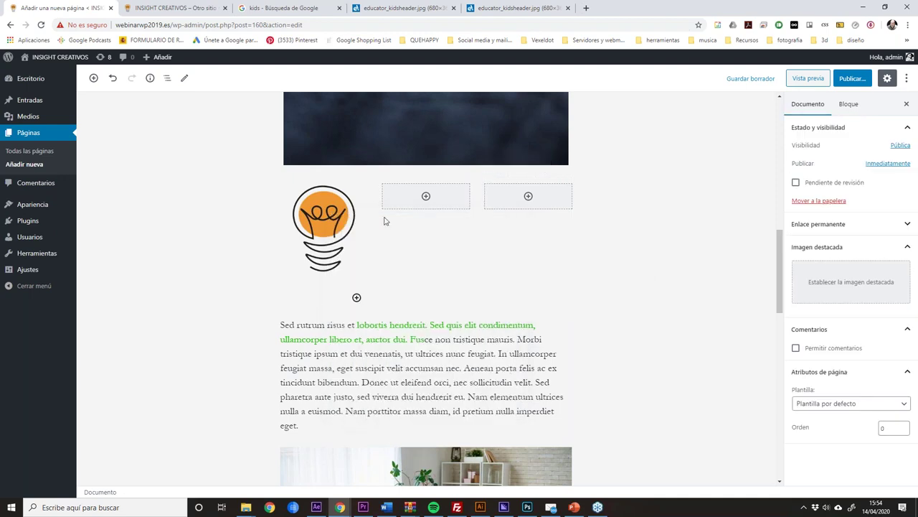
{"action": "left_click", "coordinate": [93, 78]}
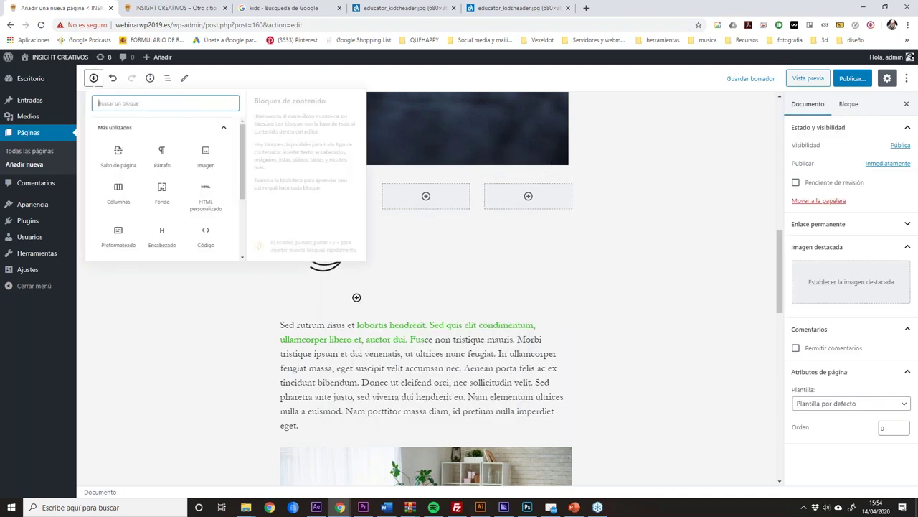
{"action": "left_click", "coordinate": [123, 213]}
{"action": "scroll", "coordinate": [392, 257], "scroll_direction": "down", "scroll_amount": 4}
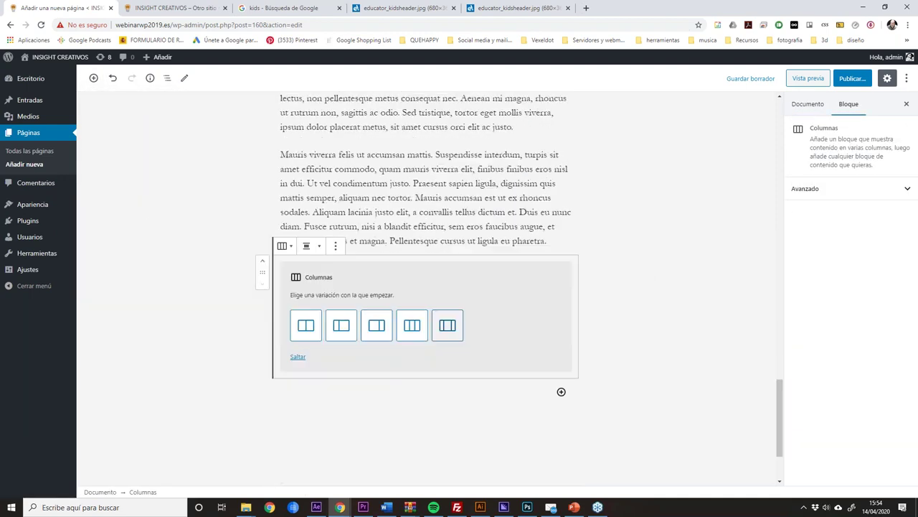
{"action": "left_click", "coordinate": [305, 247]}
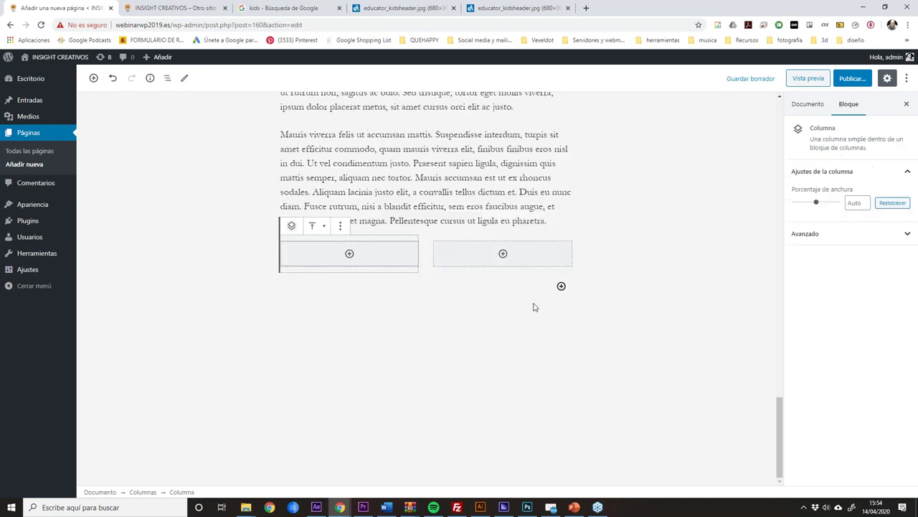
Place the light-bulb logo from the media library as an image block in the first of the two columns.
{"action": "left_click", "coordinate": [350, 253]}
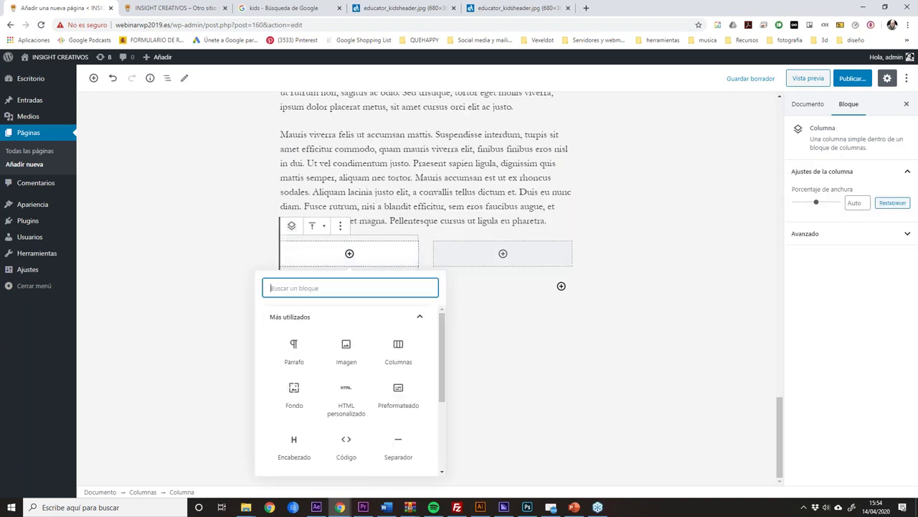
{"action": "left_click", "coordinate": [359, 353]}
{"action": "left_click", "coordinate": [338, 242]}
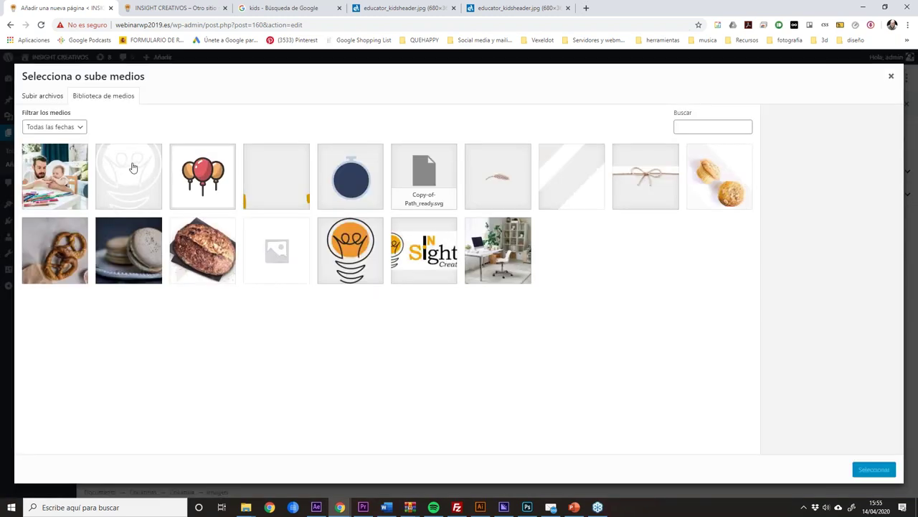
{"action": "left_click", "coordinate": [364, 249]}
{"action": "left_click", "coordinate": [874, 469]}
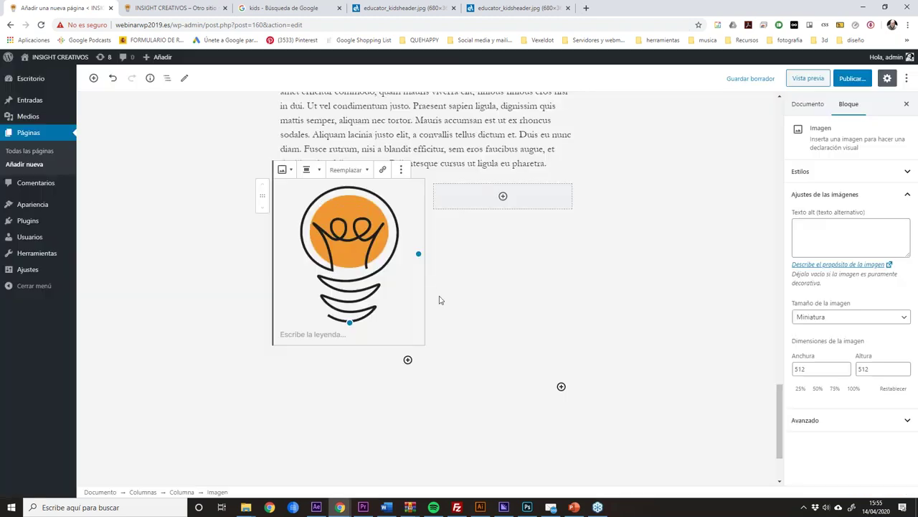
Add a paragraph block with the filler text "mpdsjfnpsodkngfñl" in the empty column beside the light-bulb logo.
{"action": "left_click", "coordinate": [503, 197]}
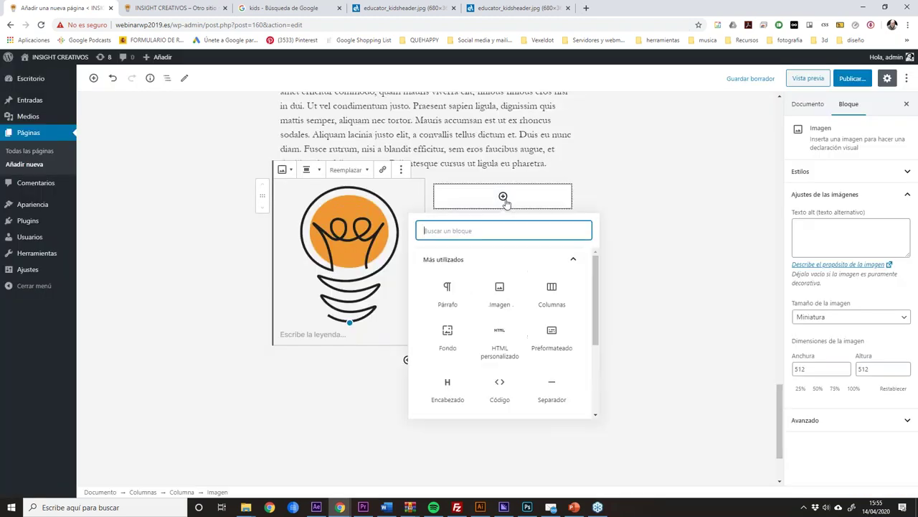
{"action": "left_click", "coordinate": [448, 291]}
{"action": "type", "text": "mpdsjfnpsodkngfñl"}
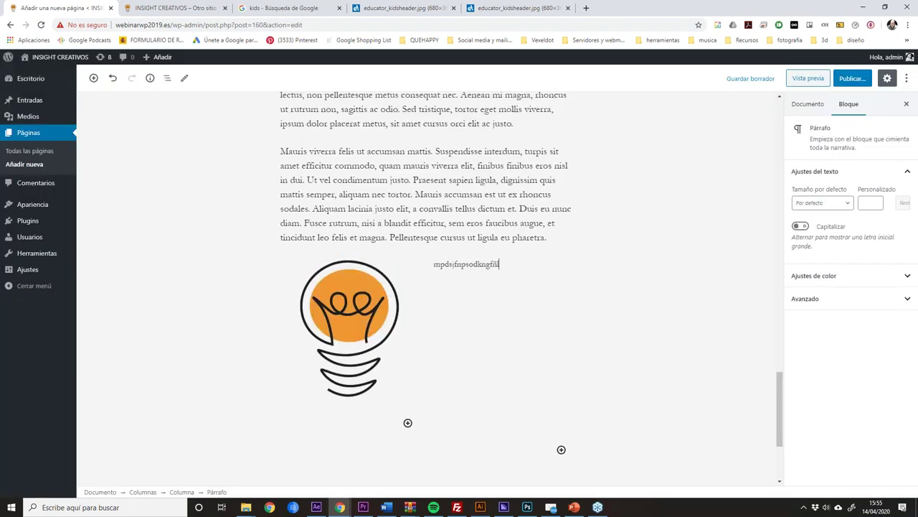
Extend the filler paragraph beside the light-bulb logo with more random text until it fills about three lines.
{"action": "type", "text": "skdmgñlskmdfñlbvkmsldñfkmb´slfñmdbgsñlmdfg´lmsd ´gmñls´ñdgfm´ñsmldñfgs"}
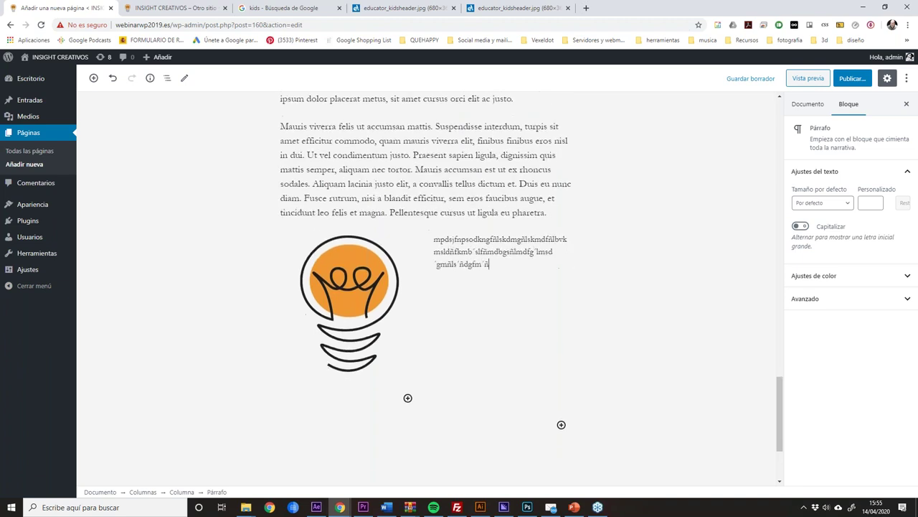
{"action": "left_click", "coordinate": [630, 250]}
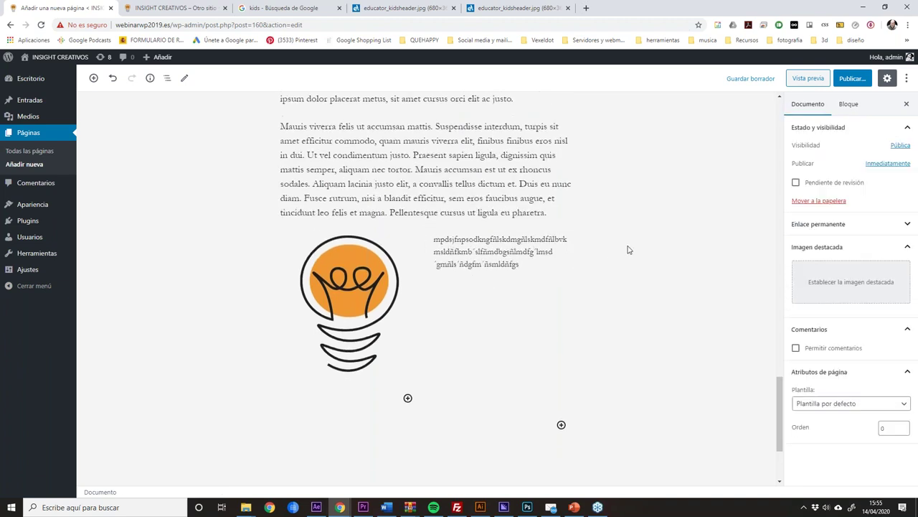
{"action": "left_click", "coordinate": [508, 259]}
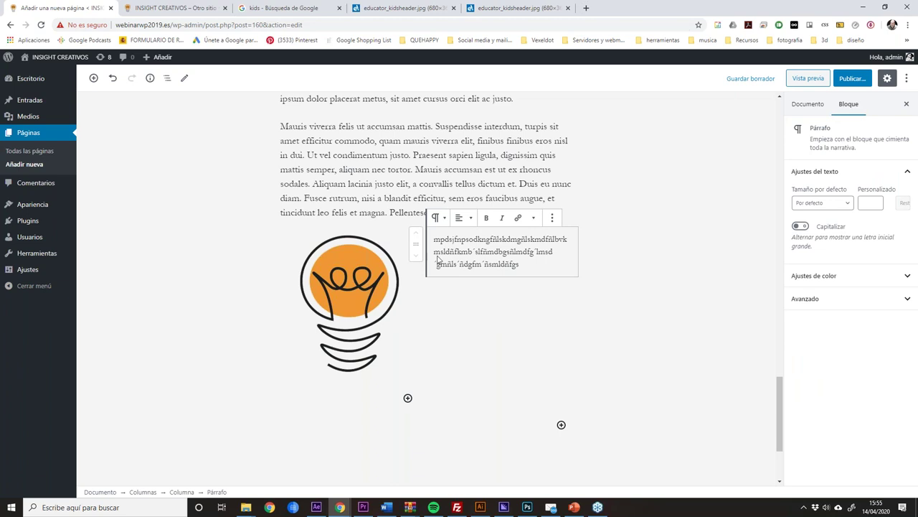
{"action": "left_click", "coordinate": [693, 250]}
{"action": "left_click", "coordinate": [893, 408]}
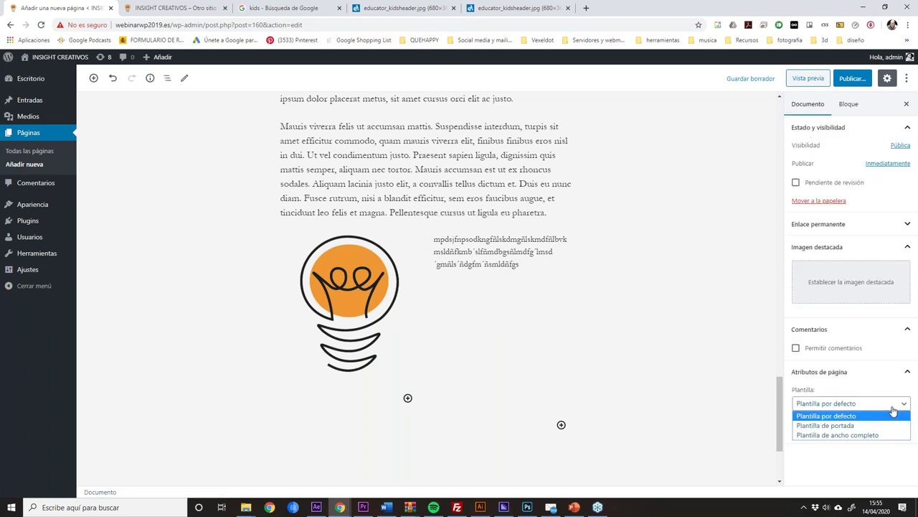
{"action": "left_click", "coordinate": [708, 358]}
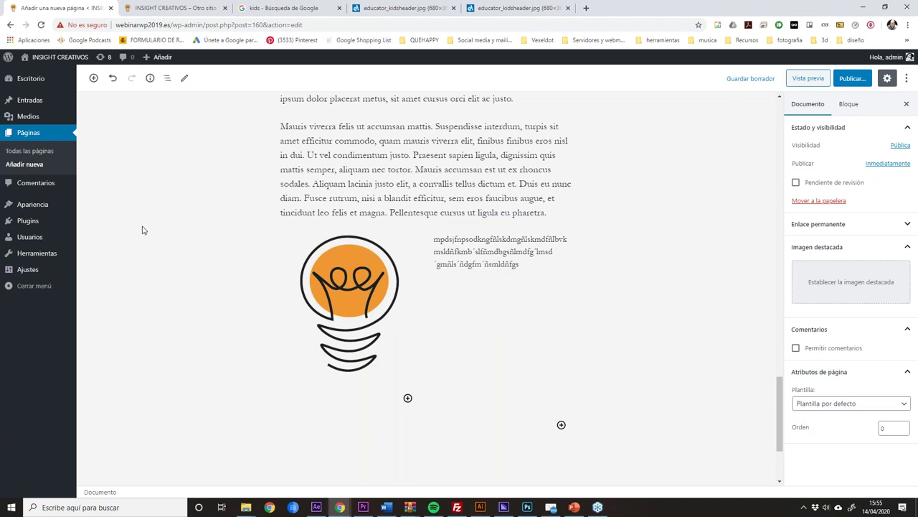
Examine the blocks offered in the Elementos de diseño and Widgets categories of the block library.
{"action": "left_click", "coordinate": [93, 78]}
{"action": "left_click_drag", "start_coordinate": [272, 193], "coordinate": [191, 287]}
{"action": "left_click", "coordinate": [164, 236]}
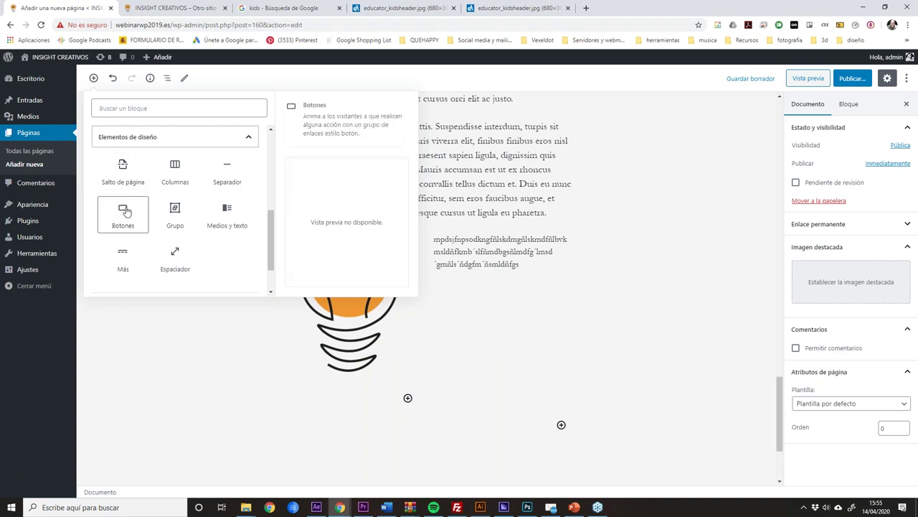
{"action": "scroll", "coordinate": [118, 244], "scroll_direction": "down", "scroll_amount": 2}
{"action": "left_click", "coordinate": [115, 259]}
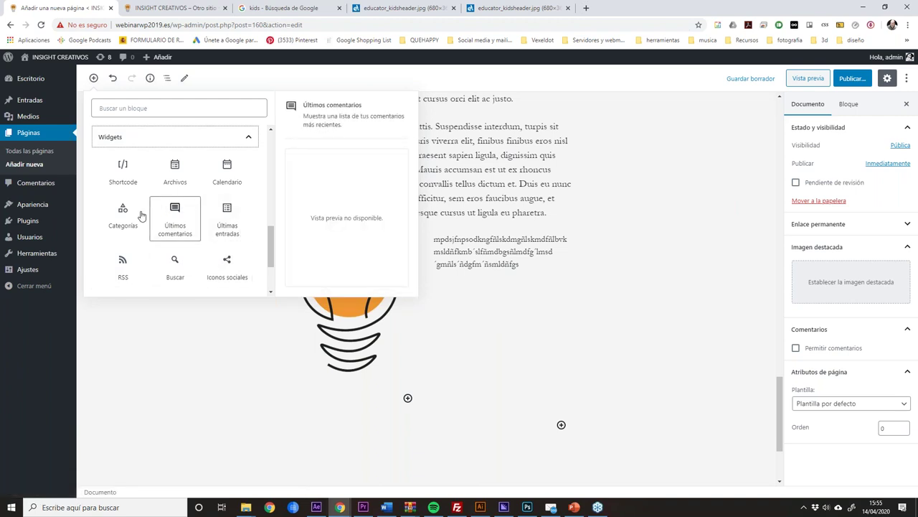
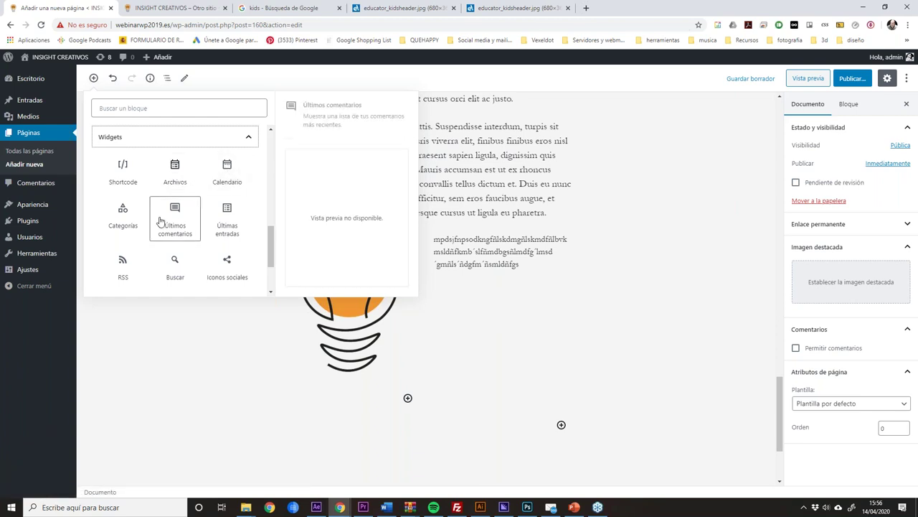
Expand the Incrustados category of the block library and look through its embed blocks, from Twitter and YouTube to Amazon Kindle.
{"action": "scroll", "coordinate": [212, 268], "scroll_direction": "down", "scroll_amount": 2}
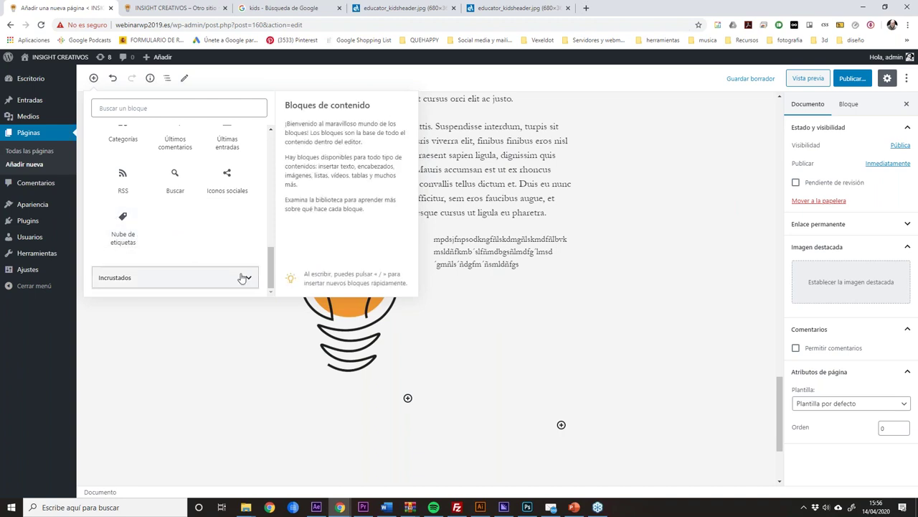
{"action": "left_click", "coordinate": [242, 278]}
{"action": "scroll", "coordinate": [215, 229], "scroll_direction": "down", "scroll_amount": 1}
{"action": "scroll", "coordinate": [194, 215], "scroll_direction": "up", "scroll_amount": 2}
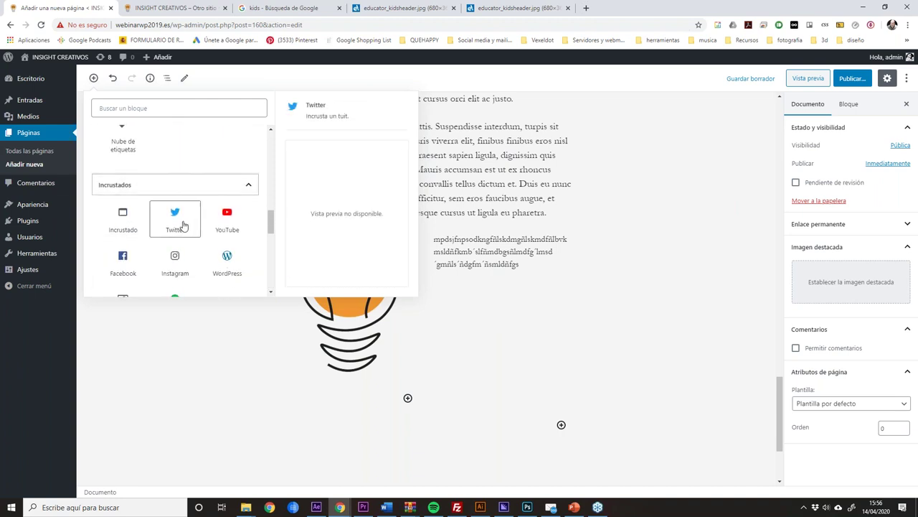
{"action": "scroll", "coordinate": [205, 215], "scroll_direction": "down", "scroll_amount": 1}
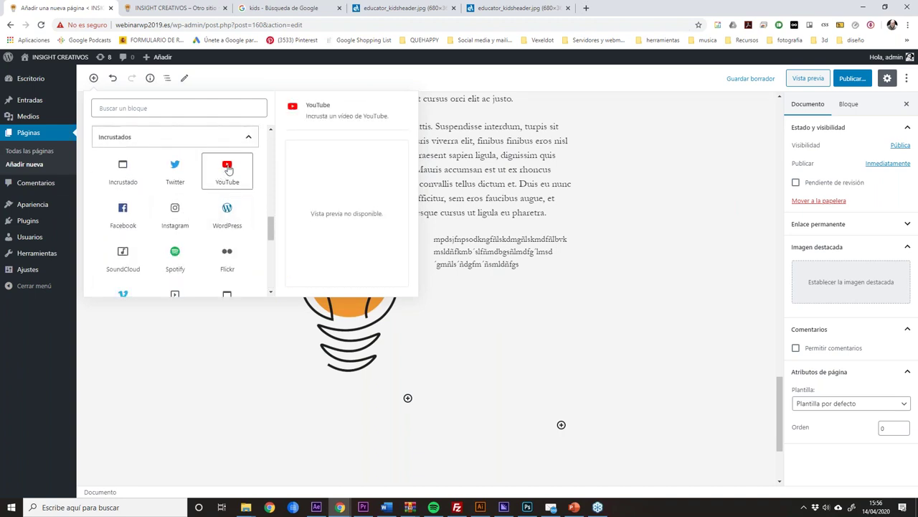
{"action": "scroll", "coordinate": [229, 186], "scroll_direction": "down", "scroll_amount": 2}
{"action": "scroll", "coordinate": [111, 222], "scroll_direction": "up", "scroll_amount": 2}
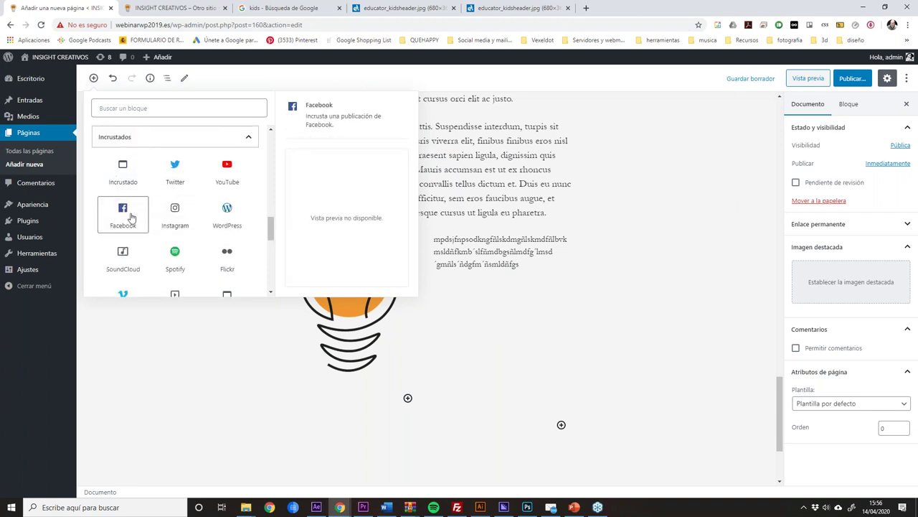
{"action": "scroll", "coordinate": [157, 214], "scroll_direction": "down", "scroll_amount": 2}
{"action": "scroll", "coordinate": [151, 237], "scroll_direction": "down", "scroll_amount": 4}
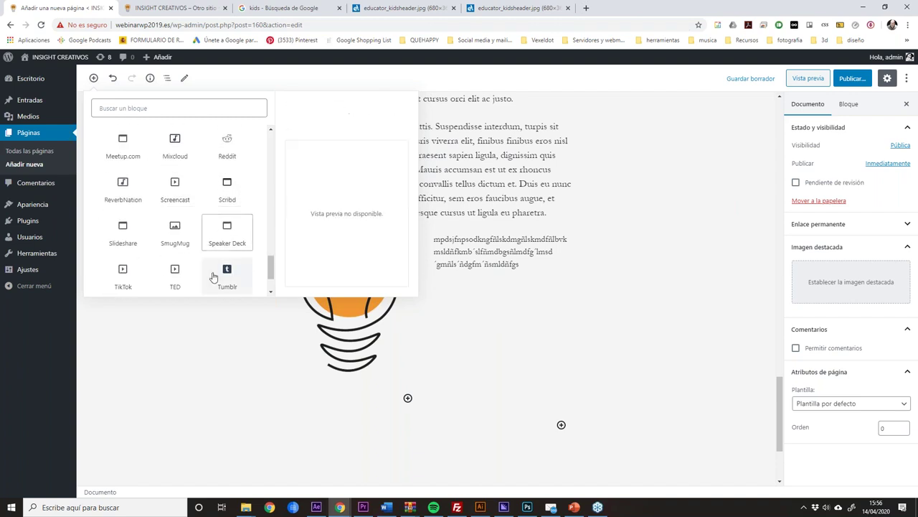
{"action": "scroll", "coordinate": [213, 273], "scroll_direction": "down", "scroll_amount": 2}
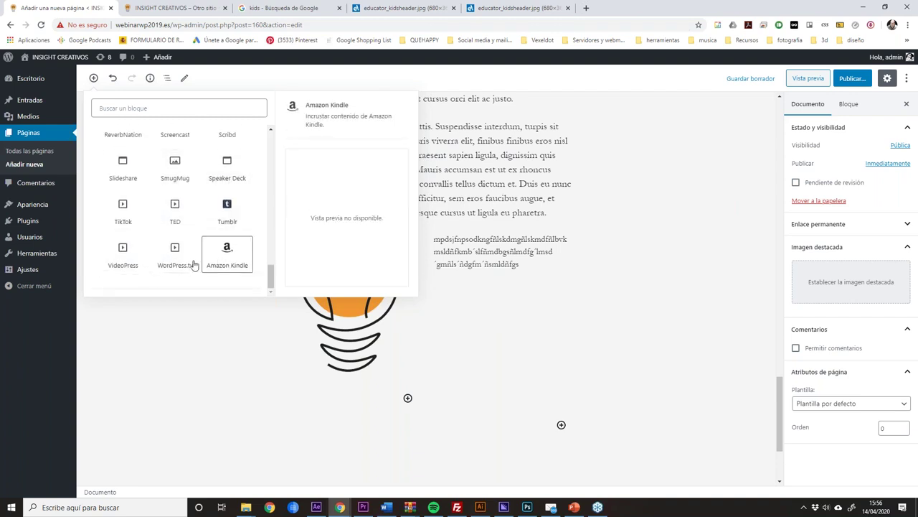
{"action": "left_click_drag", "start_coordinate": [273, 272], "coordinate": [287, 128]}
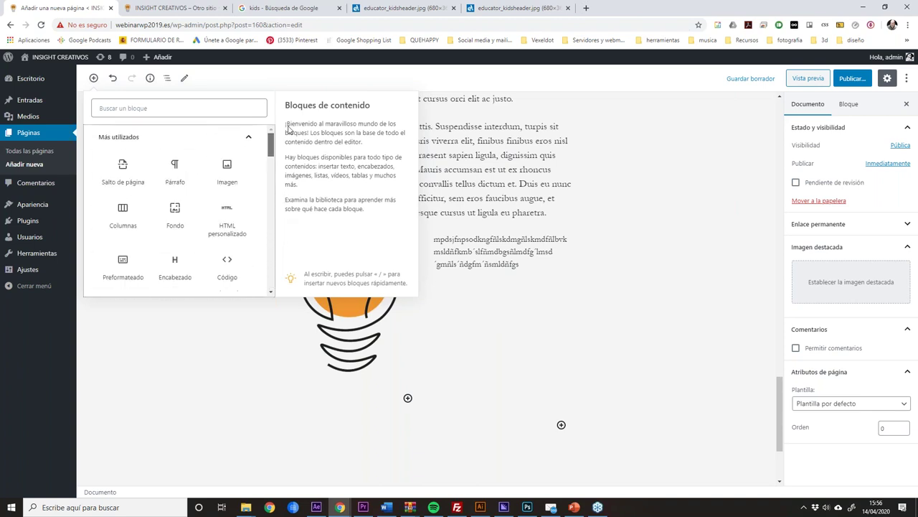
{"action": "left_click", "coordinate": [621, 123]}
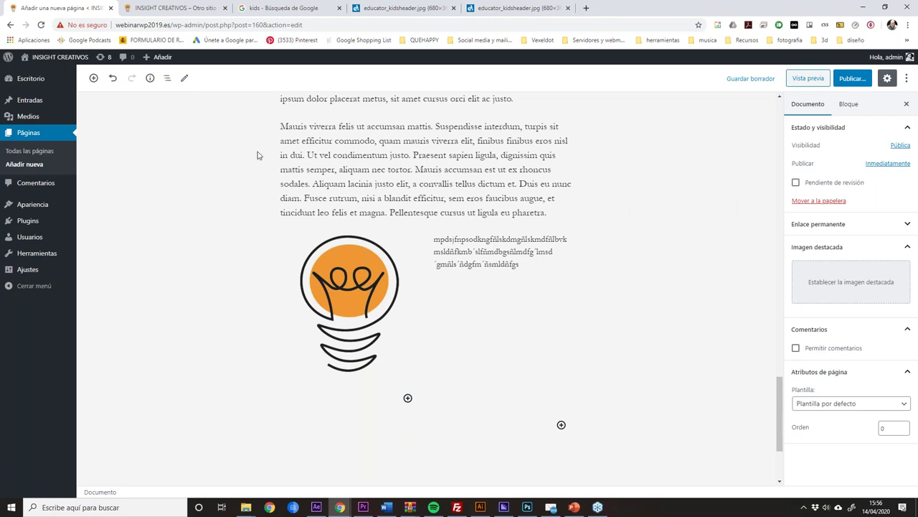
Review the page content in the editor from the title down to the three-column block.
{"action": "left_click_drag", "start_coordinate": [785, 401], "coordinate": [790, 119]}
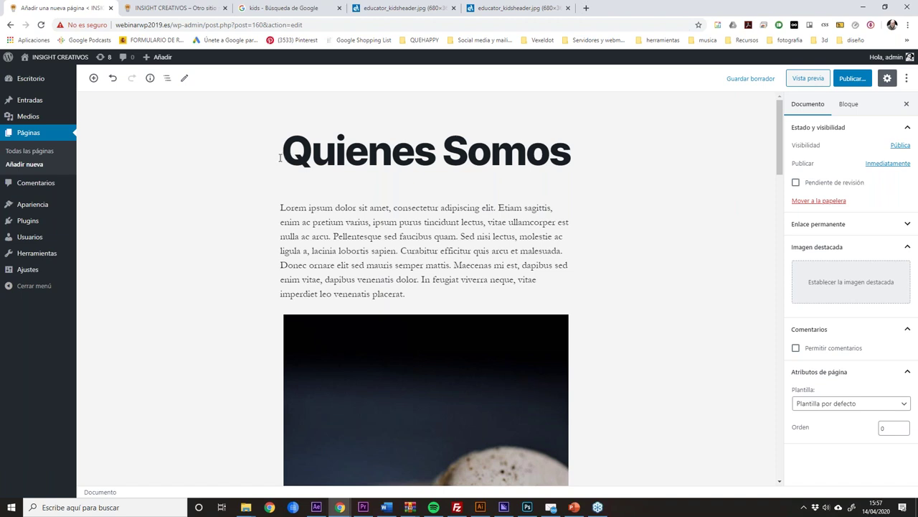
{"action": "mouse_move", "coordinate": [39, 226]}
{"action": "scroll", "coordinate": [508, 244], "scroll_direction": "down", "scroll_amount": 4}
{"action": "left_click_drag", "start_coordinate": [780, 183], "coordinate": [794, 208]}
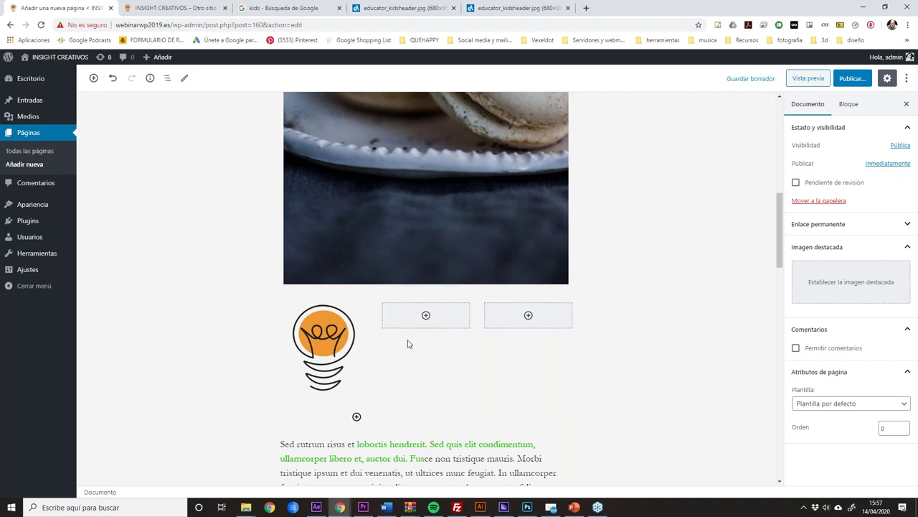
{"action": "left_click_drag", "start_coordinate": [775, 244], "coordinate": [753, 140]}
{"action": "scroll", "coordinate": [628, 237], "scroll_direction": "down", "scroll_amount": 3}
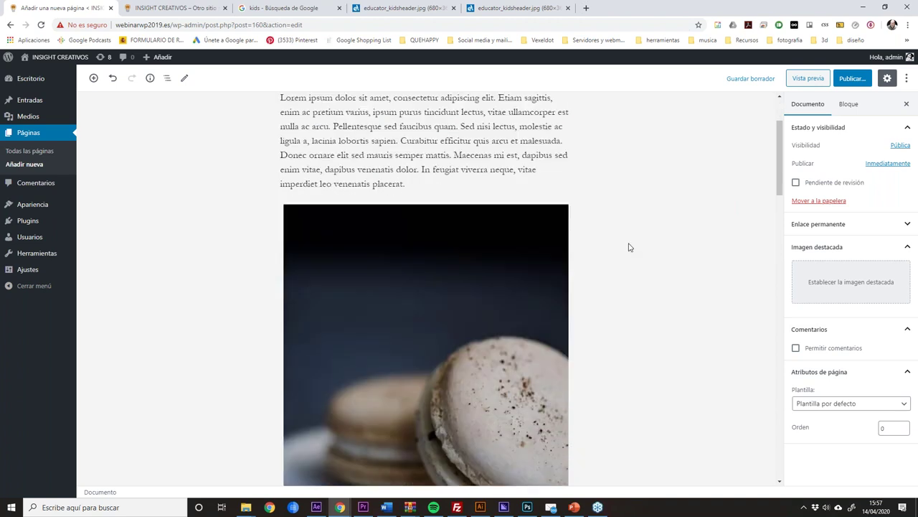
{"action": "scroll", "coordinate": [436, 182], "scroll_direction": "up", "scroll_amount": 3}
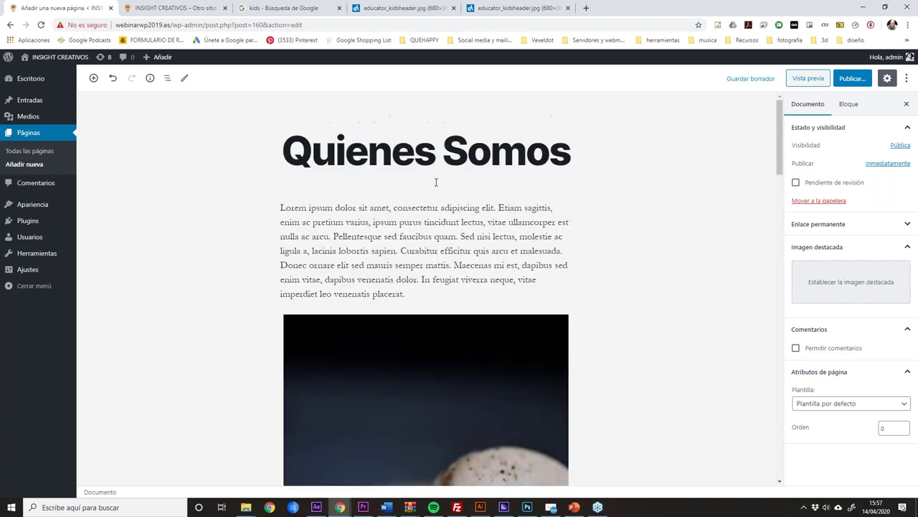
Try the Plantilla de ancho completo and Plantilla de portada page templates, and return to Plantilla por defecto.
{"action": "left_click", "coordinate": [879, 406]}
{"action": "left_click", "coordinate": [865, 435]}
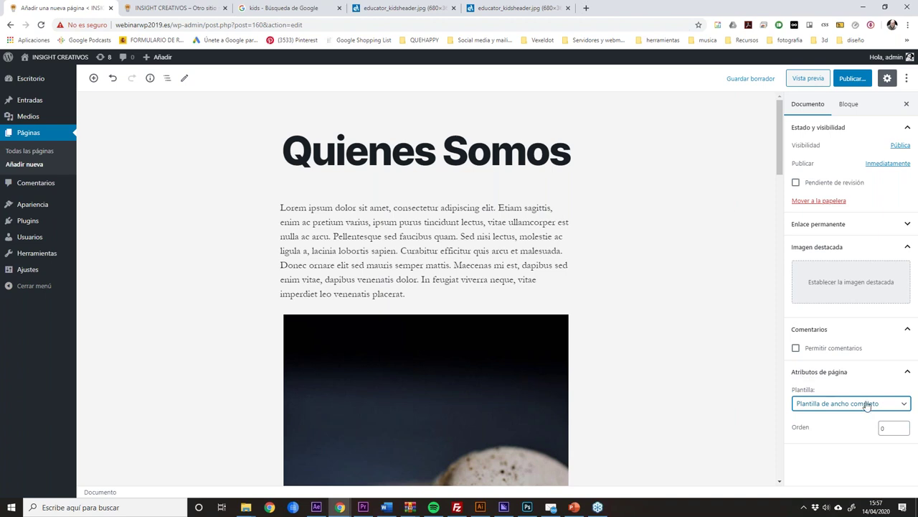
{"action": "left_click", "coordinate": [865, 403]}
{"action": "left_click", "coordinate": [854, 426]}
{"action": "left_click", "coordinate": [854, 403]}
{"action": "left_click", "coordinate": [854, 434]}
{"action": "left_click", "coordinate": [877, 404]}
{"action": "left_click", "coordinate": [825, 415]}
{"action": "left_click", "coordinate": [904, 406]}
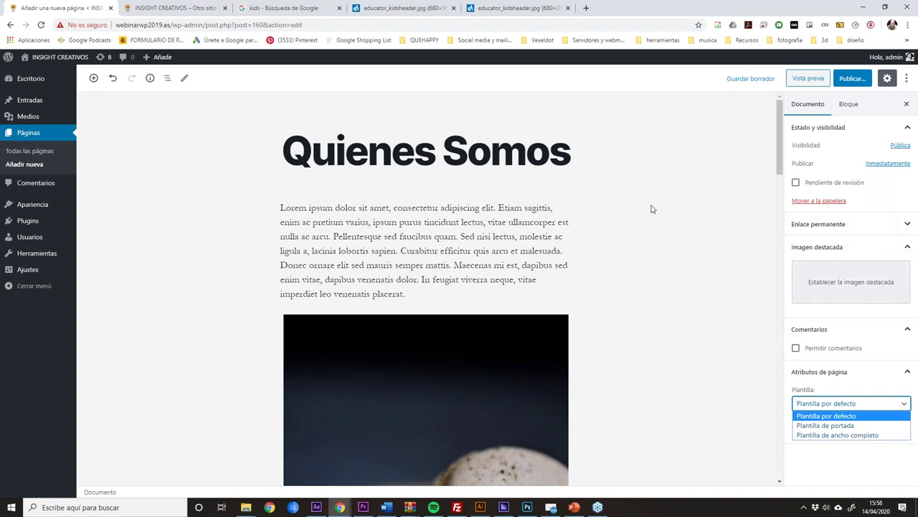
{"action": "left_click", "coordinate": [863, 406]}
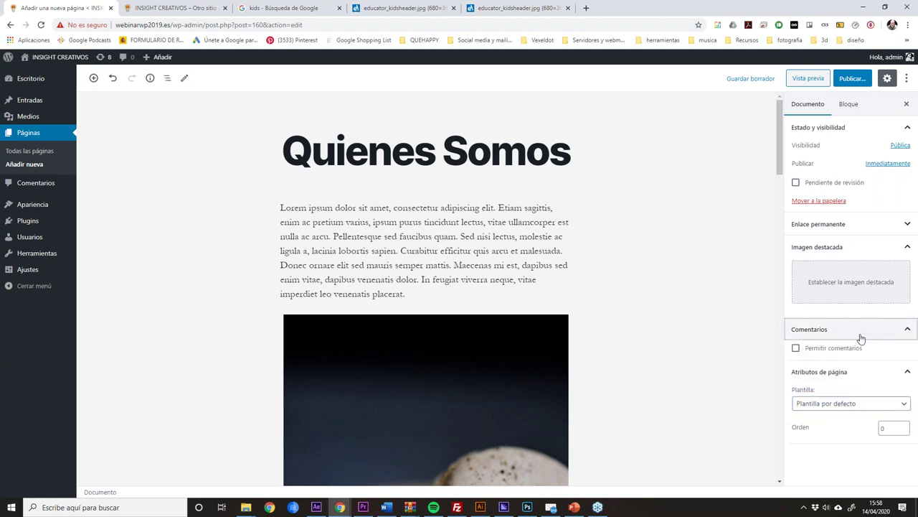
Allow comments on the Quienes Somos page.
{"action": "left_click", "coordinate": [795, 348]}
{"action": "left_click", "coordinate": [796, 349]}
{"action": "left_click", "coordinate": [796, 349]}
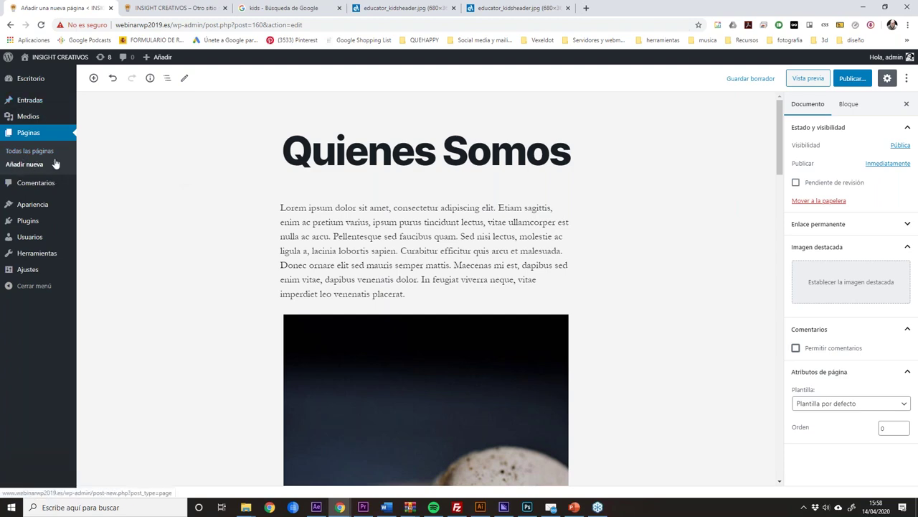
{"action": "left_click", "coordinate": [797, 348]}
{"action": "left_click_drag", "start_coordinate": [782, 167], "coordinate": [785, 84]}
{"action": "left_click", "coordinate": [853, 80]}
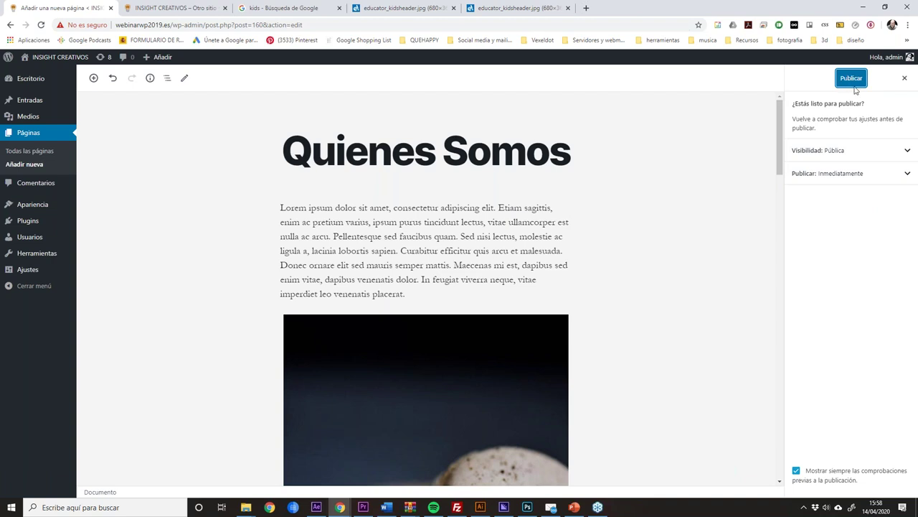
{"action": "left_click", "coordinate": [904, 78]}
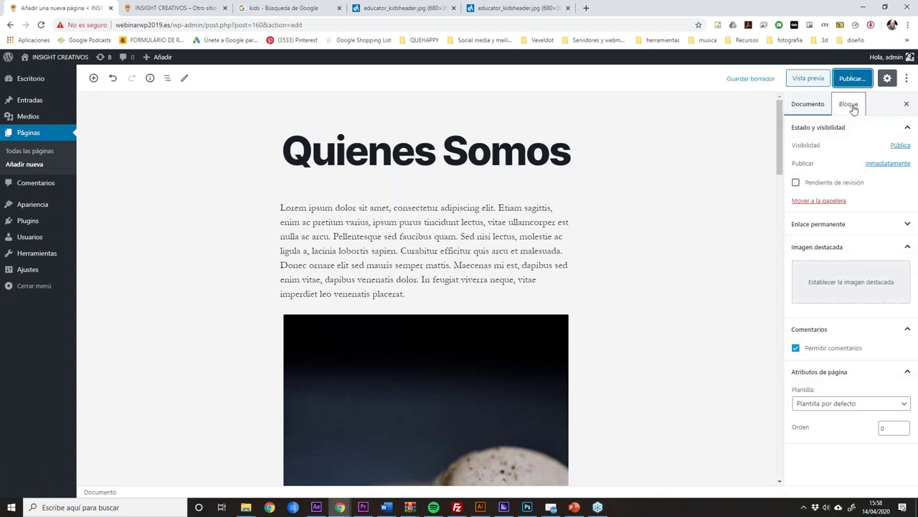
Open the page's front-end view from its permalink and examine the header, text, images and column layout.
{"action": "left_click", "coordinate": [848, 227]}
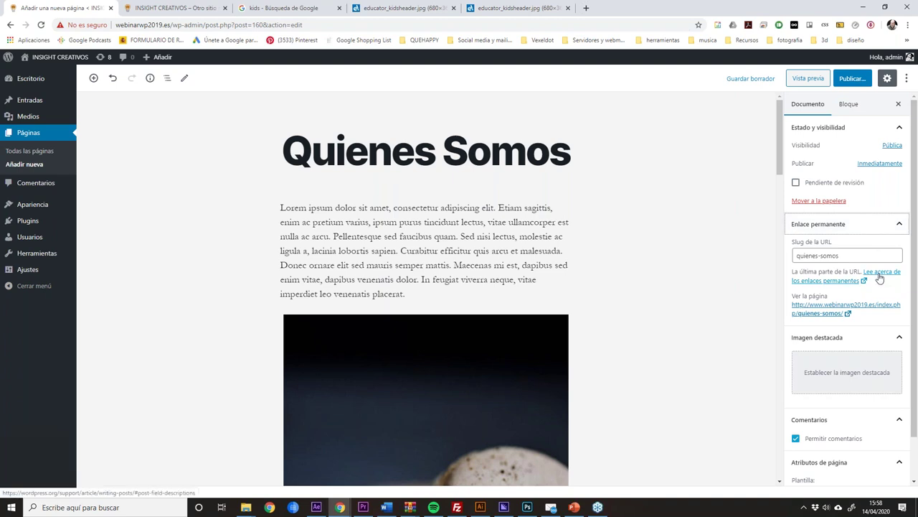
{"action": "left_click", "coordinate": [832, 310]}
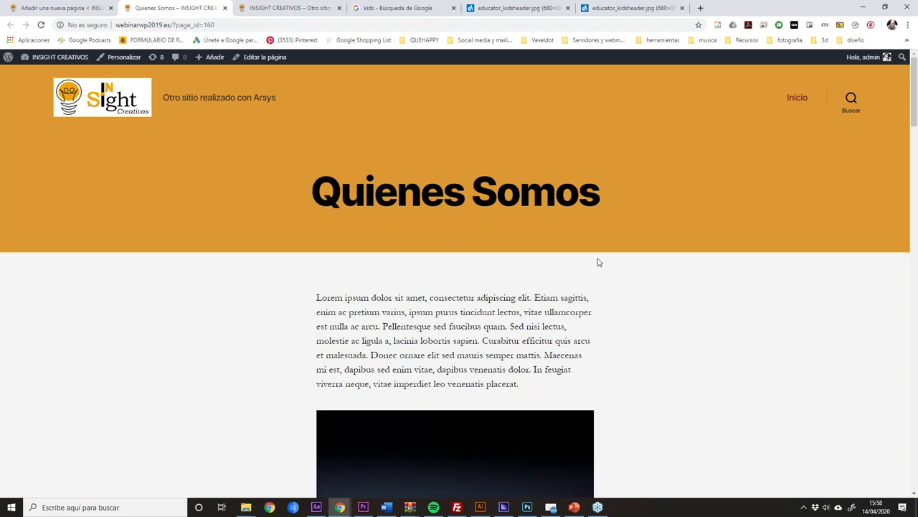
{"action": "scroll", "coordinate": [599, 261], "scroll_direction": "down", "scroll_amount": 10}
{"action": "scroll", "coordinate": [586, 274], "scroll_direction": "up", "scroll_amount": 4}
{"action": "scroll", "coordinate": [586, 274], "scroll_direction": "down", "scroll_amount": 12}
{"action": "scroll", "coordinate": [586, 274], "scroll_direction": "down", "scroll_amount": 4}
{"action": "scroll", "coordinate": [588, 273], "scroll_direction": "up", "scroll_amount": 7}
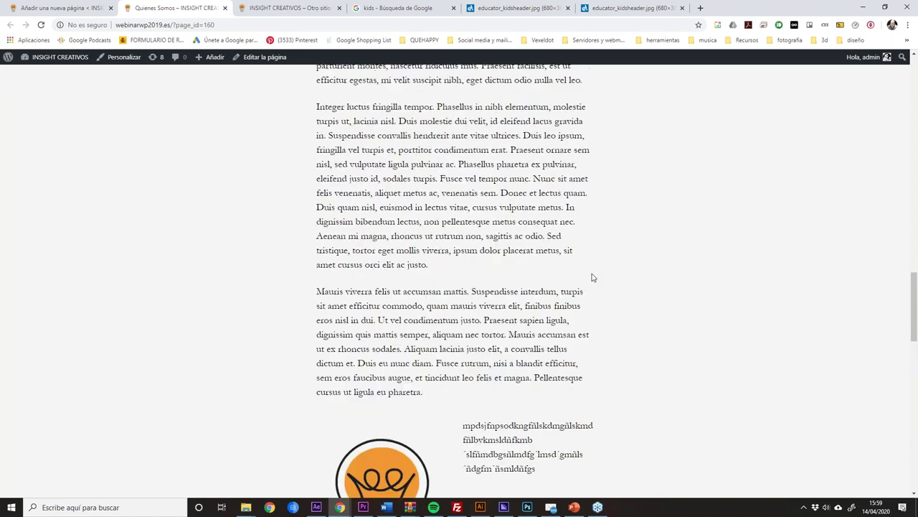
{"action": "scroll", "coordinate": [594, 277], "scroll_direction": "down", "scroll_amount": 15}
{"action": "scroll", "coordinate": [603, 286], "scroll_direction": "up", "scroll_amount": 15}
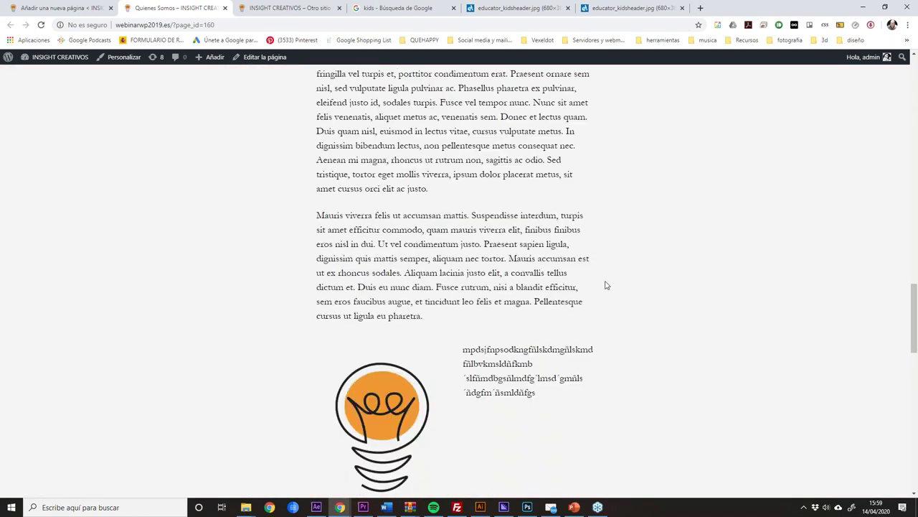
{"action": "scroll", "coordinate": [609, 277], "scroll_direction": "down", "scroll_amount": 3}
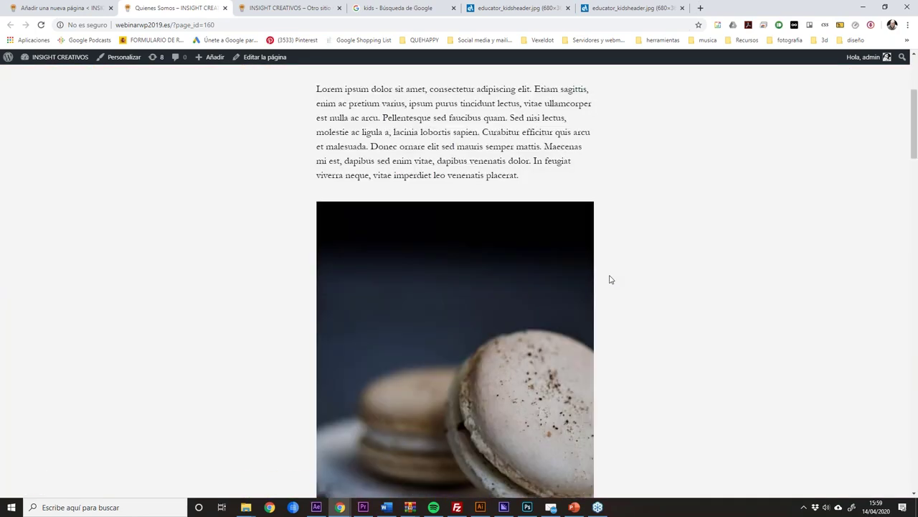
{"action": "scroll", "coordinate": [609, 277], "scroll_direction": "up", "scroll_amount": 3}
Check the comment setting in the editor and inspect the end of the front-end page for a comment section.
{"action": "left_click", "coordinate": [61, 9]}
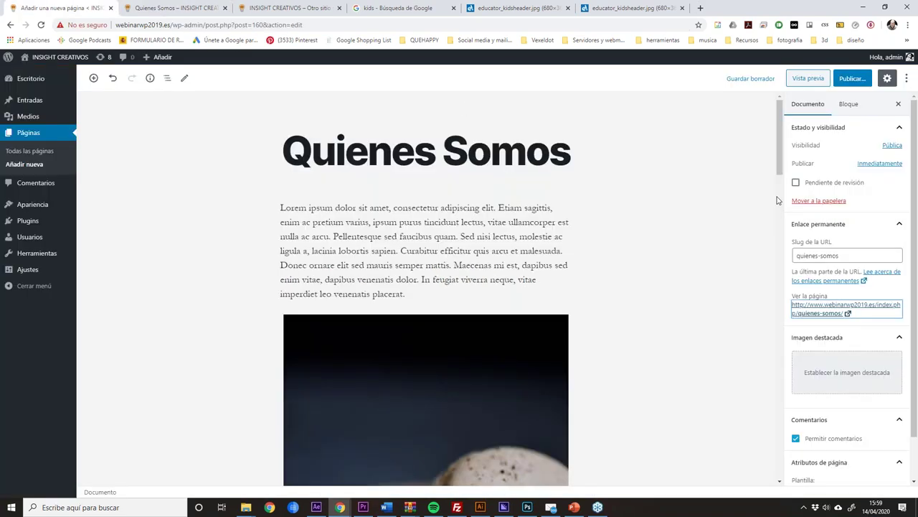
{"action": "scroll", "coordinate": [844, 374], "scroll_direction": "down", "scroll_amount": 1}
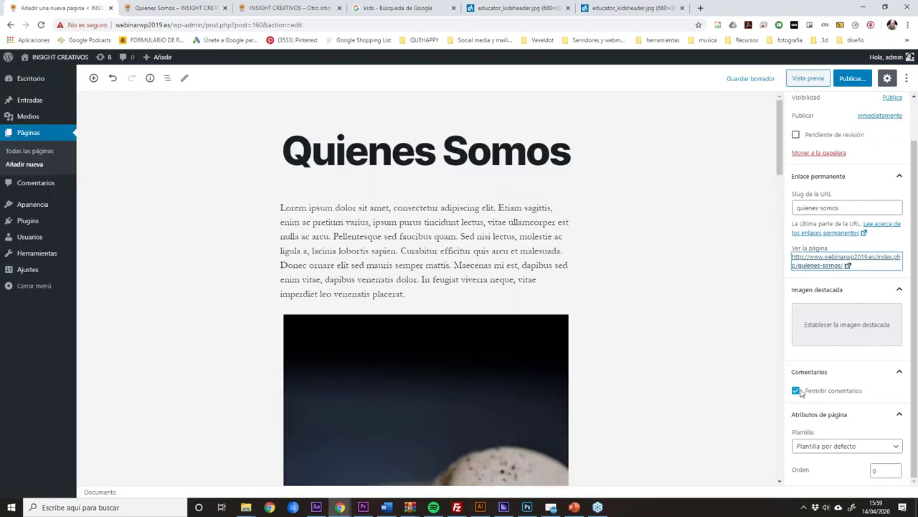
{"action": "left_click", "coordinate": [176, 7]}
{"action": "scroll", "coordinate": [664, 273], "scroll_direction": "down", "scroll_amount": 10}
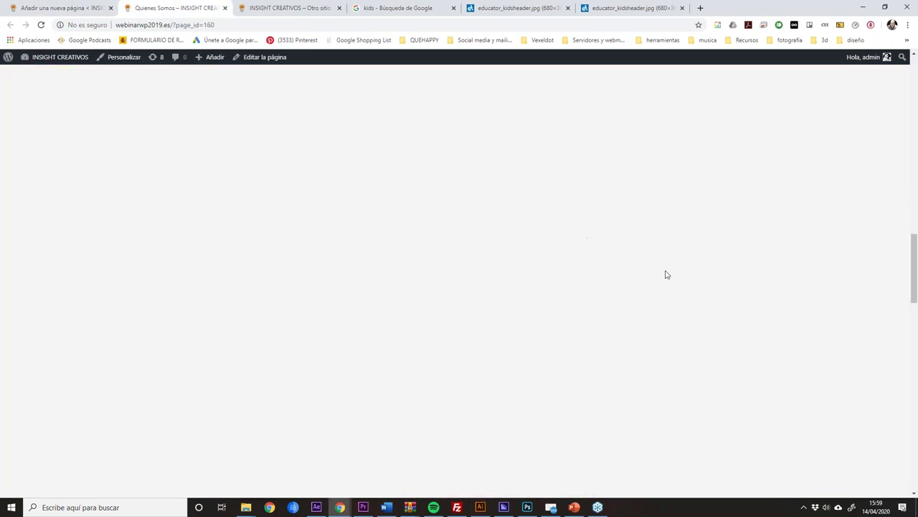
{"action": "left_click_drag", "start_coordinate": [914, 269], "coordinate": [915, 378]}
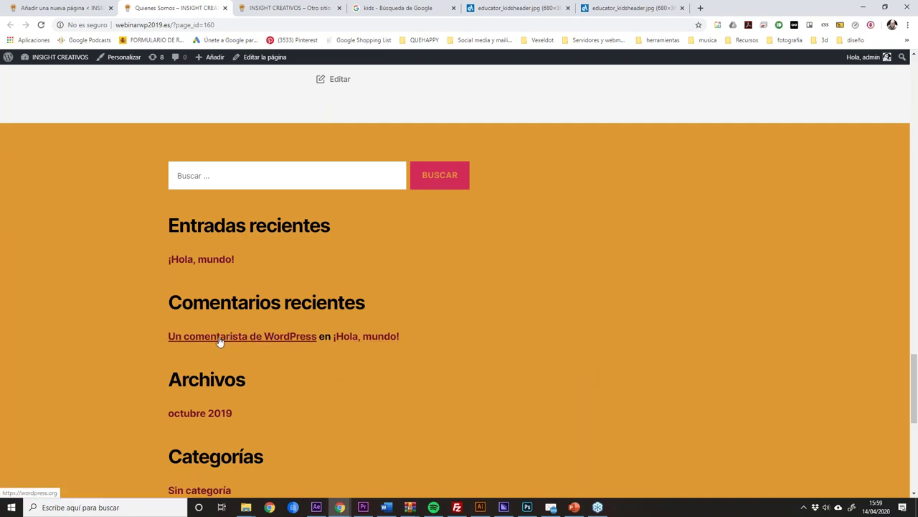
Publish the Quienes Somos page immediately with public visibility and comments allowed.
{"action": "scroll", "coordinate": [700, 292], "scroll_direction": "up", "scroll_amount": 5}
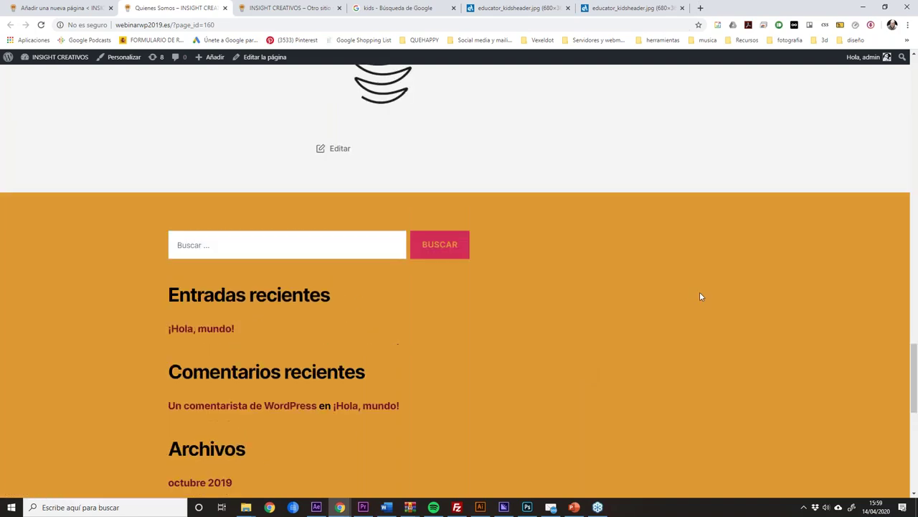
{"action": "scroll", "coordinate": [705, 294], "scroll_direction": "down", "scroll_amount": 3}
{"action": "scroll", "coordinate": [599, 236], "scroll_direction": "up", "scroll_amount": 6}
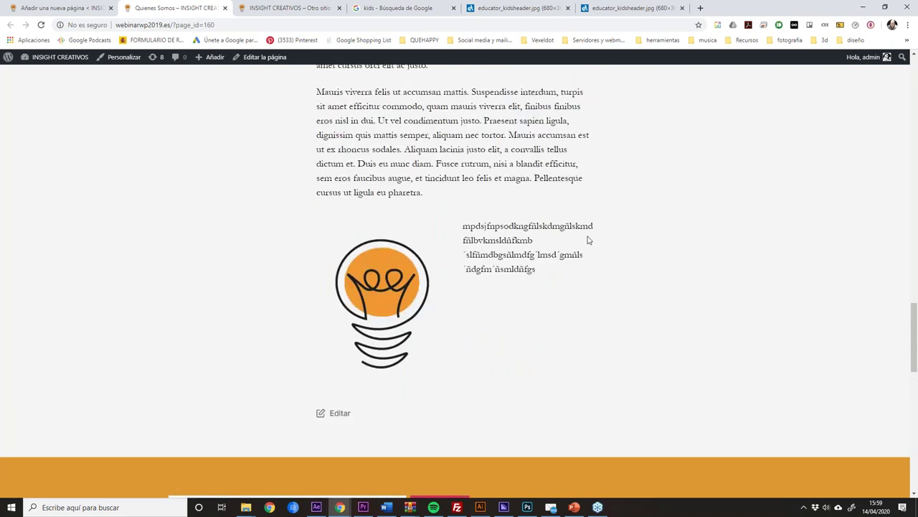
{"action": "scroll", "coordinate": [599, 236], "scroll_direction": "up", "scroll_amount": 8}
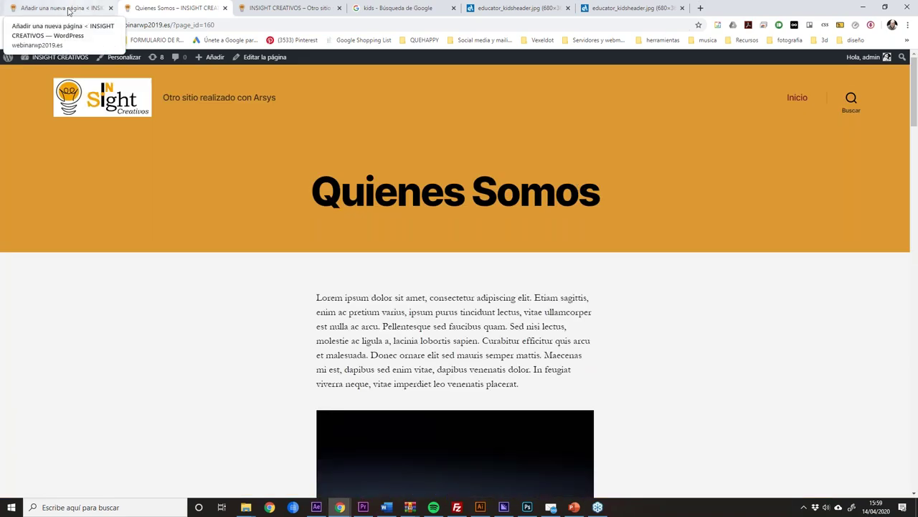
{"action": "left_click", "coordinate": [72, 8]}
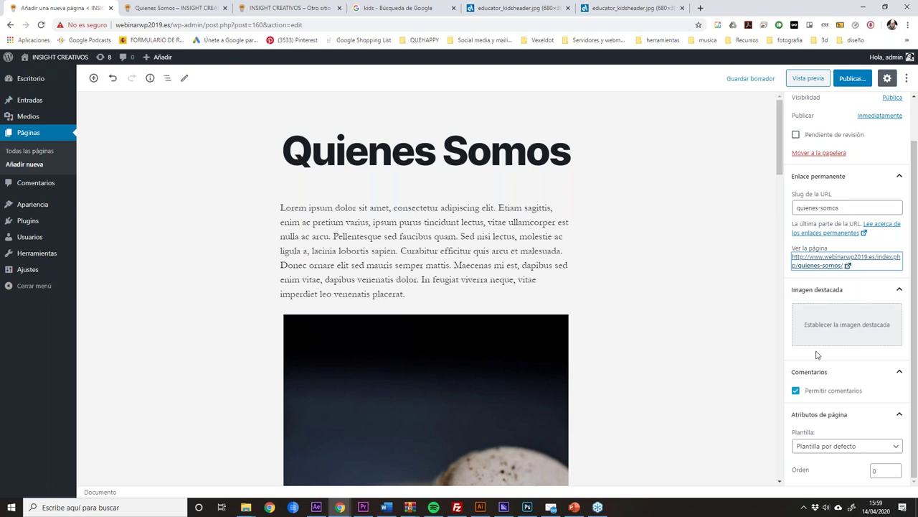
{"action": "left_click", "coordinate": [797, 391]}
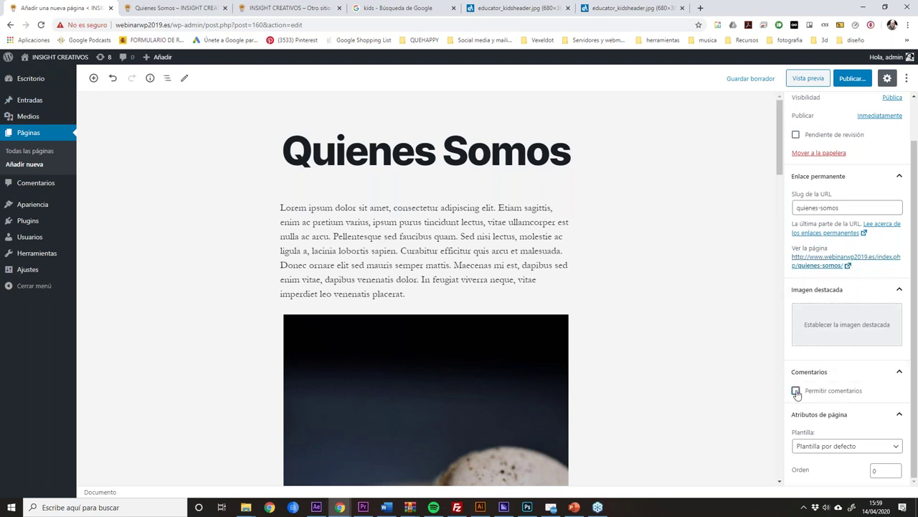
{"action": "left_click", "coordinate": [853, 78]}
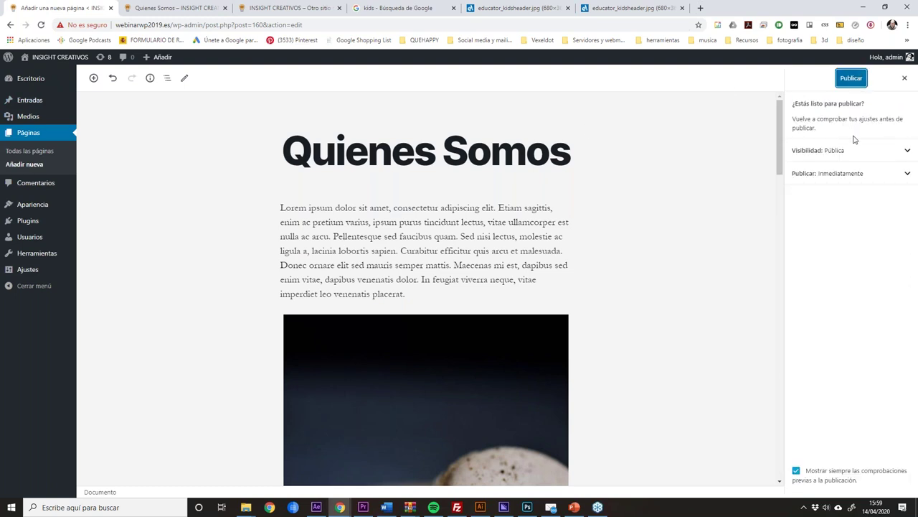
{"action": "left_click", "coordinate": [851, 79]}
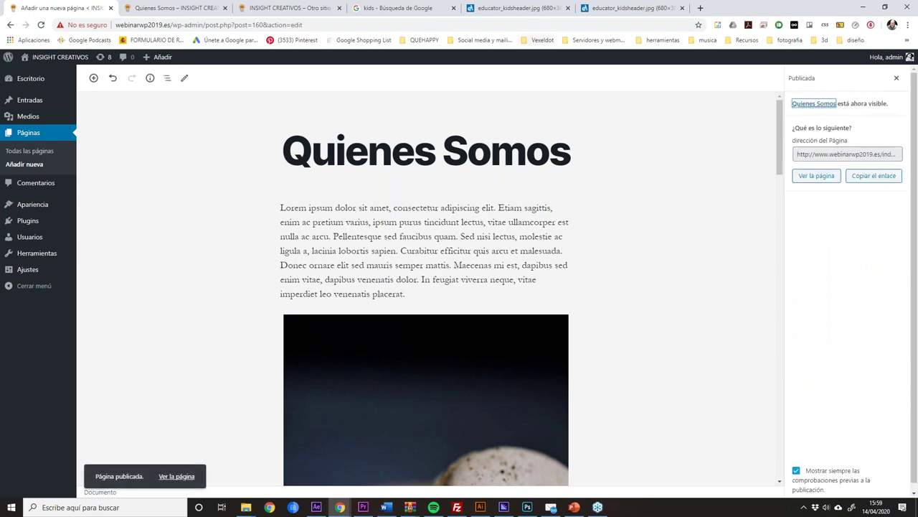
Open the published Quienes Somos page, examine the comment area at its end, and return to the editor.
{"action": "left_click", "coordinate": [816, 176]}
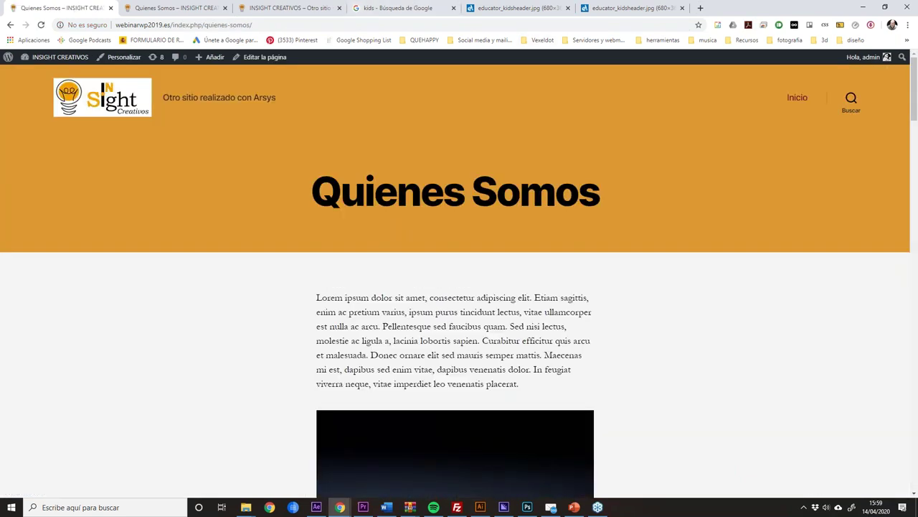
{"action": "scroll", "coordinate": [459, 287], "scroll_direction": "down", "scroll_amount": 15}
{"action": "scroll", "coordinate": [518, 223], "scroll_direction": "down", "scroll_amount": 2}
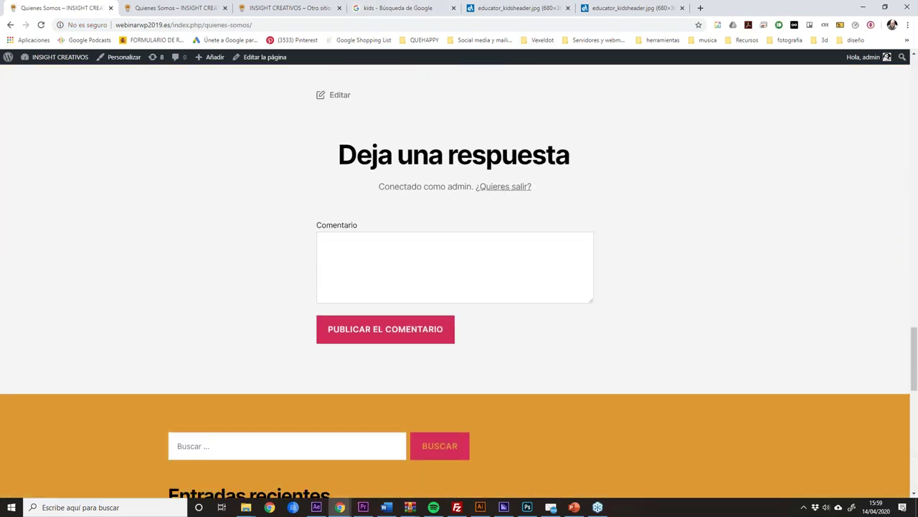
{"action": "scroll", "coordinate": [238, 146], "scroll_direction": "up", "scroll_amount": 1}
{"action": "scroll", "coordinate": [674, 232], "scroll_direction": "up", "scroll_amount": 1}
{"action": "scroll", "coordinate": [678, 232], "scroll_direction": "down", "scroll_amount": 1}
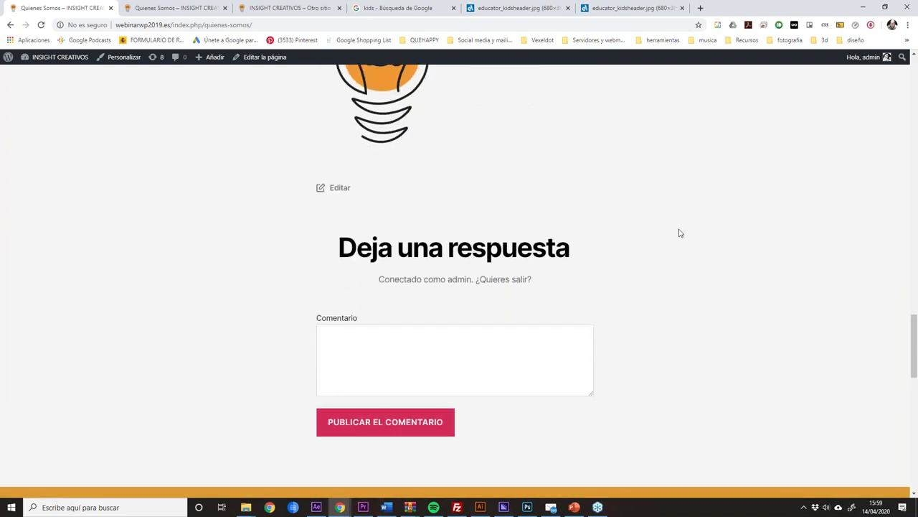
{"action": "left_click", "coordinate": [180, 8]}
{"action": "left_click", "coordinate": [86, 8]}
{"action": "left_click", "coordinate": [10, 25]}
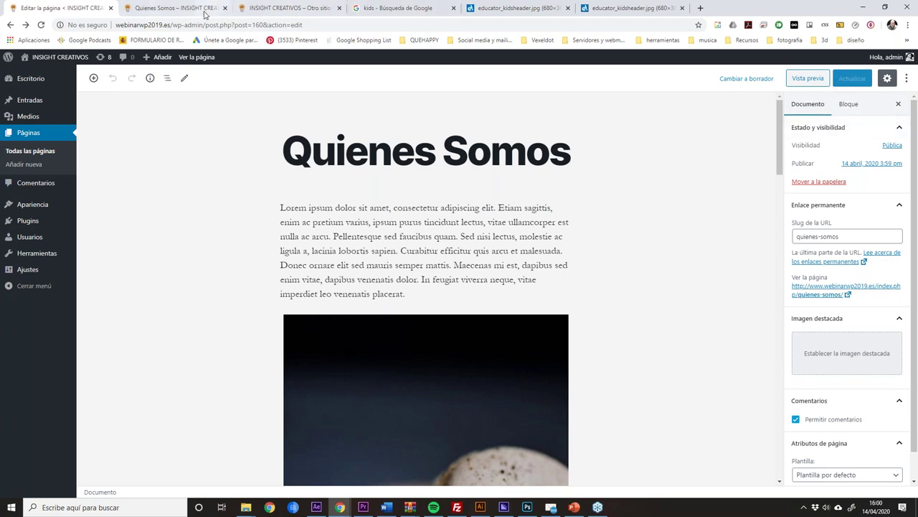
Reload the earlier front-end view of Quienes Somos and inspect the end of the page for the comment form.
{"action": "left_click", "coordinate": [185, 8]}
{"action": "scroll", "coordinate": [466, 187], "scroll_direction": "down", "scroll_amount": 3}
{"action": "scroll", "coordinate": [691, 237], "scroll_direction": "down", "scroll_amount": 15}
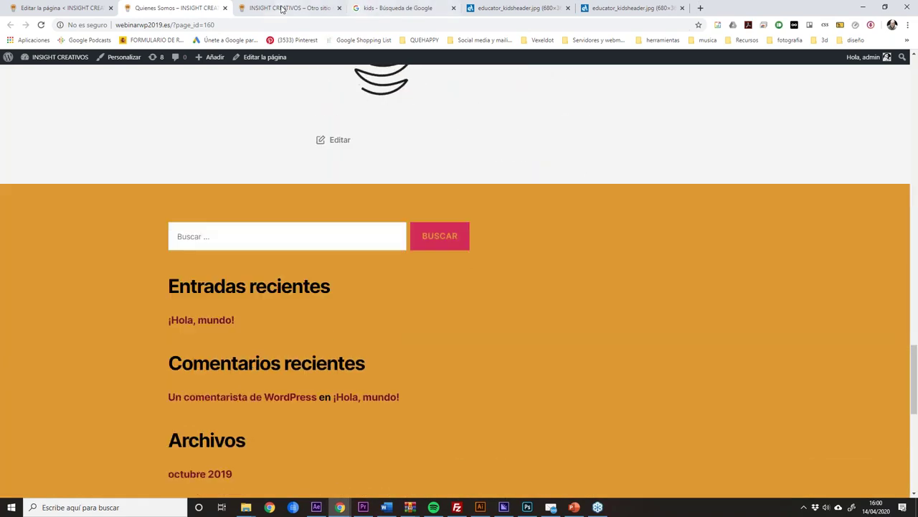
{"action": "key", "text": "ctrl+Tab"}
{"action": "left_click", "coordinate": [176, 15]}
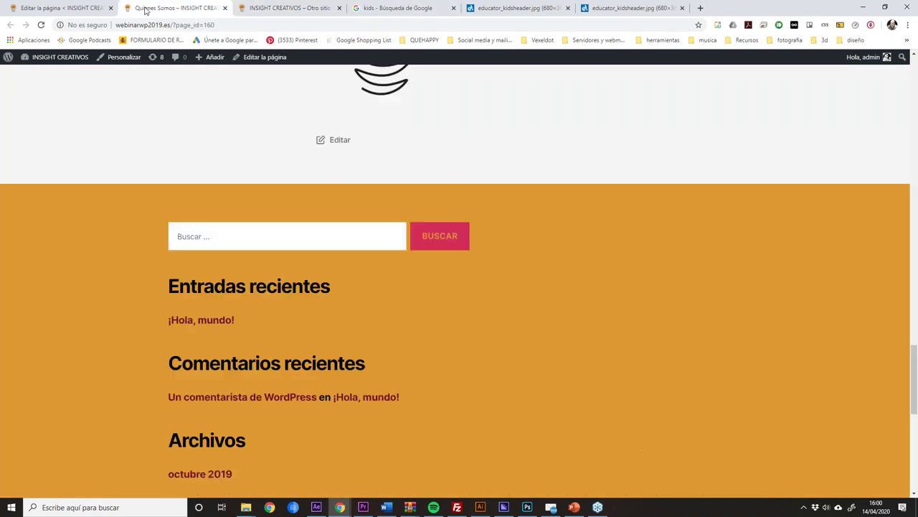
{"action": "left_click", "coordinate": [41, 25]}
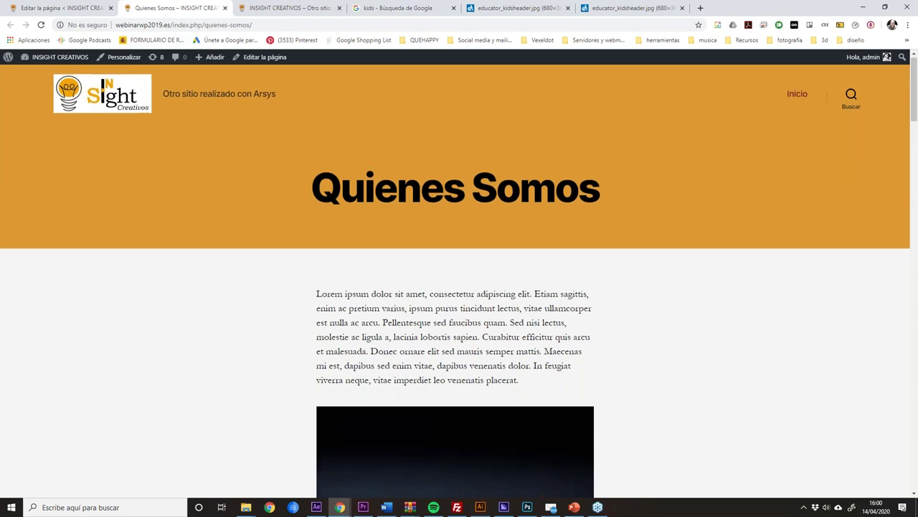
{"action": "scroll", "coordinate": [596, 239], "scroll_direction": "down", "scroll_amount": 10}
{"action": "scroll", "coordinate": [596, 239], "scroll_direction": "down", "scroll_amount": 15}
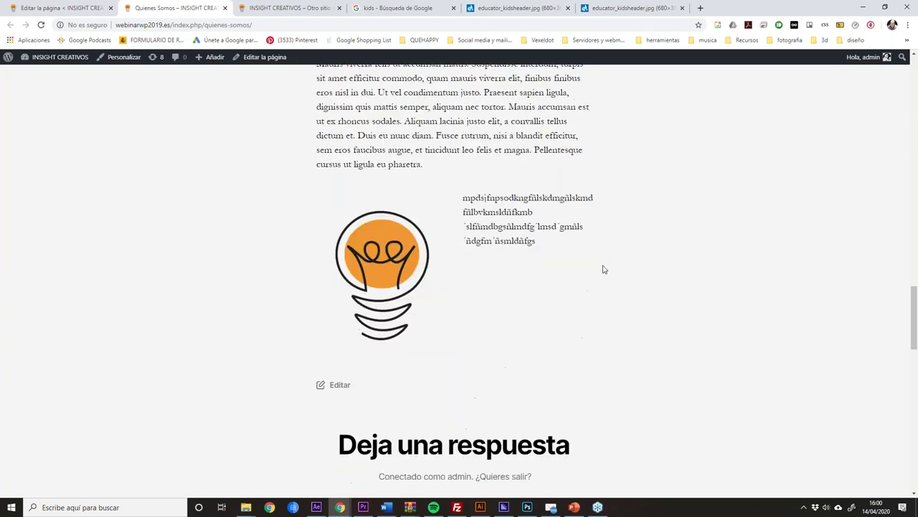
{"action": "scroll", "coordinate": [436, 182], "scroll_direction": "up", "scroll_amount": 2}
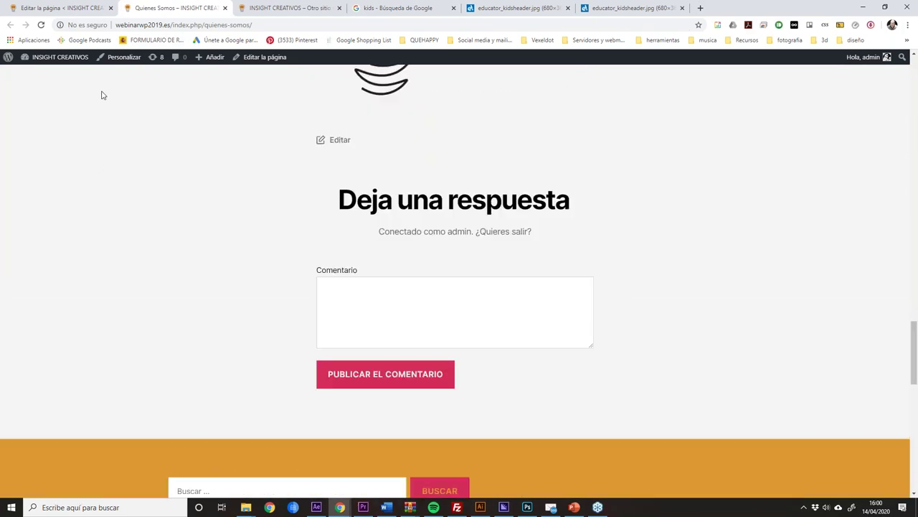
Disallow comments on the Quienes Somos page in the editor.
{"action": "left_click", "coordinate": [72, 12]}
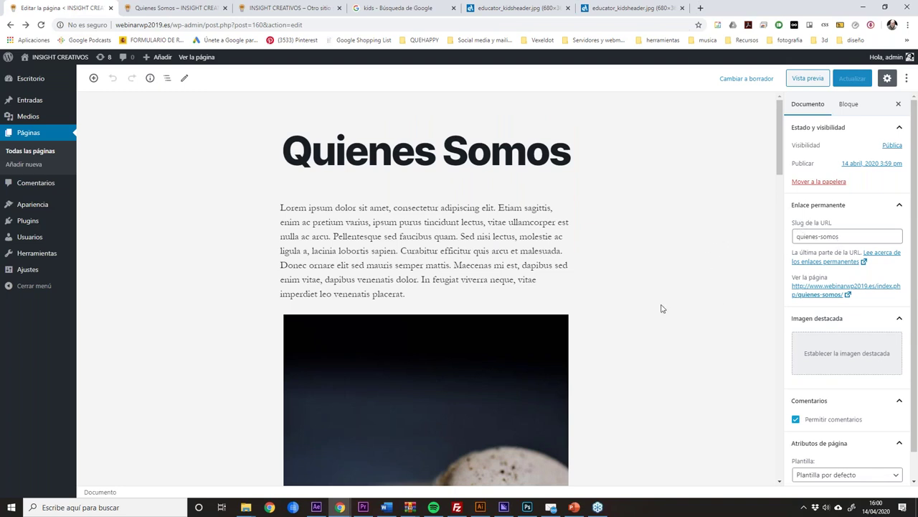
{"action": "left_click", "coordinate": [796, 422]}
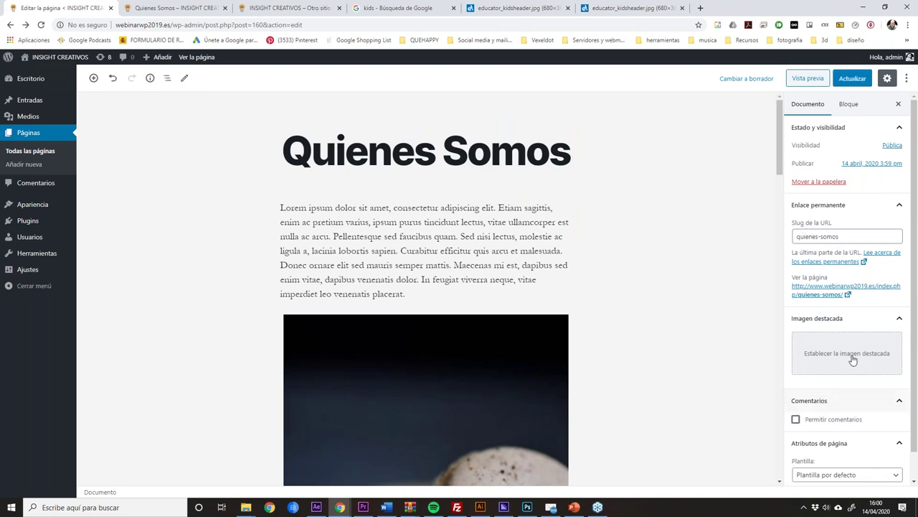
{"action": "scroll", "coordinate": [881, 314], "scroll_direction": "down", "scroll_amount": 1}
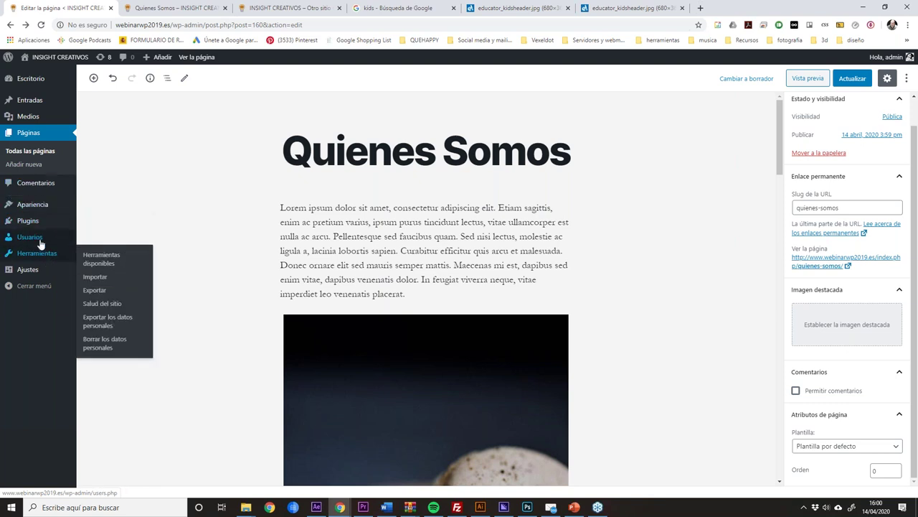
{"action": "mouse_move", "coordinate": [35, 228]}
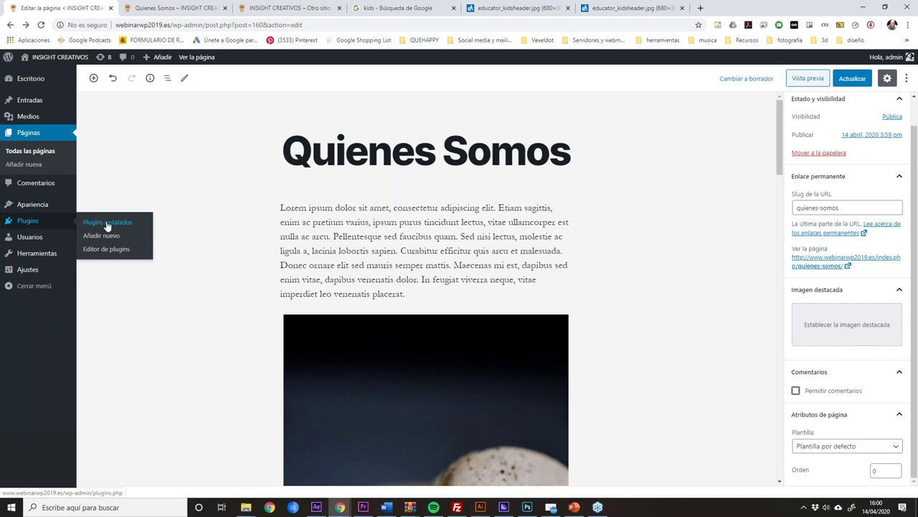
{"action": "mouse_move", "coordinate": [28, 275]}
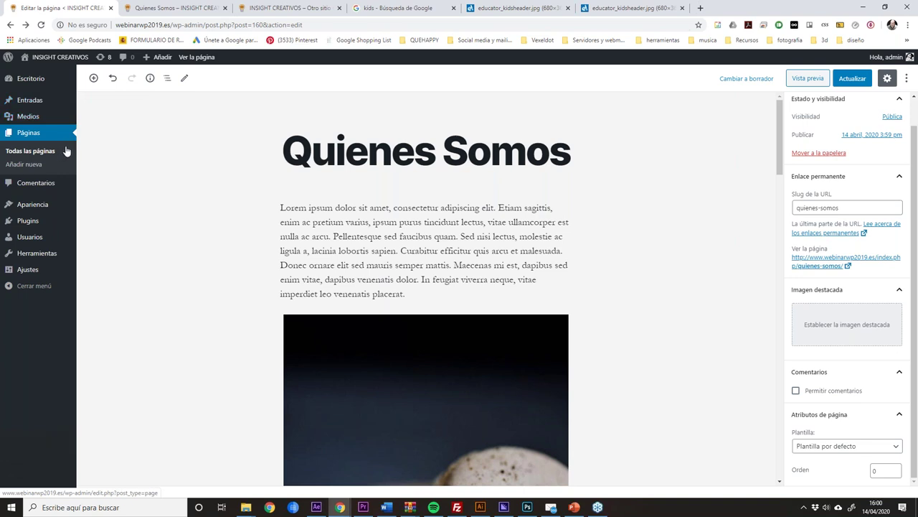
{"action": "scroll", "coordinate": [612, 248], "scroll_direction": "down", "scroll_amount": 3}
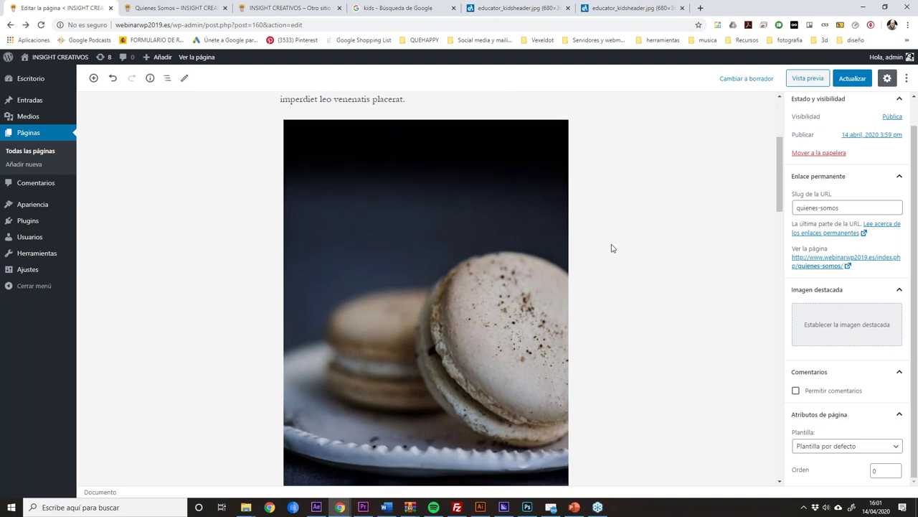
{"action": "scroll", "coordinate": [611, 246], "scroll_direction": "down", "scroll_amount": 3}
{"action": "scroll", "coordinate": [596, 237], "scroll_direction": "down", "scroll_amount": 2}
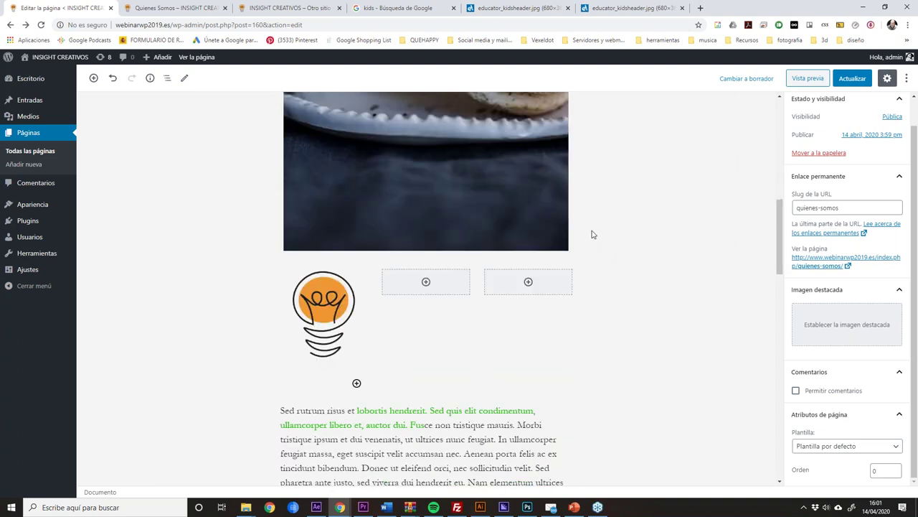
{"action": "scroll", "coordinate": [593, 234], "scroll_direction": "down", "scroll_amount": 2}
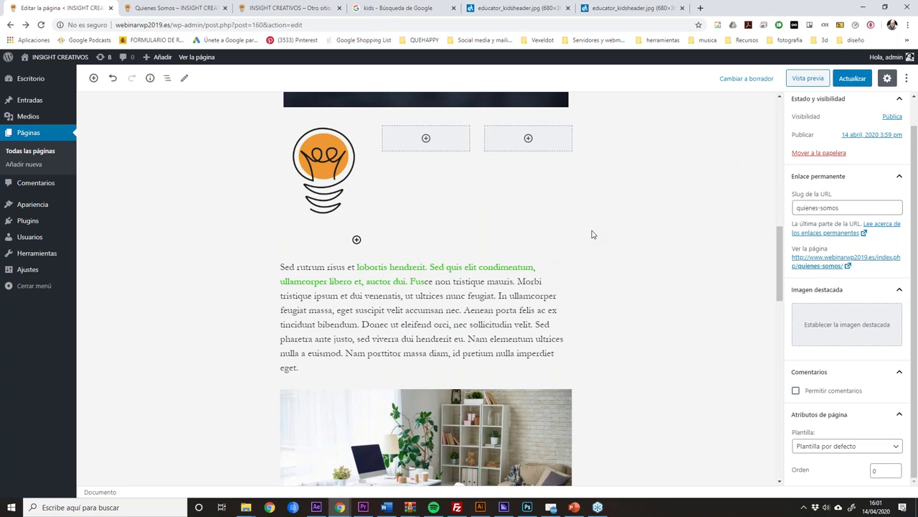
{"action": "scroll", "coordinate": [574, 213], "scroll_direction": "up", "scroll_amount": 5}
Examine the front-end Quienes Somos page on several phone screen sizes with the Responsive Viewer extension, and close the viewer.
{"action": "left_click", "coordinate": [176, 8]}
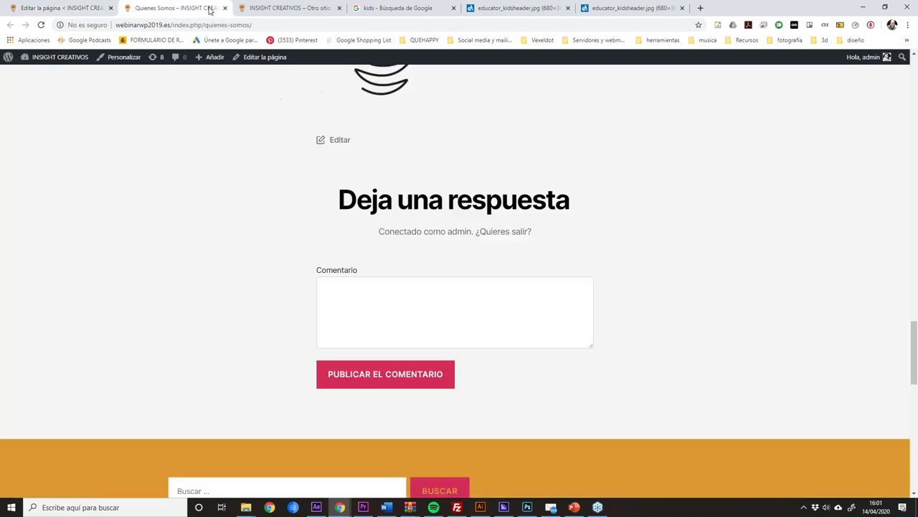
{"action": "left_click", "coordinate": [273, 9]}
{"action": "left_click", "coordinate": [193, 8]}
{"action": "scroll", "coordinate": [502, 186], "scroll_direction": "up", "scroll_amount": 15}
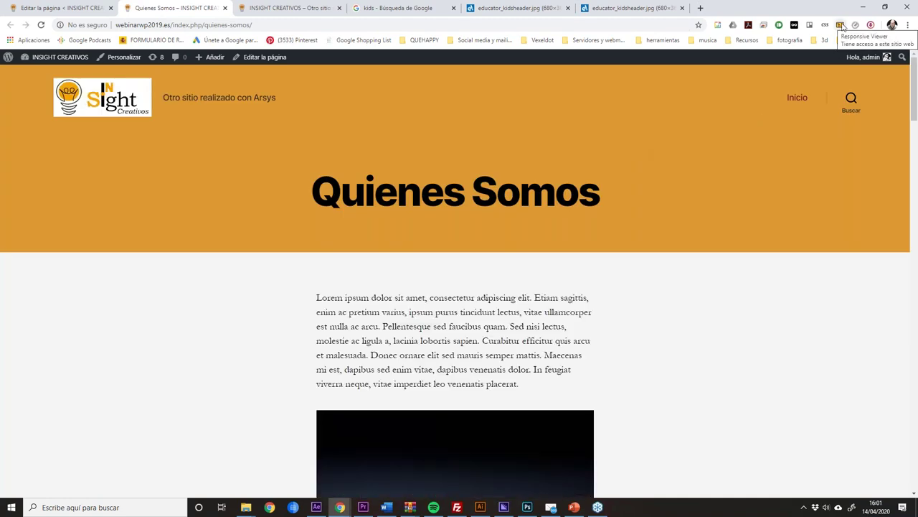
{"action": "left_click", "coordinate": [841, 25]}
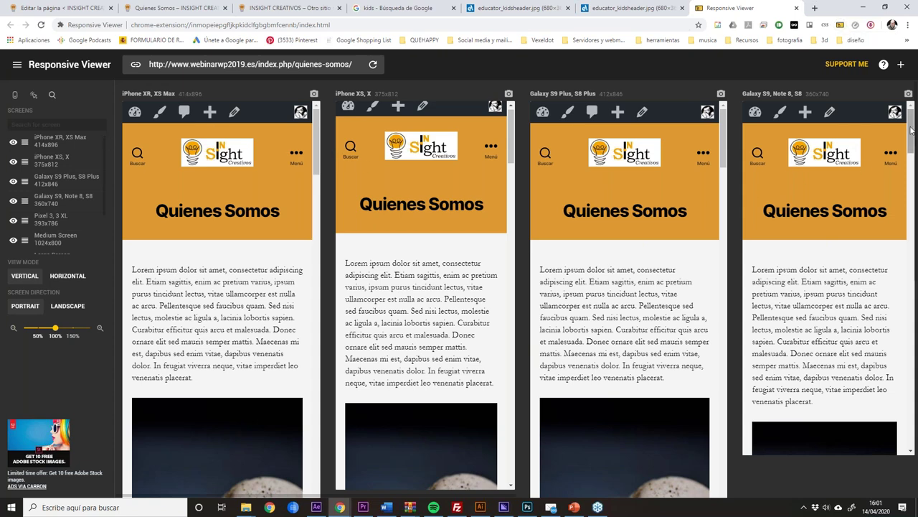
{"action": "mouse_move", "coordinate": [316, 133]}
{"action": "left_mouse_down"}
{"action": "mouse_move", "coordinate": [316, 401]}
{"action": "mouse_move", "coordinate": [328, 480]}
{"action": "mouse_move", "coordinate": [317, 140]}
{"action": "left_mouse_up"}
{"action": "left_click", "coordinate": [796, 9]}
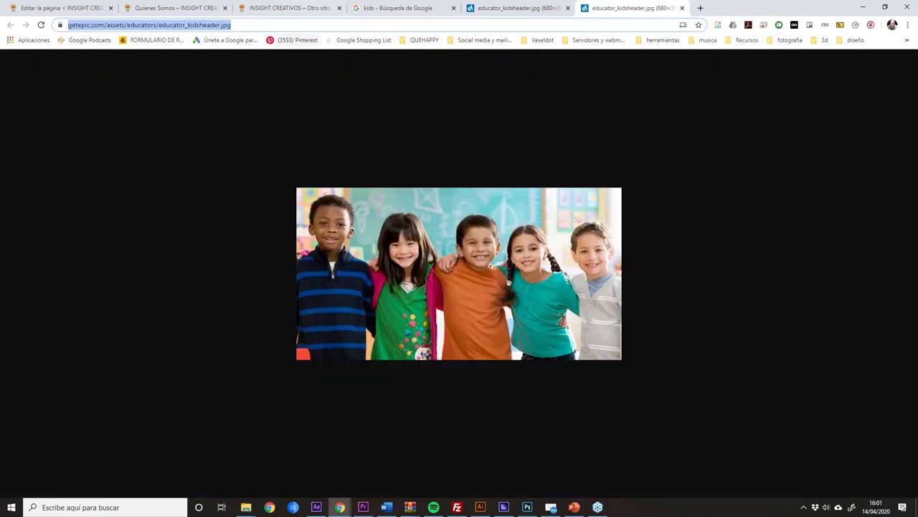
Enlarge the macaron image in the editor to about 1448 wide by 2349 high and update the page.
{"action": "left_click", "coordinate": [189, 7]}
{"action": "left_click", "coordinate": [70, 9]}
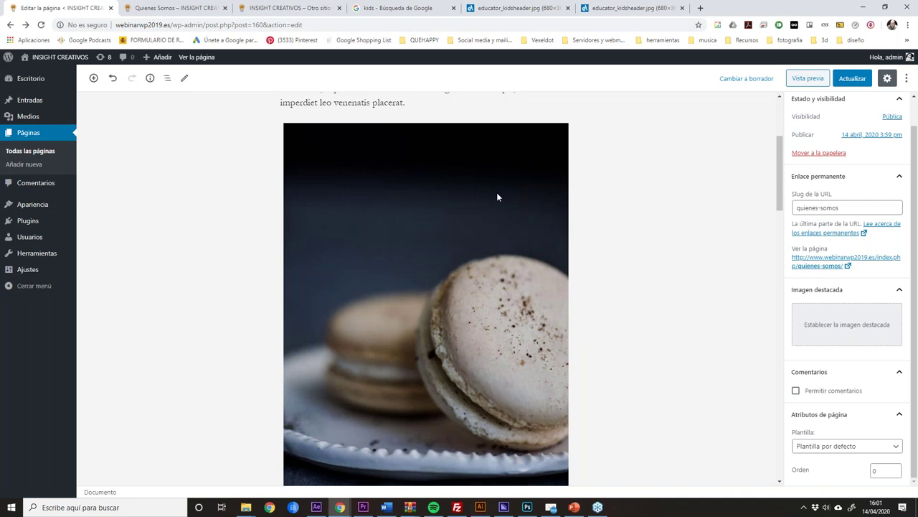
{"action": "scroll", "coordinate": [497, 197], "scroll_direction": "up", "scroll_amount": 3}
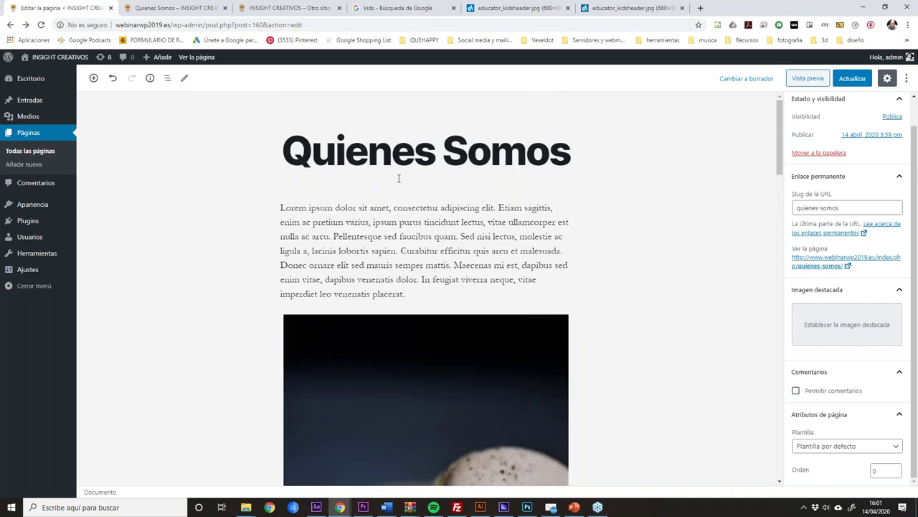
{"action": "scroll", "coordinate": [582, 249], "scroll_direction": "down", "scroll_amount": 3}
{"action": "left_click", "coordinate": [516, 250]}
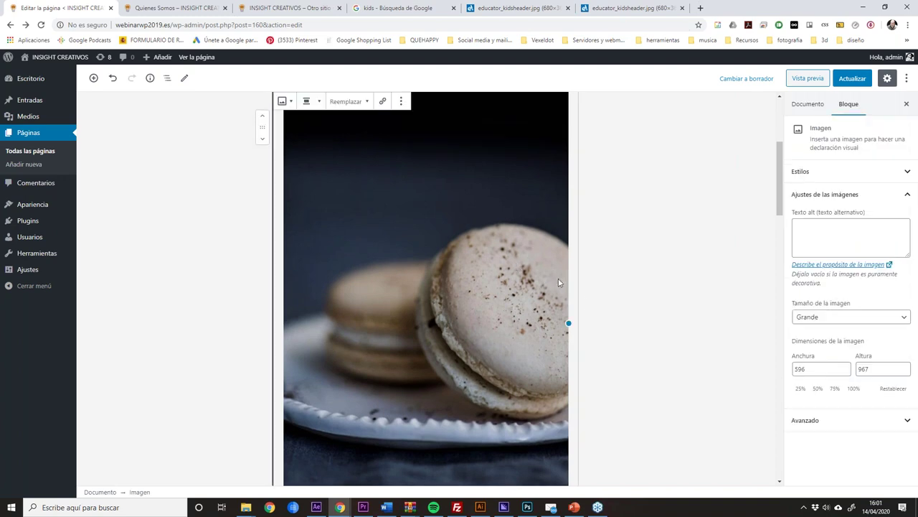
{"action": "left_click_drag", "start_coordinate": [568, 325], "coordinate": [779, 328]}
{"action": "left_click", "coordinate": [852, 80]}
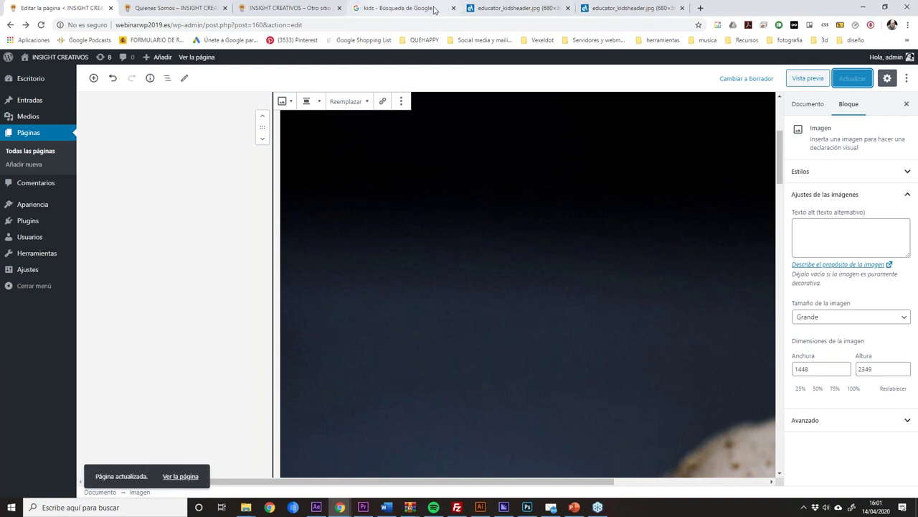
Reload the front-end page to check the macaron image, and open a preview of the page from the editor.
{"action": "left_click", "coordinate": [176, 8]}
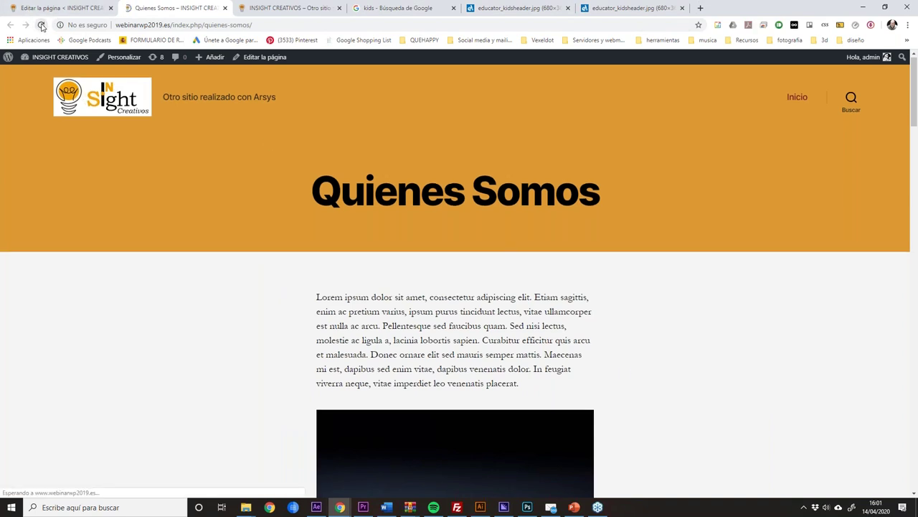
{"action": "scroll", "coordinate": [646, 323], "scroll_direction": "down", "scroll_amount": 4}
{"action": "left_click", "coordinate": [72, 9]}
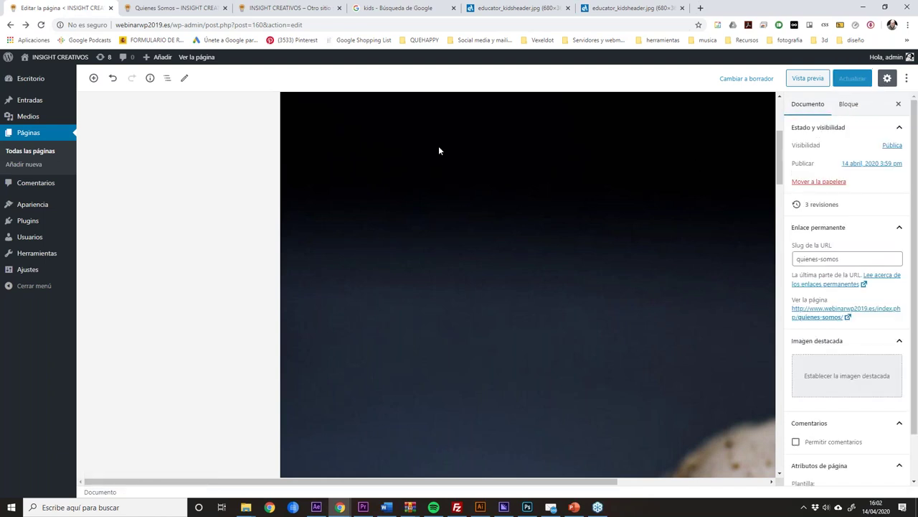
{"action": "left_click", "coordinate": [798, 79]}
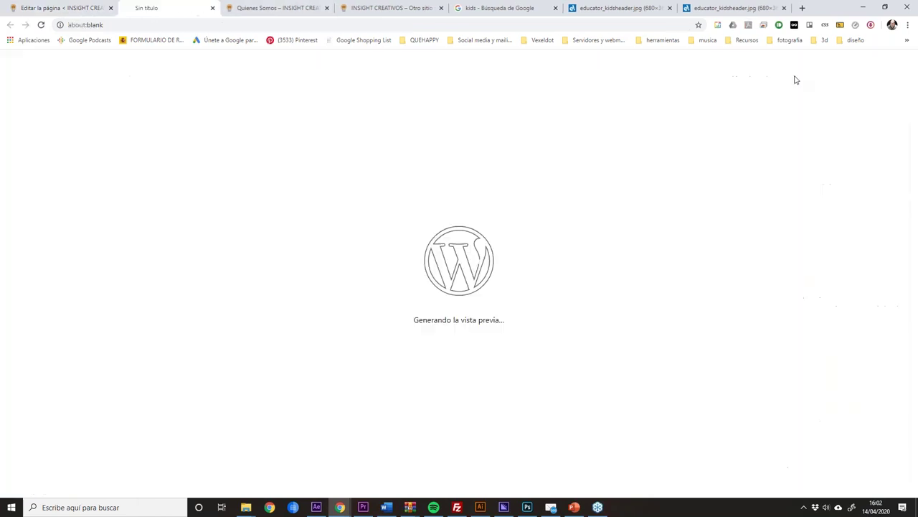
Examine the enlarged macaron image in the preview of the Quienes Somos page.
{"action": "scroll", "coordinate": [627, 263], "scroll_direction": "down", "scroll_amount": 6}
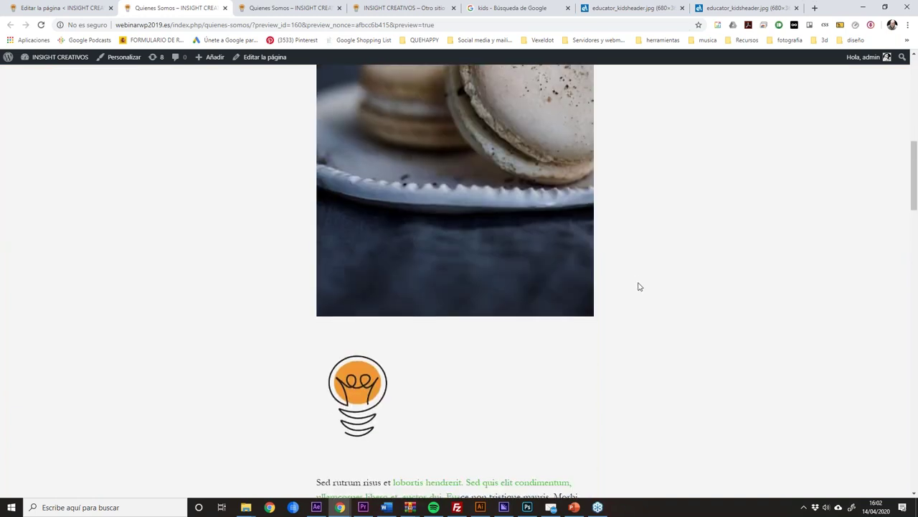
{"action": "scroll", "coordinate": [638, 284], "scroll_direction": "up", "scroll_amount": 2}
{"action": "scroll", "coordinate": [606, 240], "scroll_direction": "up", "scroll_amount": 2}
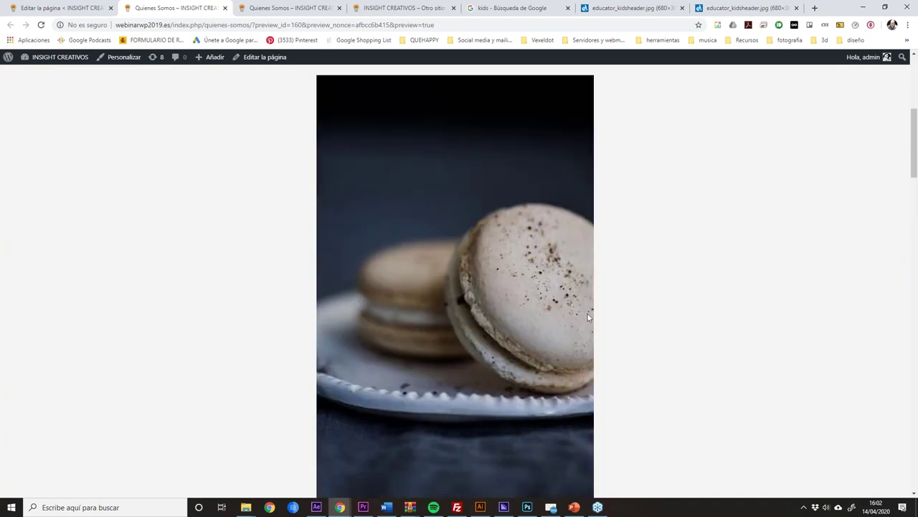
Undo the enlargement of the macaron image in the editor and update the Quienes Somos page.
{"action": "left_click", "coordinate": [81, 9]}
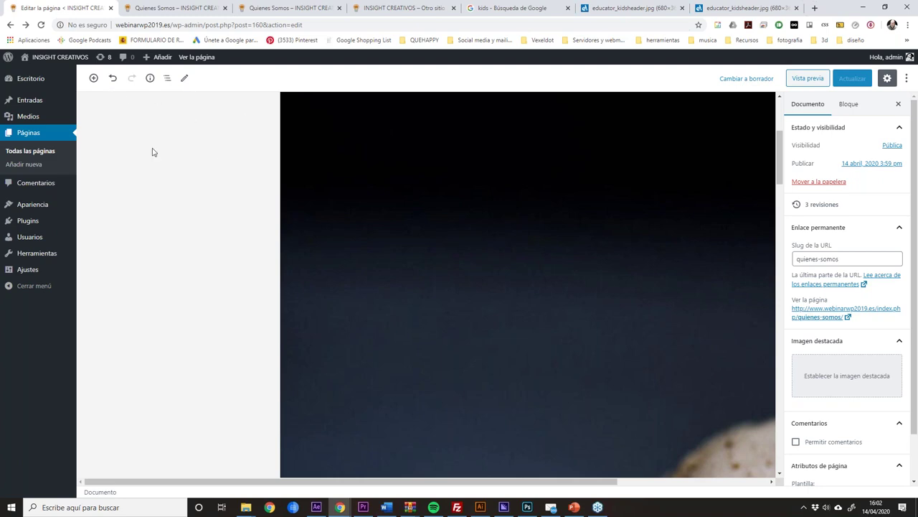
{"action": "left_click", "coordinate": [587, 228]}
{"action": "scroll", "coordinate": [552, 238], "scroll_direction": "down", "scroll_amount": 5}
{"action": "key", "text": "ctrl+z"}
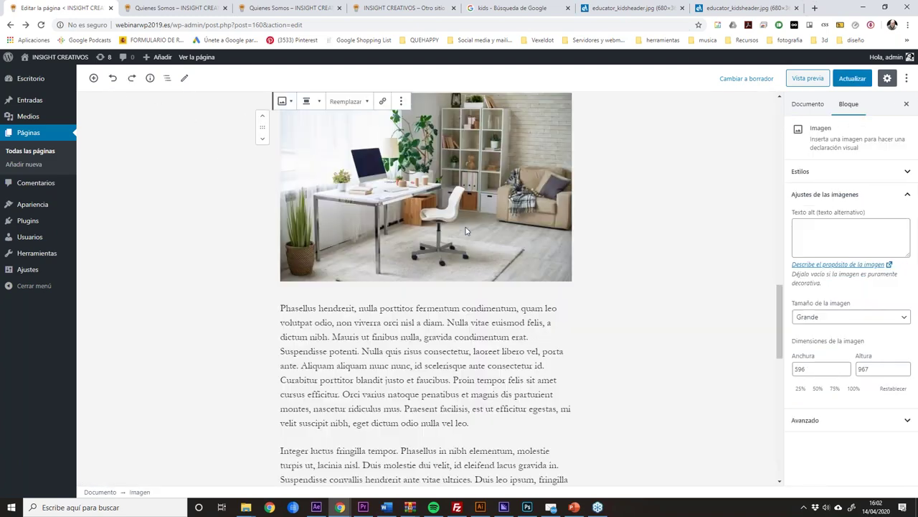
{"action": "scroll", "coordinate": [610, 210], "scroll_direction": "up", "scroll_amount": 2}
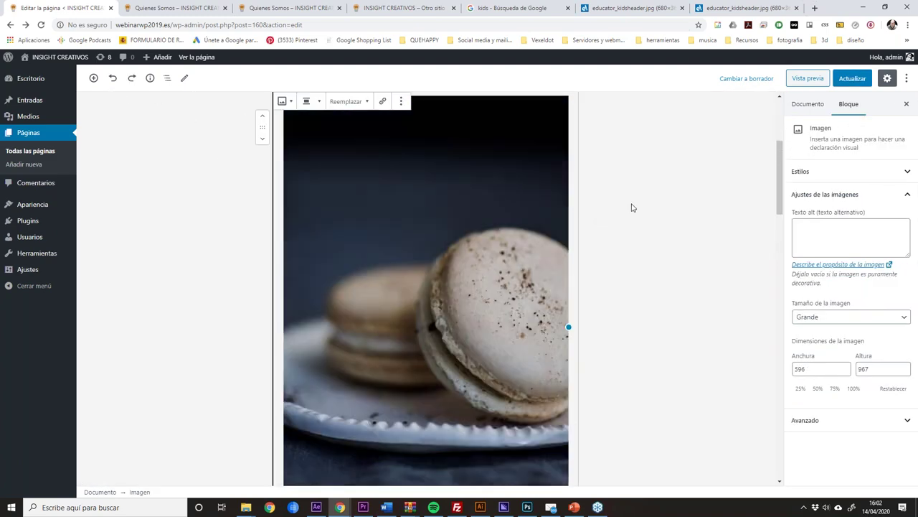
{"action": "scroll", "coordinate": [608, 277], "scroll_direction": "up", "scroll_amount": 3}
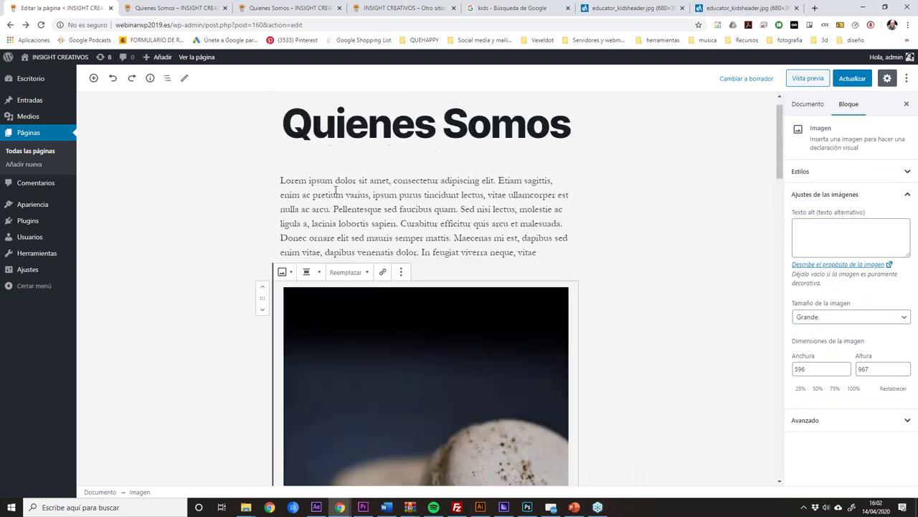
{"action": "left_click", "coordinate": [526, 195]}
{"action": "left_click", "coordinate": [628, 152]}
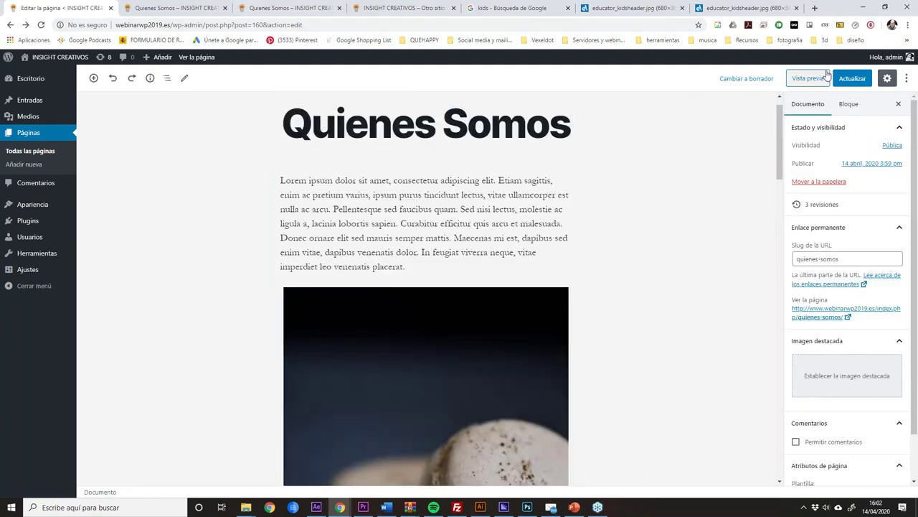
{"action": "left_click", "coordinate": [859, 80]}
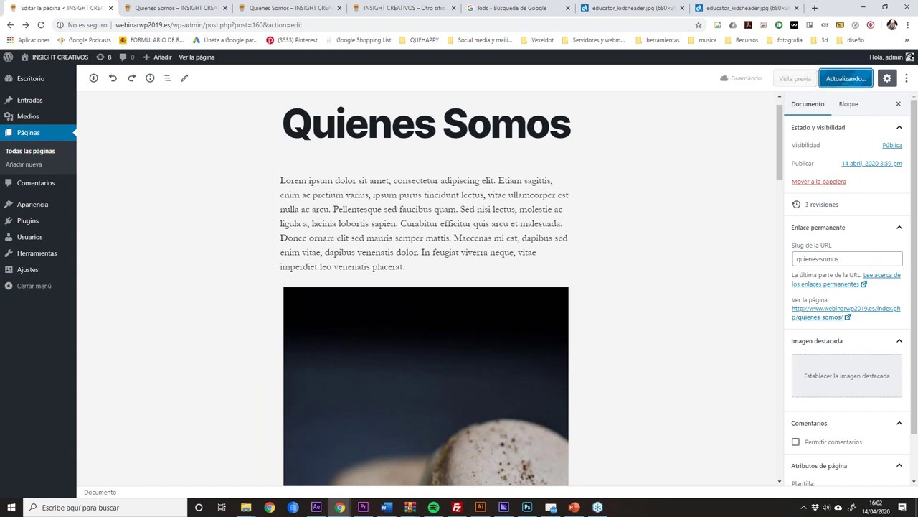
Look over the header, introductory text and macaron image on the Quienes Somos preview page.
{"action": "left_click", "coordinate": [167, 8]}
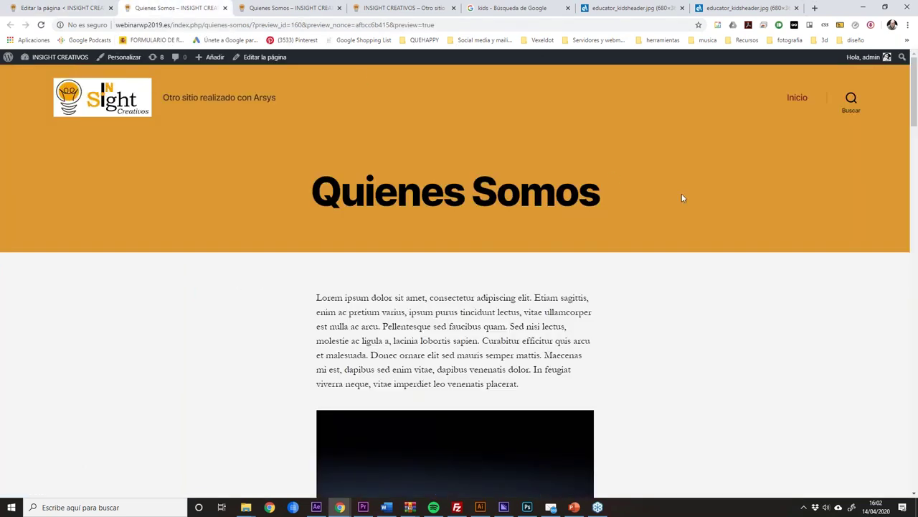
{"action": "scroll", "coordinate": [683, 198], "scroll_direction": "down", "scroll_amount": 3}
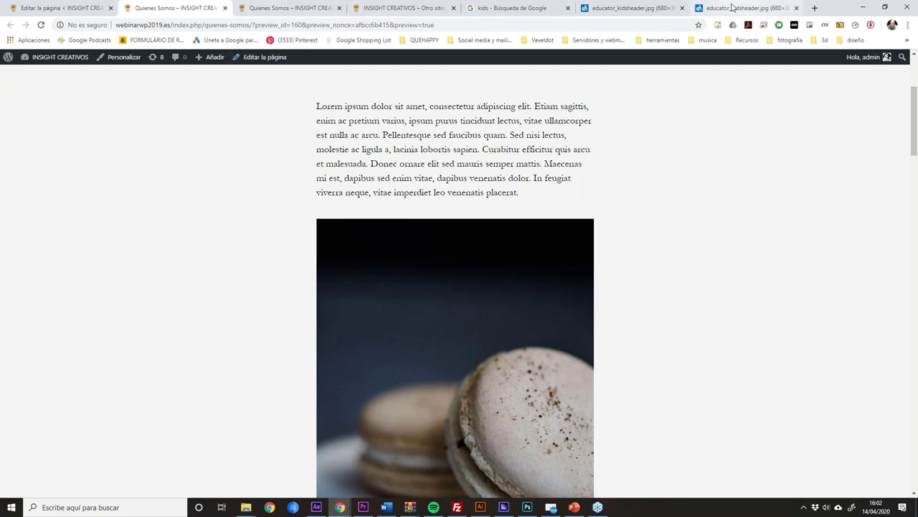
{"action": "scroll", "coordinate": [500, 141], "scroll_direction": "up", "scroll_amount": 3}
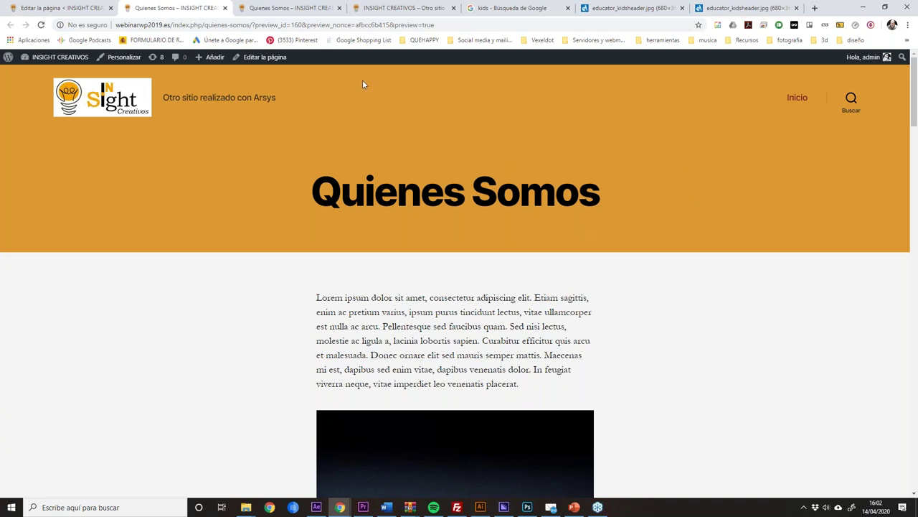
Activate the Bulk Shop theme from the site's installed themes.
{"action": "left_click", "coordinate": [57, 8]}
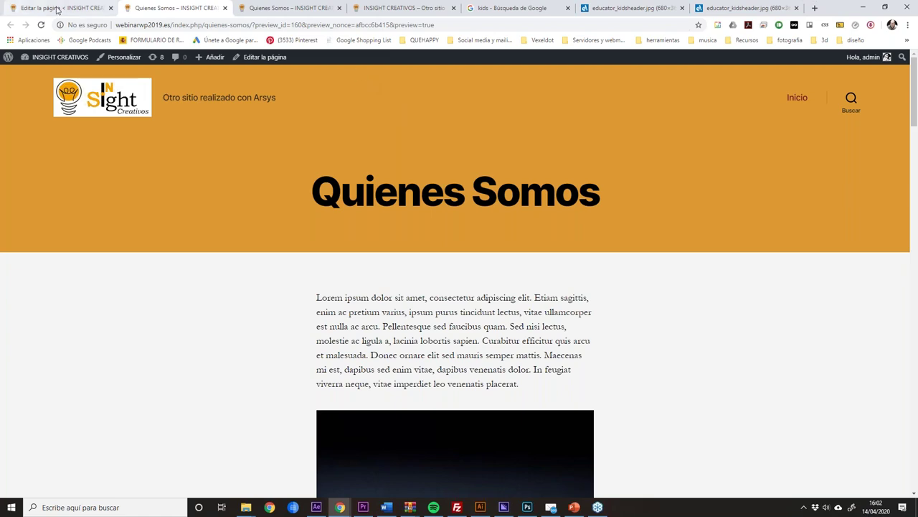
{"action": "mouse_move", "coordinate": [32, 208]}
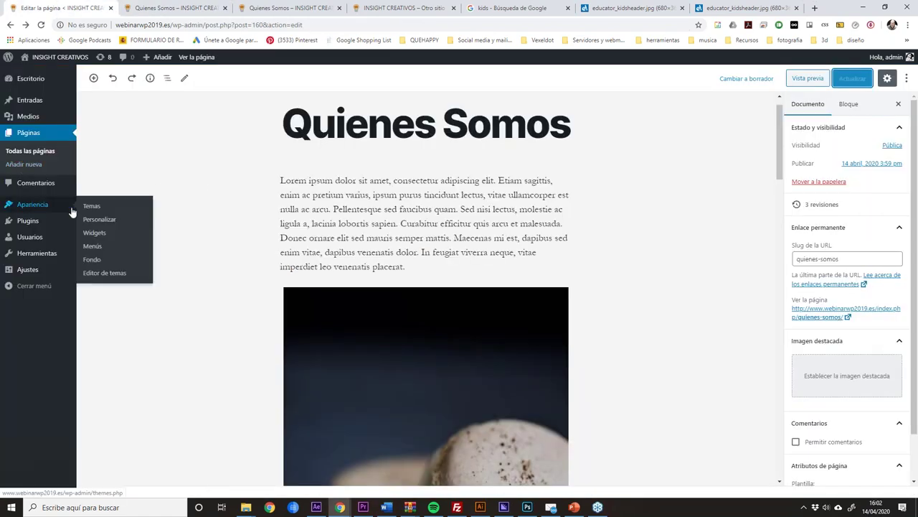
{"action": "left_click", "coordinate": [108, 213]}
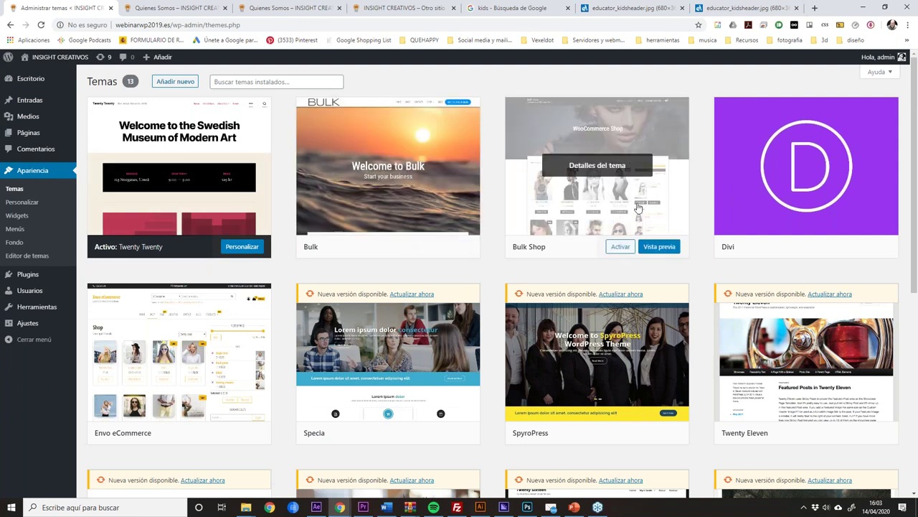
{"action": "left_click", "coordinate": [620, 247]}
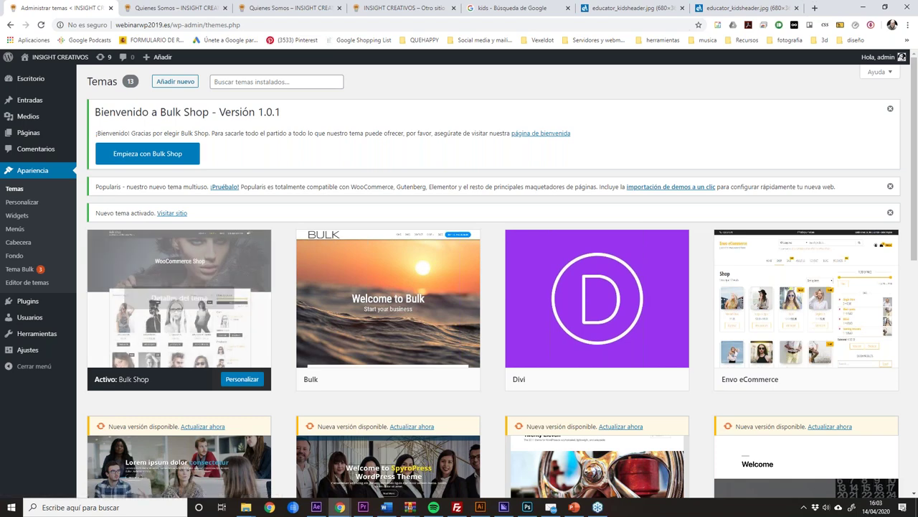
Reload the Quienes Somos preview and examine its header, content, images, sidebar and footer in the Bulk Shop theme.
{"action": "left_click", "coordinate": [184, 10]}
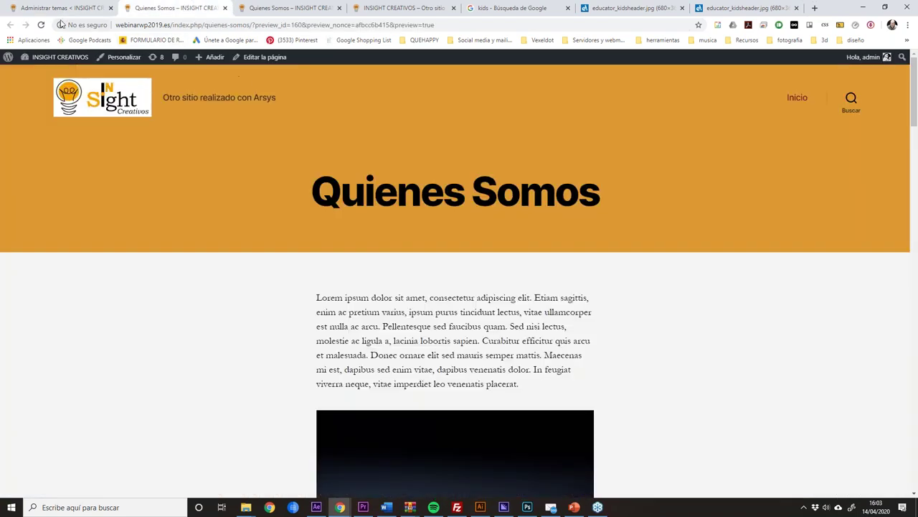
{"action": "left_click", "coordinate": [41, 26]}
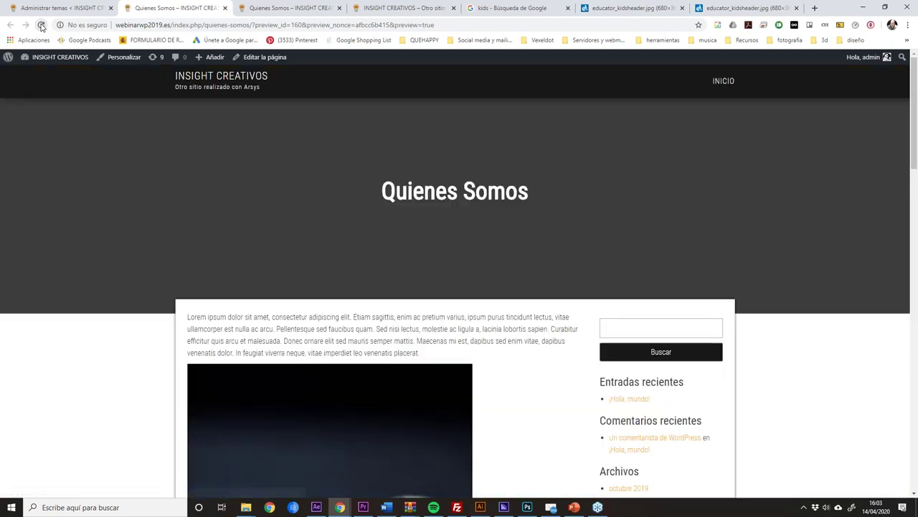
{"action": "scroll", "coordinate": [498, 254], "scroll_direction": "down", "scroll_amount": 12}
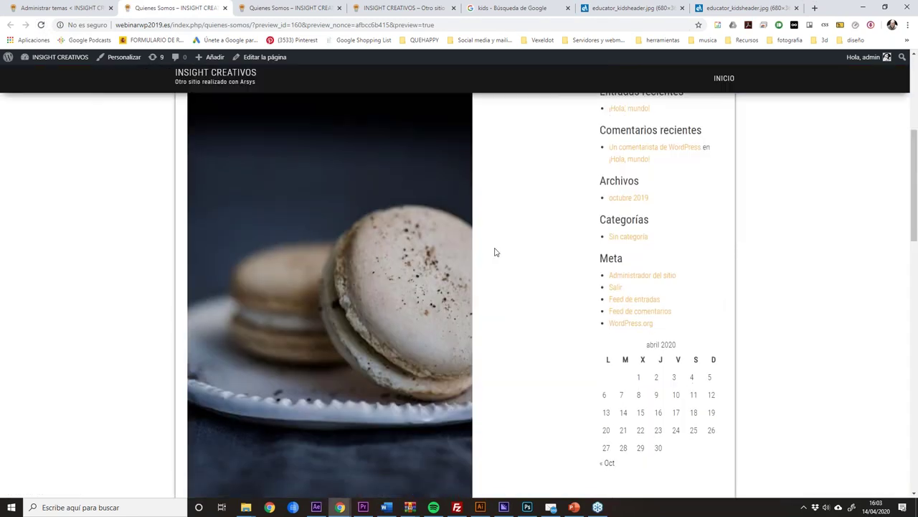
{"action": "scroll", "coordinate": [498, 262], "scroll_direction": "down", "scroll_amount": 5}
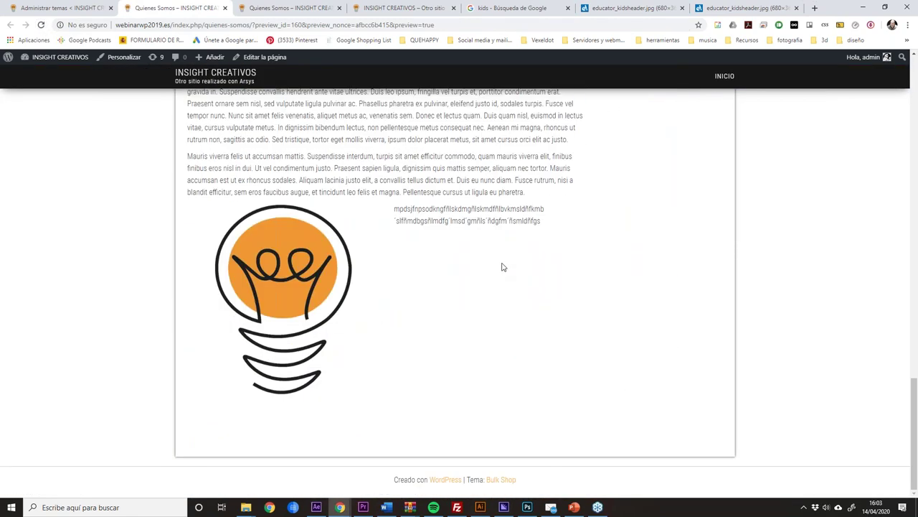
{"action": "scroll", "coordinate": [495, 251], "scroll_direction": "up", "scroll_amount": 15}
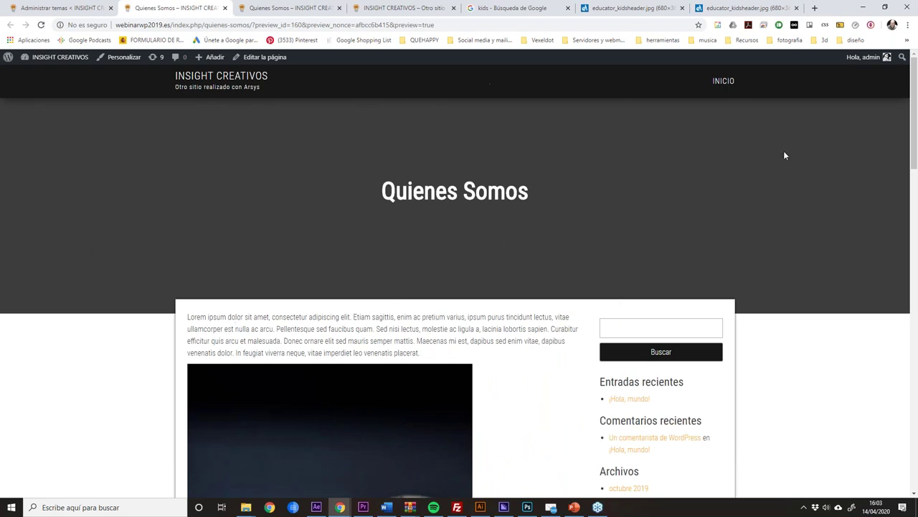
{"action": "scroll", "coordinate": [601, 210], "scroll_direction": "down", "scroll_amount": 5}
{"action": "scroll", "coordinate": [605, 248], "scroll_direction": "up", "scroll_amount": 3}
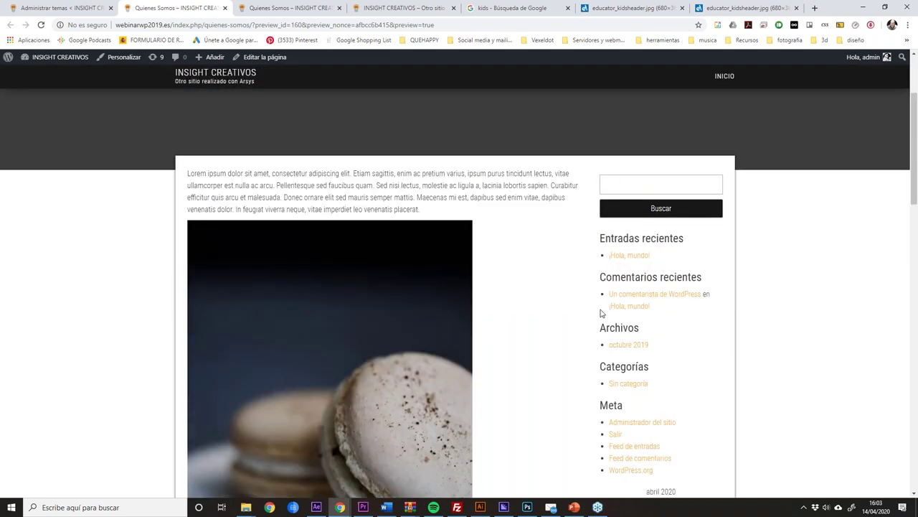
{"action": "scroll", "coordinate": [603, 313], "scroll_direction": "down", "scroll_amount": 3}
{"action": "scroll", "coordinate": [438, 215], "scroll_direction": "up", "scroll_amount": 4}
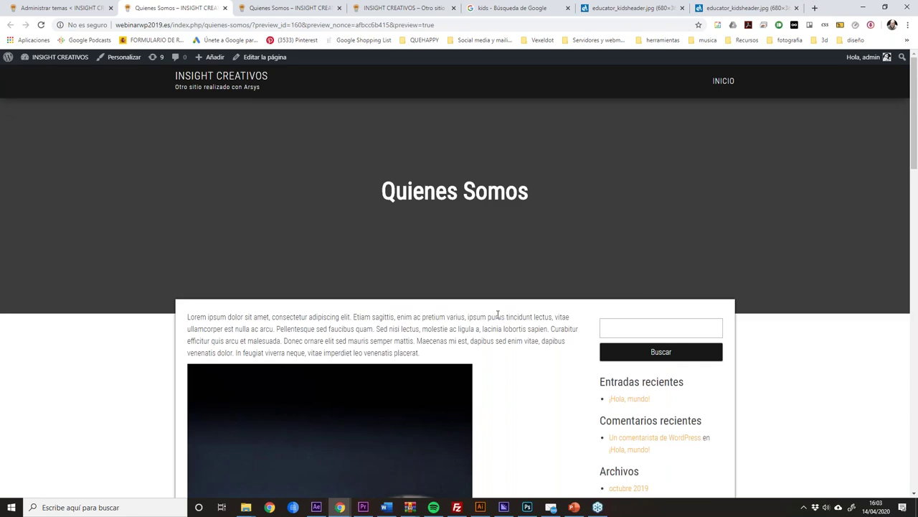
{"action": "scroll", "coordinate": [361, 295], "scroll_direction": "down", "scroll_amount": 10}
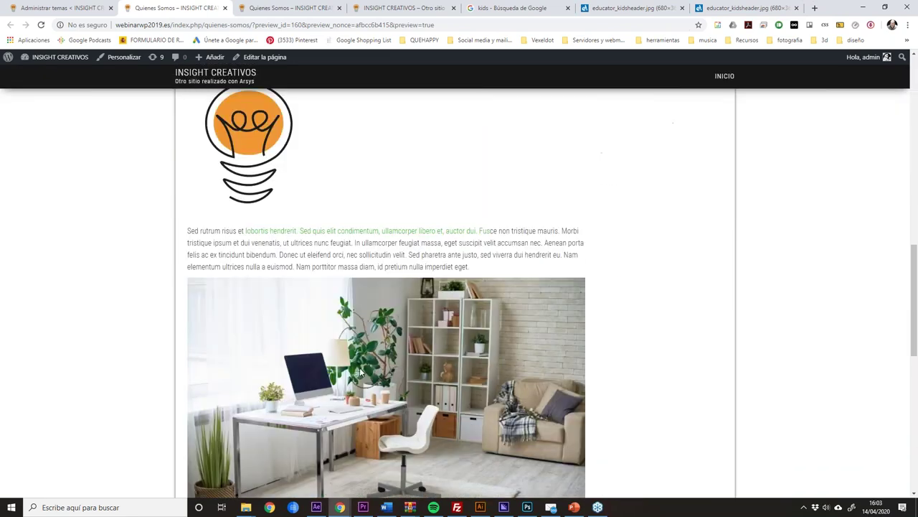
{"action": "scroll", "coordinate": [360, 363], "scroll_direction": "down", "scroll_amount": 6}
{"action": "scroll", "coordinate": [399, 301], "scroll_direction": "up", "scroll_amount": 9}
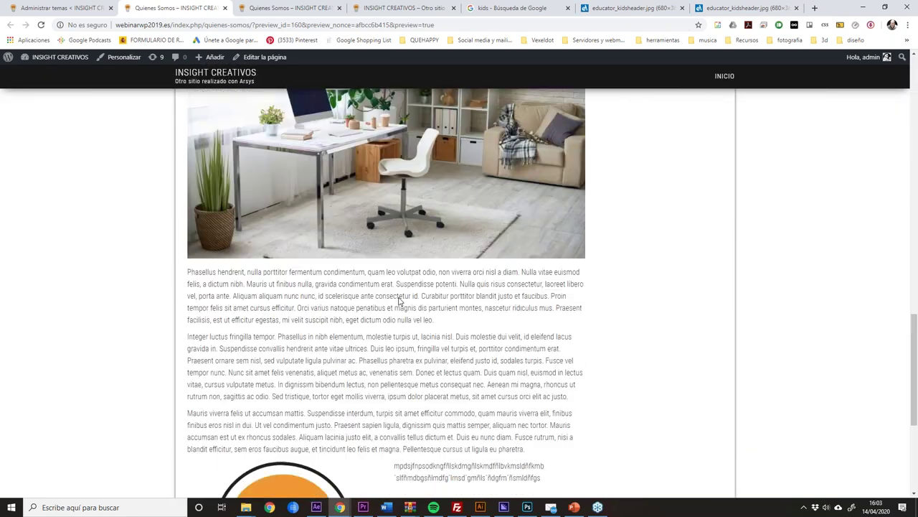
{"action": "scroll", "coordinate": [396, 300], "scroll_direction": "up", "scroll_amount": 6}
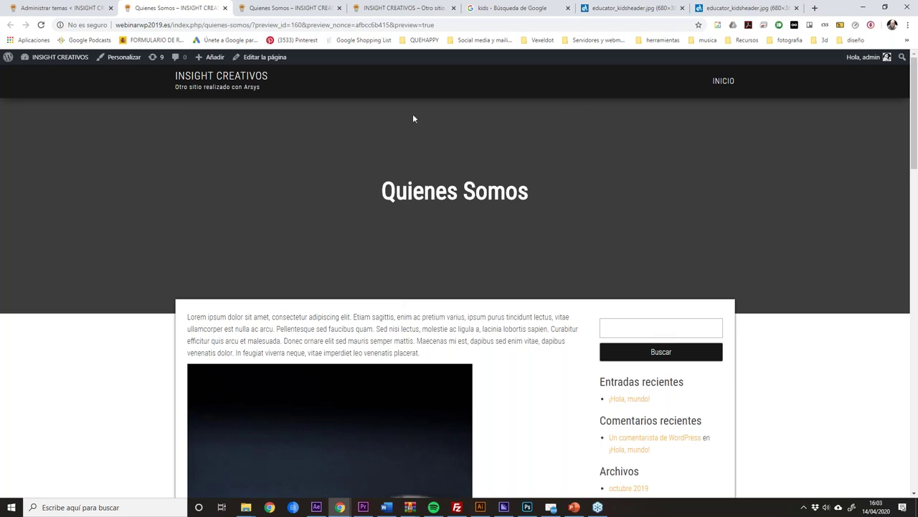
Check the Bulk Shop version of the page on several phone screen sizes with Responsive Viewer, and close the viewer.
{"action": "left_click", "coordinate": [840, 25]}
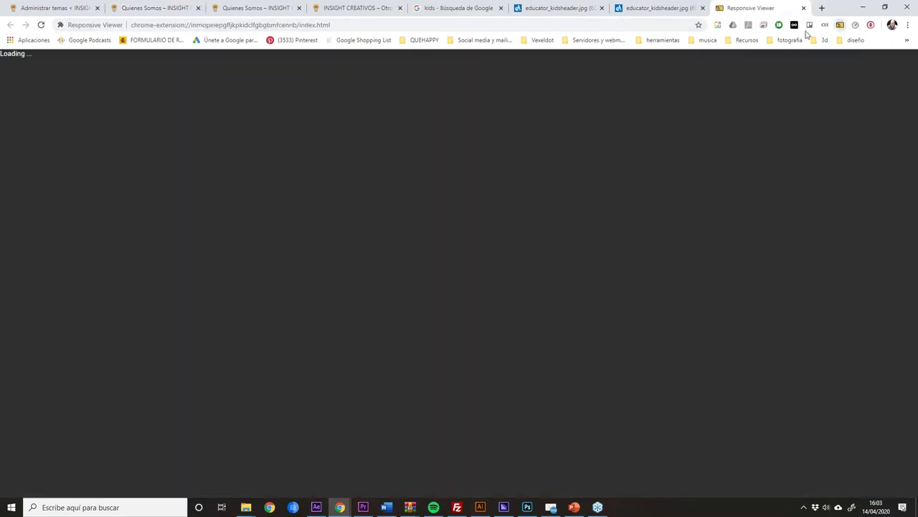
{"action": "scroll", "coordinate": [316, 141], "scroll_direction": "down", "scroll_amount": 1}
{"action": "left_click_drag", "start_coordinate": [316, 141], "coordinate": [335, 101]}
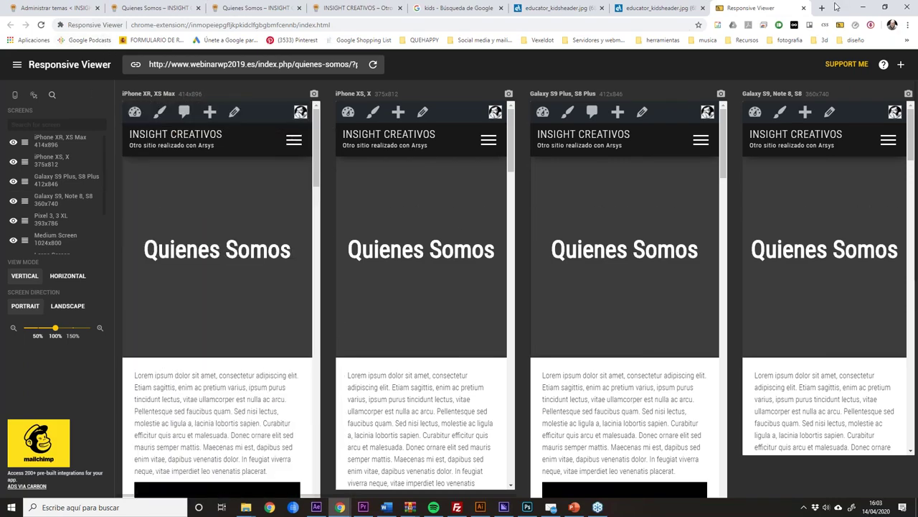
{"action": "left_click", "coordinate": [803, 8]}
Reactivate the Twenty Twenty theme from the site's installed themes.
{"action": "left_click", "coordinate": [74, 9]}
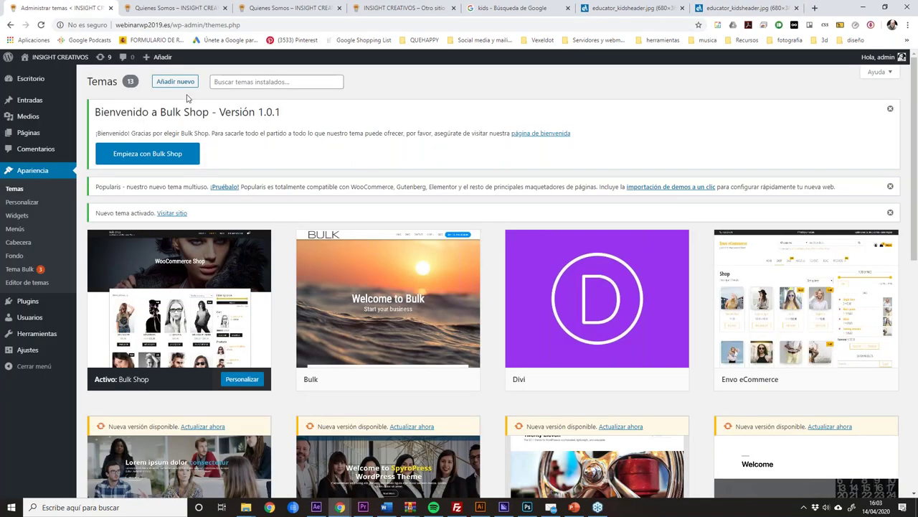
{"action": "scroll", "coordinate": [533, 351], "scroll_direction": "down", "scroll_amount": 10}
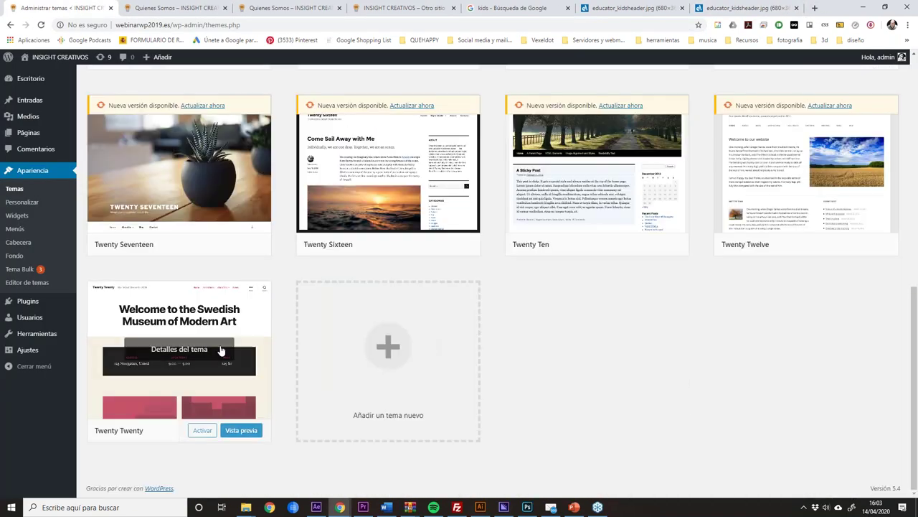
{"action": "left_click", "coordinate": [203, 419]}
{"action": "left_click", "coordinate": [468, 474]}
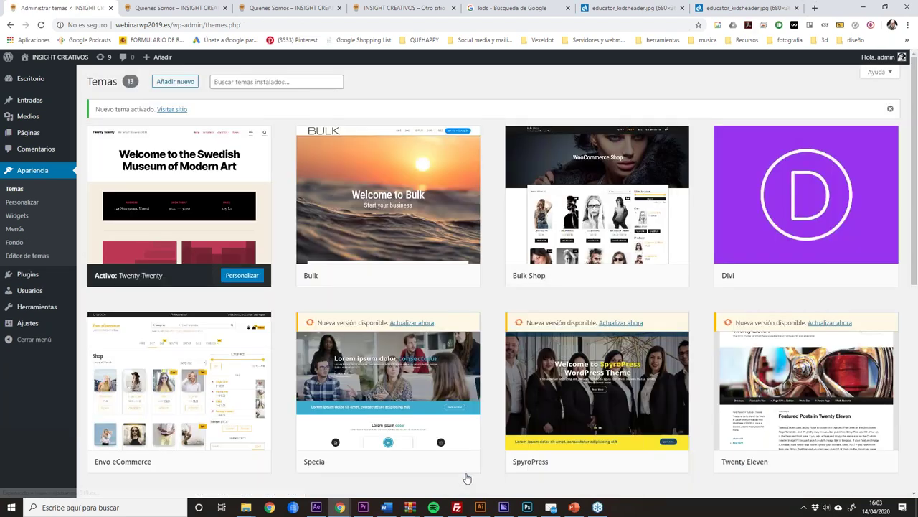
Open the page for adding new plugins and look through the featured plugins.
{"action": "left_click", "coordinate": [36, 280]}
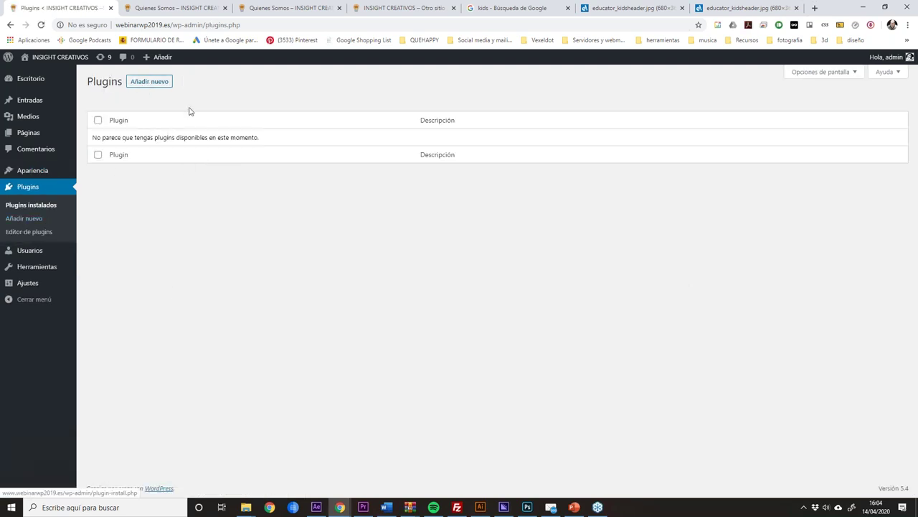
{"action": "left_click", "coordinate": [143, 82]}
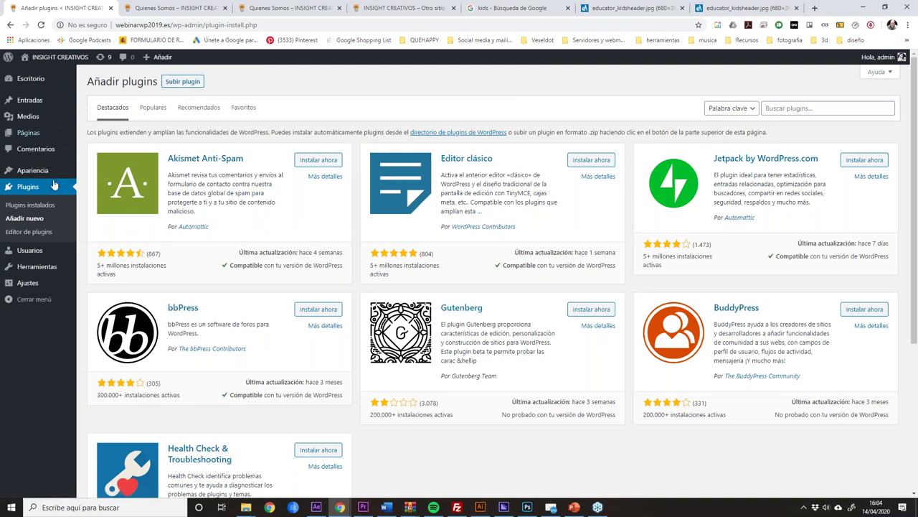
{"action": "left_click", "coordinate": [29, 204]}
{"action": "left_click", "coordinate": [150, 85]}
{"action": "scroll", "coordinate": [627, 374], "scroll_direction": "down", "scroll_amount": 5}
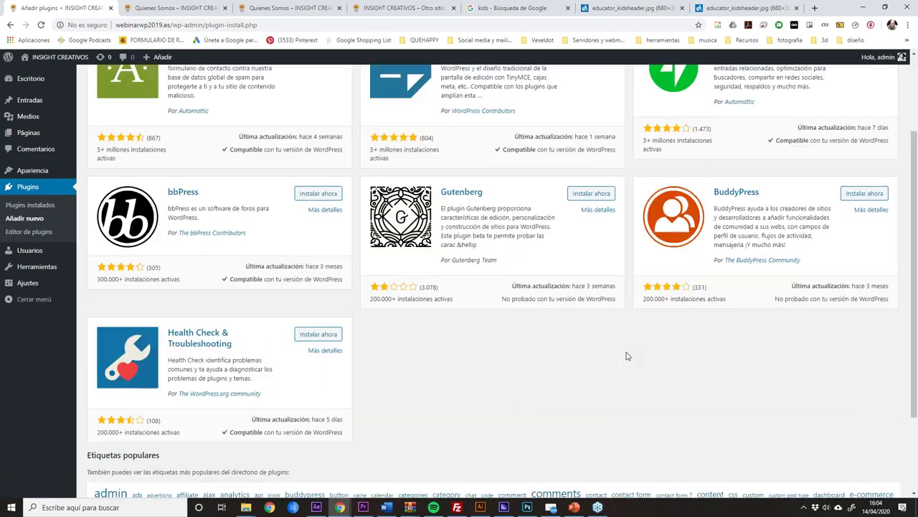
{"action": "scroll", "coordinate": [627, 355], "scroll_direction": "up", "scroll_amount": 5}
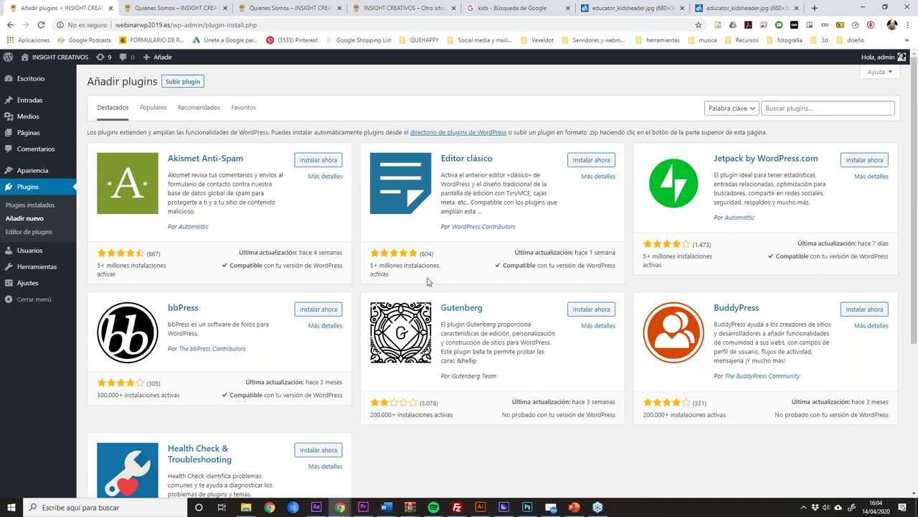
Try searching the plugin directory for "clonar pagina" and for "clonar".
{"action": "left_click", "coordinate": [792, 108]}
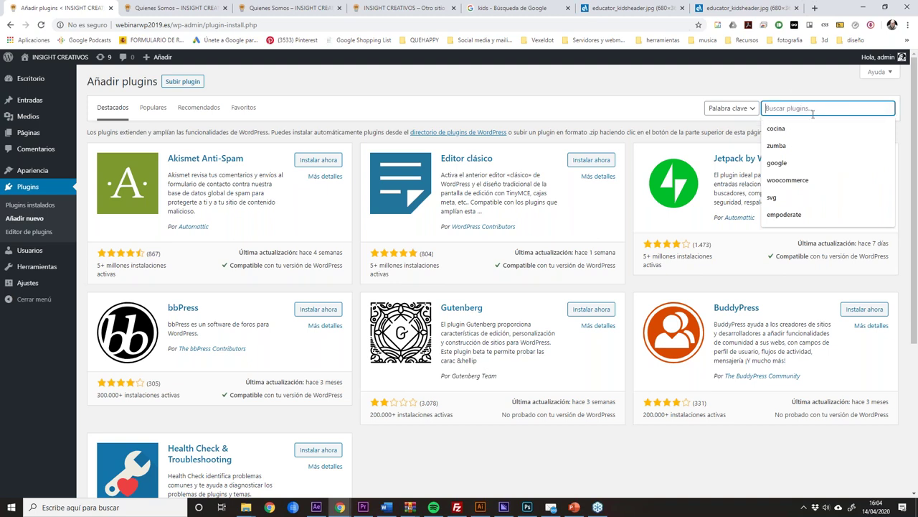
{"action": "type", "text": "clo"}
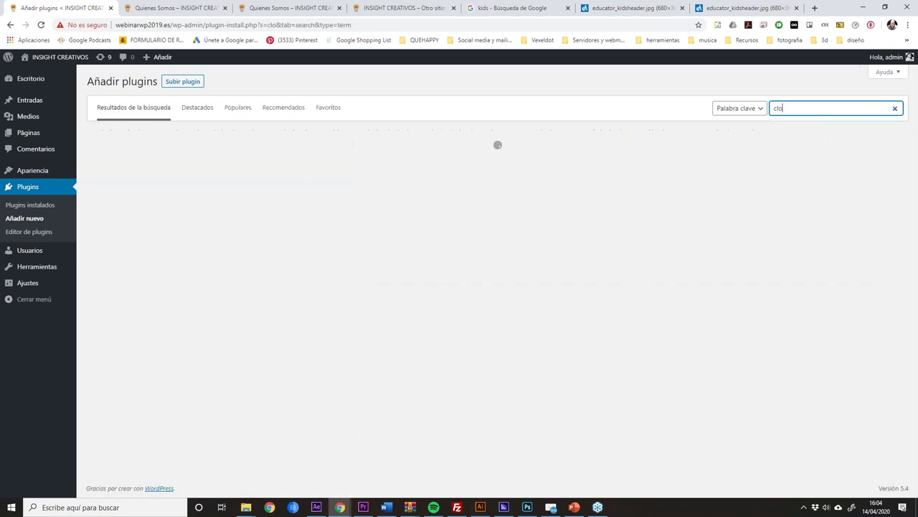
{"action": "type", "text": "nar pgina"}
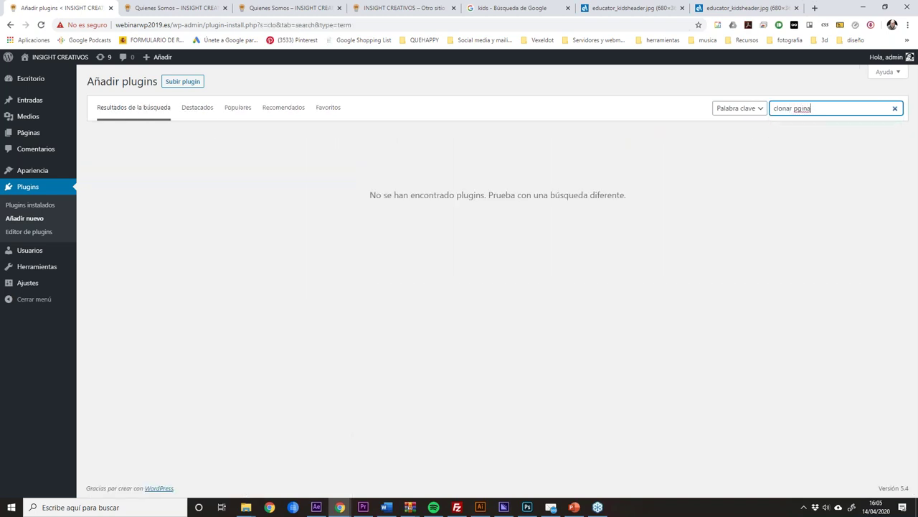
{"action": "left_click", "coordinate": [794, 109]}
{"action": "type", "text": "a"}
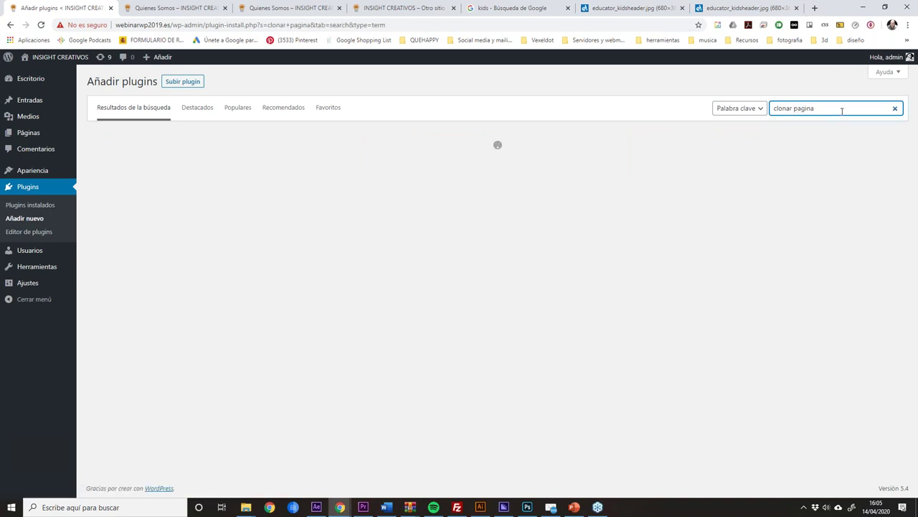
{"action": "double_click", "coordinate": [802, 108]}
{"action": "key", "text": "BackSpace"}
{"action": "key", "text": "BackSpace"}
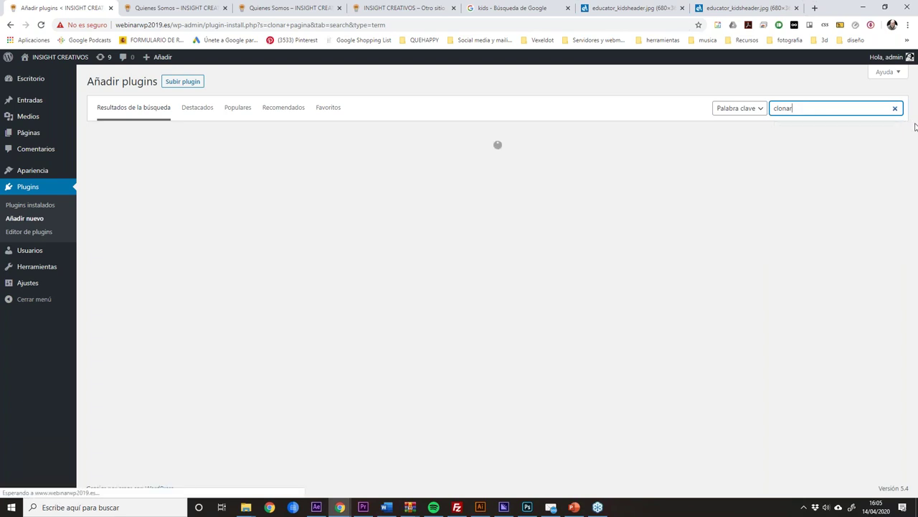
Search the plugin directory for "clone", and install and activate the Duplicate Post plugin.
{"action": "left_click", "coordinate": [814, 108]}
{"action": "key", "text": "BackSpace"}
{"action": "key", "text": "BackSpace"}
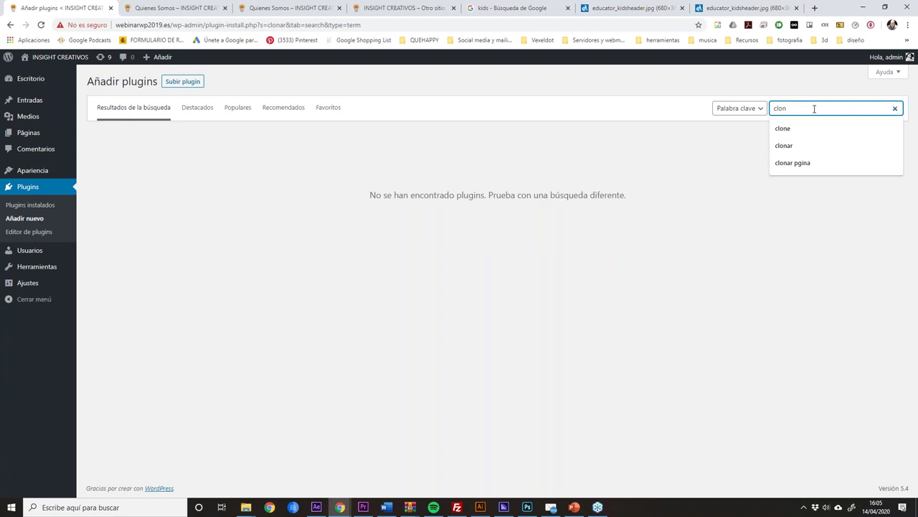
{"action": "type", "text": "e"}
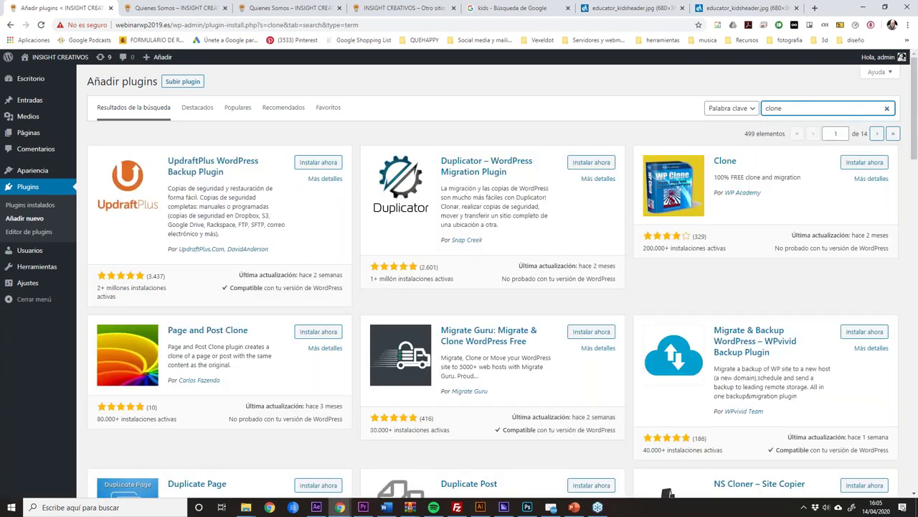
{"action": "scroll", "coordinate": [789, 237], "scroll_direction": "down", "scroll_amount": 3}
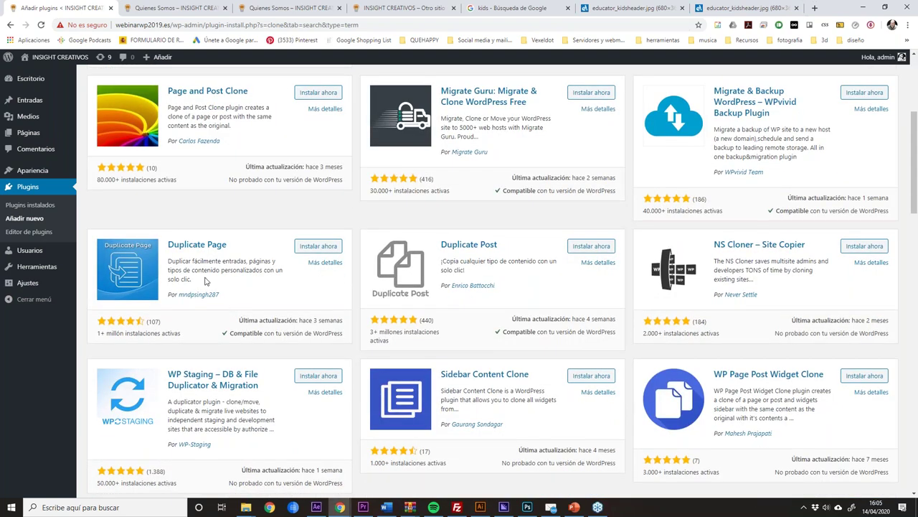
{"action": "left_click", "coordinate": [596, 249]}
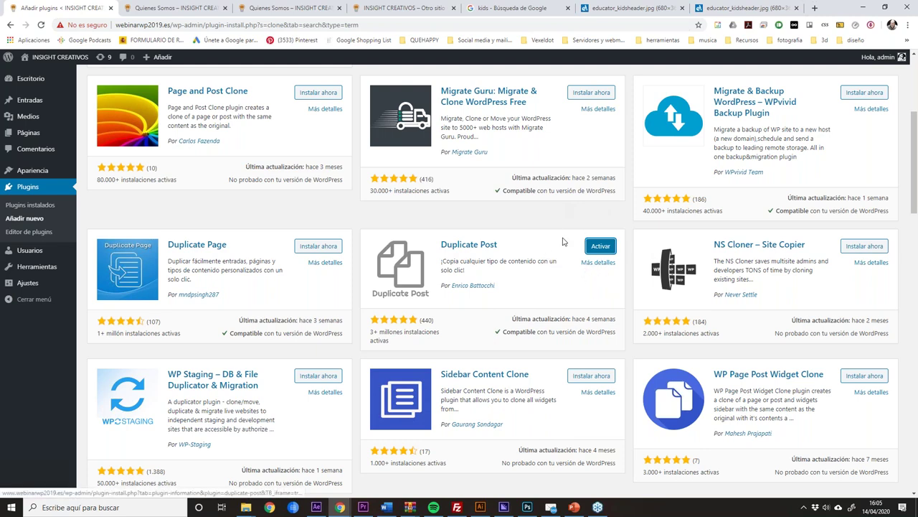
{"action": "left_click", "coordinate": [600, 248]}
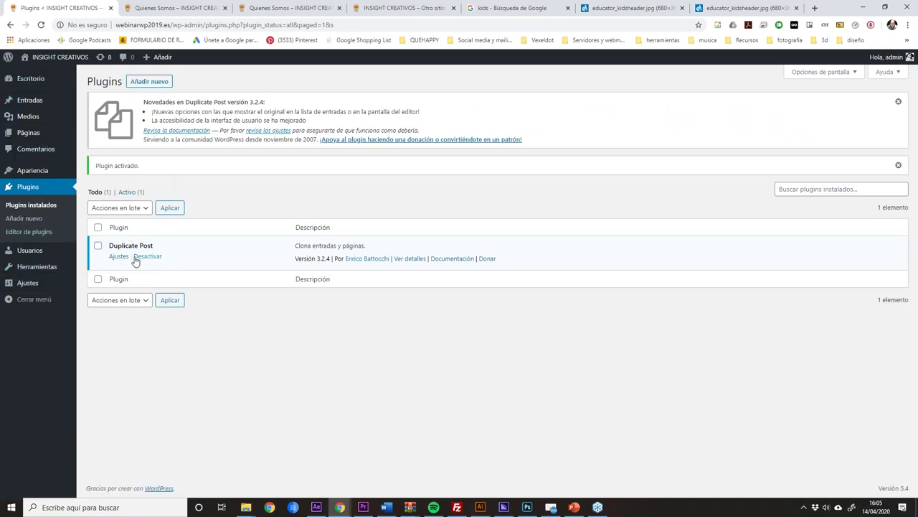
Open the Duplicate Post settings and review the options for which page elements to copy.
{"action": "mouse_move", "coordinate": [32, 274]}
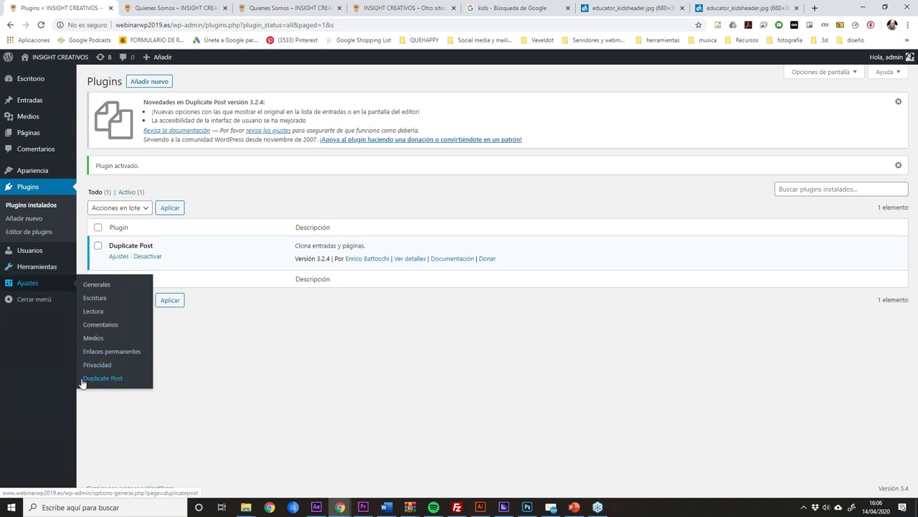
{"action": "left_click", "coordinate": [101, 378]}
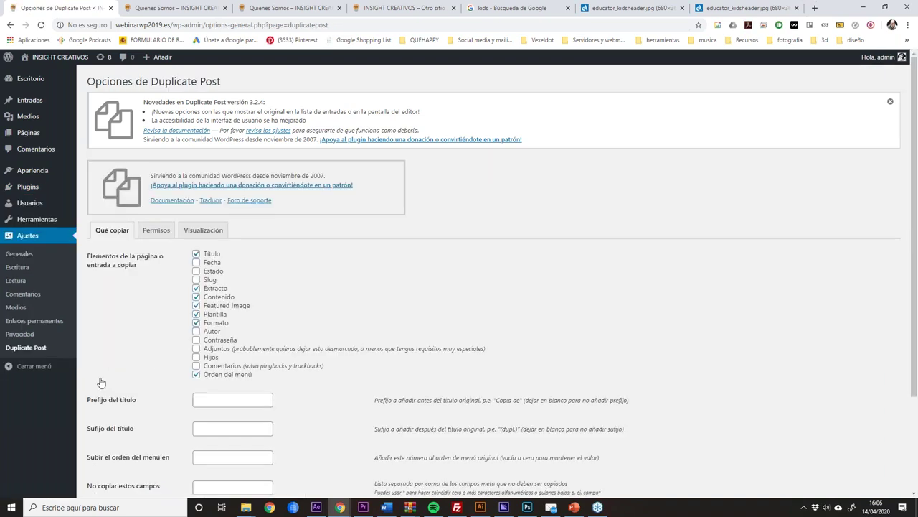
{"action": "scroll", "coordinate": [365, 277], "scroll_direction": "down", "scroll_amount": 2}
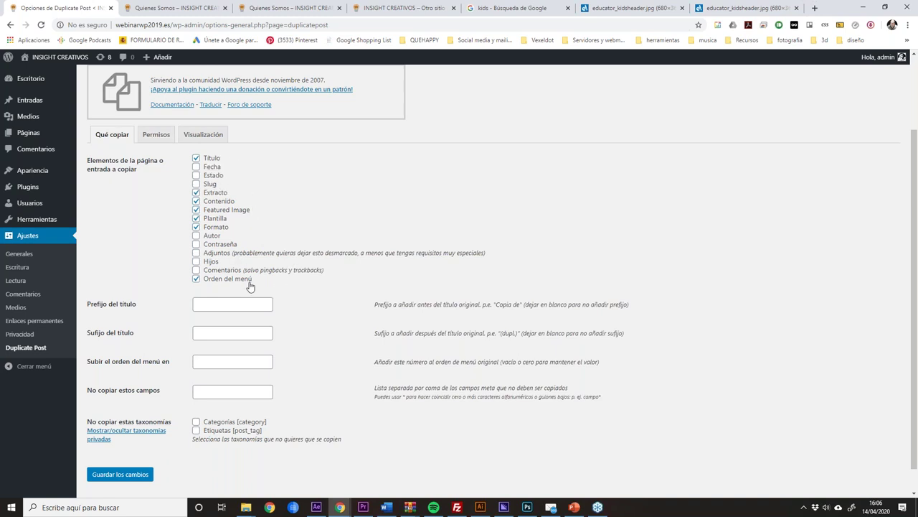
{"action": "scroll", "coordinate": [163, 410], "scroll_direction": "down", "scroll_amount": 1}
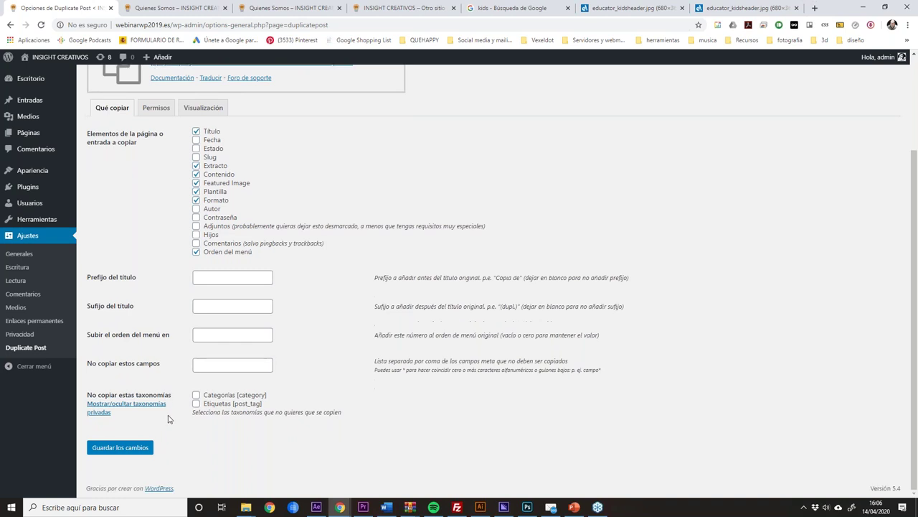
{"action": "scroll", "coordinate": [164, 410], "scroll_direction": "up", "scroll_amount": 3}
{"action": "double_click", "coordinate": [211, 81]}
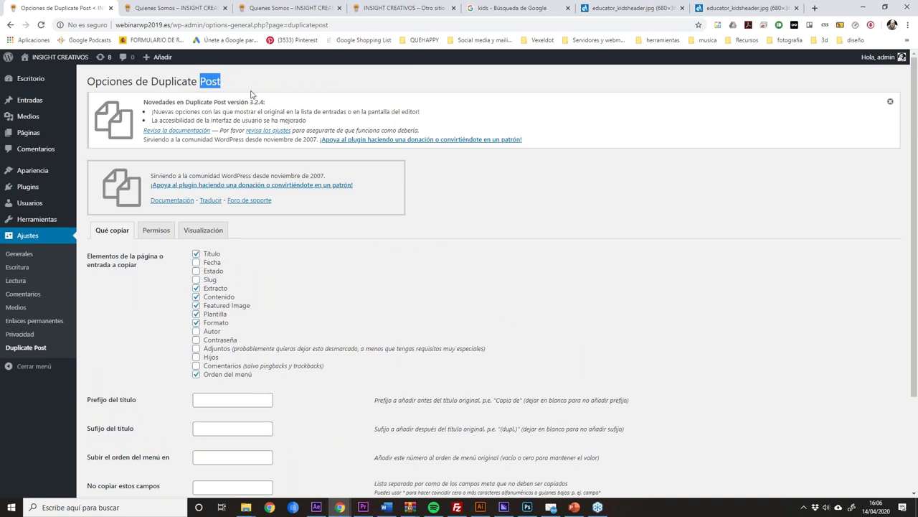
Clone the Quienes Somos page from the list of all pages.
{"action": "left_click", "coordinate": [97, 132]}
{"action": "mouse_move", "coordinate": [171, 223]}
{"action": "left_click", "coordinate": [253, 230]}
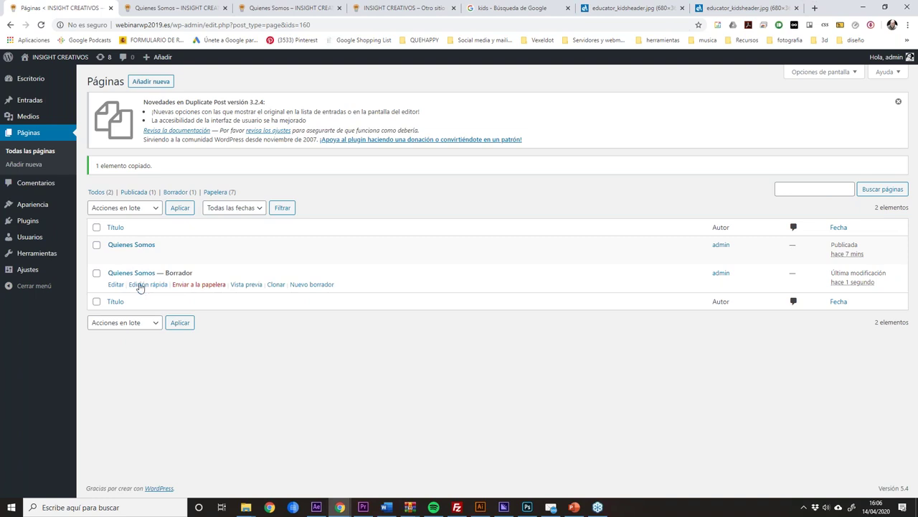
Rename the cloned draft of Quienes Somos to "hola" with quick edit and save it.
{"action": "left_click", "coordinate": [141, 285]}
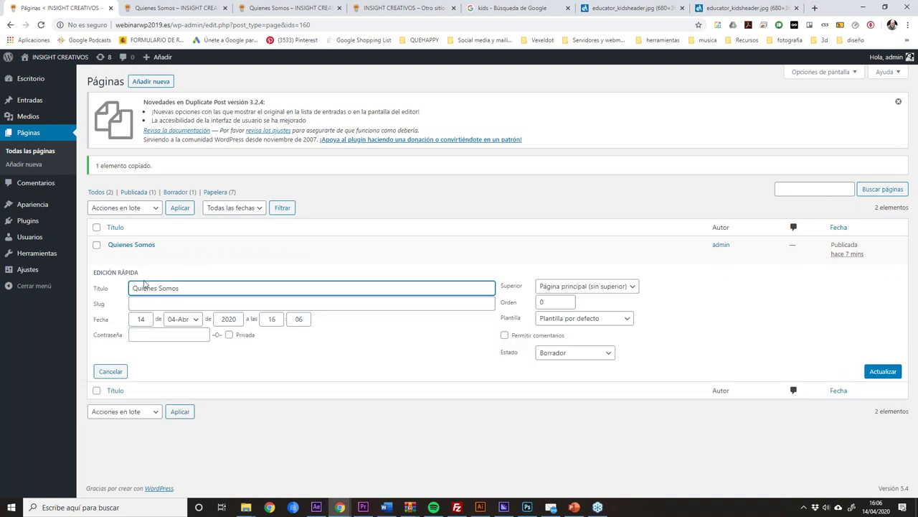
{"action": "left_click_drag", "start_coordinate": [190, 289], "coordinate": [137, 289]}
{"action": "left_click_drag", "start_coordinate": [202, 288], "coordinate": [14, 292]}
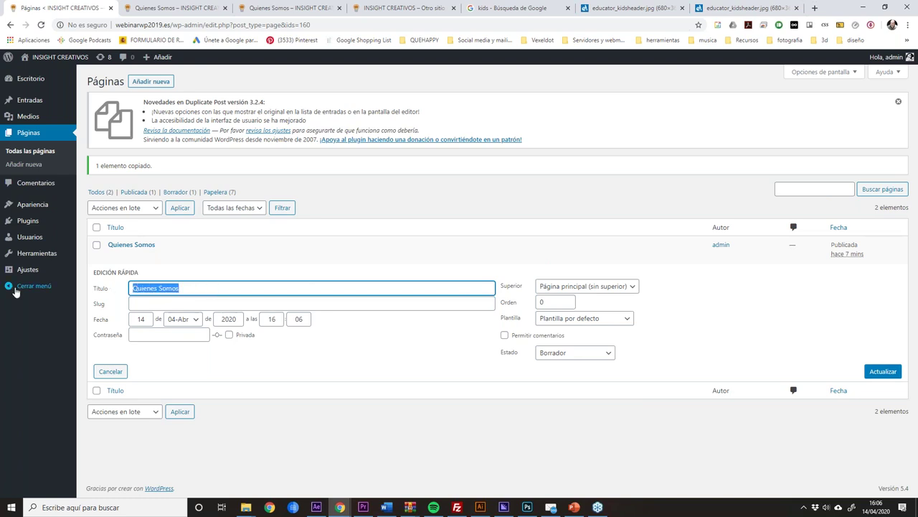
{"action": "type", "text": "hola"}
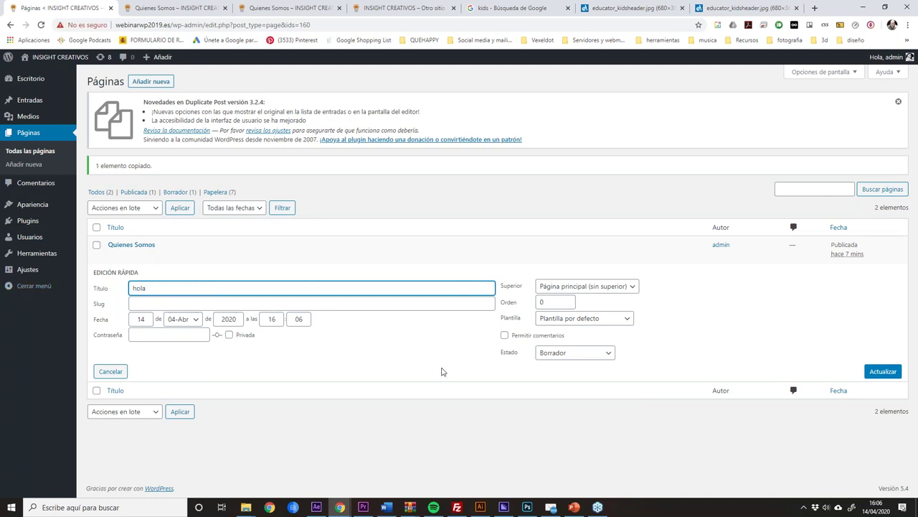
{"action": "left_click", "coordinate": [882, 371]}
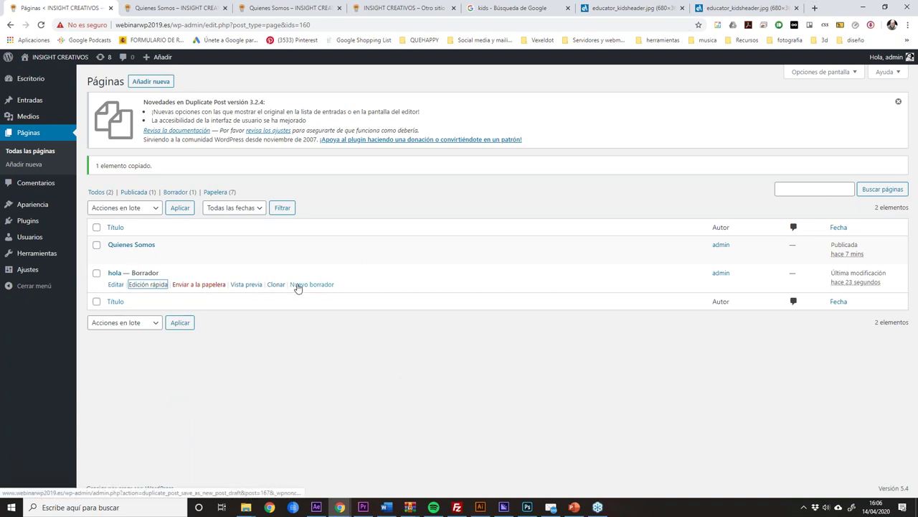
Change the hola page's status from draft to published with quick edit and update it.
{"action": "left_click", "coordinate": [148, 285]}
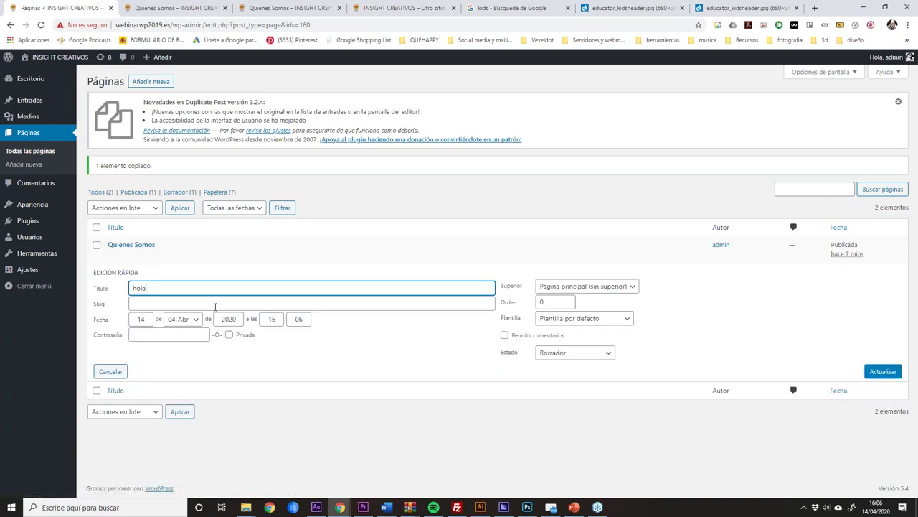
{"action": "left_click", "coordinate": [605, 352]}
{"action": "left_click", "coordinate": [560, 363]}
{"action": "left_click", "coordinate": [874, 371]}
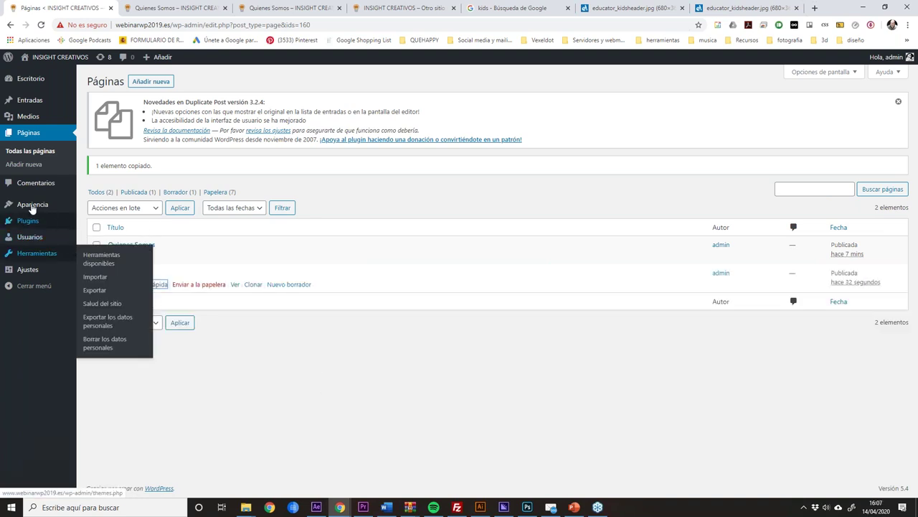
Add the hola and Quienes Somos pages to the Principal menu and save the menu.
{"action": "mouse_move", "coordinate": [27, 206]}
{"action": "left_click", "coordinate": [93, 246]}
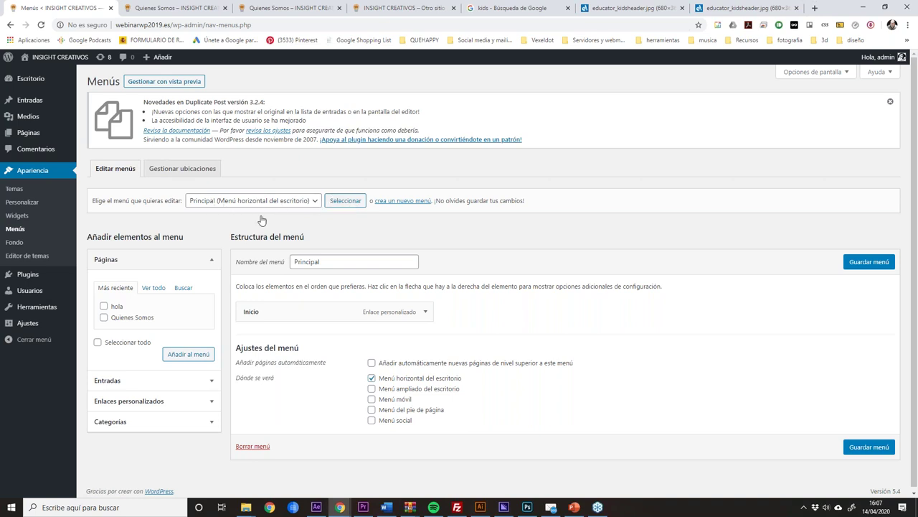
{"action": "left_click", "coordinate": [105, 306]}
{"action": "left_click", "coordinate": [104, 319]}
{"action": "left_click", "coordinate": [189, 357]}
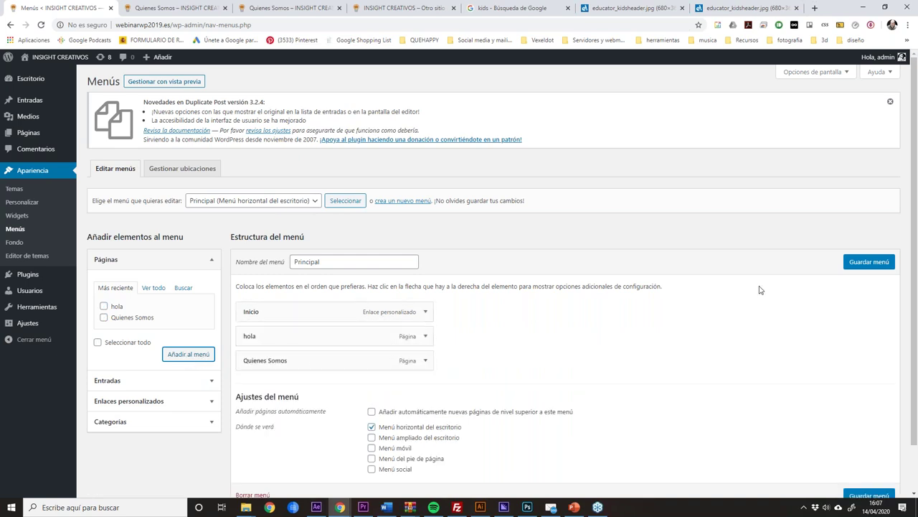
{"action": "left_click", "coordinate": [872, 262]}
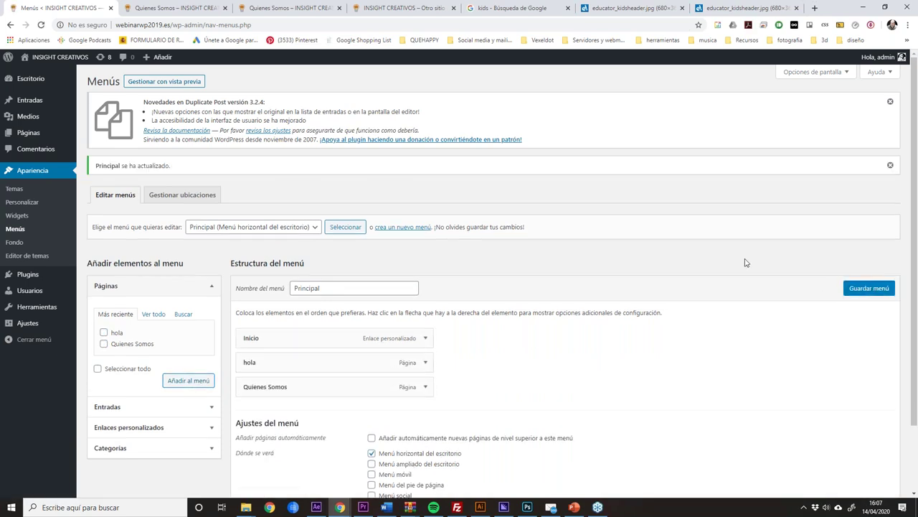
Reload the site preview and check the Inicio, hola and Quienes Somos links in the header menu.
{"action": "left_click", "coordinate": [172, 7]}
{"action": "left_click", "coordinate": [41, 25]}
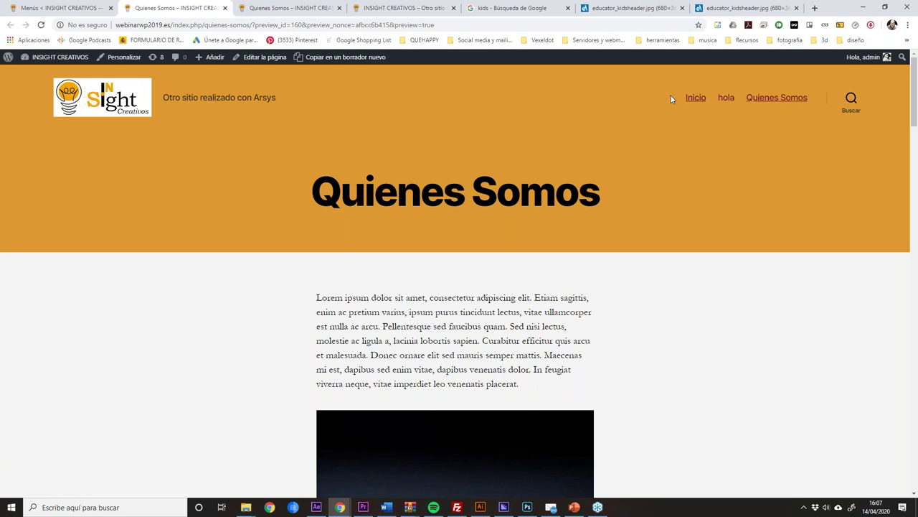
{"action": "left_click", "coordinate": [696, 98]}
{"action": "left_click", "coordinate": [726, 98]}
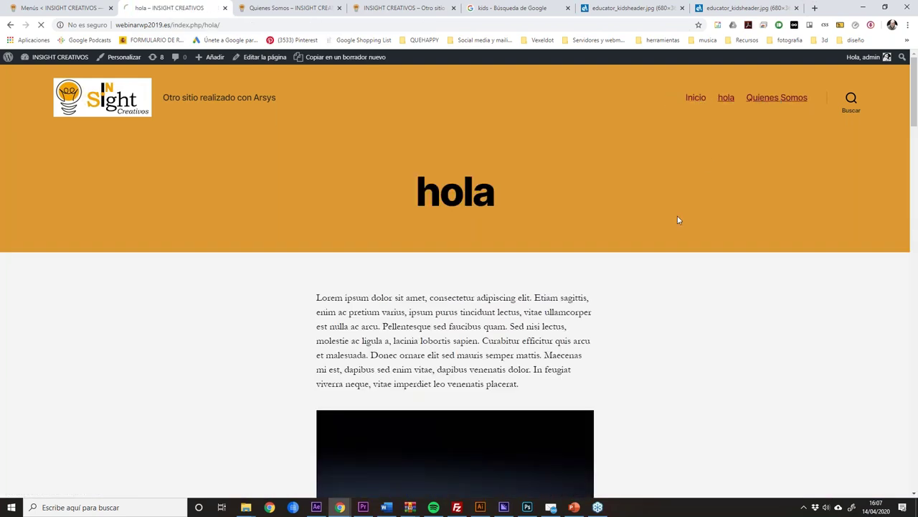
{"action": "left_click", "coordinate": [771, 98]}
{"action": "left_click", "coordinate": [723, 99]}
{"action": "left_click", "coordinate": [701, 99]}
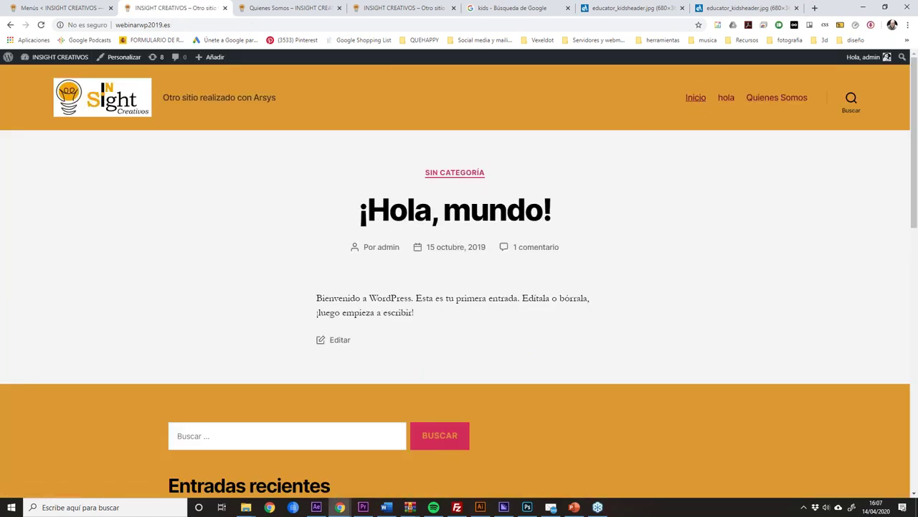
Make Quienes Somos a sub-item of hola in the Principal menu and save the menu.
{"action": "left_click", "coordinate": [33, 11]}
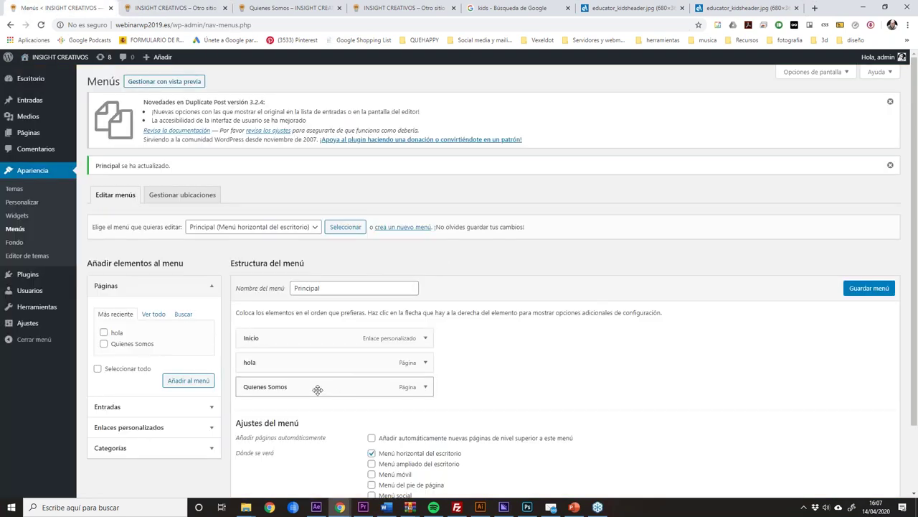
{"action": "mouse_move", "coordinate": [279, 384]}
{"action": "left_mouse_down"}
{"action": "mouse_move", "coordinate": [318, 385]}
{"action": "mouse_move", "coordinate": [252, 384]}
{"action": "mouse_move", "coordinate": [304, 385]}
{"action": "mouse_move", "coordinate": [274, 383]}
{"action": "mouse_move", "coordinate": [294, 382]}
{"action": "left_mouse_up"}
{"action": "left_click", "coordinate": [875, 288]}
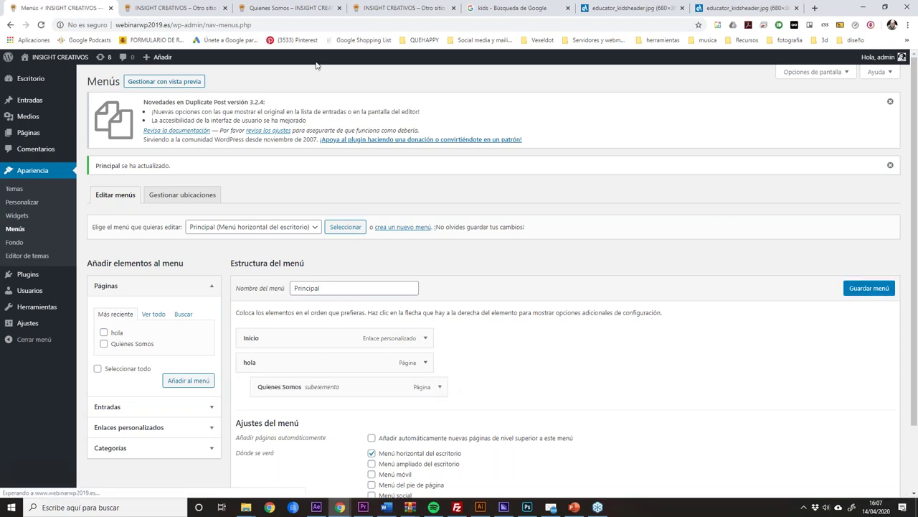
Reload the site's home page and check the hola submenu in the header.
{"action": "left_click", "coordinate": [190, 10]}
{"action": "left_click", "coordinate": [41, 25]}
{"action": "mouse_move", "coordinate": [804, 102]}
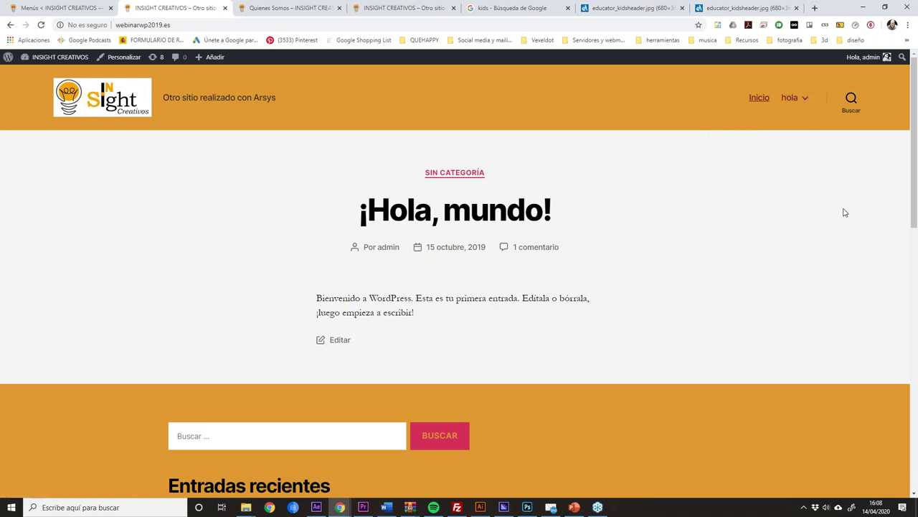
Open the permalink settings (Enlaces permanentes) in the site's administration area.
{"action": "scroll", "coordinate": [311, 266], "scroll_direction": "down", "scroll_amount": 2}
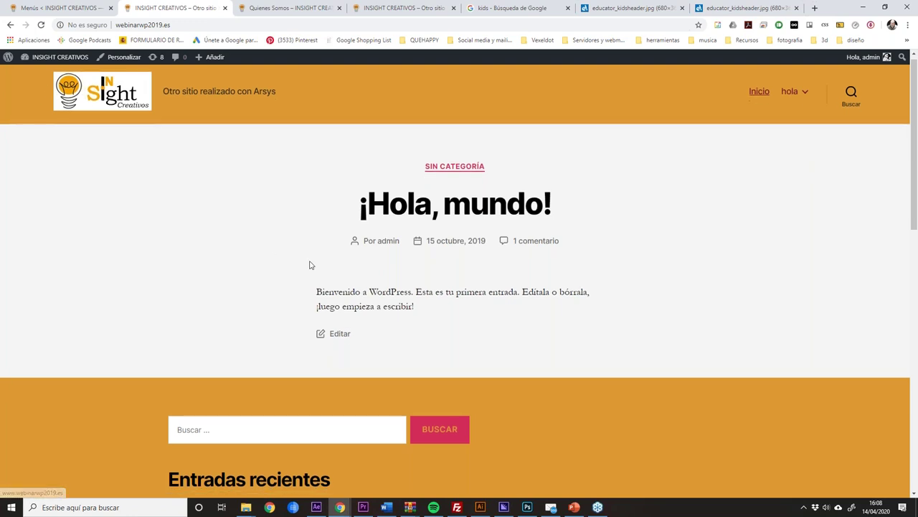
{"action": "scroll", "coordinate": [311, 266], "scroll_direction": "up", "scroll_amount": 2}
{"action": "left_click", "coordinate": [63, 9]}
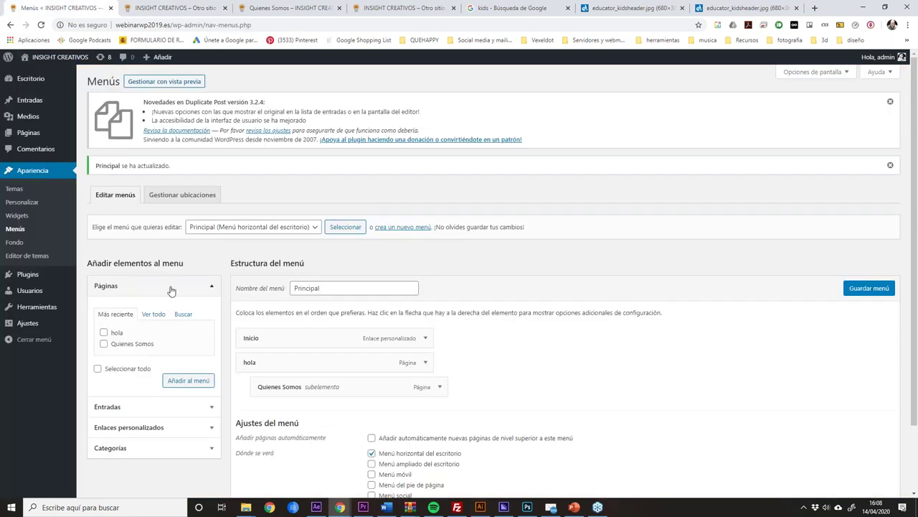
{"action": "left_click", "coordinate": [32, 323]}
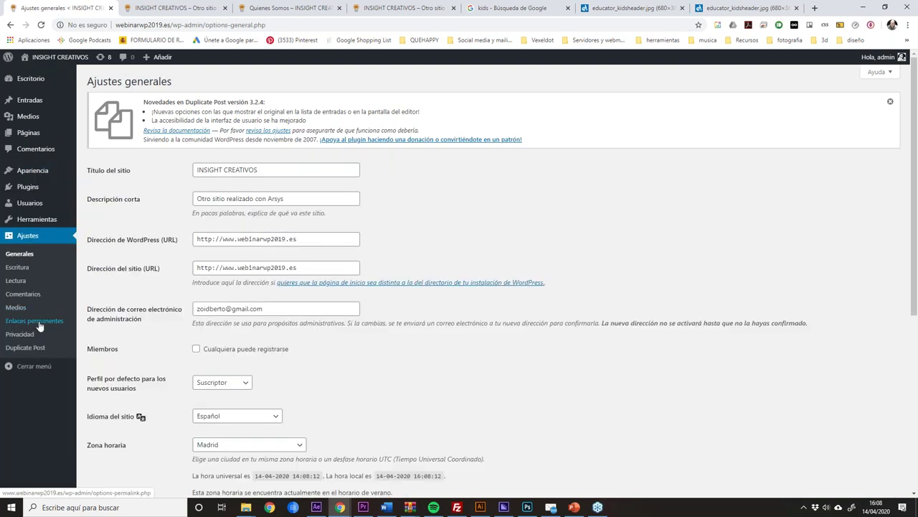
{"action": "left_click", "coordinate": [39, 324]}
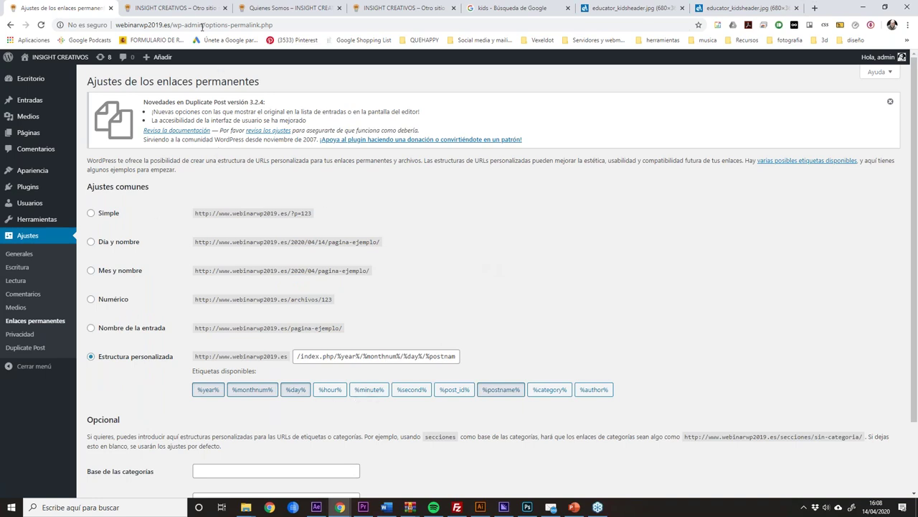
Open the Quienes Somos page and examine the parts of its web address: domain, index.php segment and page name.
{"action": "left_click", "coordinate": [187, 9]}
{"action": "left_click", "coordinate": [285, 9]}
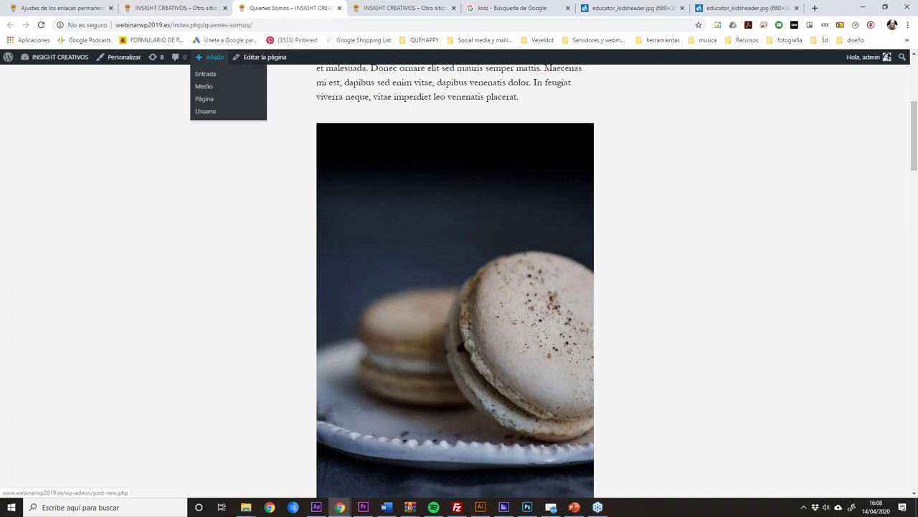
{"action": "left_click", "coordinate": [143, 13]}
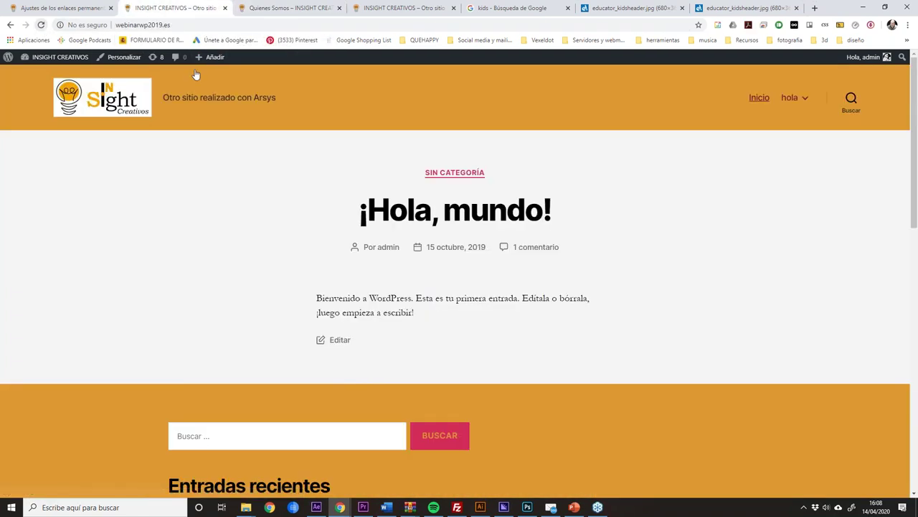
{"action": "left_click", "coordinate": [758, 129]}
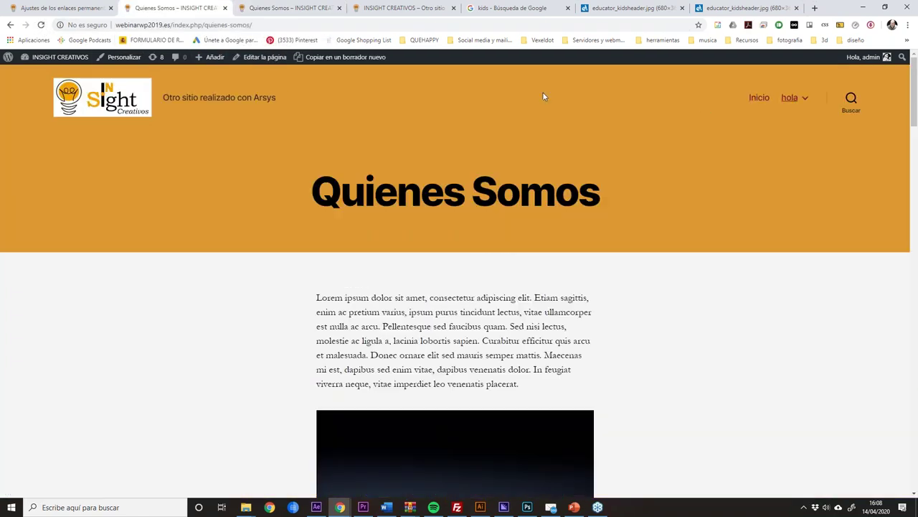
{"action": "left_click", "coordinate": [125, 25]}
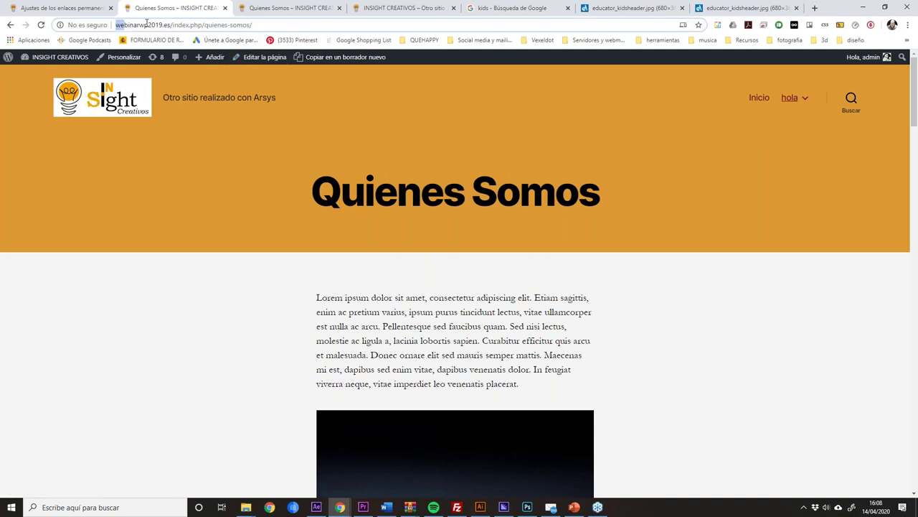
{"action": "key", "text": "End"}
{"action": "left_click_drag", "start_coordinate": [136, 25], "coordinate": [189, 24]}
{"action": "left_click", "coordinate": [190, 26]}
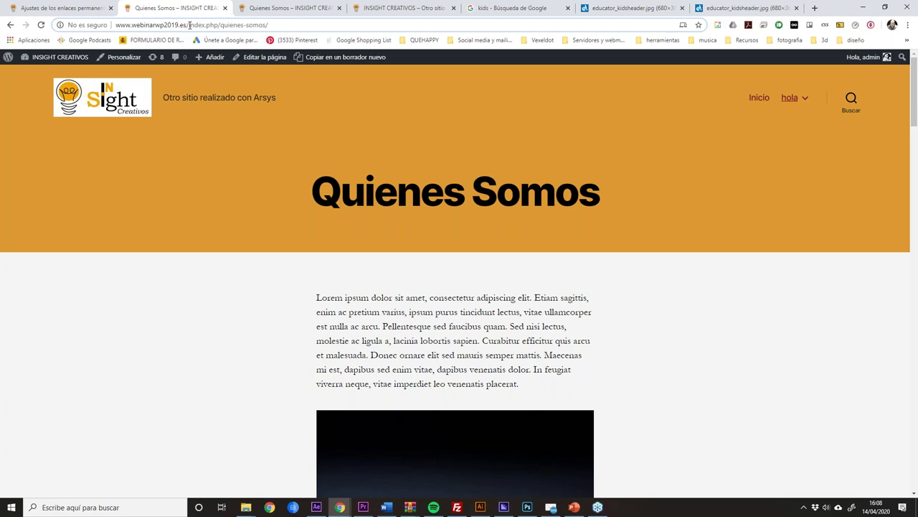
{"action": "left_click_drag", "start_coordinate": [188, 24], "coordinate": [216, 27]}
{"action": "left_click", "coordinate": [221, 25]}
{"action": "left_click_drag", "start_coordinate": [220, 25], "coordinate": [267, 26]}
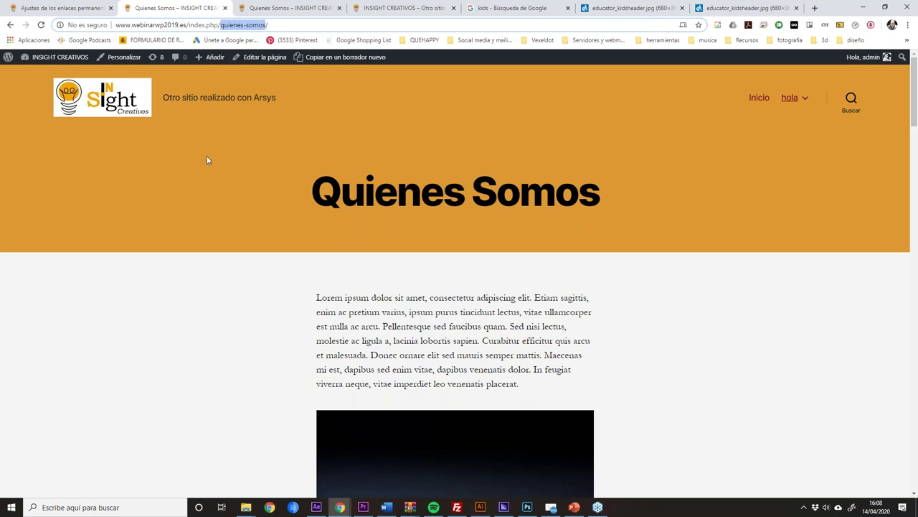
{"action": "left_click", "coordinate": [282, 26]}
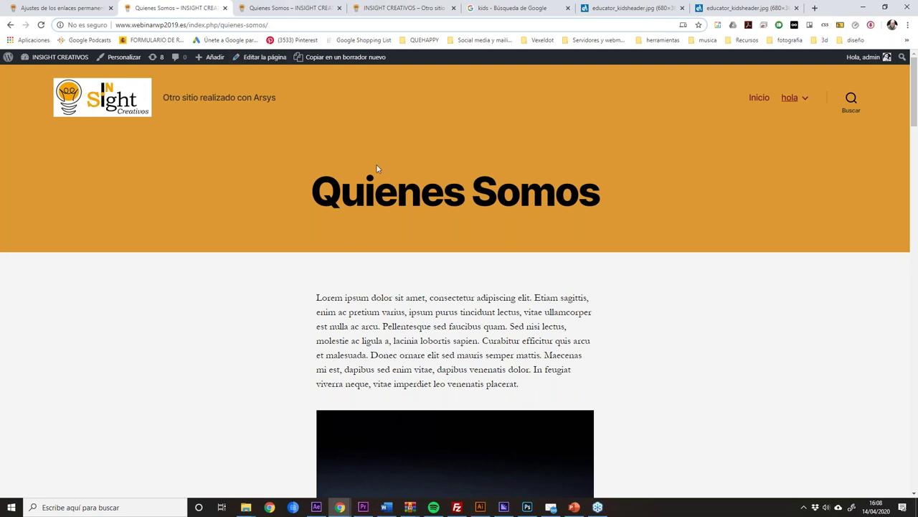
Set the permalink structure to Nombre de la entrada and save the changes.
{"action": "left_click", "coordinate": [61, 8]}
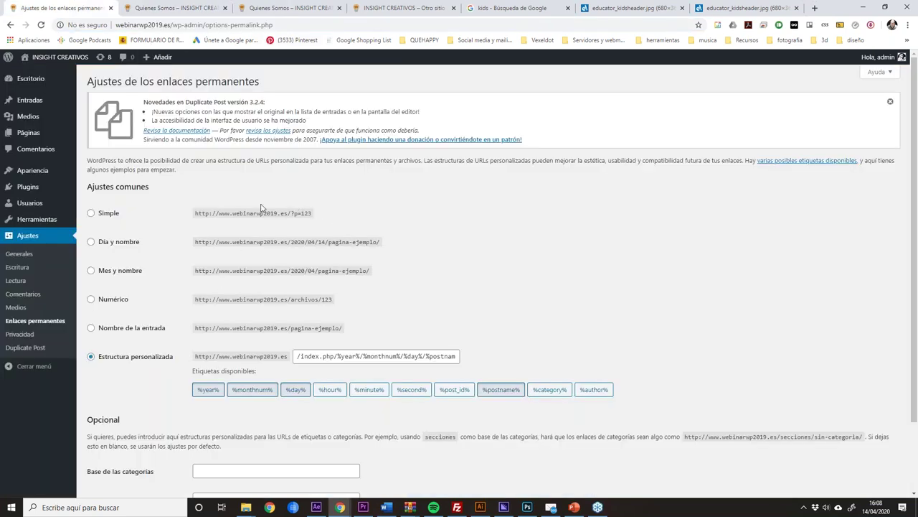
{"action": "left_click", "coordinate": [318, 355]}
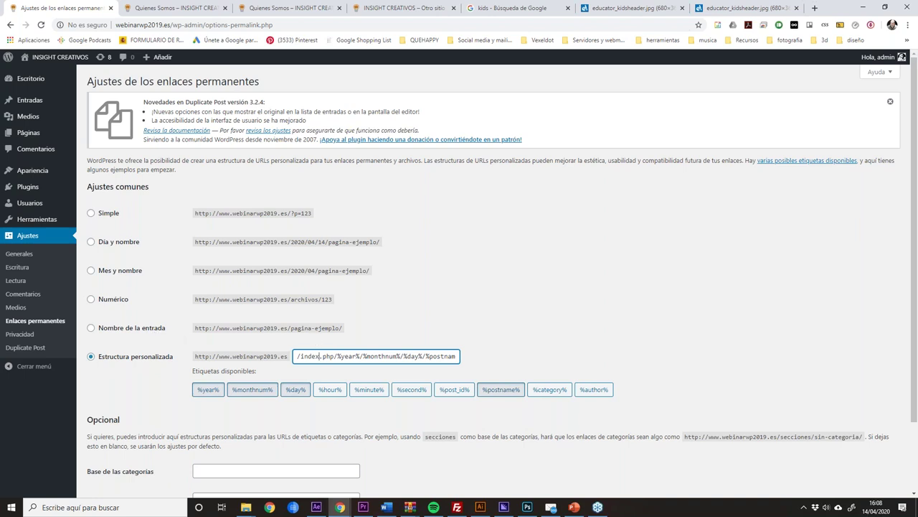
{"action": "left_click", "coordinate": [91, 329]}
{"action": "left_click_drag", "start_coordinate": [218, 327], "coordinate": [353, 330]}
{"action": "left_click", "coordinate": [303, 328]}
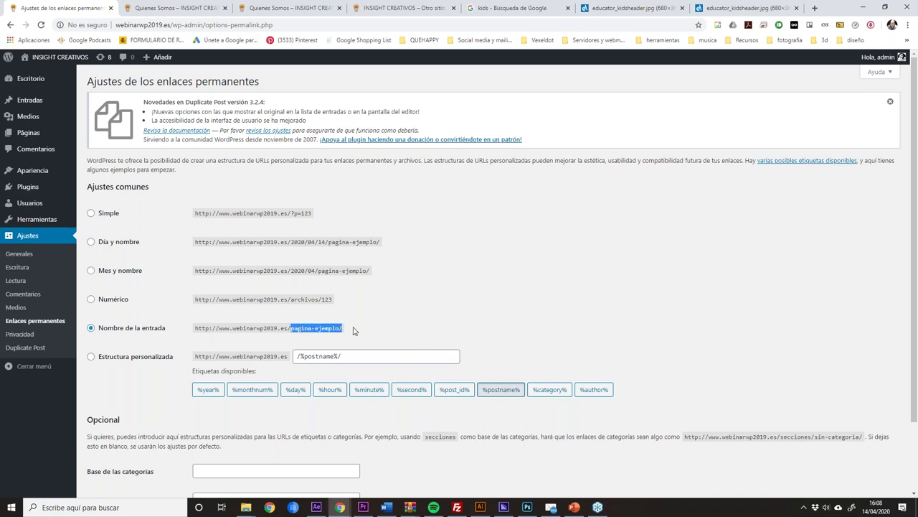
{"action": "double_click", "coordinate": [153, 329]}
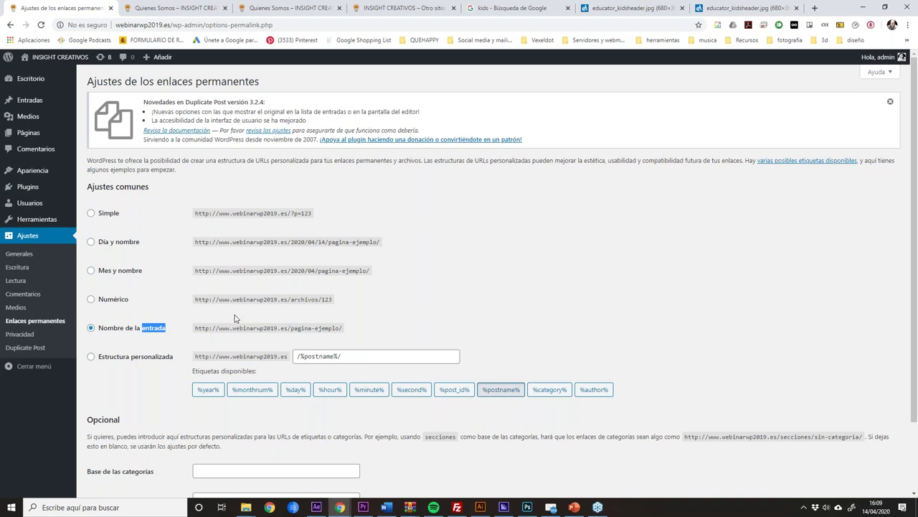
{"action": "scroll", "coordinate": [610, 186], "scroll_direction": "down", "scroll_amount": 3}
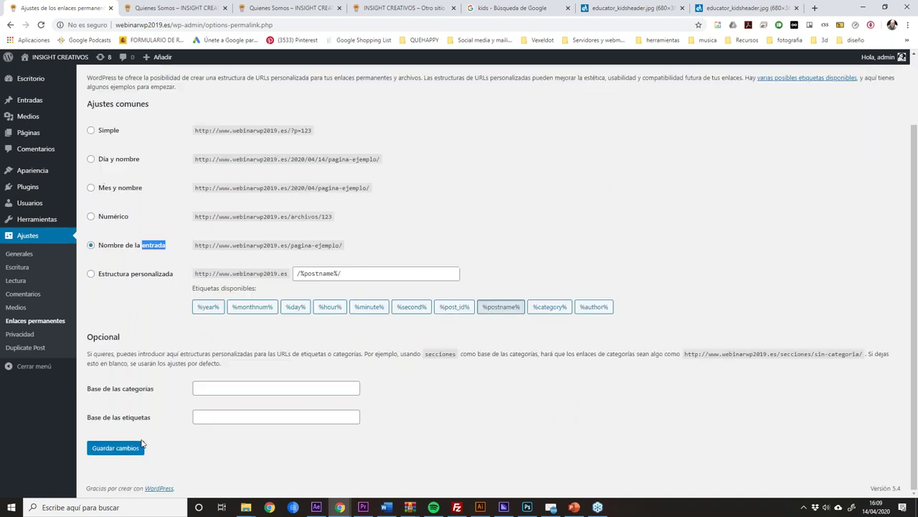
{"action": "left_click", "coordinate": [122, 448]}
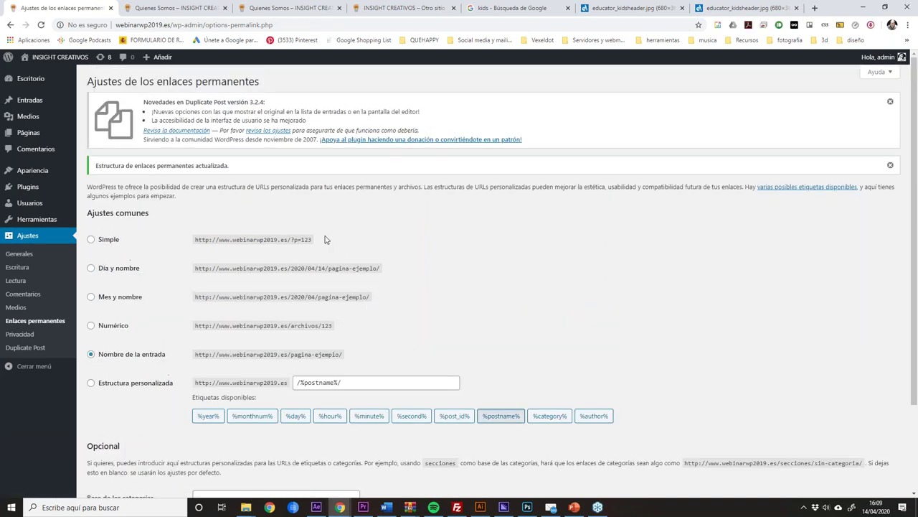
Reload the Quienes Somos page and check its web address against the new permalink structure.
{"action": "left_click", "coordinate": [147, 9]}
{"action": "left_click", "coordinate": [40, 25]}
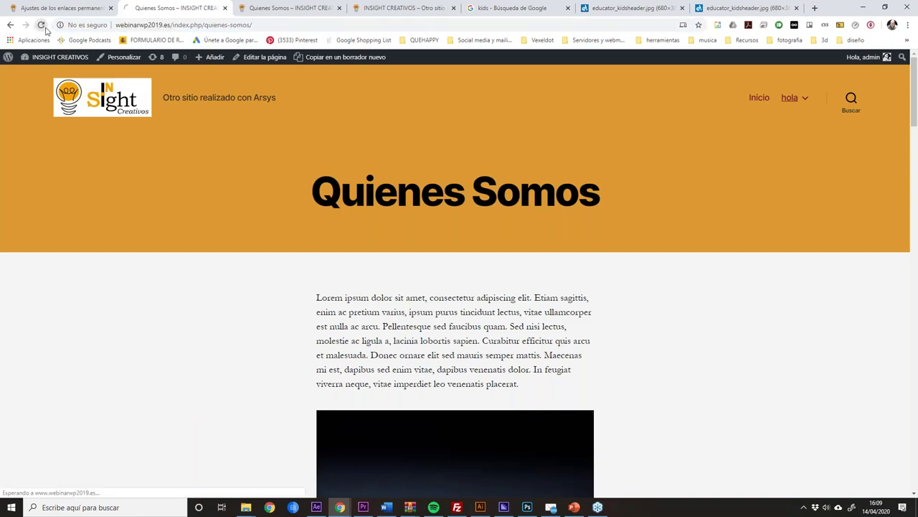
{"action": "left_click_drag", "start_coordinate": [116, 24], "coordinate": [260, 27]}
{"action": "left_click", "coordinate": [427, 288]}
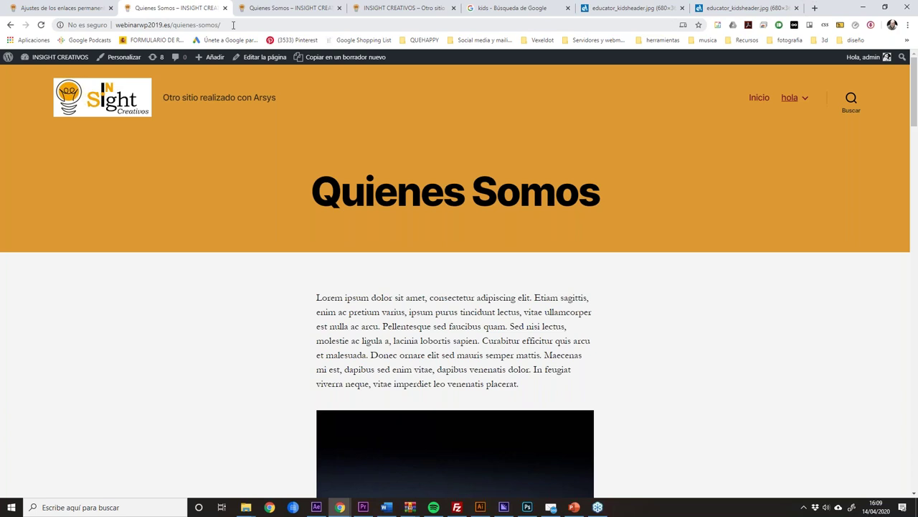
Upload the photo of the white office desk and chair from a local folder to the media library.
{"action": "left_click", "coordinate": [86, 8]}
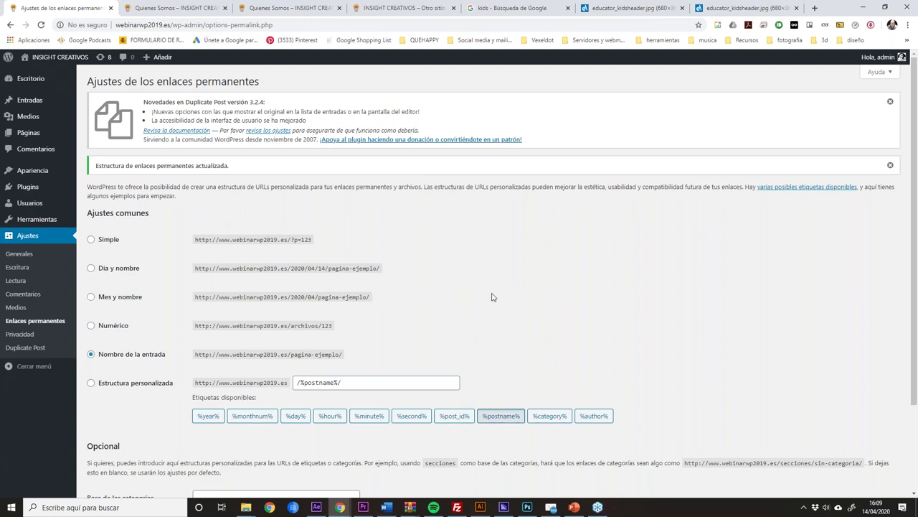
{"action": "scroll", "coordinate": [492, 296], "scroll_direction": "down", "scroll_amount": 2}
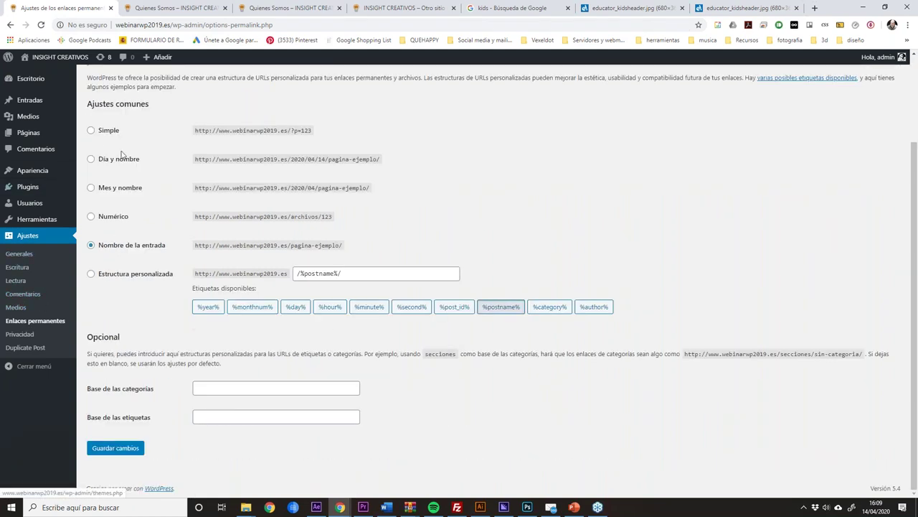
{"action": "mouse_move", "coordinate": [32, 203]}
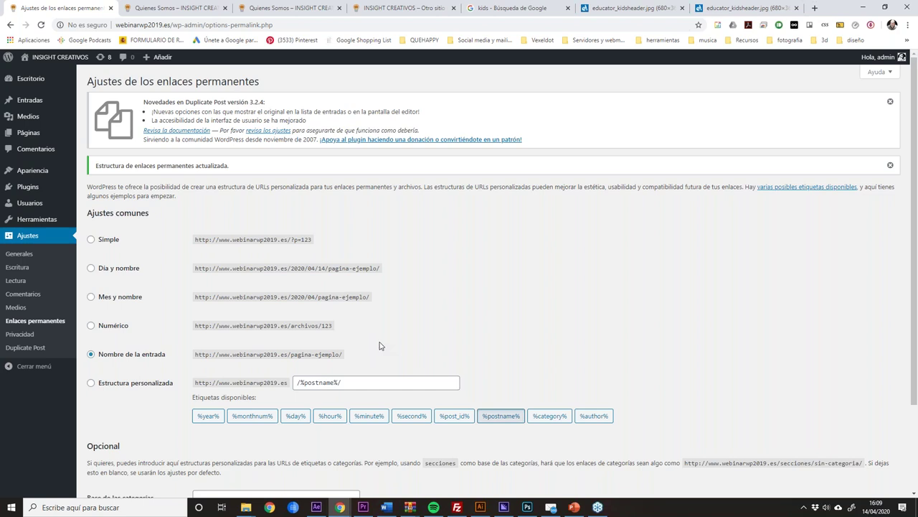
{"action": "left_click", "coordinate": [26, 119]}
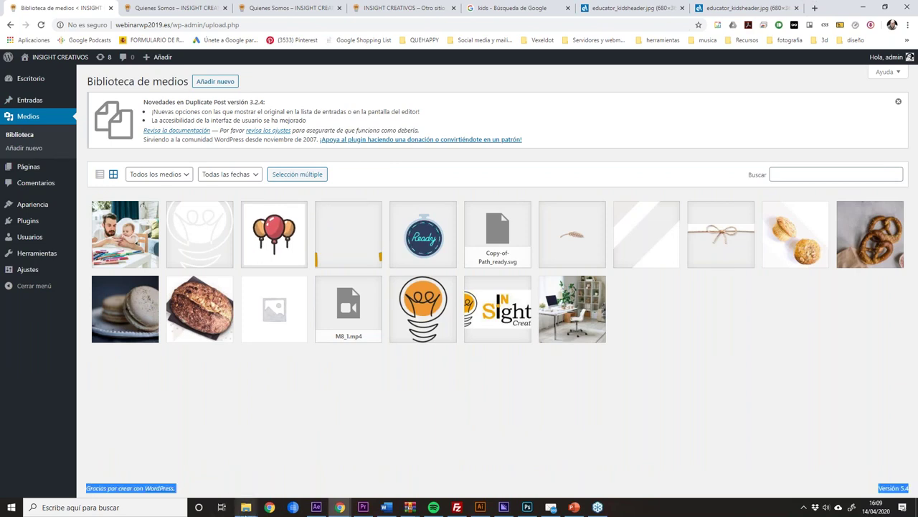
{"action": "left_click", "coordinate": [246, 506]}
{"action": "left_click", "coordinate": [286, 485]}
{"action": "left_click_drag", "start_coordinate": [543, 258], "coordinate": [282, 277]}
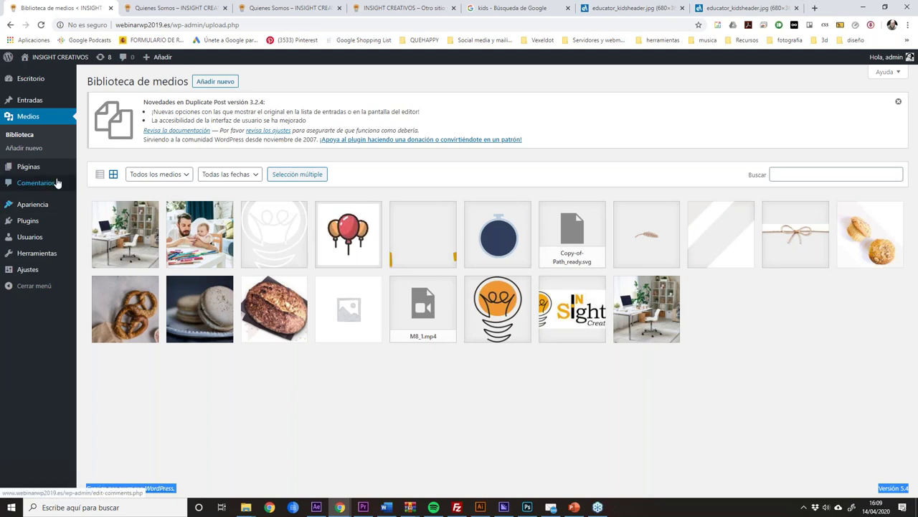
Update all themes listed with new versions on the WordPress updates page and review the update log.
{"action": "left_click", "coordinate": [102, 57]}
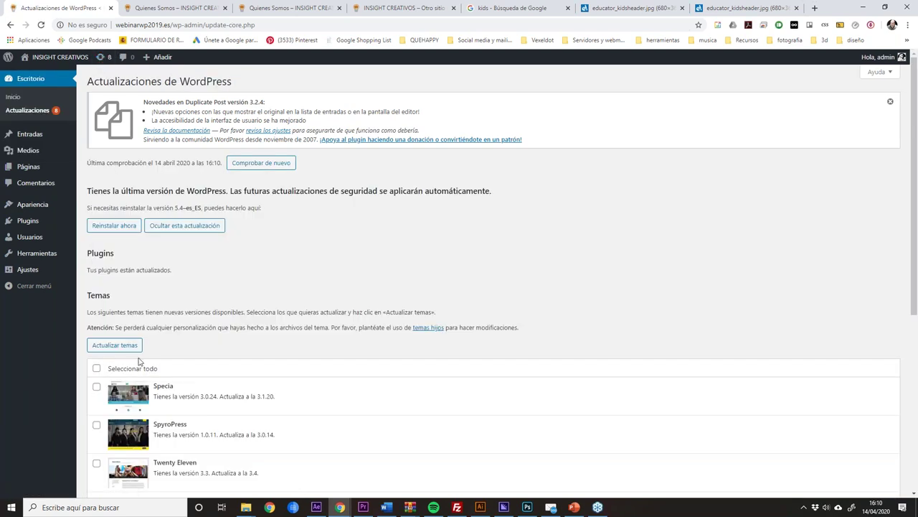
{"action": "scroll", "coordinate": [75, 337], "scroll_direction": "down", "scroll_amount": 3}
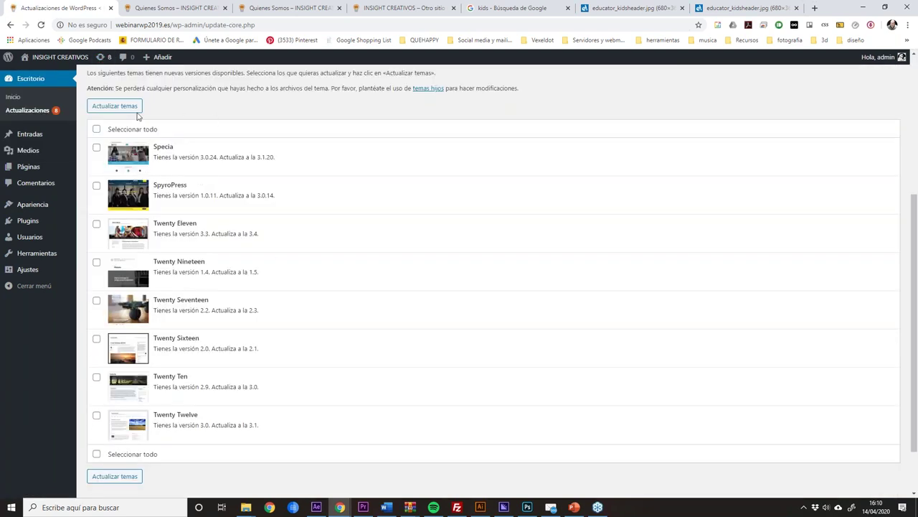
{"action": "scroll", "coordinate": [221, 355], "scroll_direction": "up", "scroll_amount": 3}
{"action": "scroll", "coordinate": [273, 242], "scroll_direction": "up", "scroll_amount": 1}
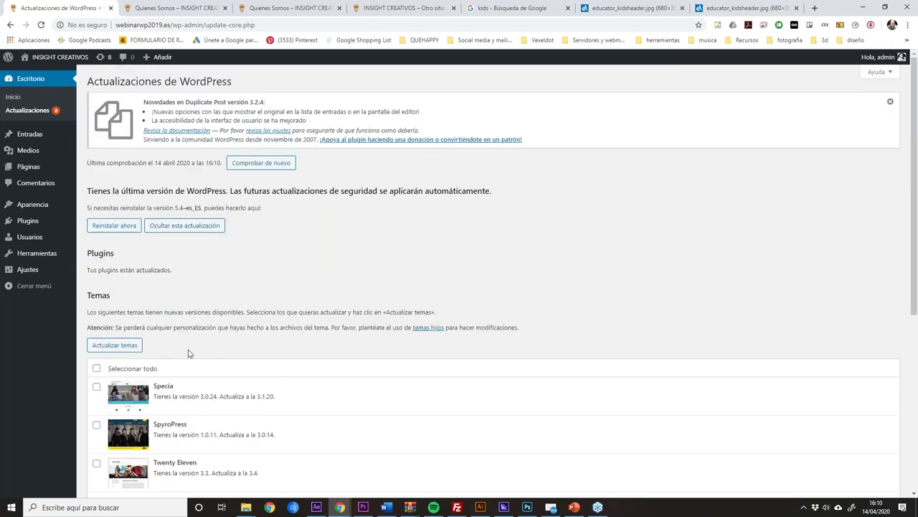
{"action": "scroll", "coordinate": [138, 241], "scroll_direction": "down", "scroll_amount": 2}
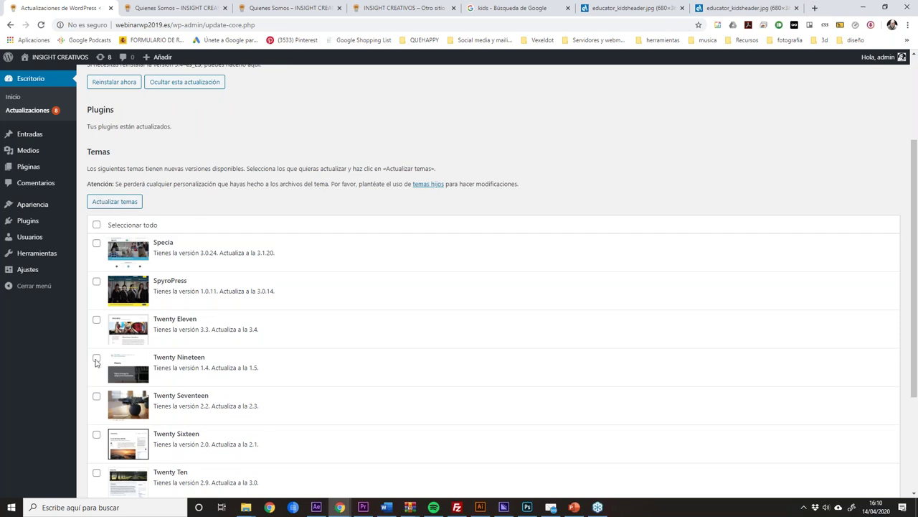
{"action": "left_click", "coordinate": [96, 225]}
{"action": "left_click", "coordinate": [113, 204]}
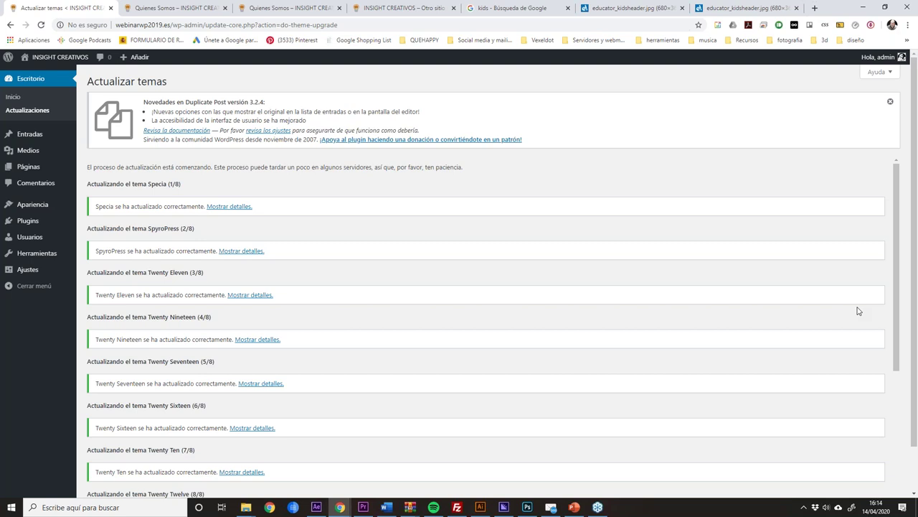
{"action": "scroll", "coordinate": [556, 345], "scroll_direction": "down", "scroll_amount": 3}
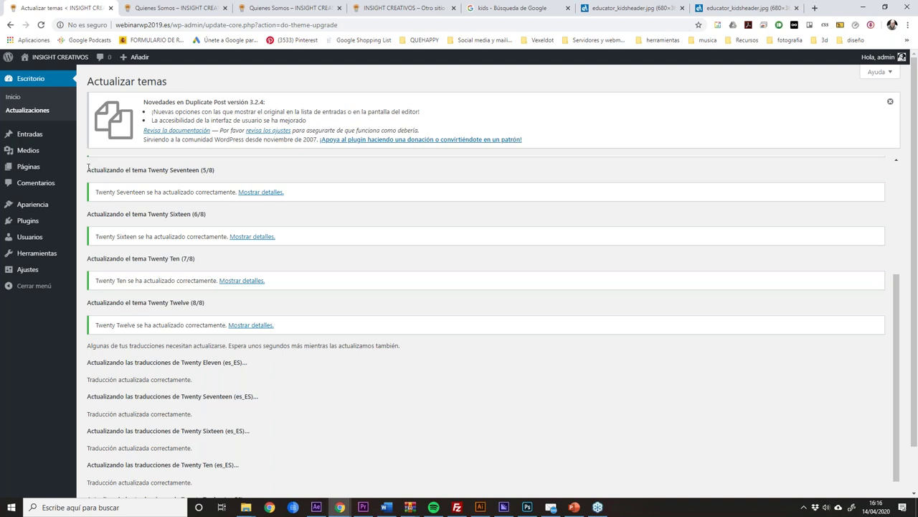
{"action": "left_click_drag", "start_coordinate": [87, 169], "coordinate": [224, 170]}
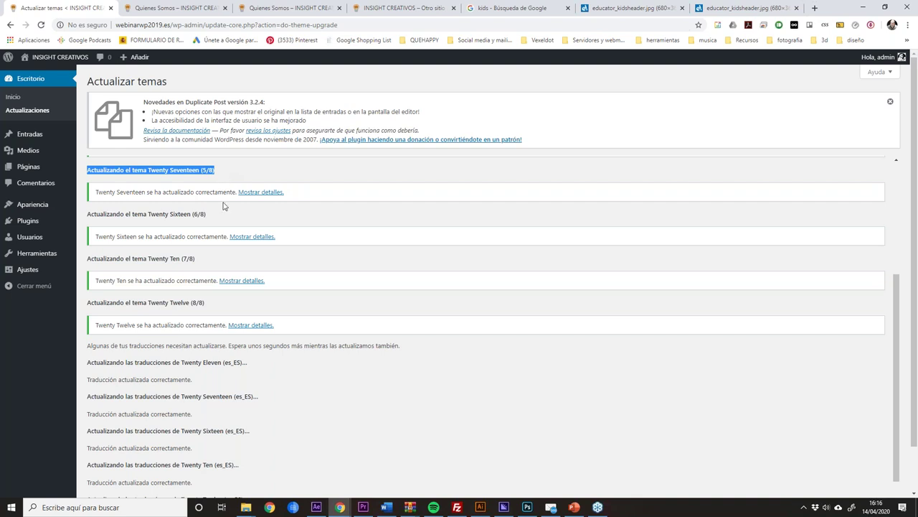
{"action": "left_click_drag", "start_coordinate": [148, 214], "coordinate": [210, 215]}
{"action": "left_click", "coordinate": [209, 217]}
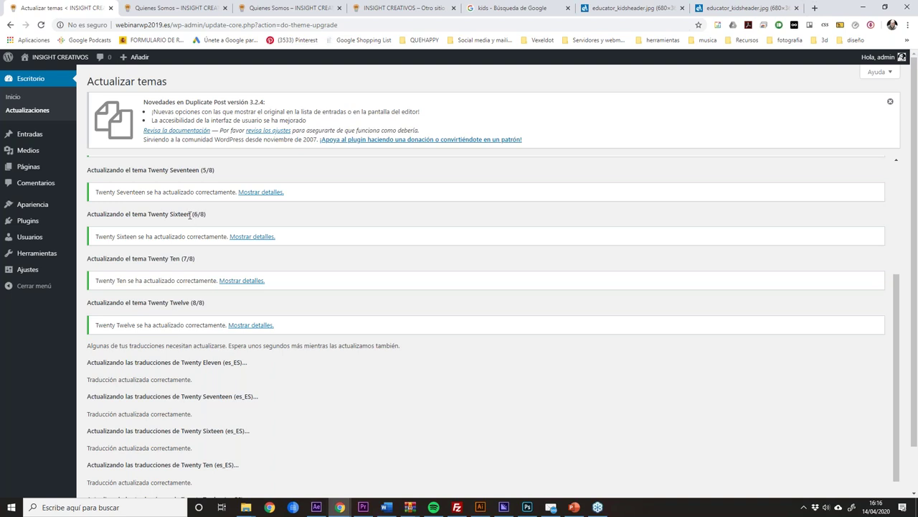
Open the page for adding new plugins and search the plugin directory for contact 7.
{"action": "mouse_move", "coordinate": [49, 207]}
{"action": "mouse_move", "coordinate": [62, 225]}
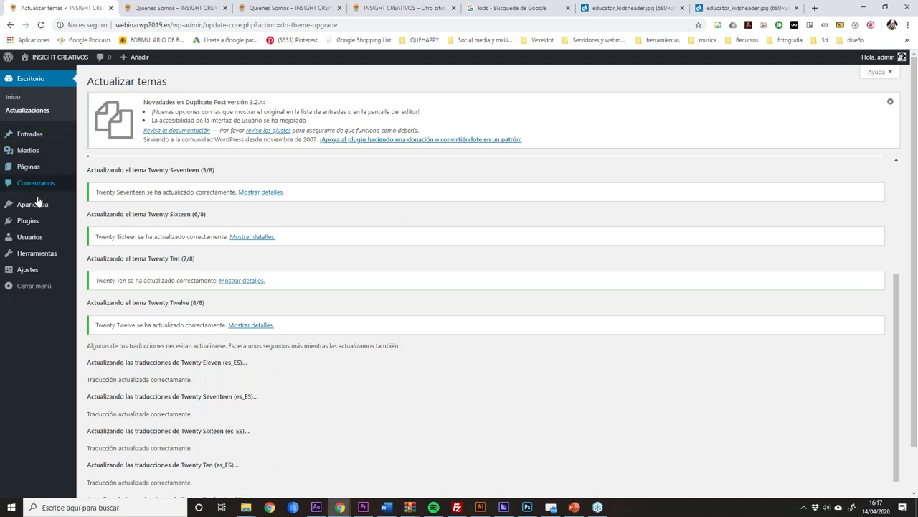
{"action": "mouse_move", "coordinate": [25, 222]}
{"action": "left_click", "coordinate": [90, 220]}
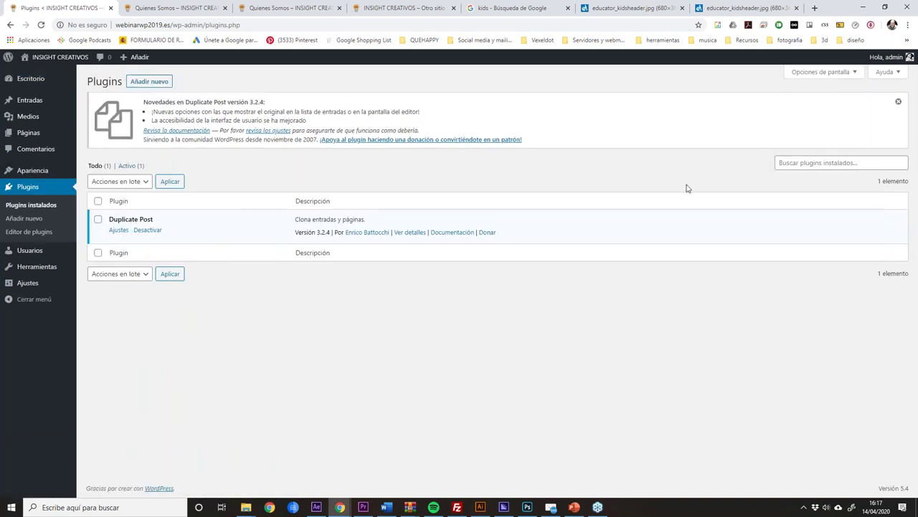
{"action": "left_click", "coordinate": [157, 84]}
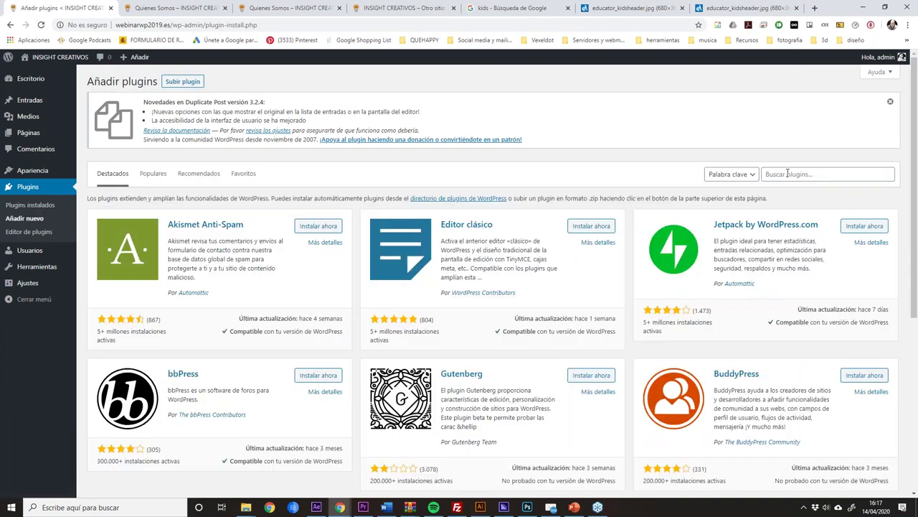
{"action": "left_click", "coordinate": [787, 173]}
{"action": "type", "text": "contact7"}
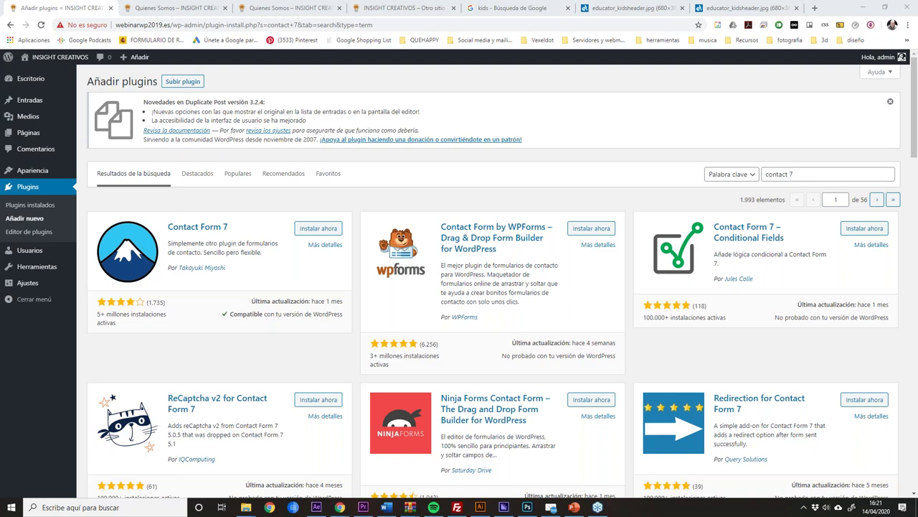
Search the plugin directory for simple ssl instead.
{"action": "triple_click", "coordinate": [816, 174]}
{"action": "type", "text": "simple s"}
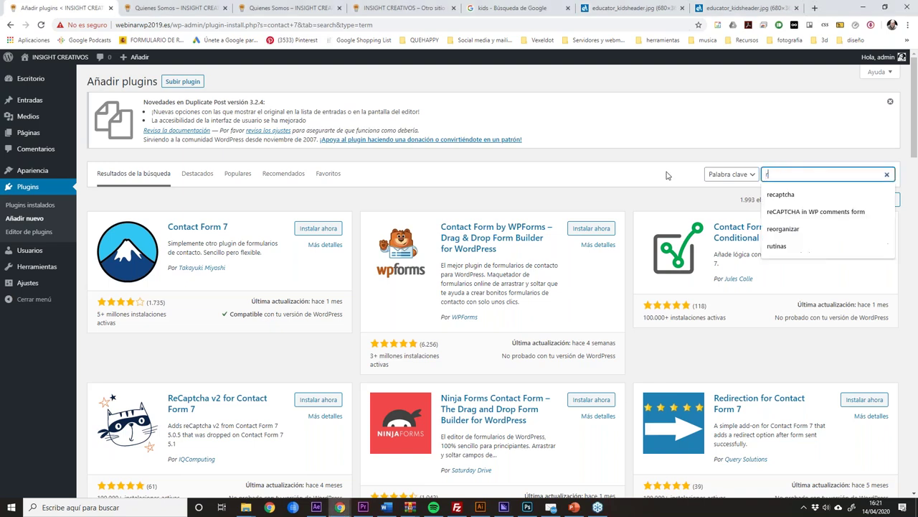
{"action": "type", "text": "sl"}
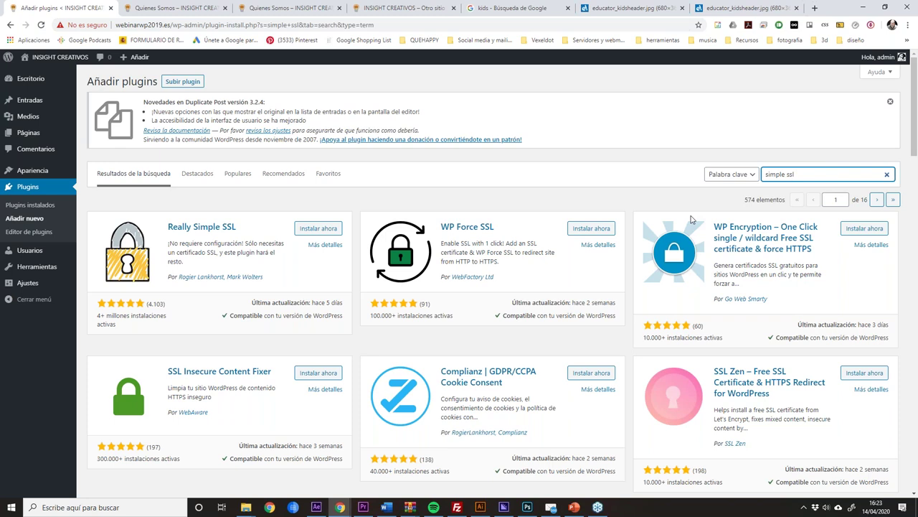
Browse the featured themes available to add to the site and search the theme directory for fotografia.
{"action": "mouse_move", "coordinate": [50, 170]}
{"action": "left_click", "coordinate": [90, 173]}
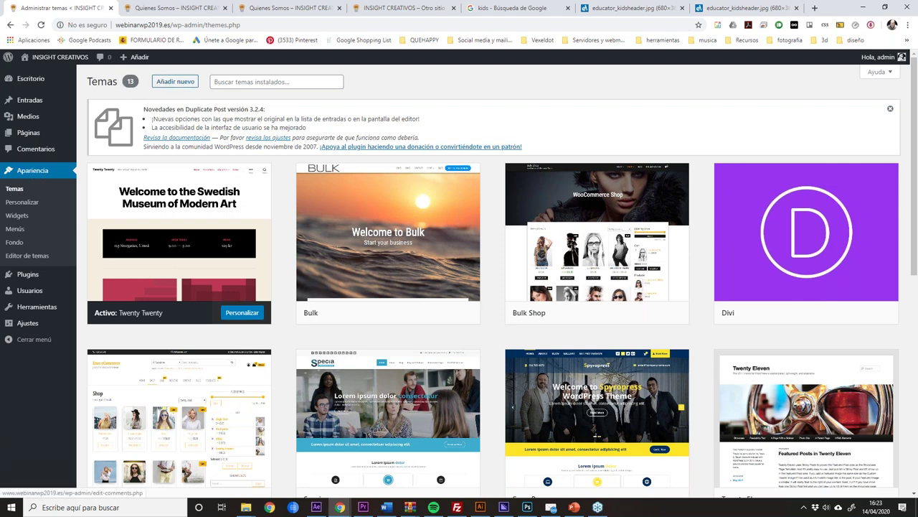
{"action": "left_click", "coordinate": [177, 84]}
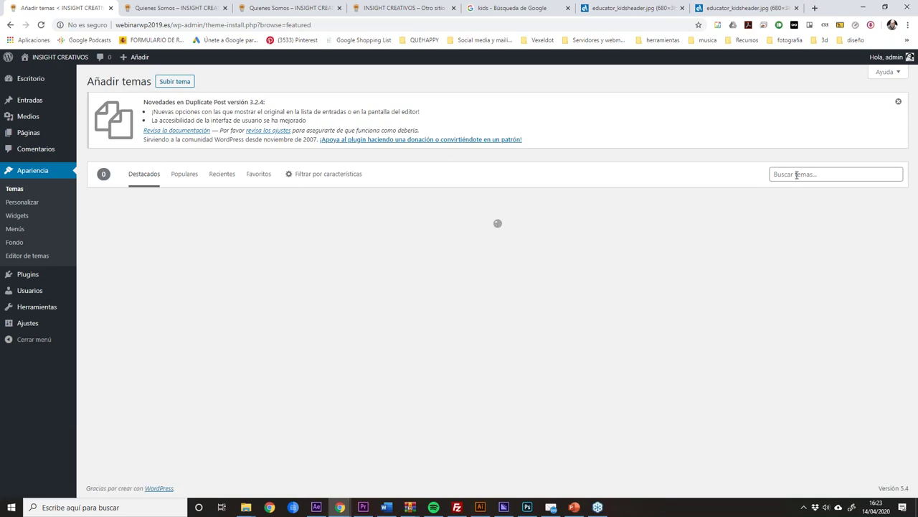
{"action": "scroll", "coordinate": [671, 263], "scroll_direction": "down", "scroll_amount": 5}
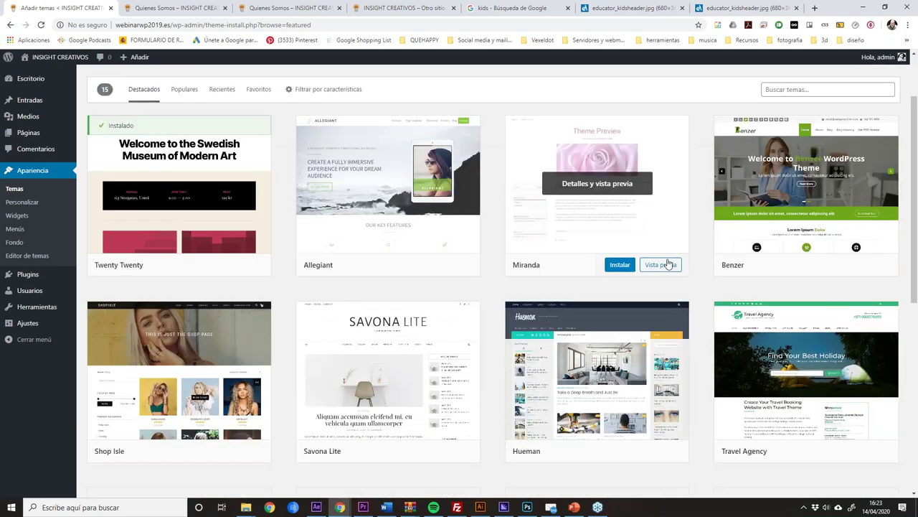
{"action": "scroll", "coordinate": [681, 257], "scroll_direction": "up", "scroll_amount": 5}
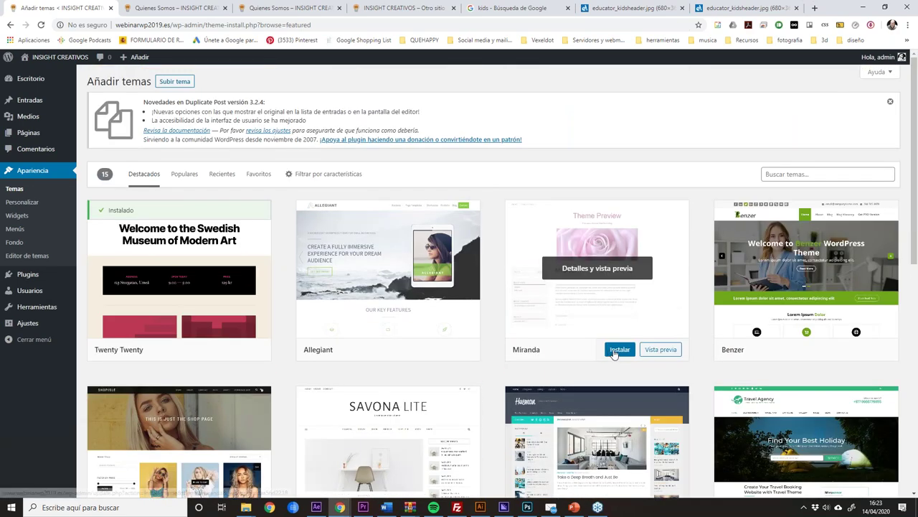
{"action": "left_click", "coordinate": [810, 176]}
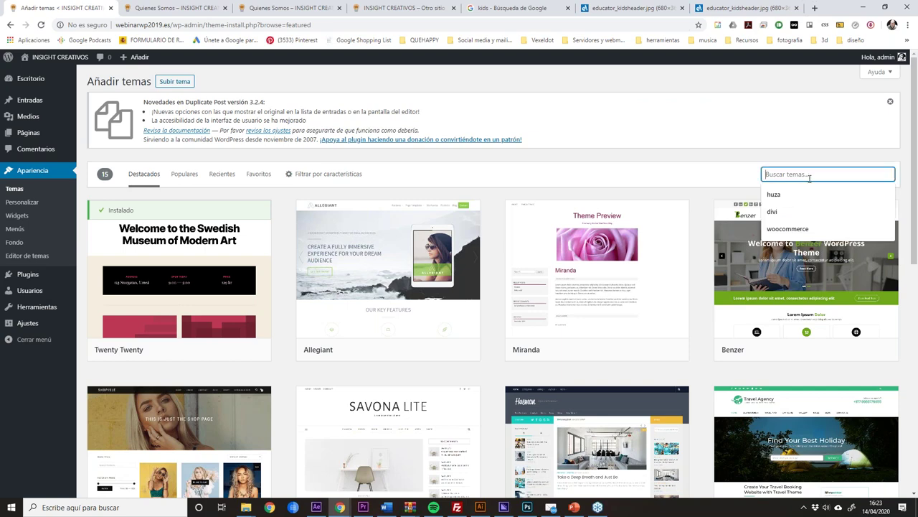
{"action": "type", "text": "fotografia"}
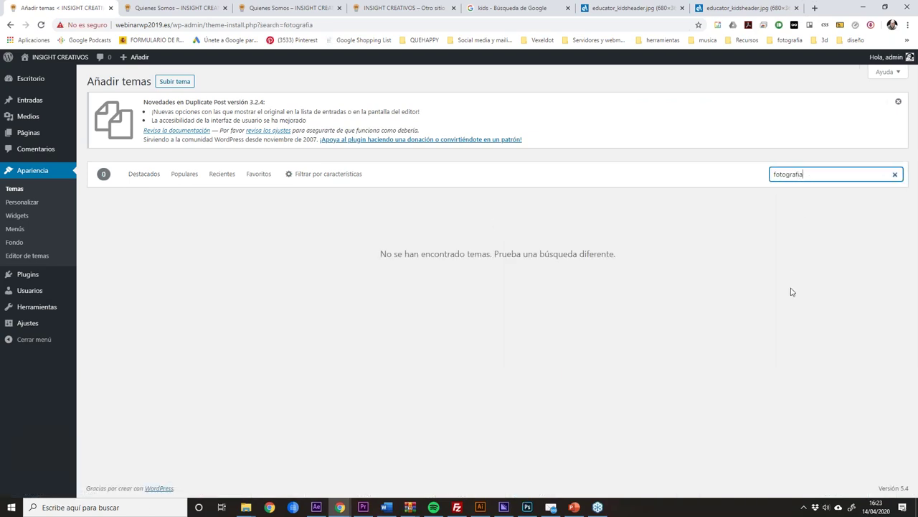
Replace the theme search term with photo and look through the matching themes.
{"action": "key", "text": "BackSpace"}
{"action": "key", "text": "BackSpace"}
{"action": "key", "text": "BackSpace"}
{"action": "key", "text": "BackSpace"}
{"action": "key", "text": "BackSpace"}
{"action": "key", "text": "BackSpace"}
{"action": "key", "text": "BackSpace"}
{"action": "key", "text": "BackSpace"}
{"action": "key", "text": "BackSpace"}
{"action": "key", "text": "BackSpace"}
{"action": "type", "text": "photo"}
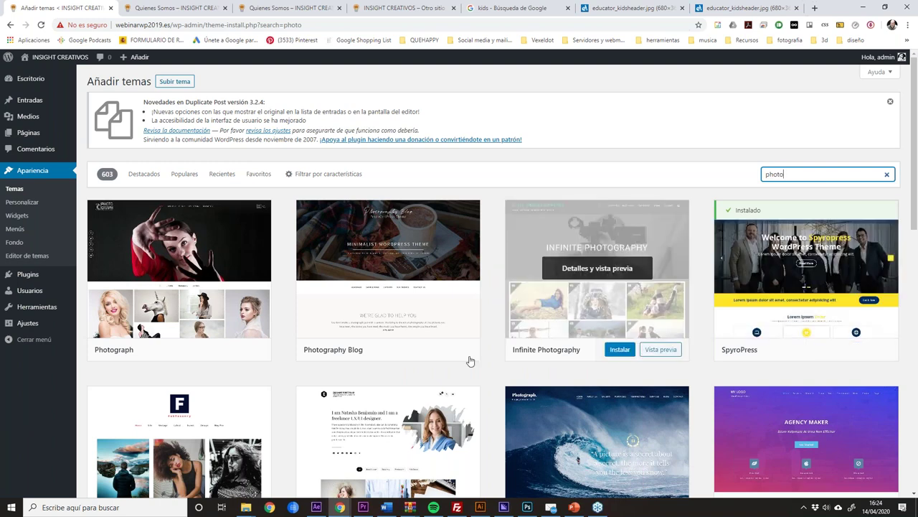
{"action": "scroll", "coordinate": [334, 419], "scroll_direction": "down", "scroll_amount": 3}
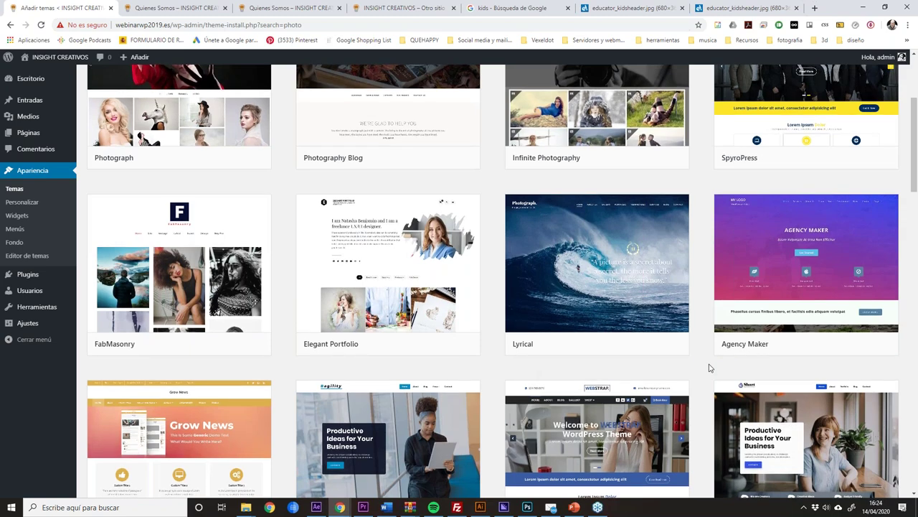
{"action": "scroll", "coordinate": [709, 367], "scroll_direction": "down", "scroll_amount": 3}
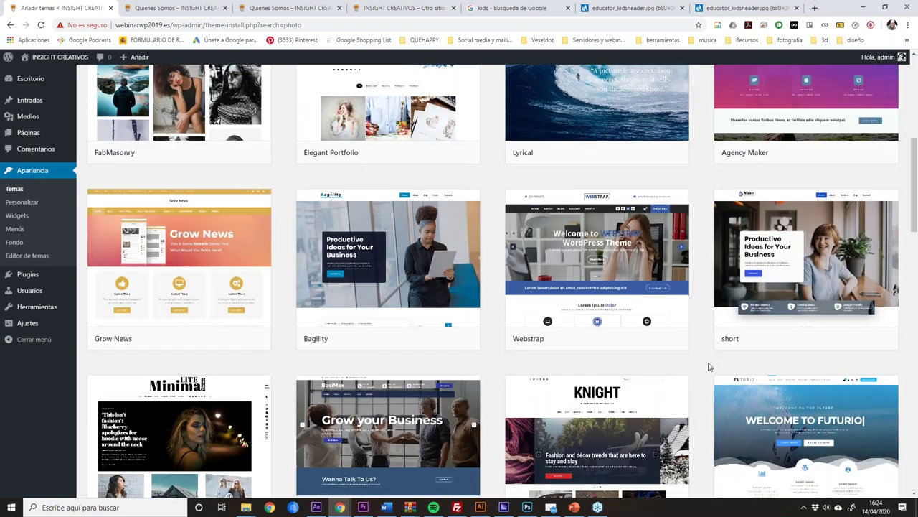
{"action": "scroll", "coordinate": [709, 367], "scroll_direction": "down", "scroll_amount": 2}
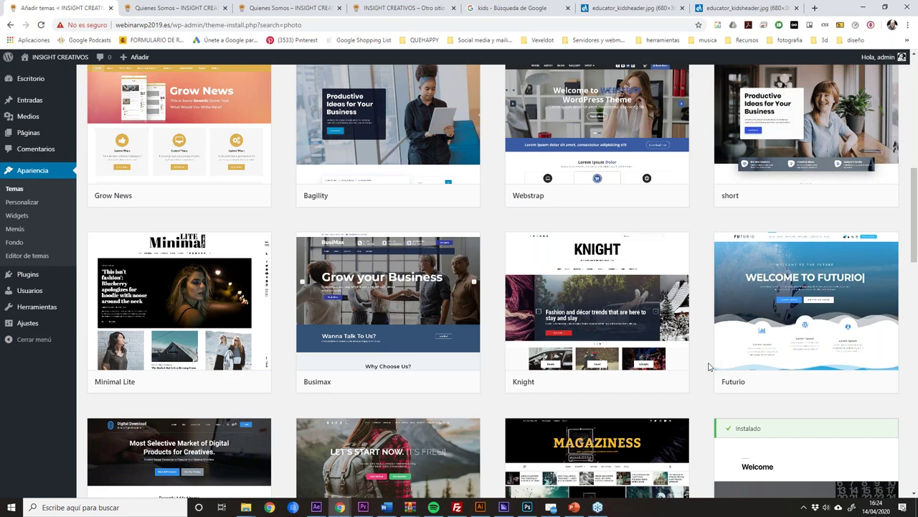
{"action": "scroll", "coordinate": [709, 367], "scroll_direction": "down", "scroll_amount": 1}
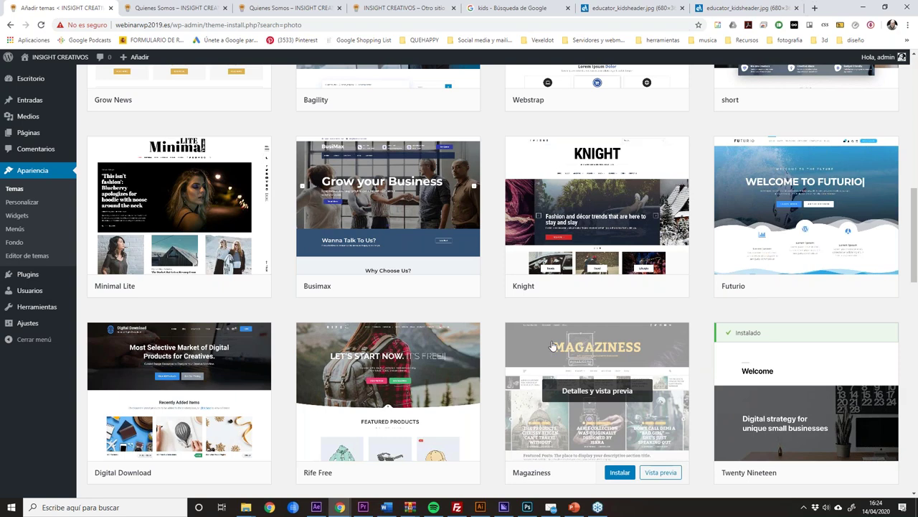
Close the two educator_kidsheader.jpg browser tabs and the Google search tab for kids.
{"action": "left_click", "coordinate": [682, 8]}
{"action": "left_click", "coordinate": [682, 8]}
{"action": "left_click", "coordinate": [567, 8]}
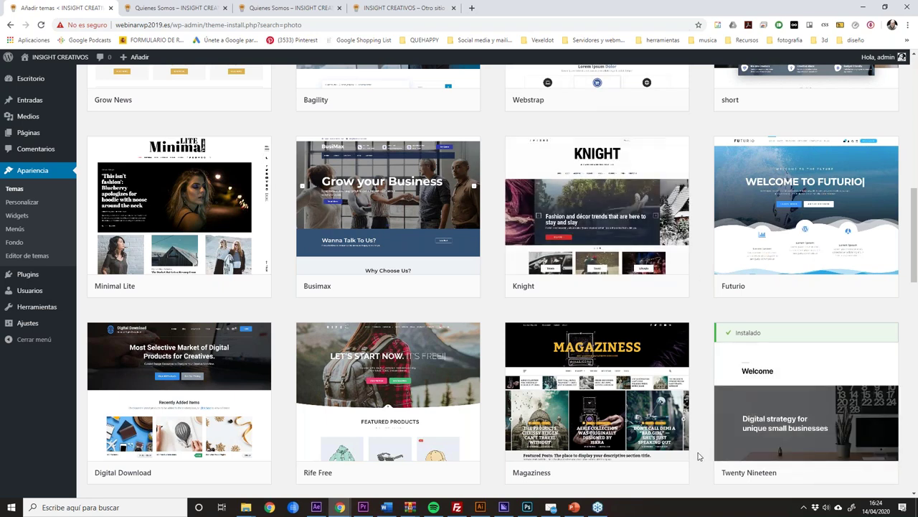
{"action": "mouse_move", "coordinate": [27, 105]}
{"action": "key", "text": "alt+Tab"}
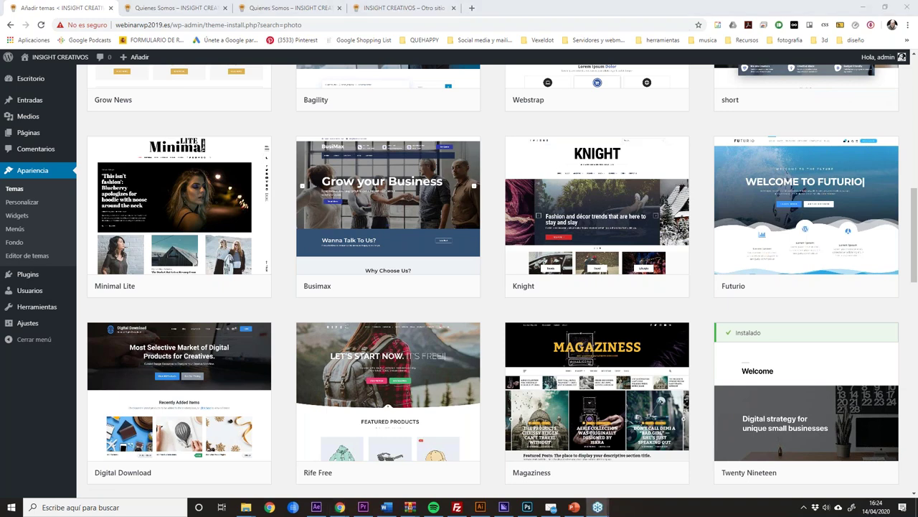